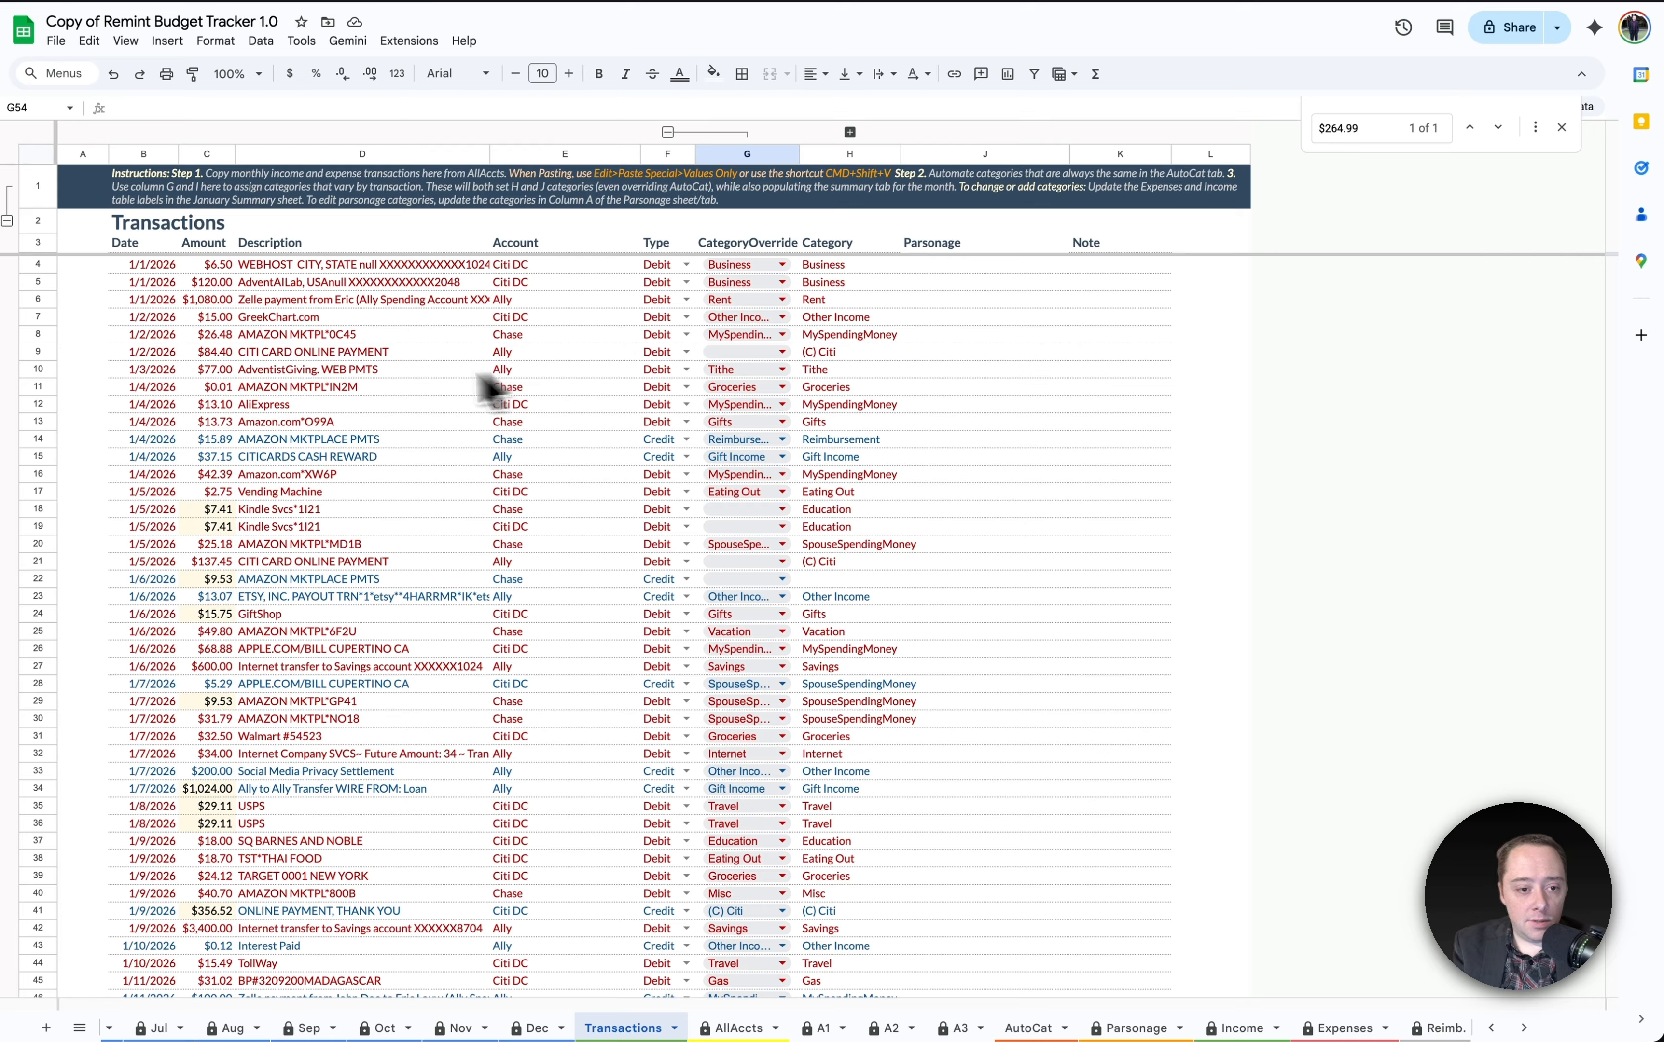
# - Copy the transactions in B11:G53 and clear that range to free up its rows
pyautogui.click(144, 370)
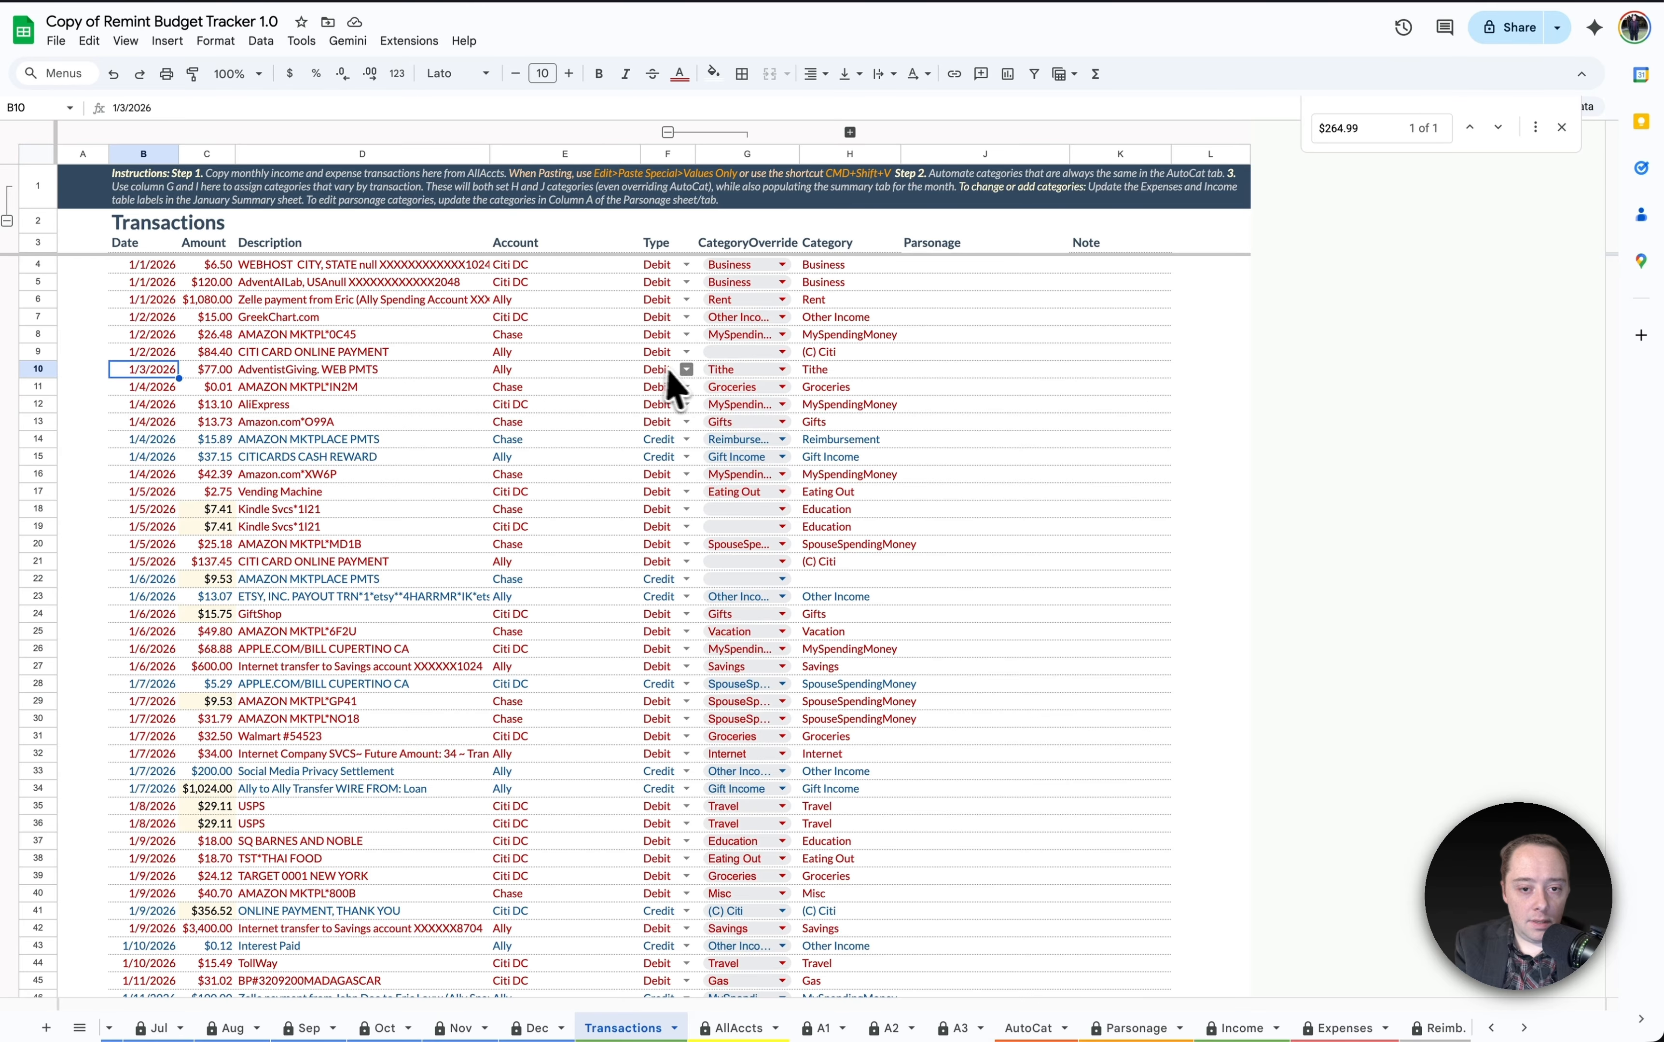
pyautogui.hotkey('shift', 'Right')
pyautogui.hotkey('shift', 'Right')
pyautogui.hotkey('shift', 'Right')
pyautogui.hotkey('shift', 'Right')
pyautogui.hotkey('shift', 'Right')
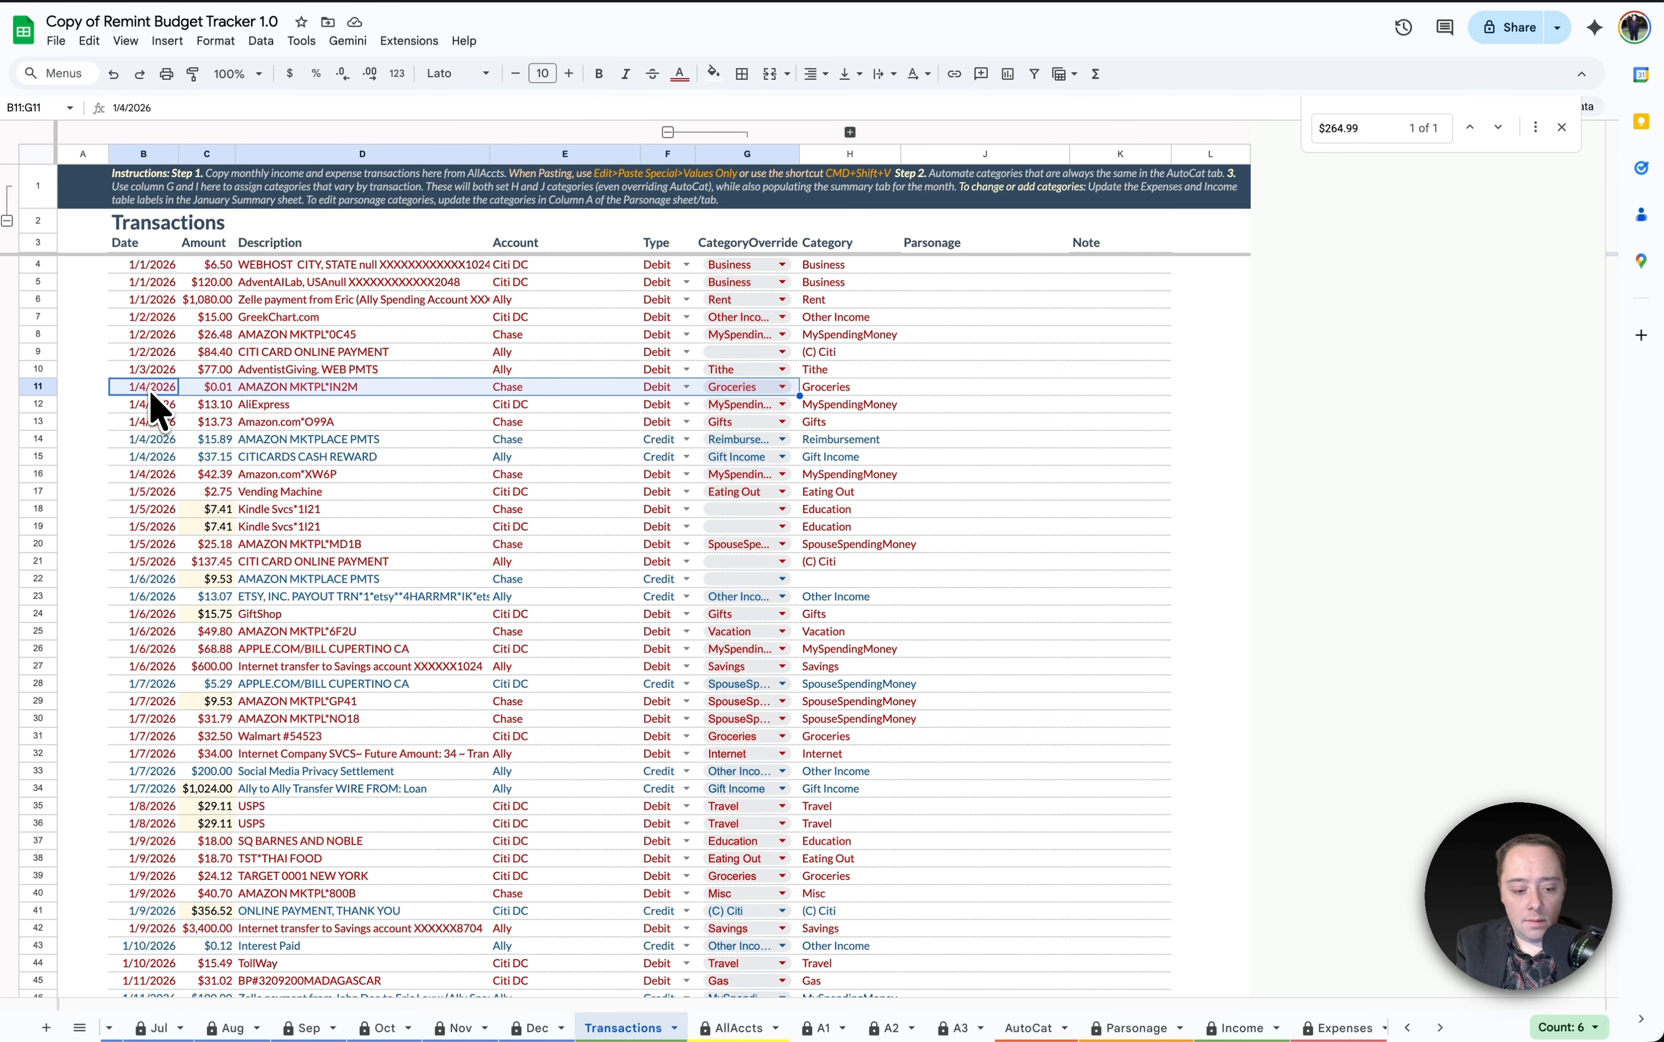
pyautogui.hotkey('shift', 'pagedown')
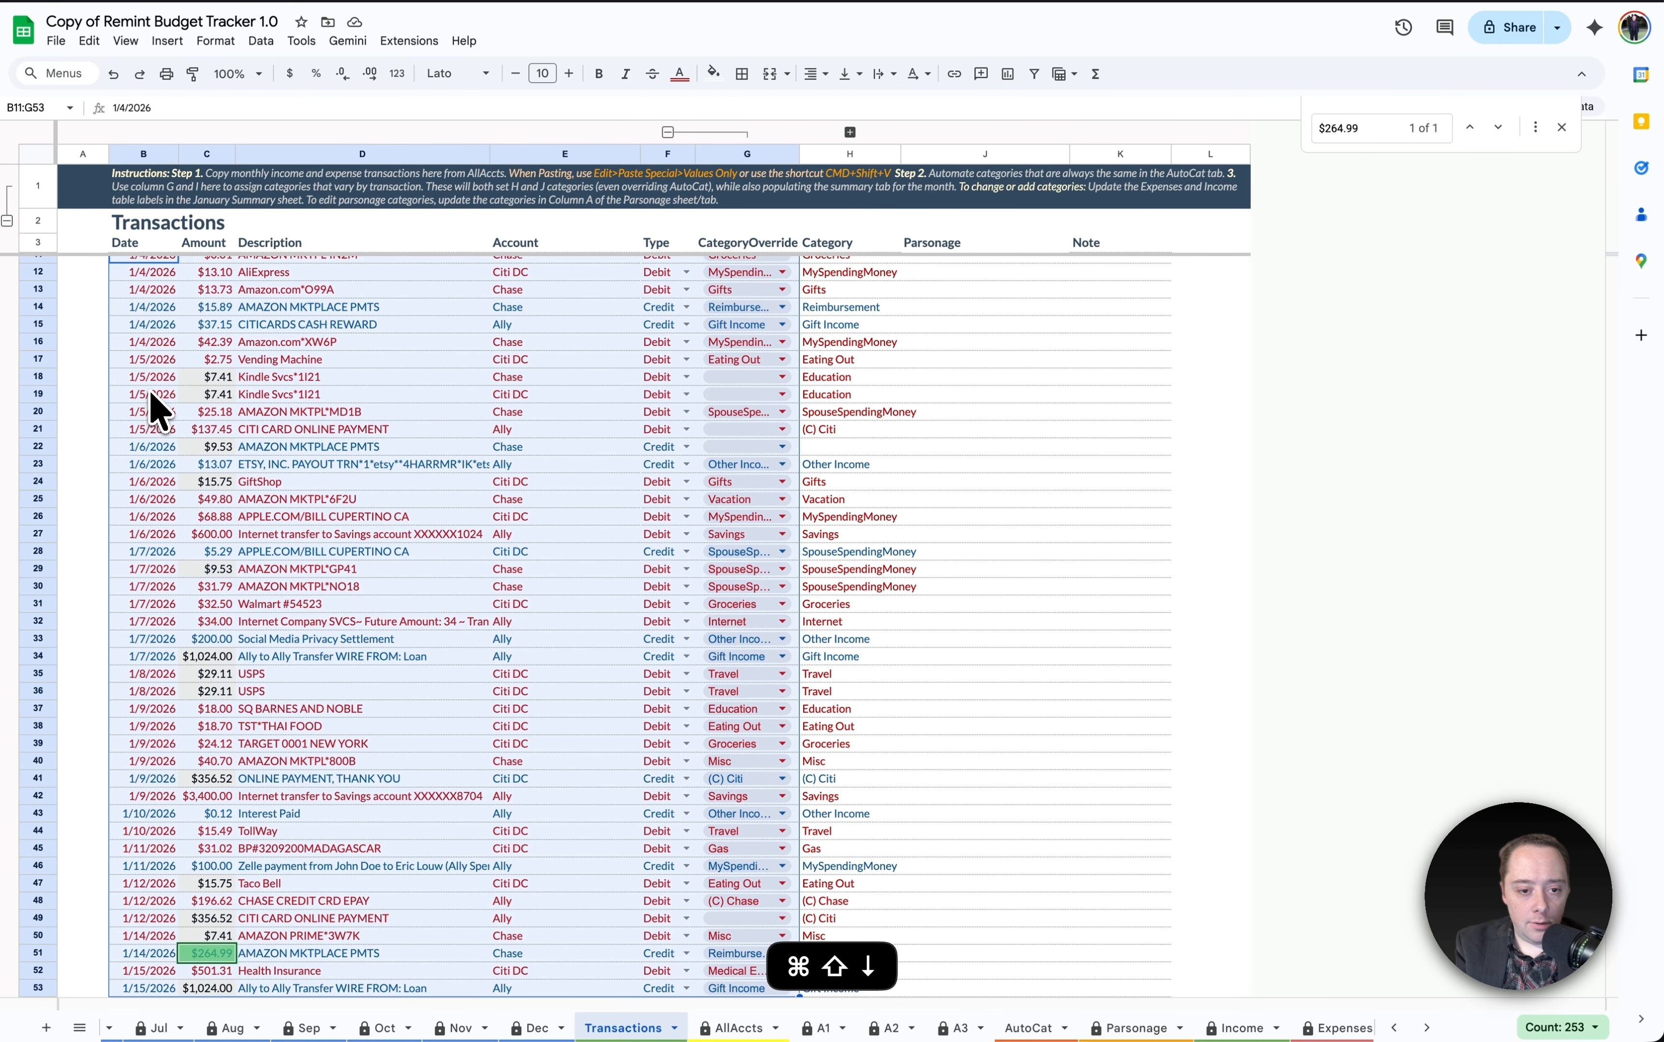
pyautogui.scroll(4, 415, 477)
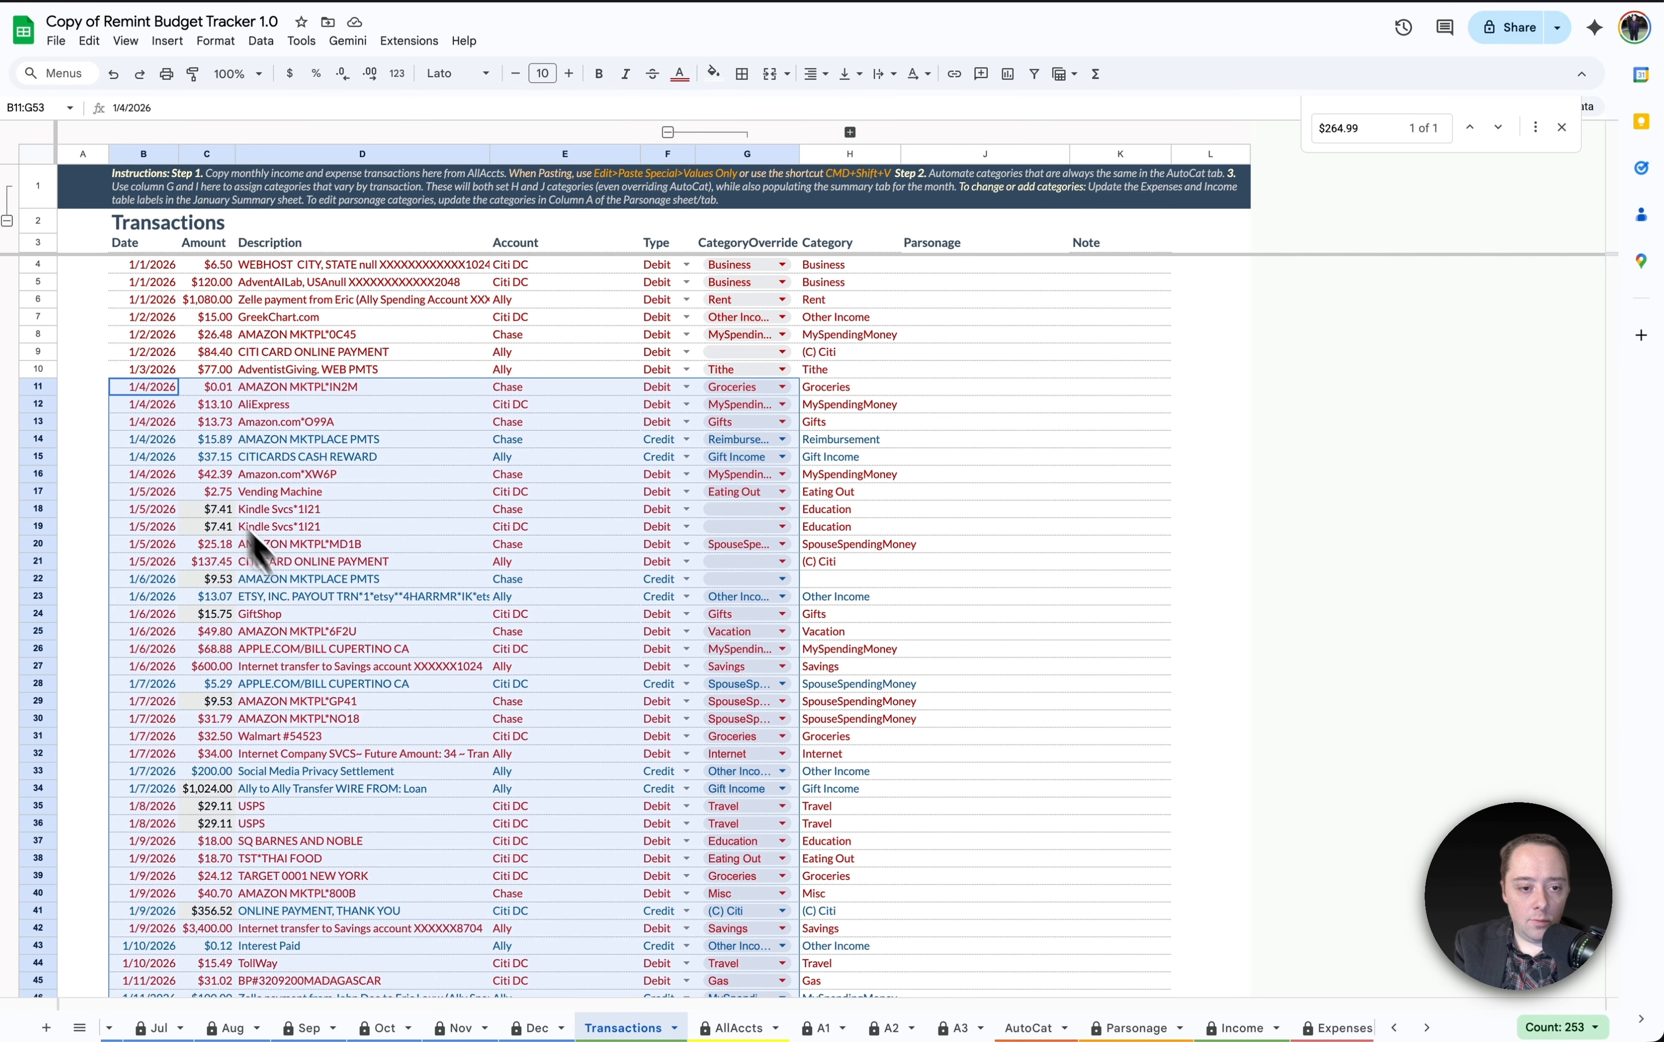
pyautogui.press('super+c')
pyautogui.press('BackSpace')
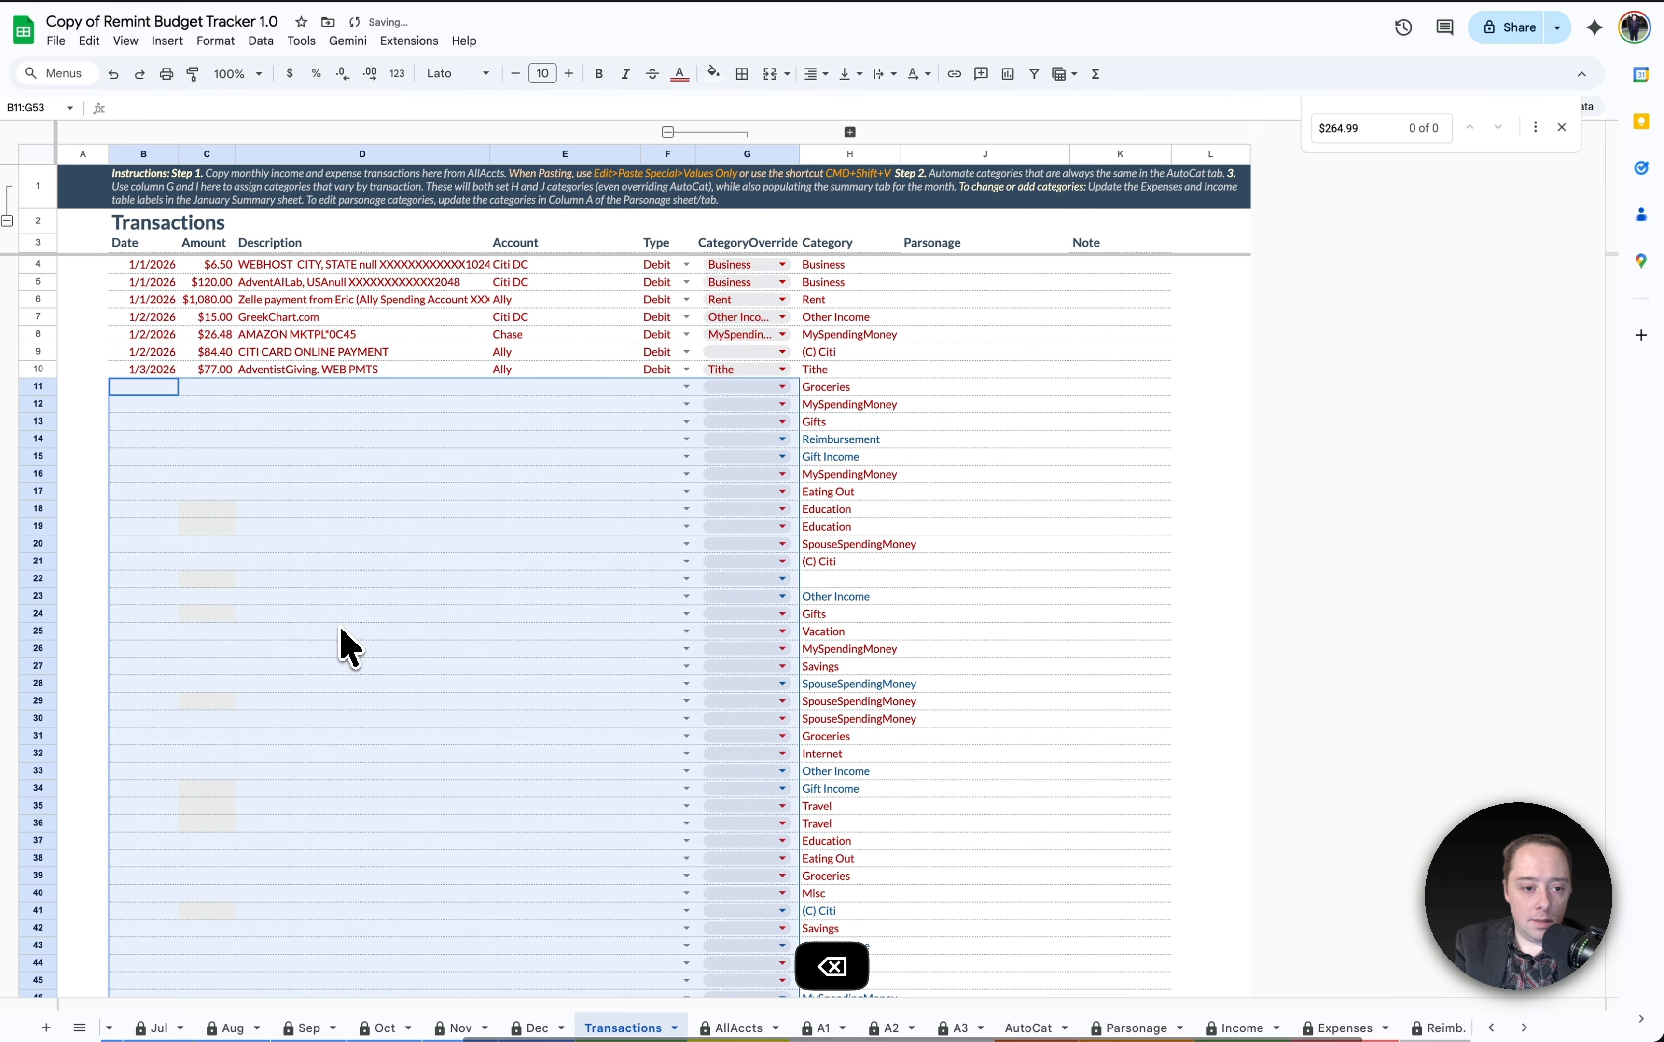
# - Paste the copied transactions as values only starting at B12, leaving row 11 empty
pyautogui.click(138, 405)
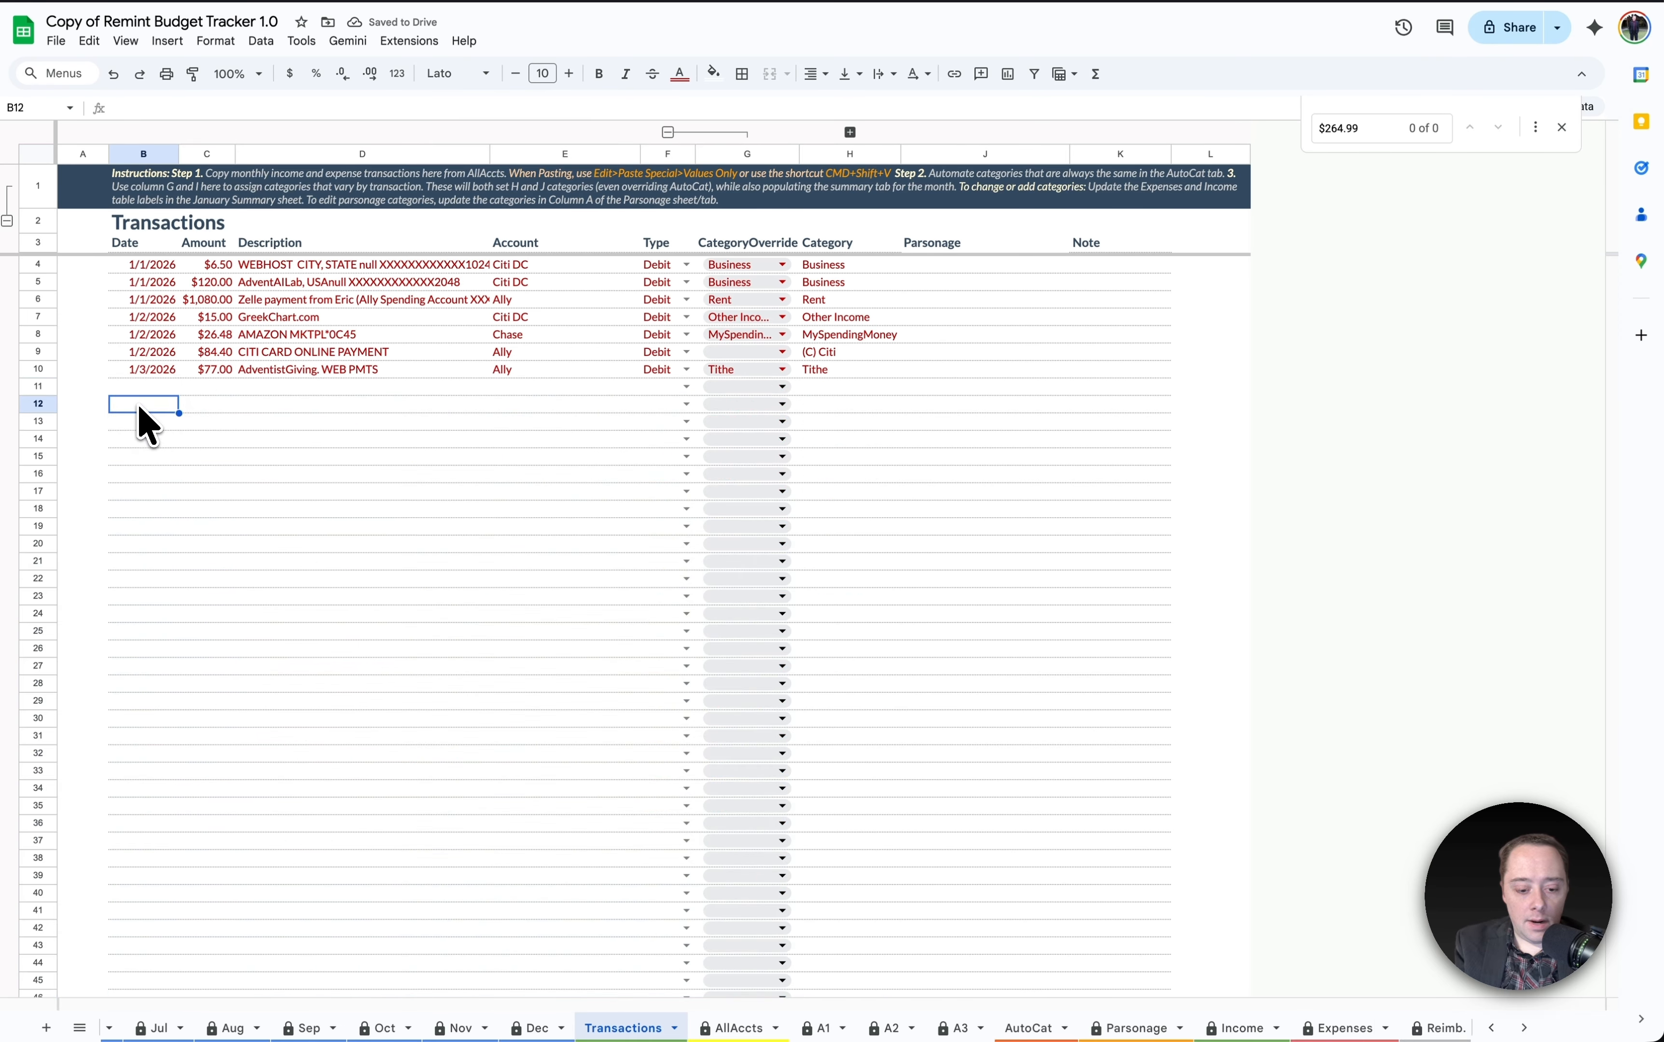
pyautogui.click(89, 40)
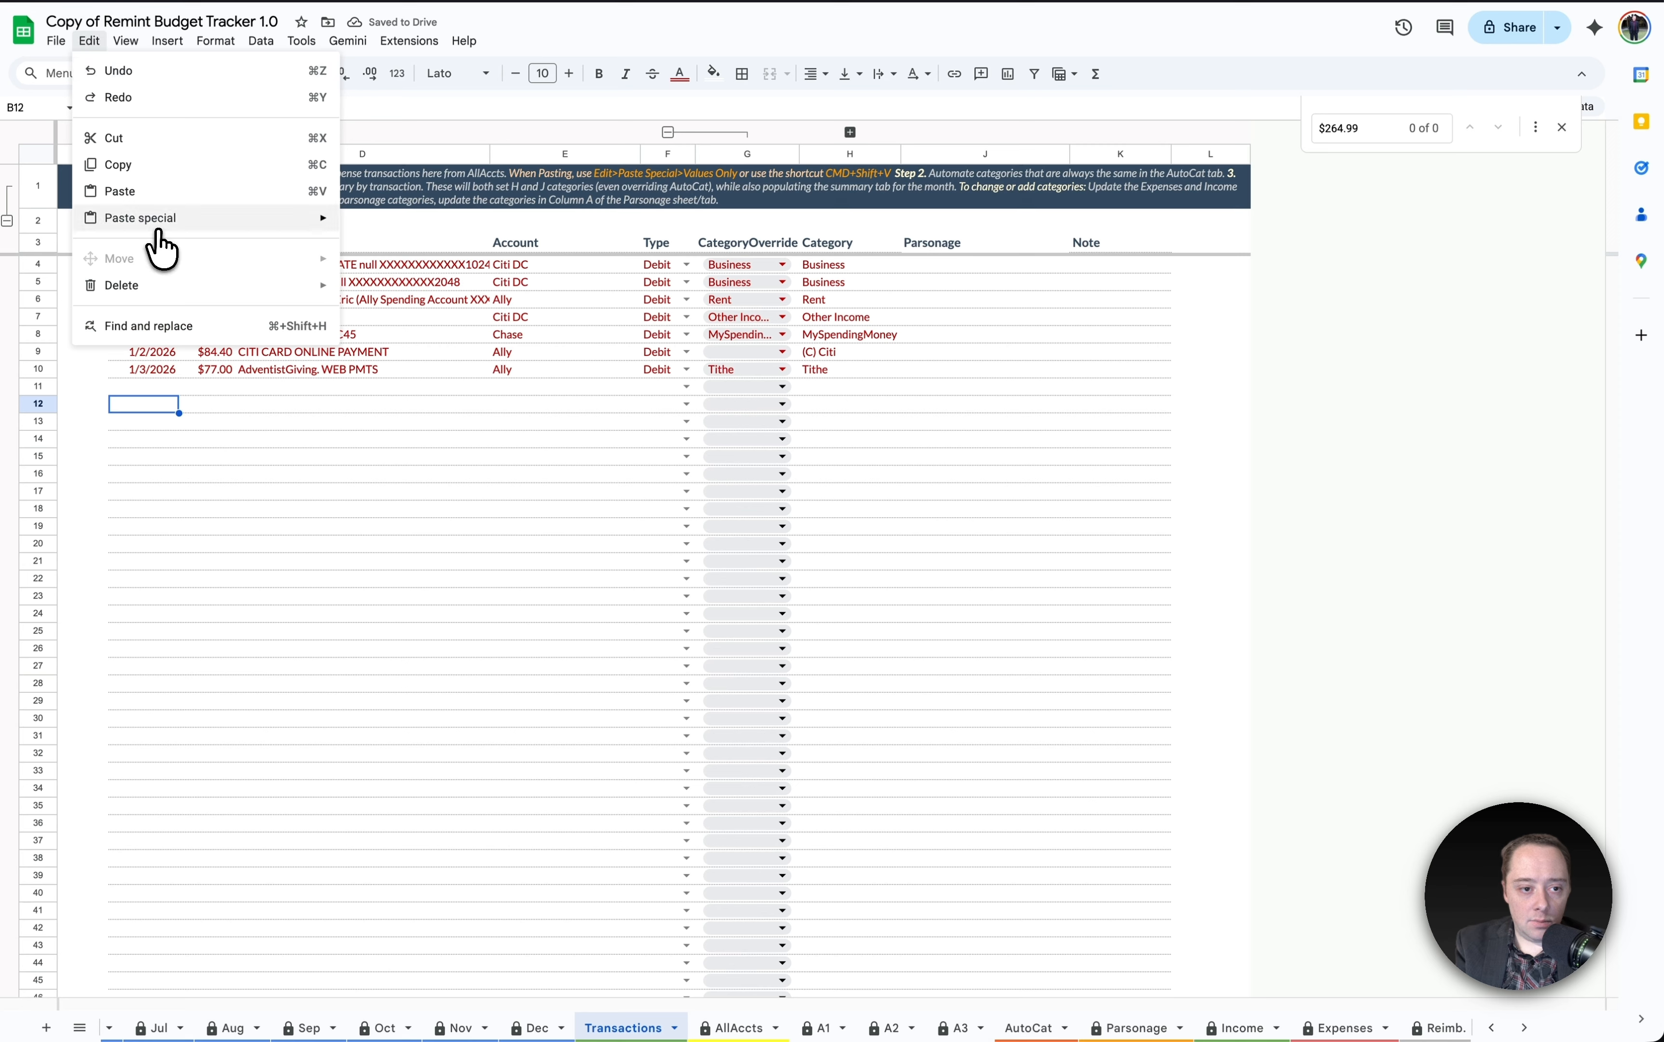
pyautogui.moveTo(160, 222)
pyautogui.click(370, 226)
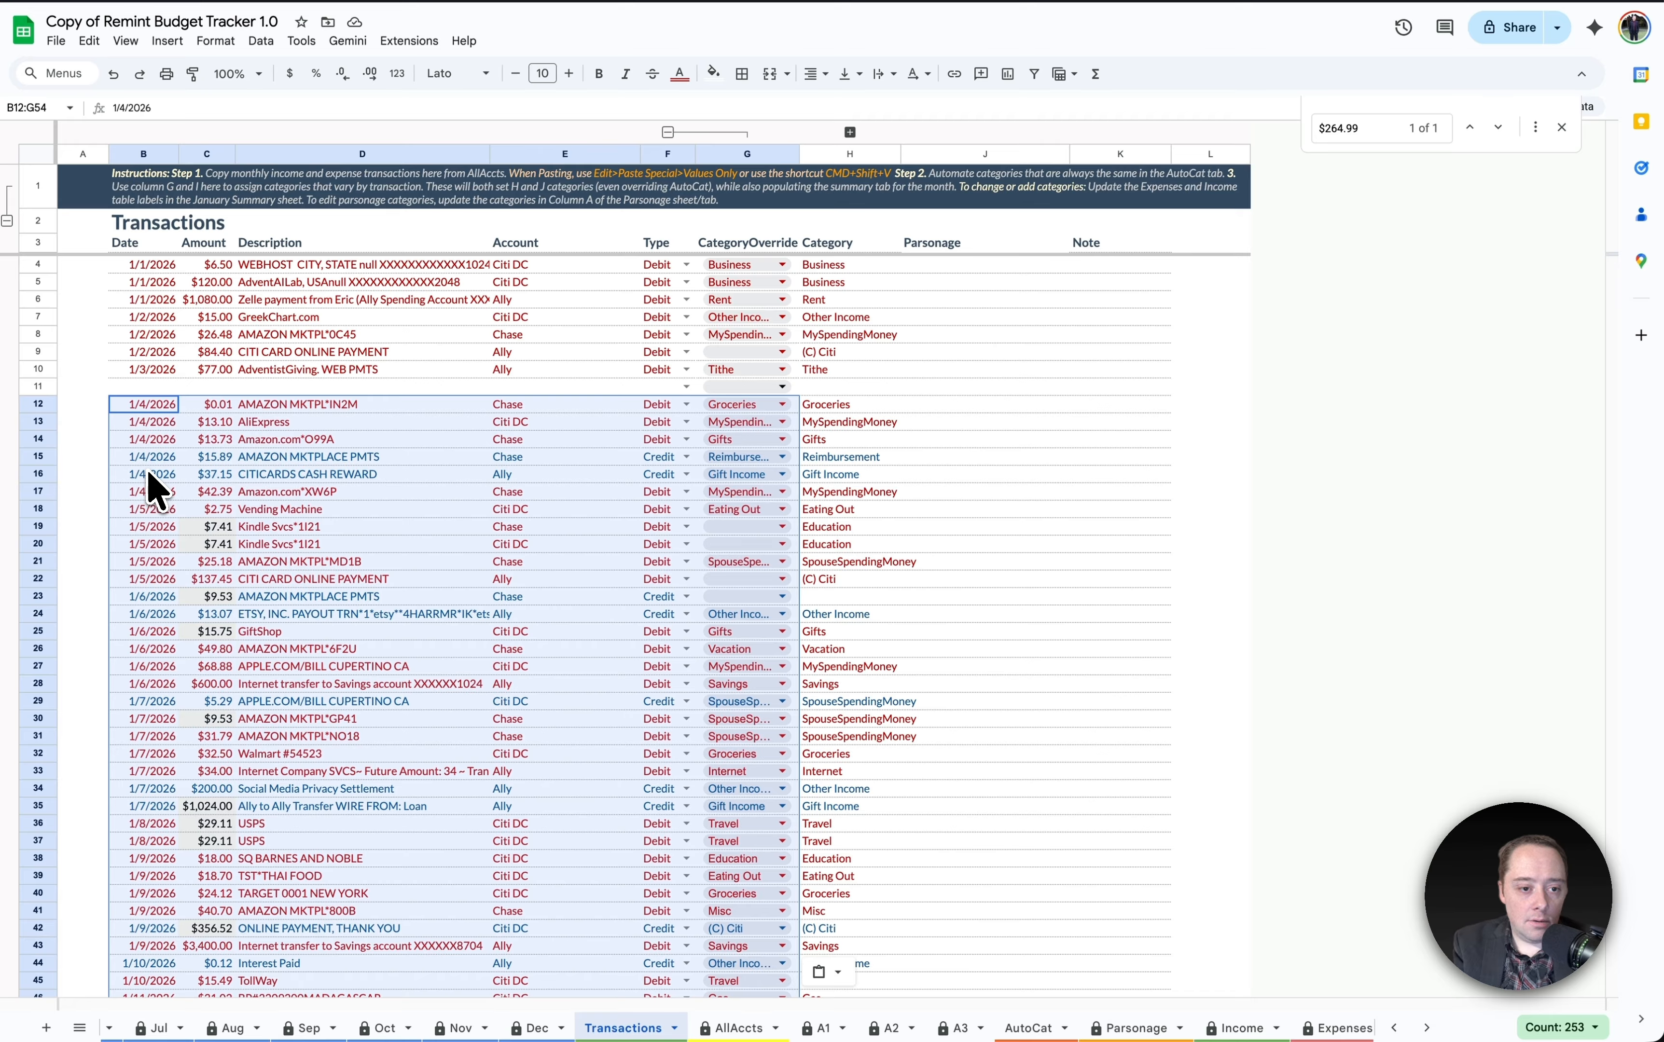
# - Duplicate the AdventistGiving transaction in B10:G10 into the empty row 11
pyautogui.click(144, 388)
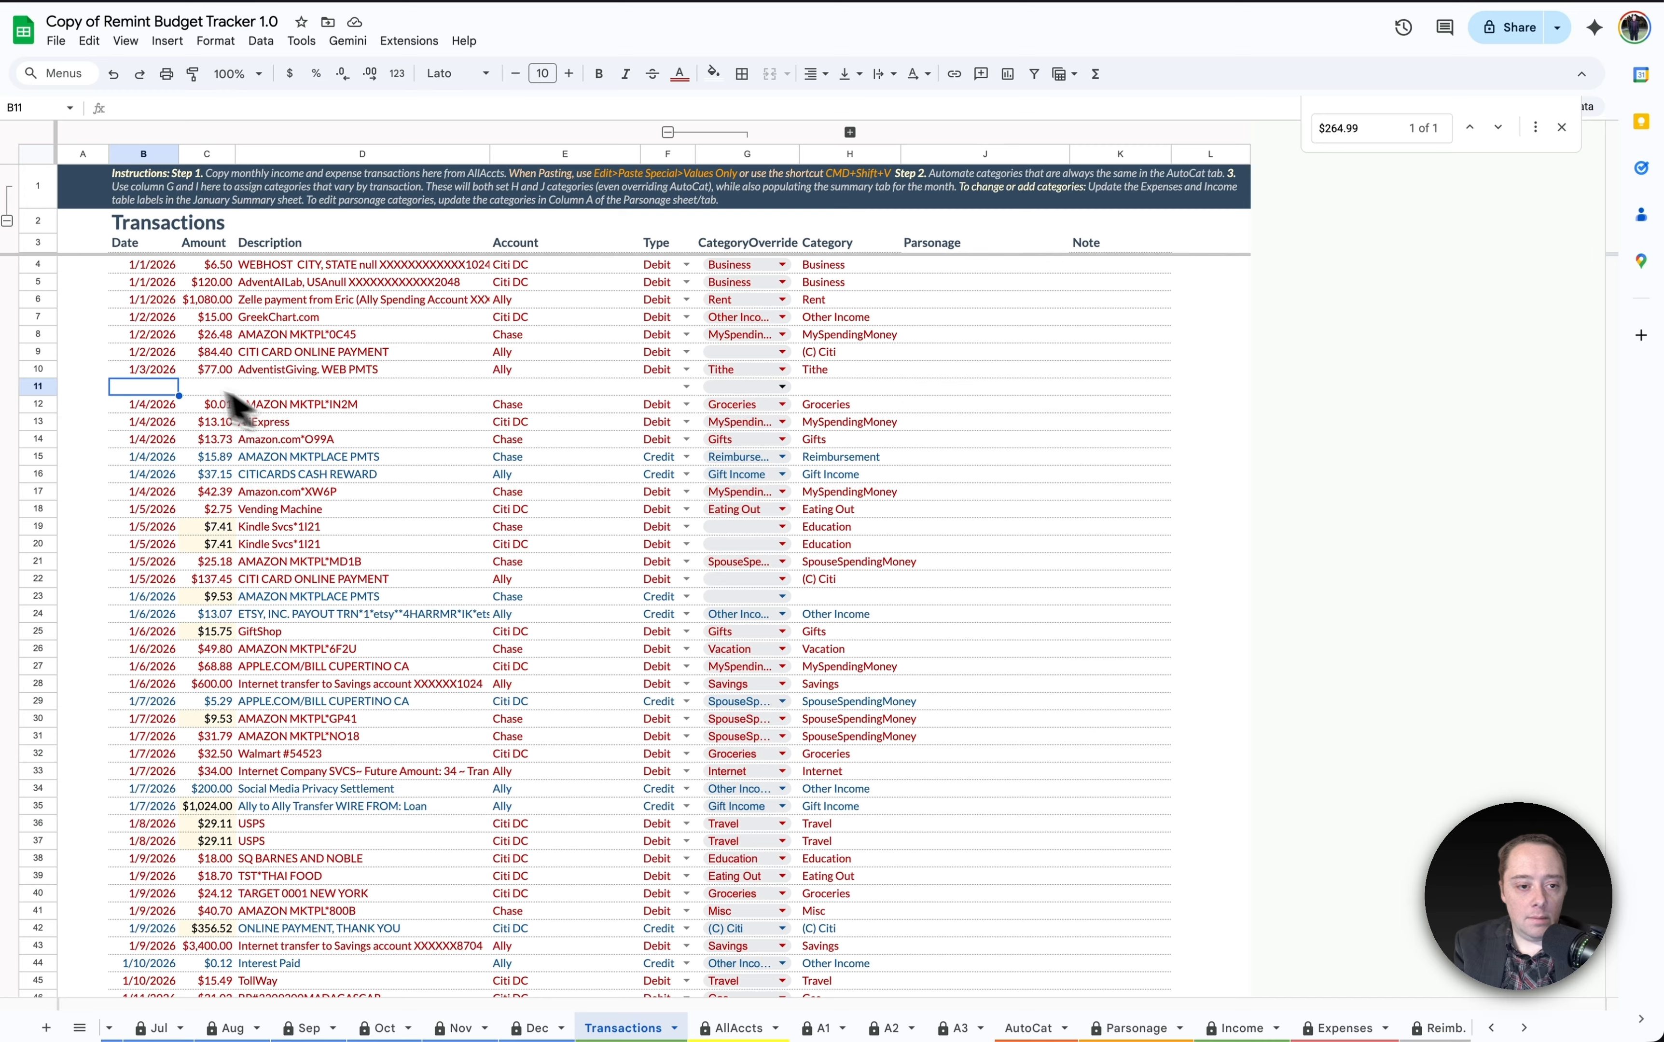
pyautogui.keyDown('shift'); pyautogui.click(669, 378); pyautogui.keyUp('shift')
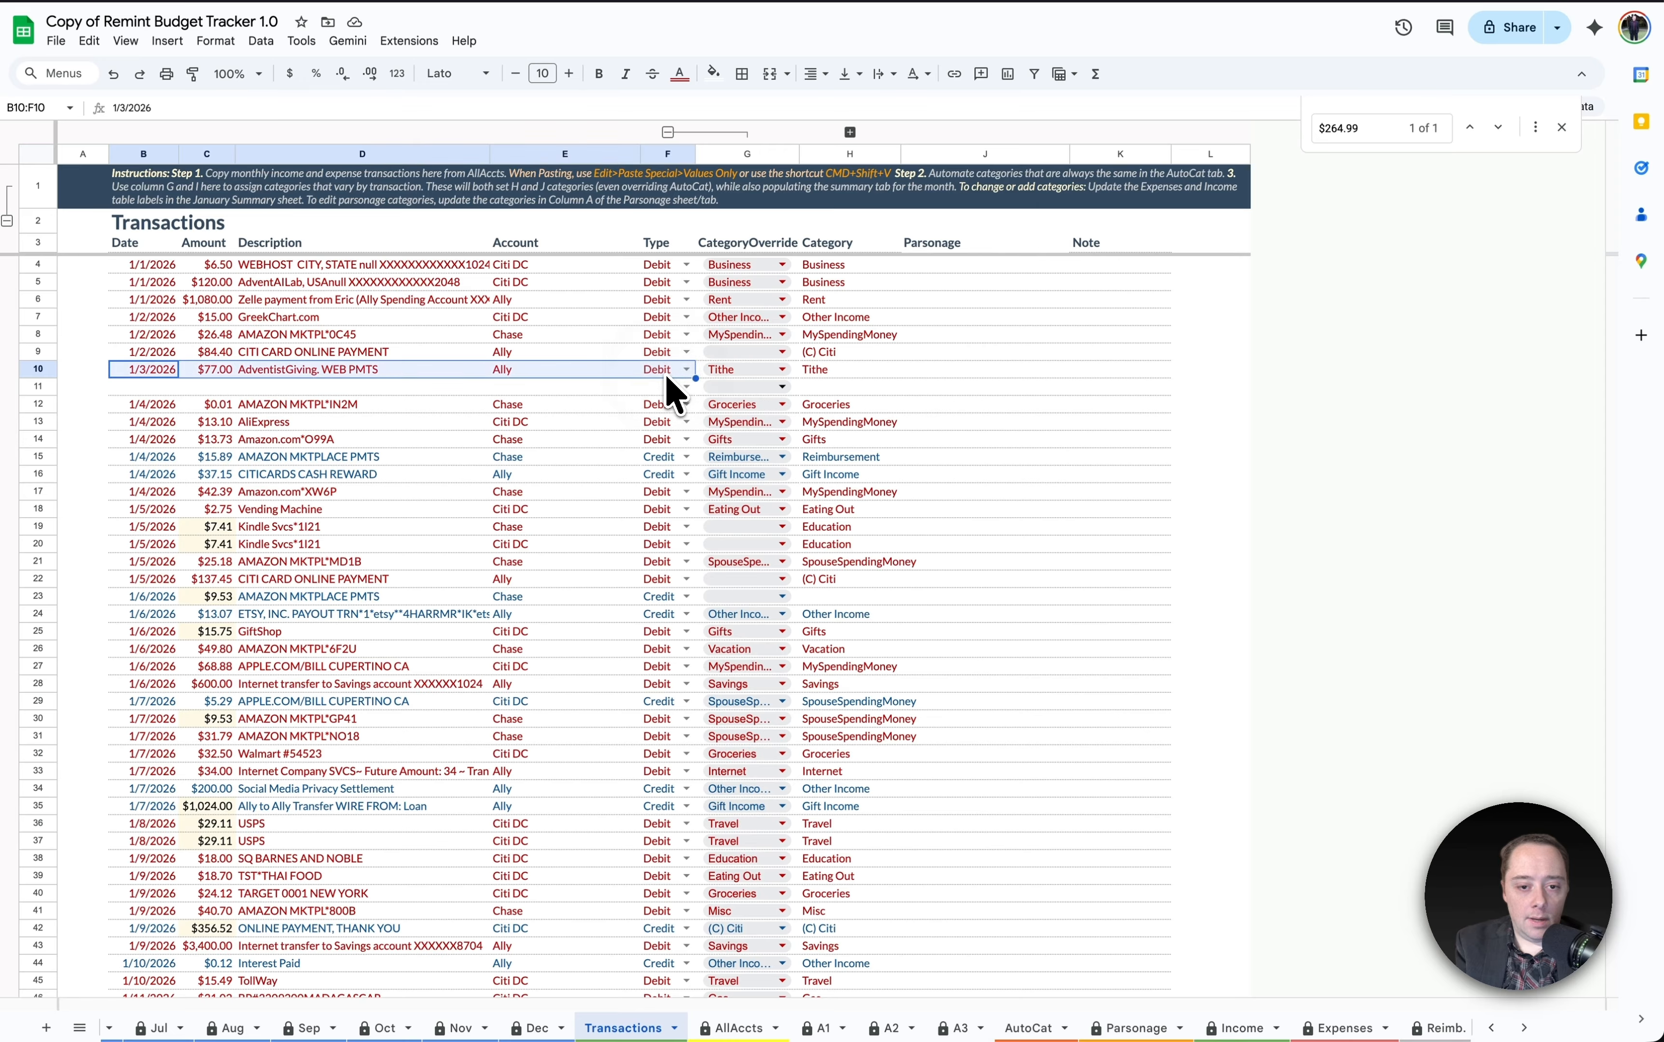
pyautogui.hotkey('shift', 'Right')
pyautogui.press('super+c')
pyautogui.press('Down')
pyautogui.press('super+v')
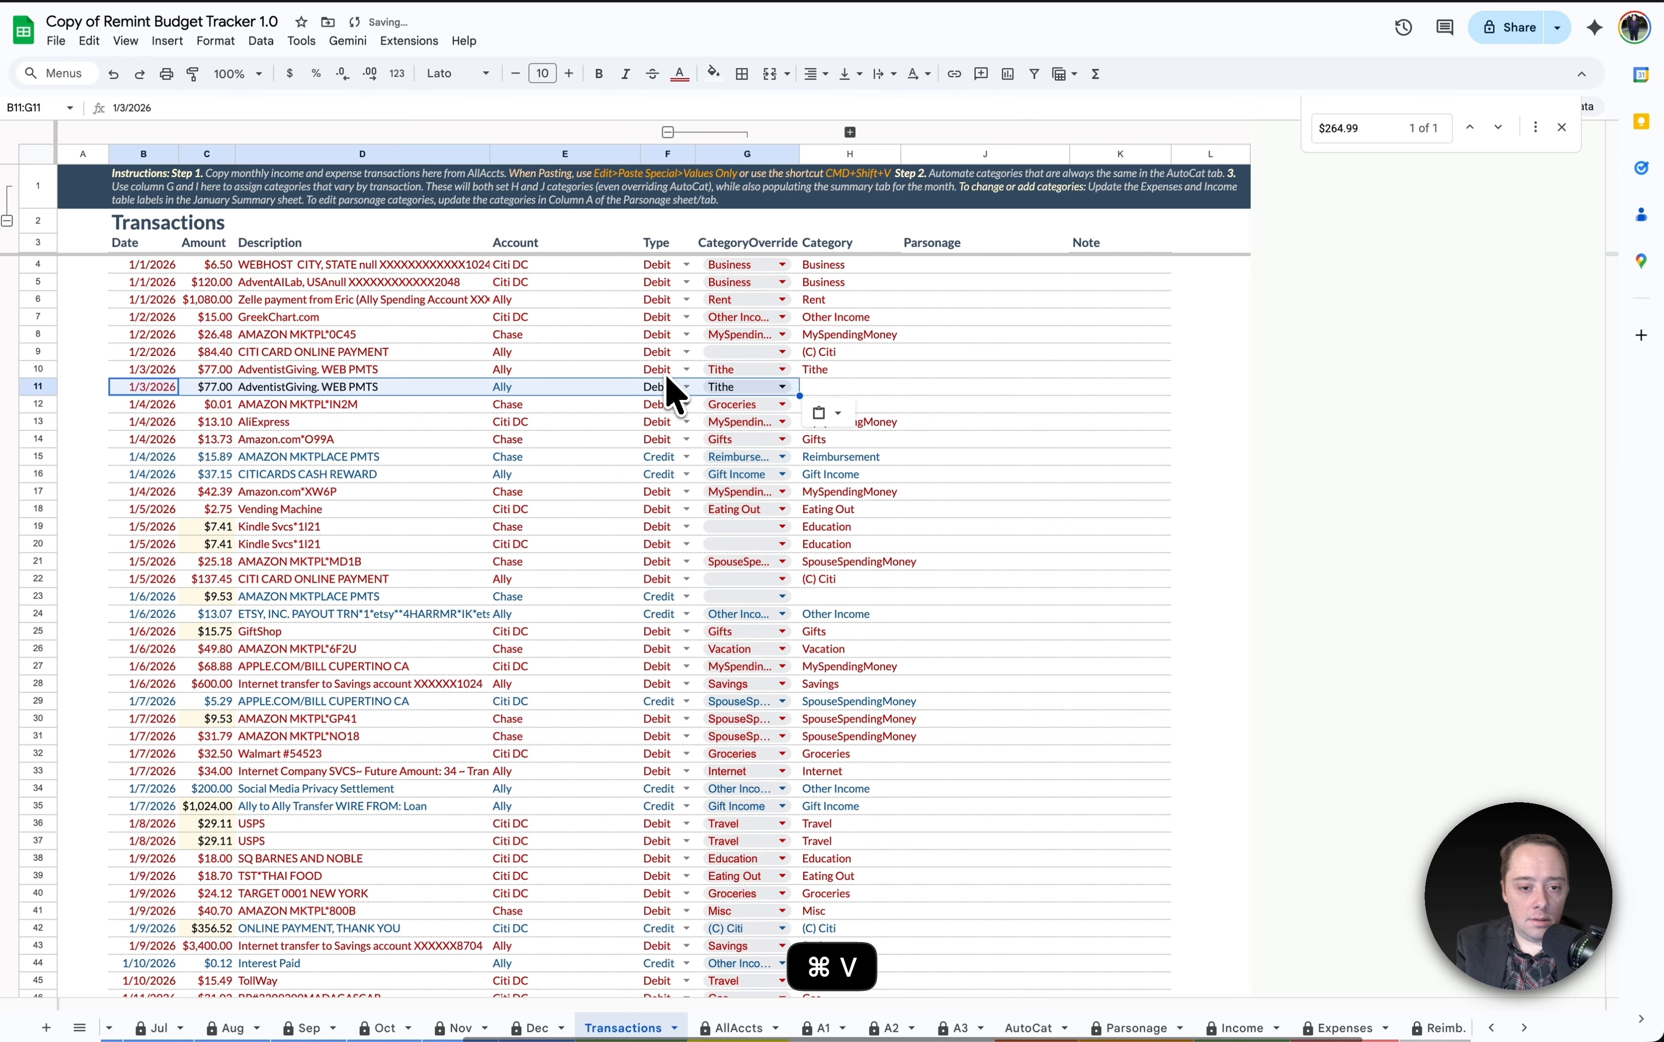
# - Set the amounts of the two AdventistGiving transactions in rows 10 and 11 to $35.35 each
pyautogui.press('Right')
pyautogui.press('Up')
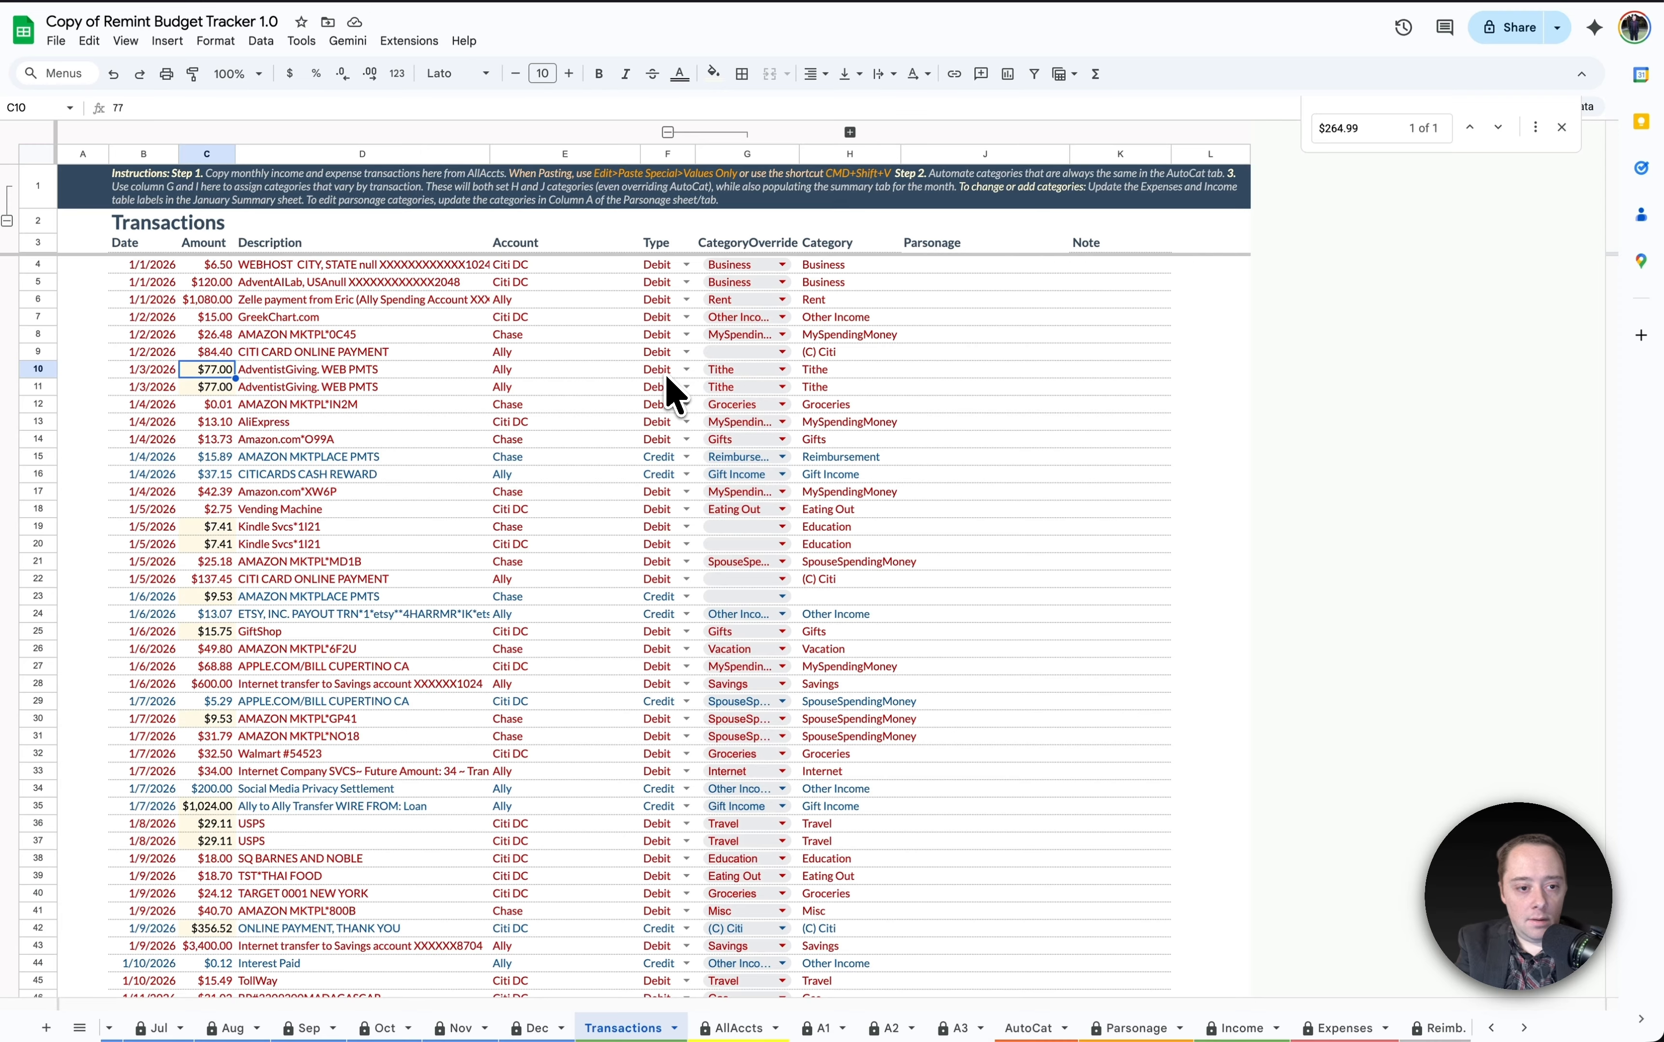
pyautogui.press('Return')
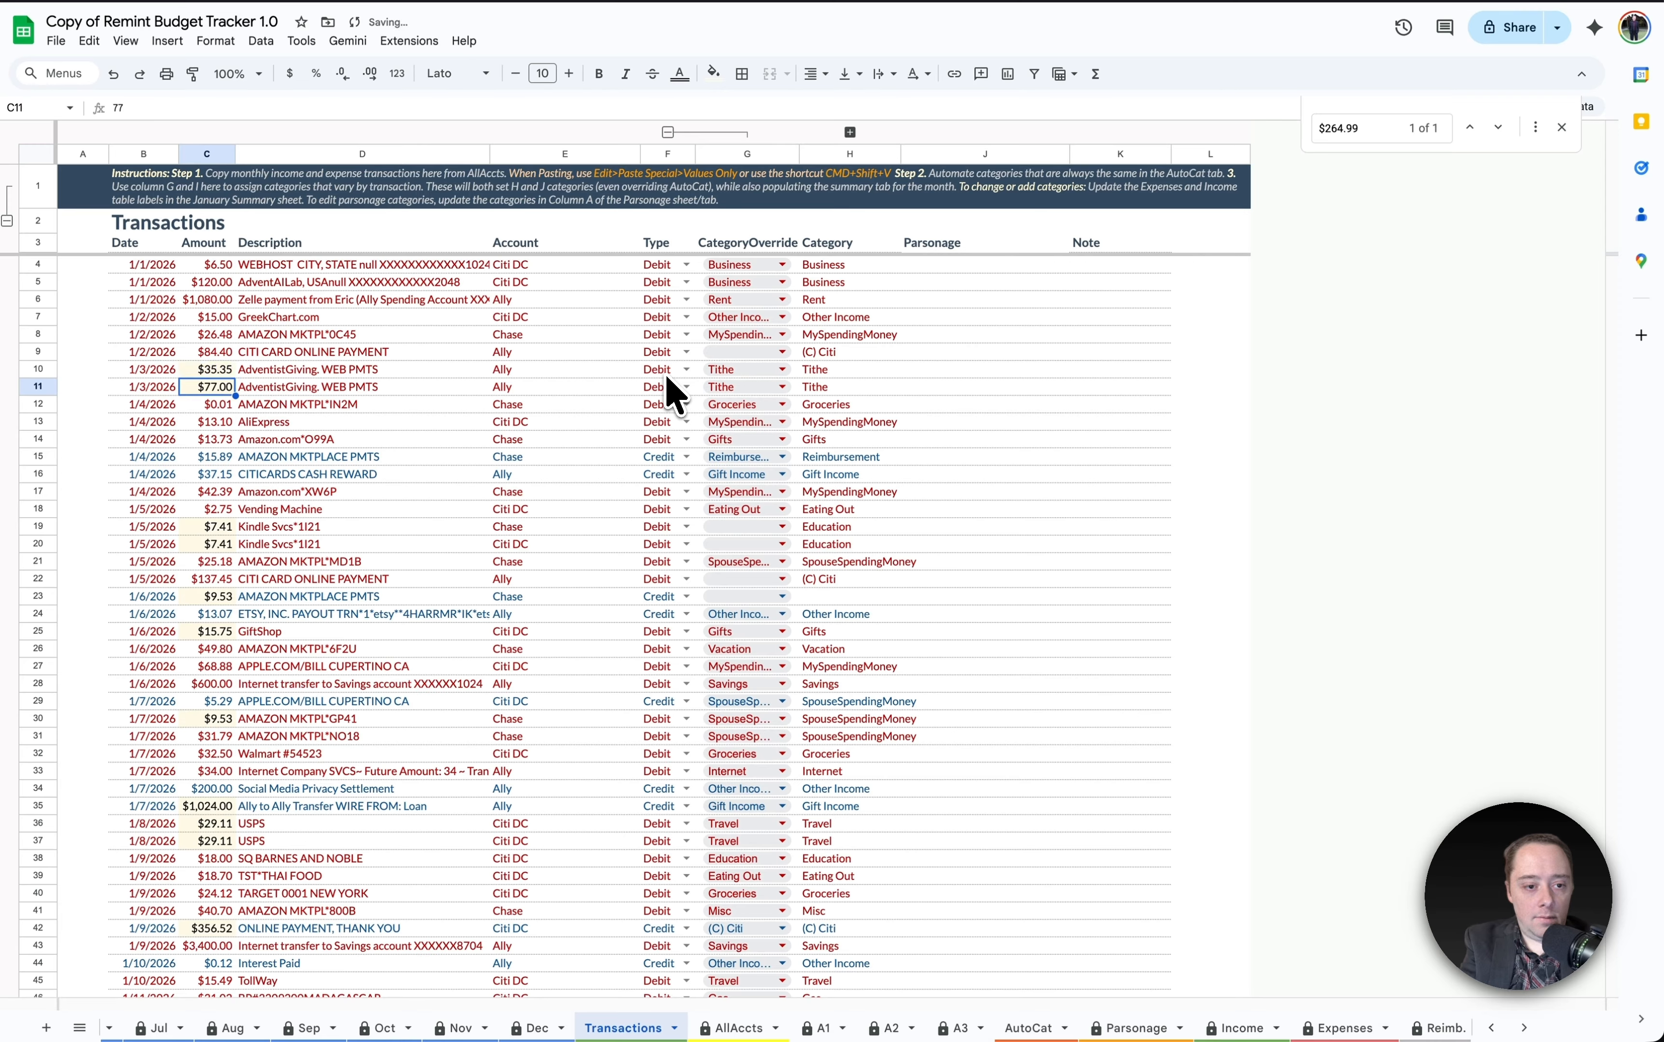
# - Set the category override of the second AdventistGiving transaction in row 11 to "Offering:"
pyautogui.press('Right')
pyautogui.press('Right')
pyautogui.press('Right')
pyautogui.press('Right')
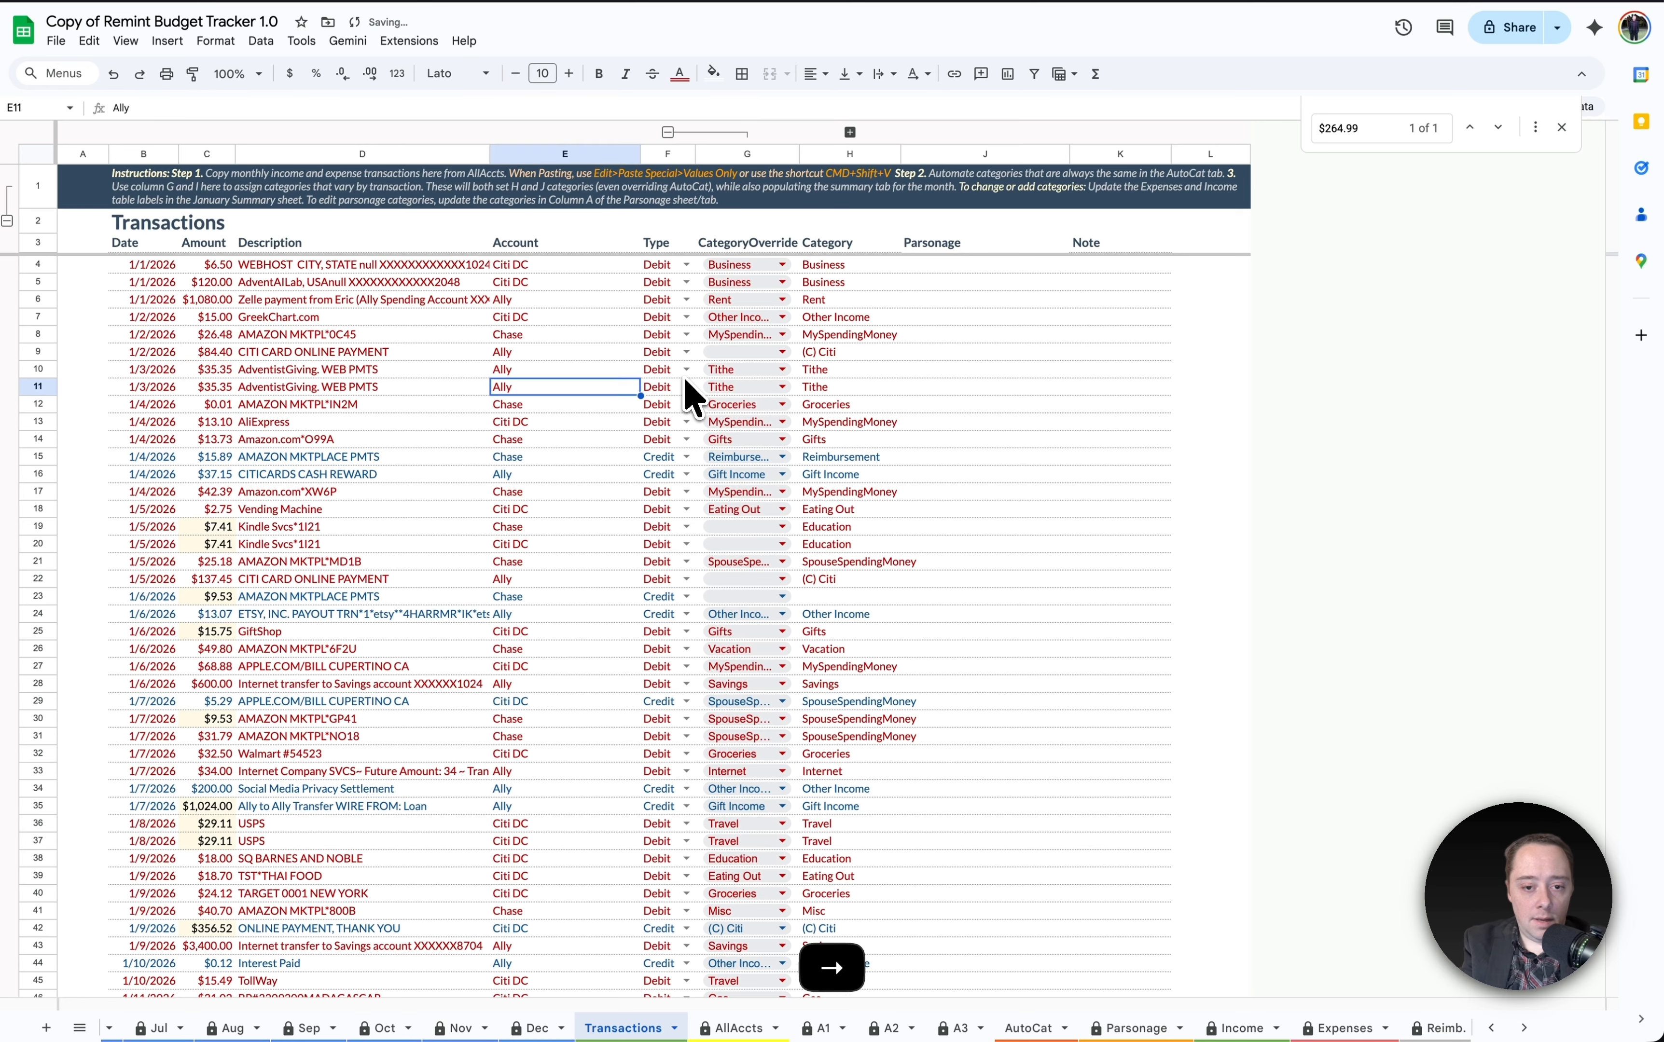
pyautogui.write('offer')
pyautogui.press('Return')
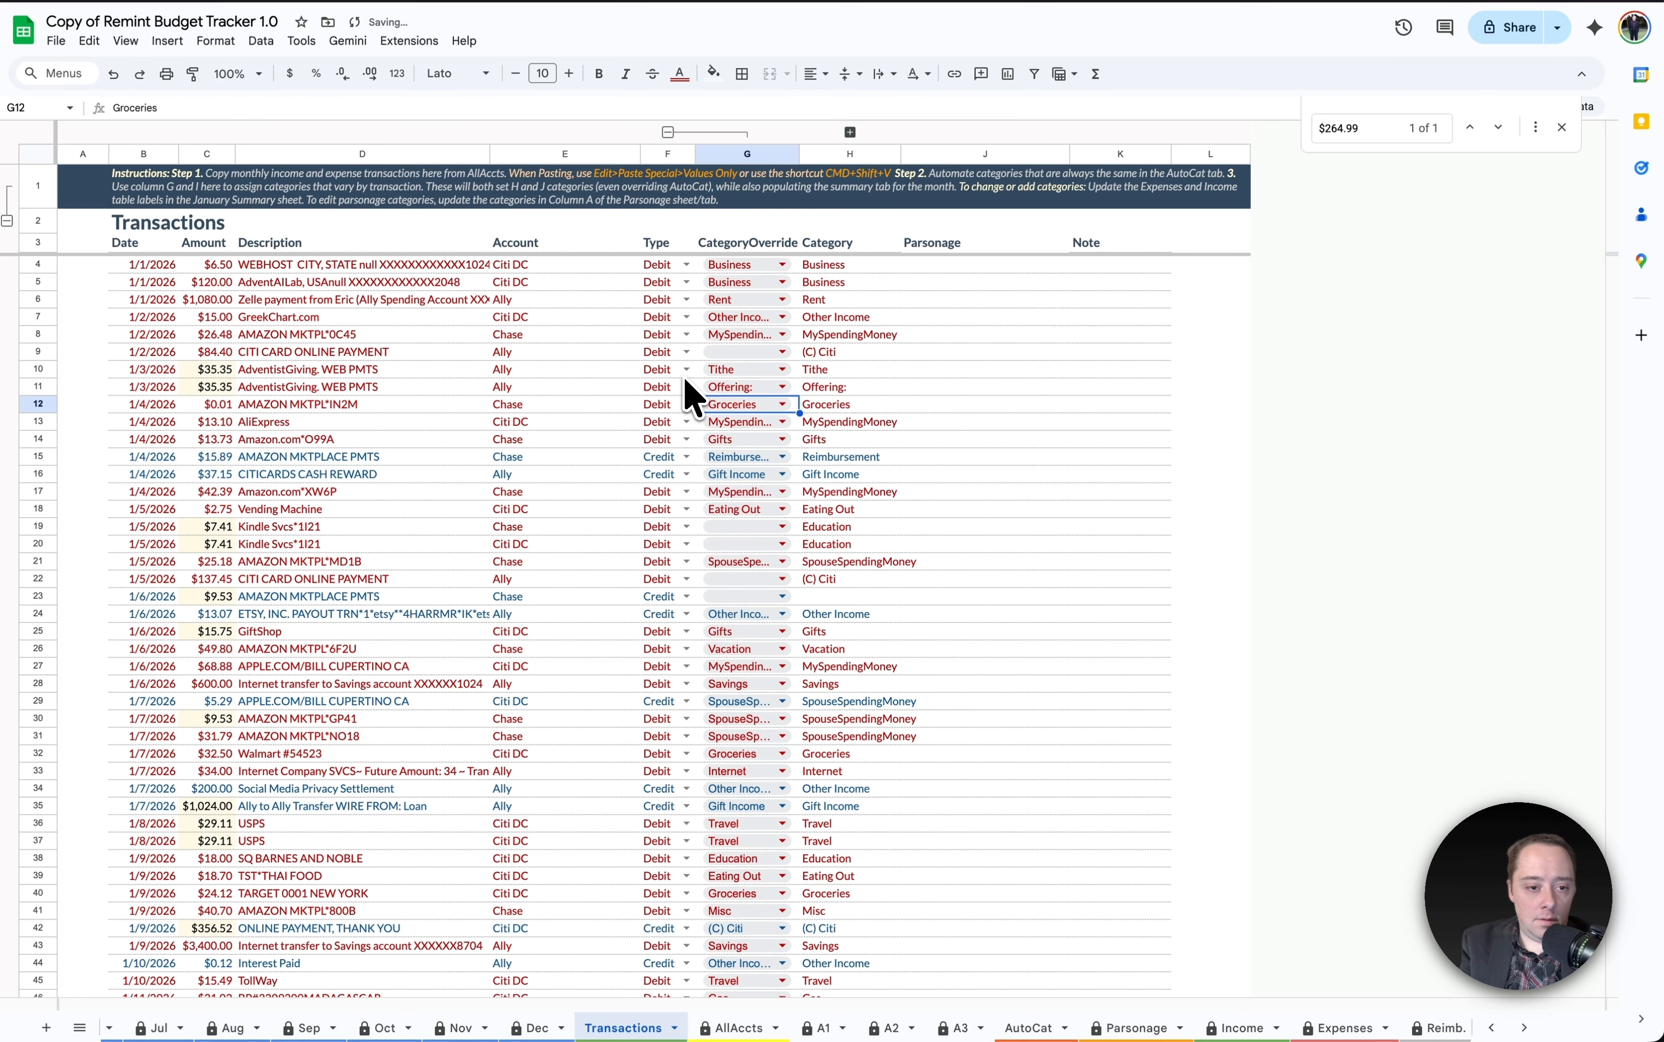
pyautogui.press('Left')
pyautogui.press('Left')
pyautogui.press('Left')
pyautogui.press('Up')
pyautogui.press('Right')
pyautogui.press('Right')
pyautogui.press('Right')
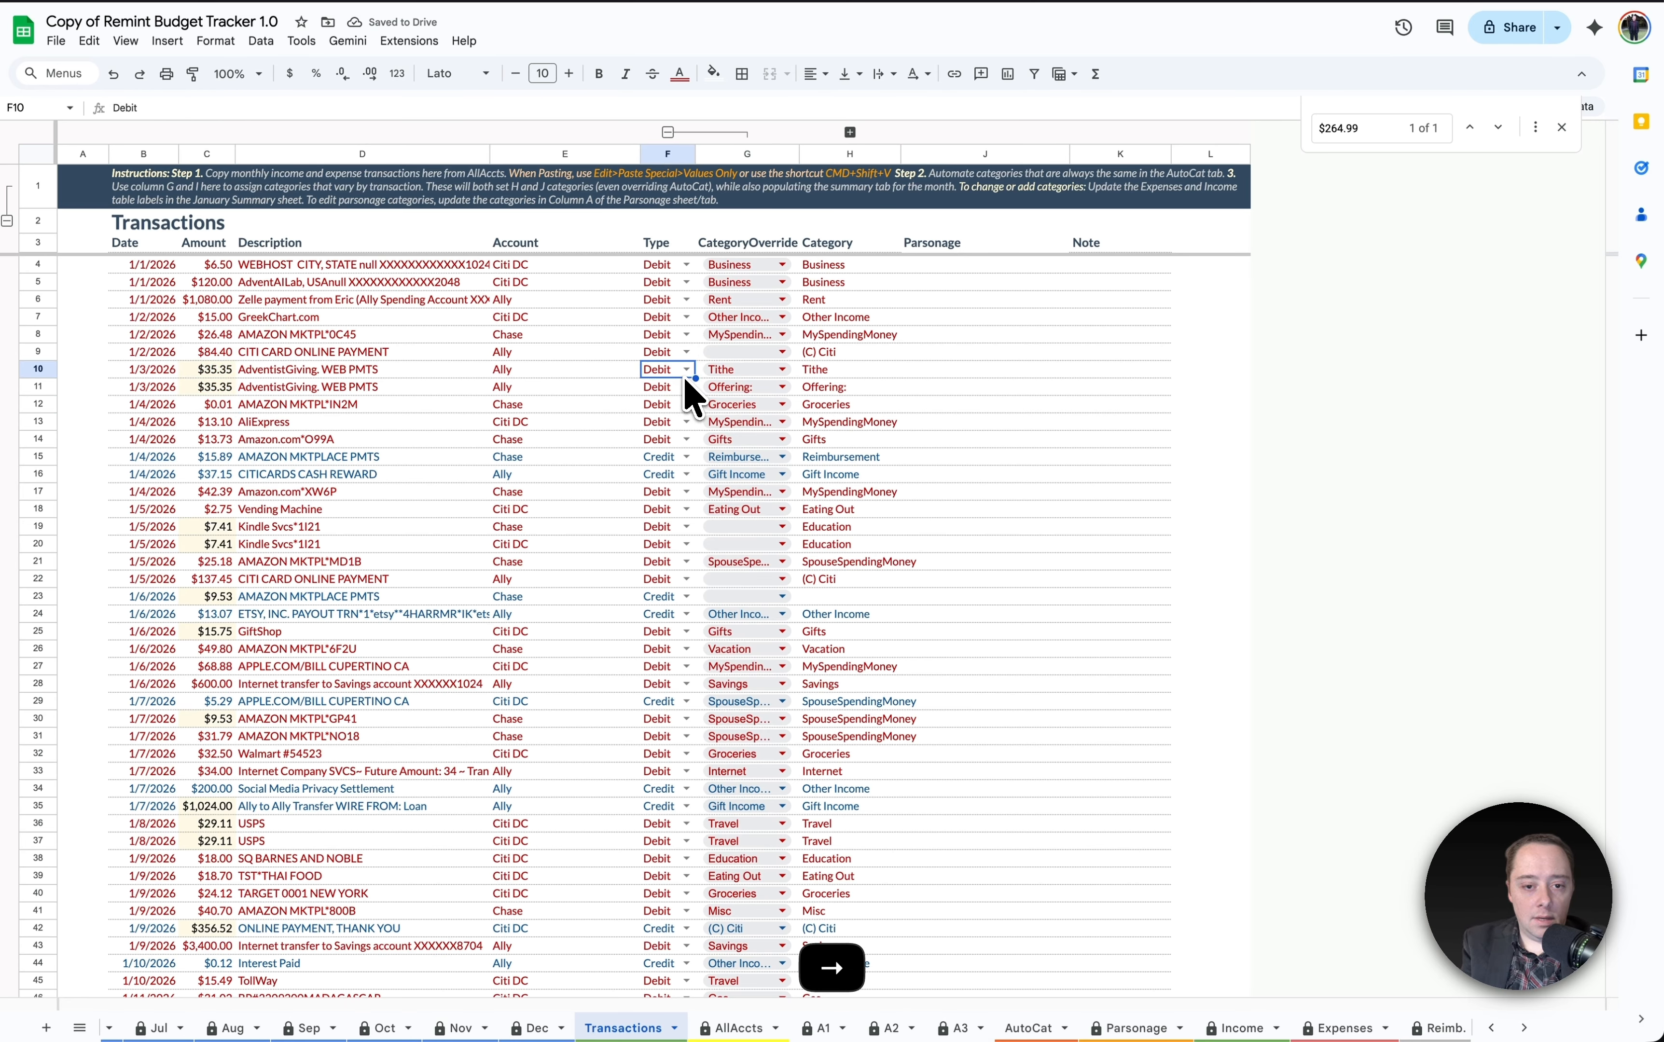
pyautogui.scroll(-3, 544, 722)
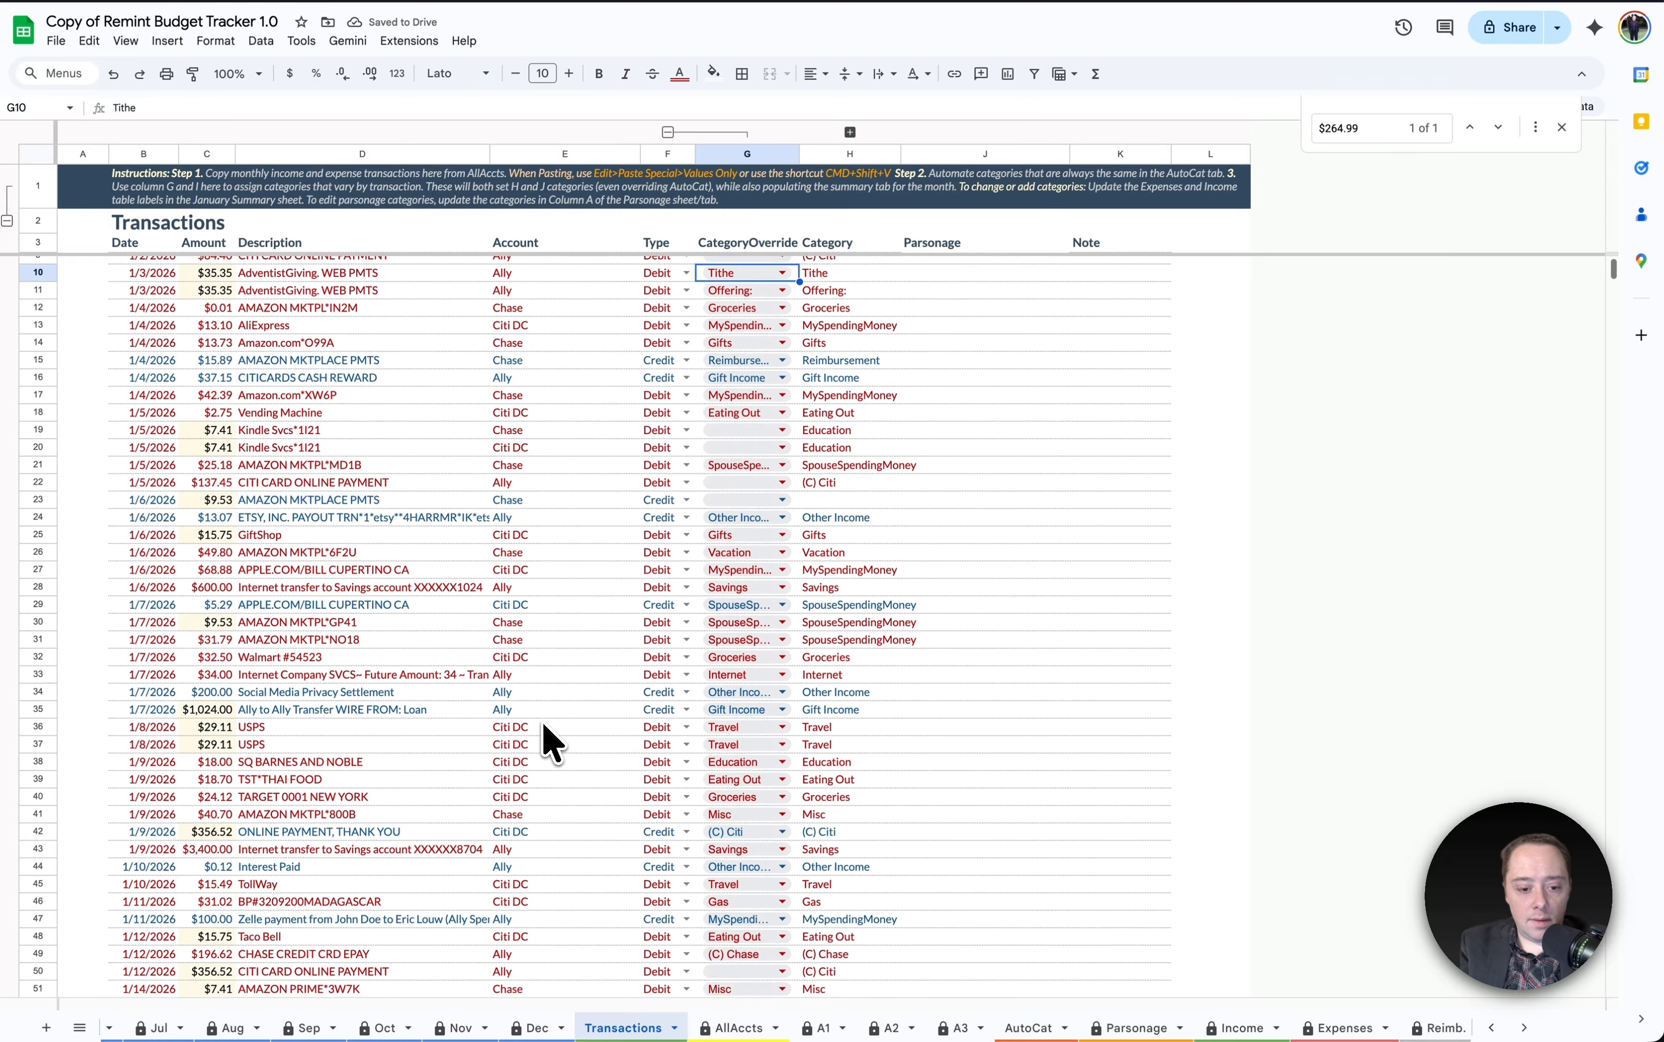
# - Examine the Kindle Svcs and USPS entries flagged as possible duplicates on the AllAccts sheet
pyautogui.click(738, 1028)
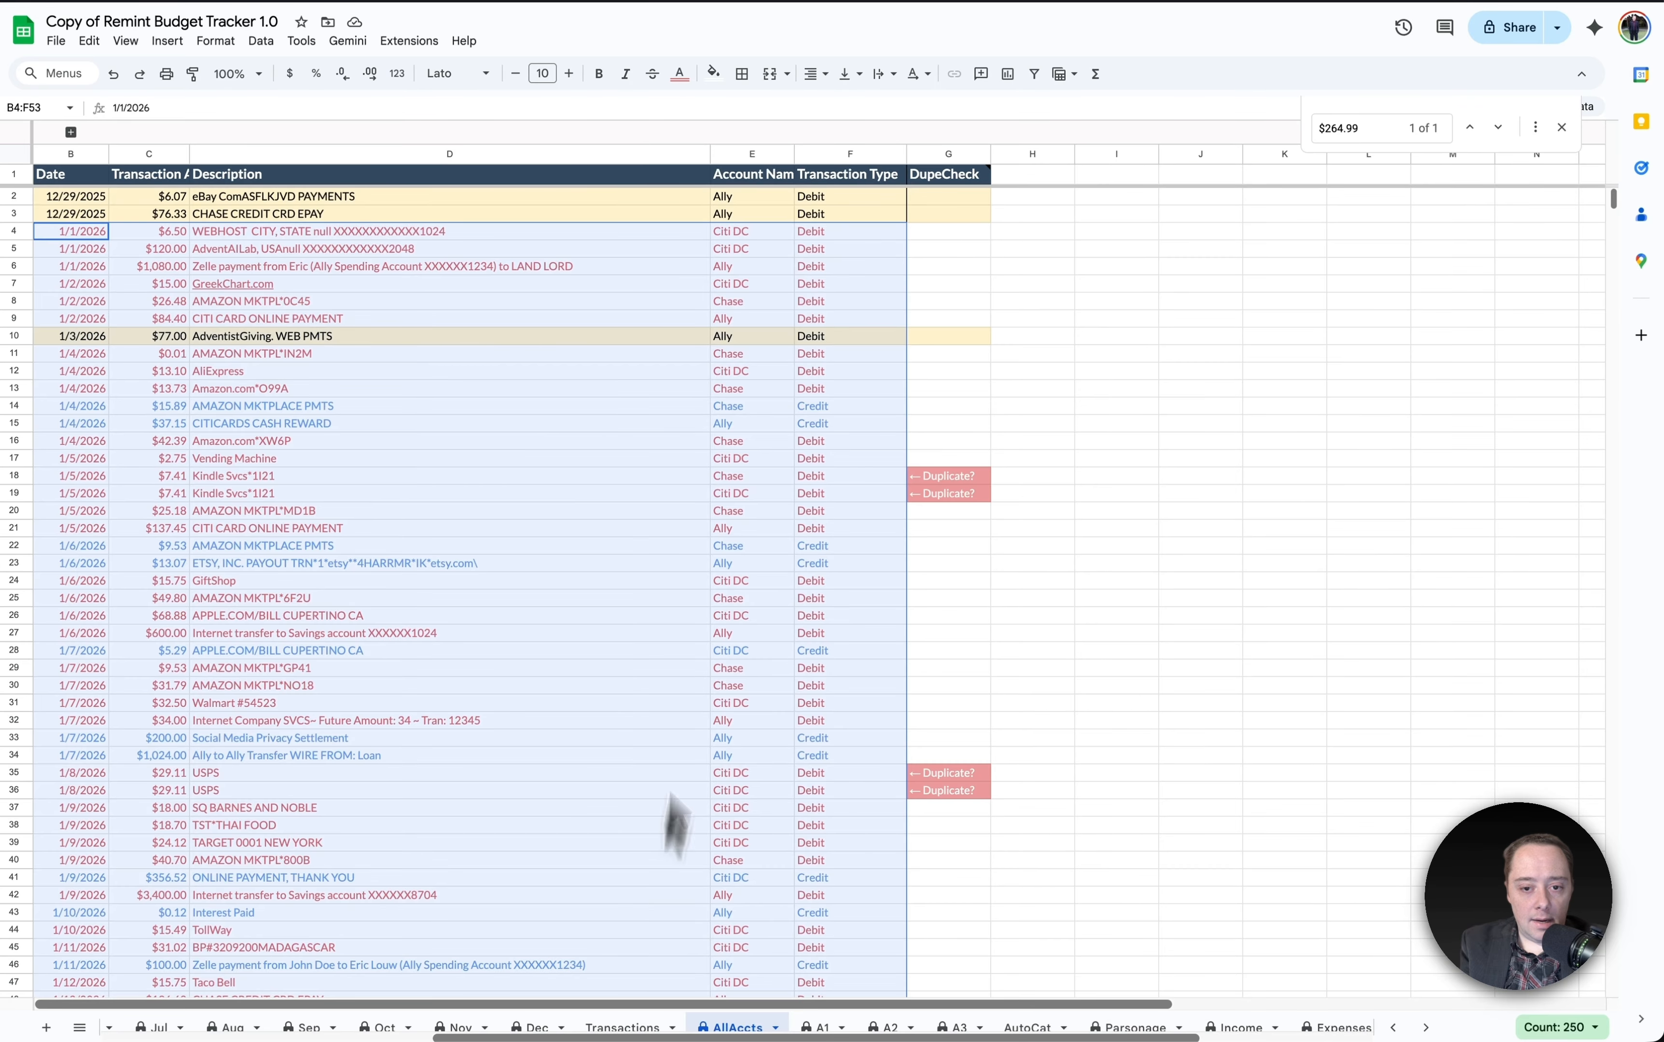
pyautogui.click(933, 477)
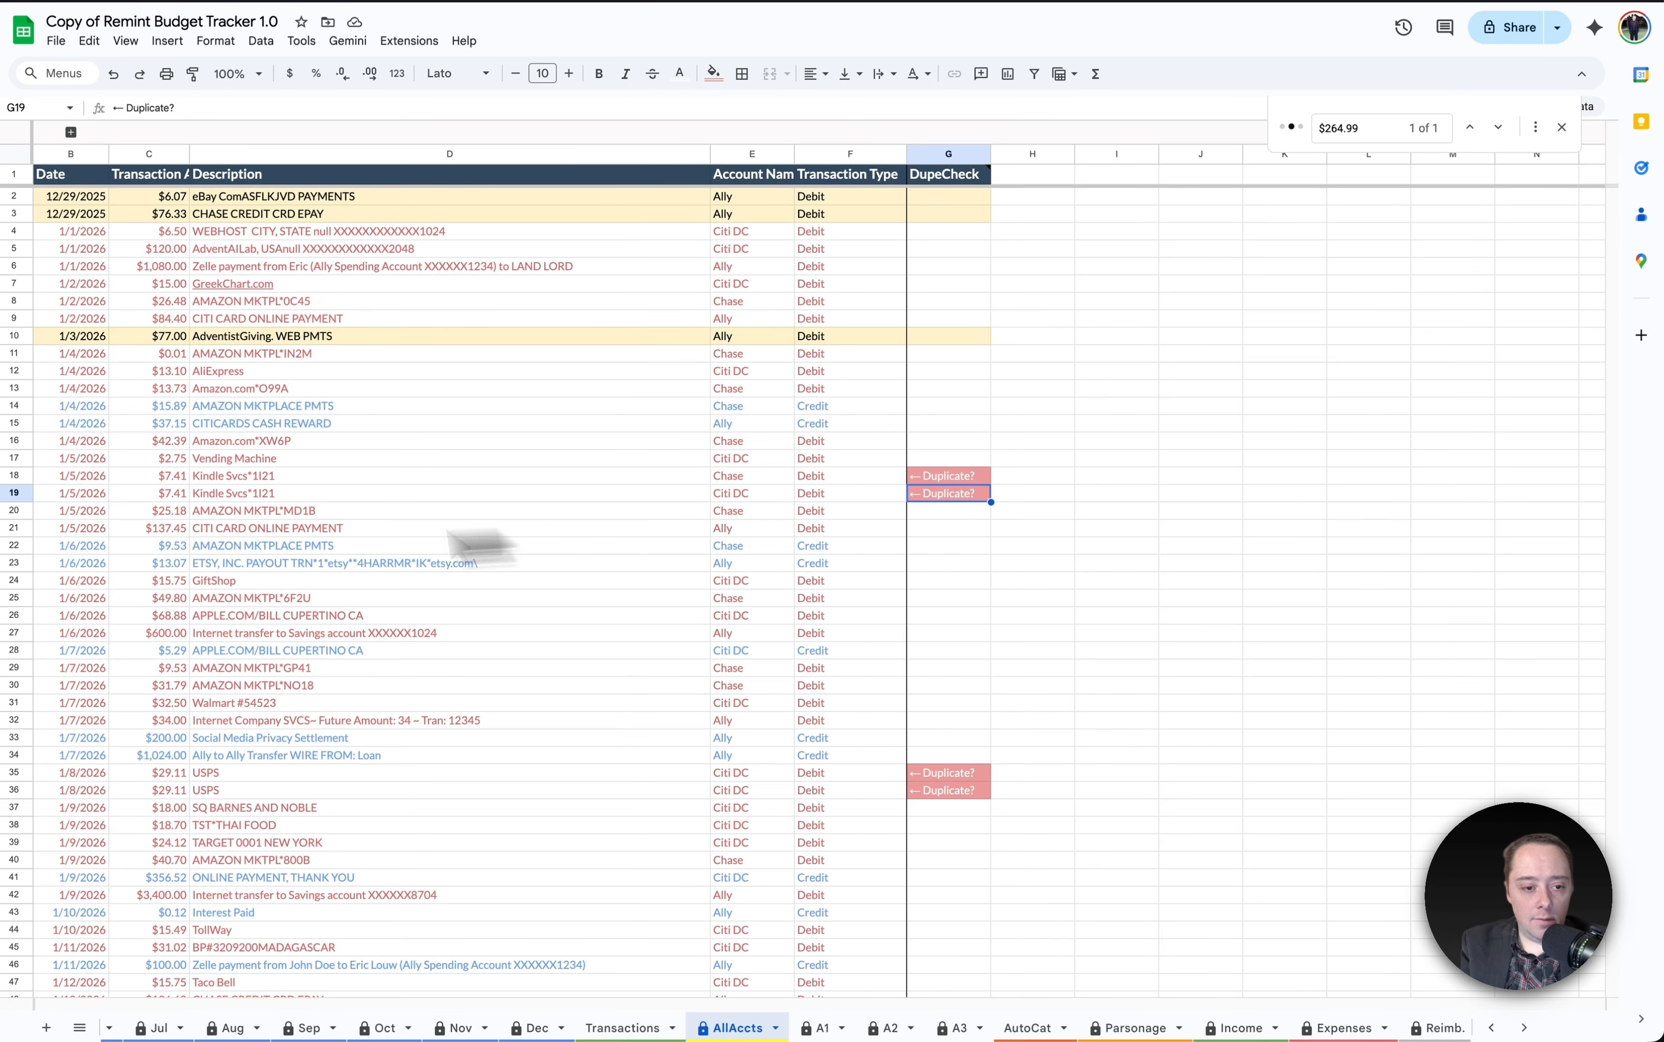
pyautogui.click(78, 478)
pyautogui.moveTo(78, 489); pyautogui.dragTo(810, 495)
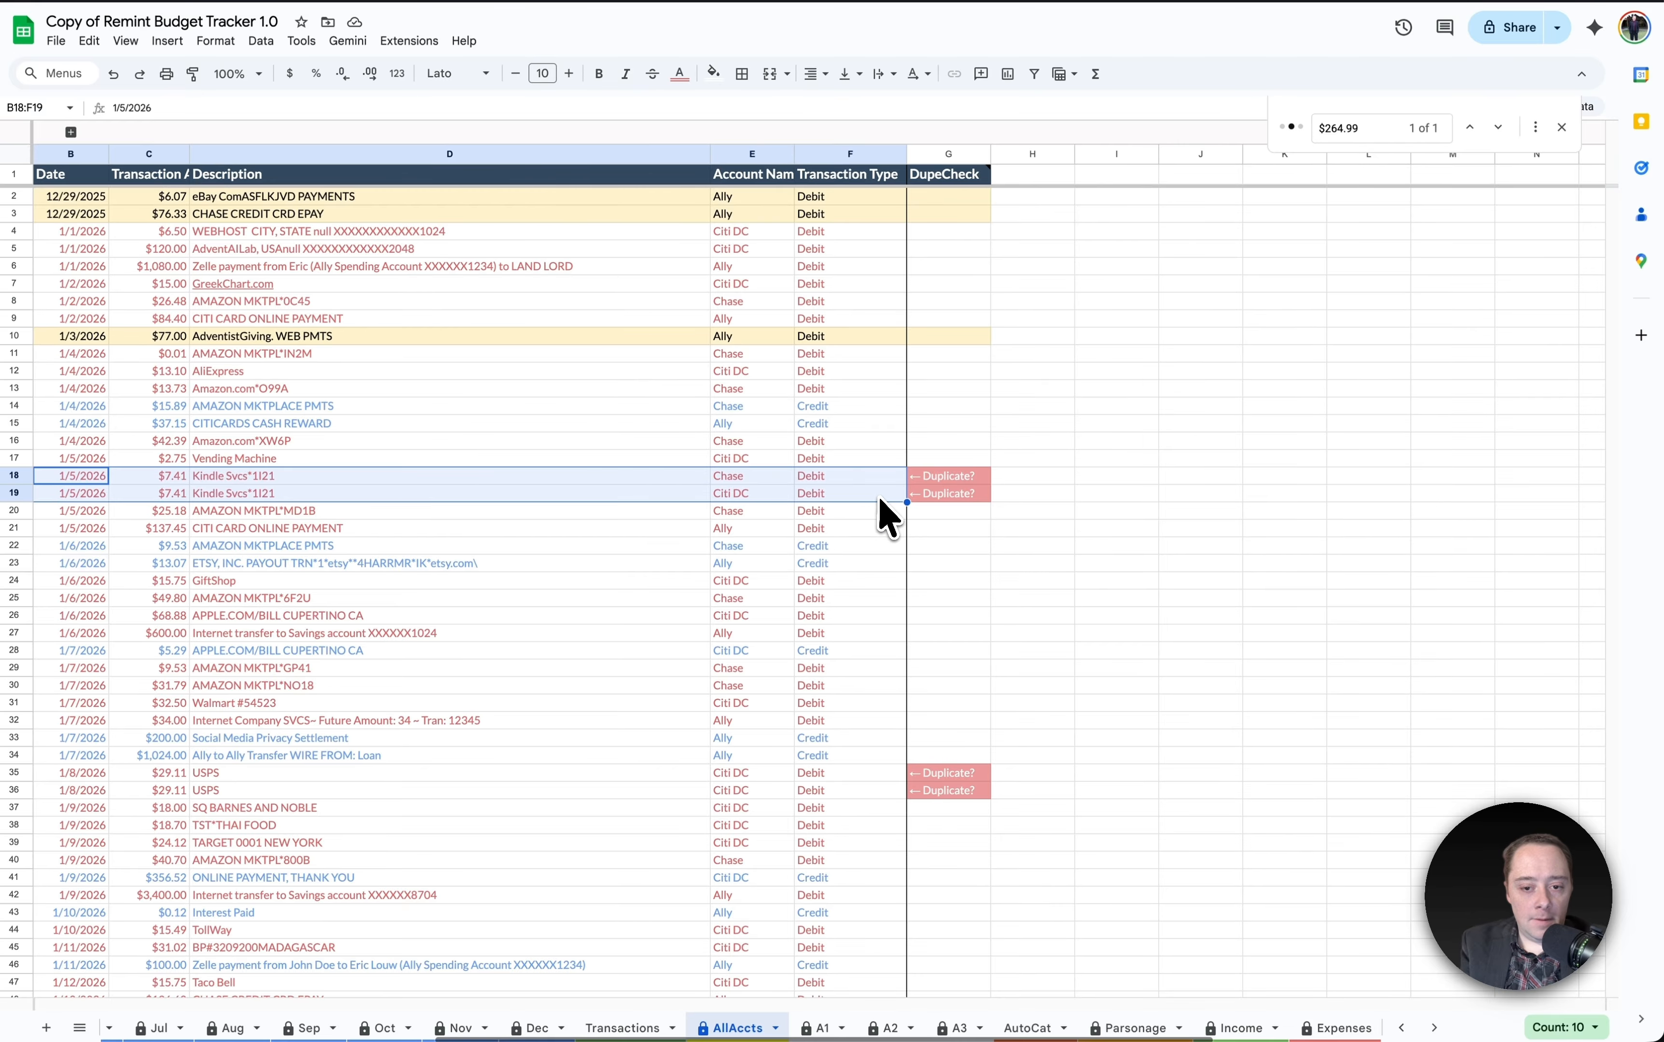
pyautogui.click(850, 790)
pyautogui.moveTo(76, 790); pyautogui.dragTo(438, 823)
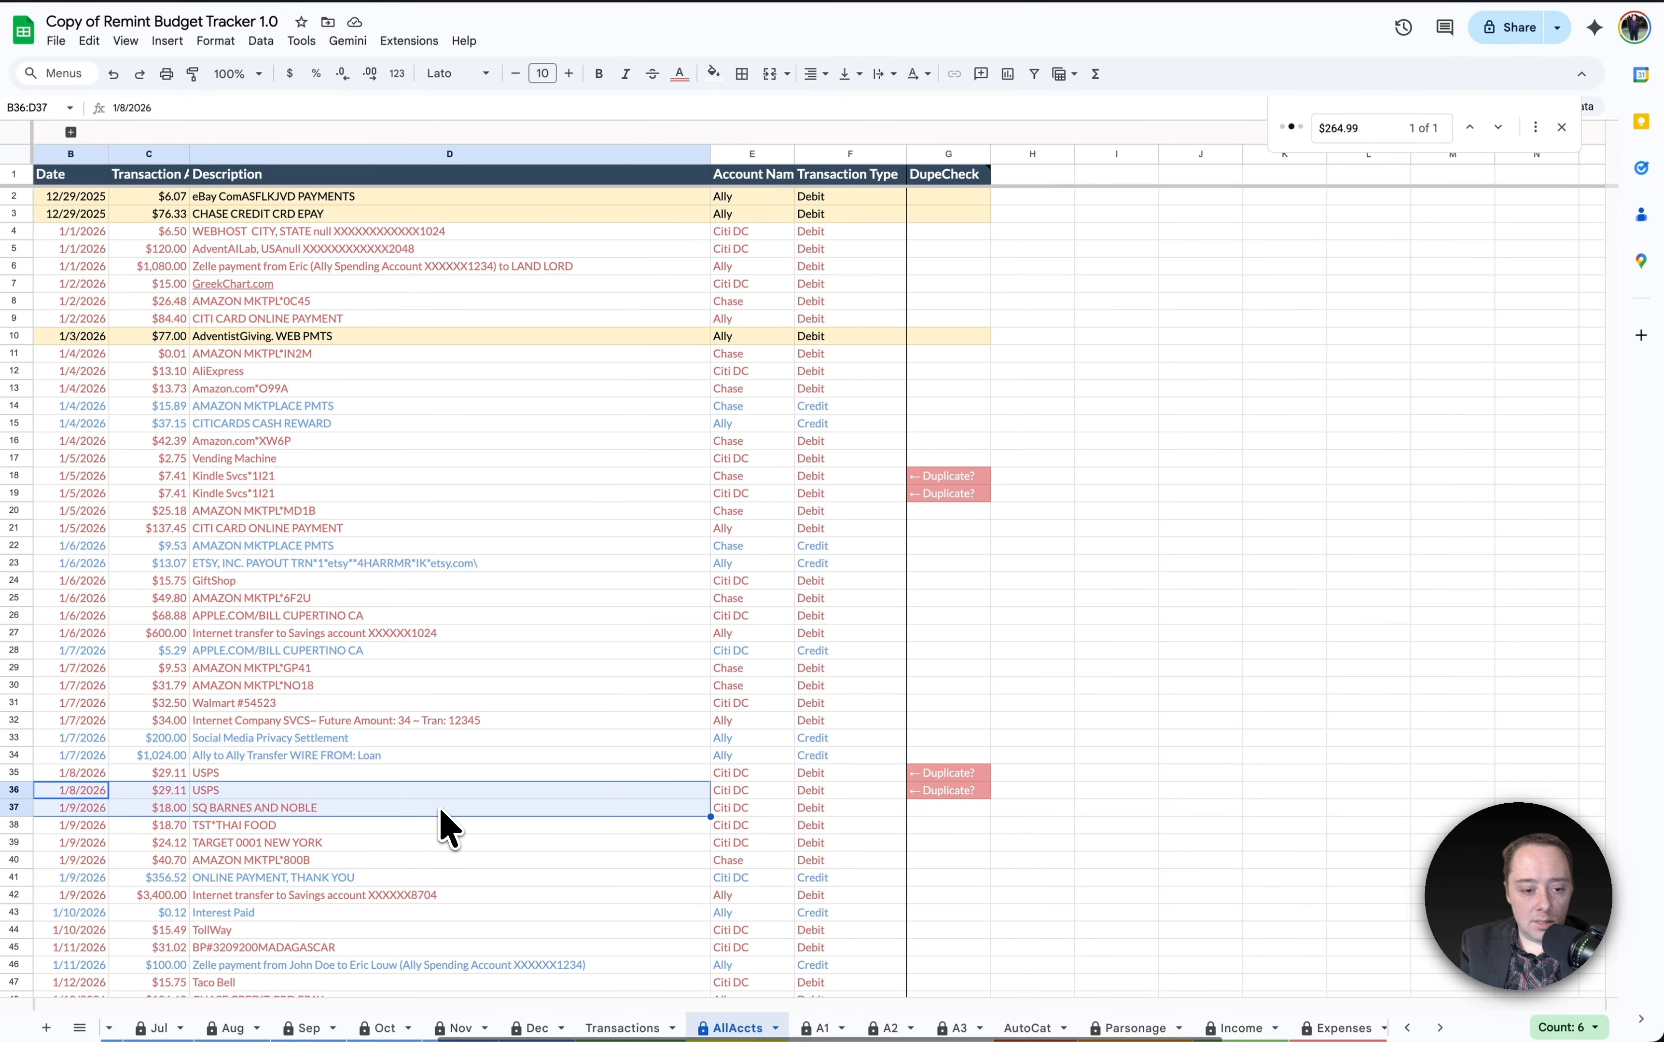
# - Return to the Transactions sheet and clear the second USPS transaction of 1/8/2026 in row 37
pyautogui.click(635, 1027)
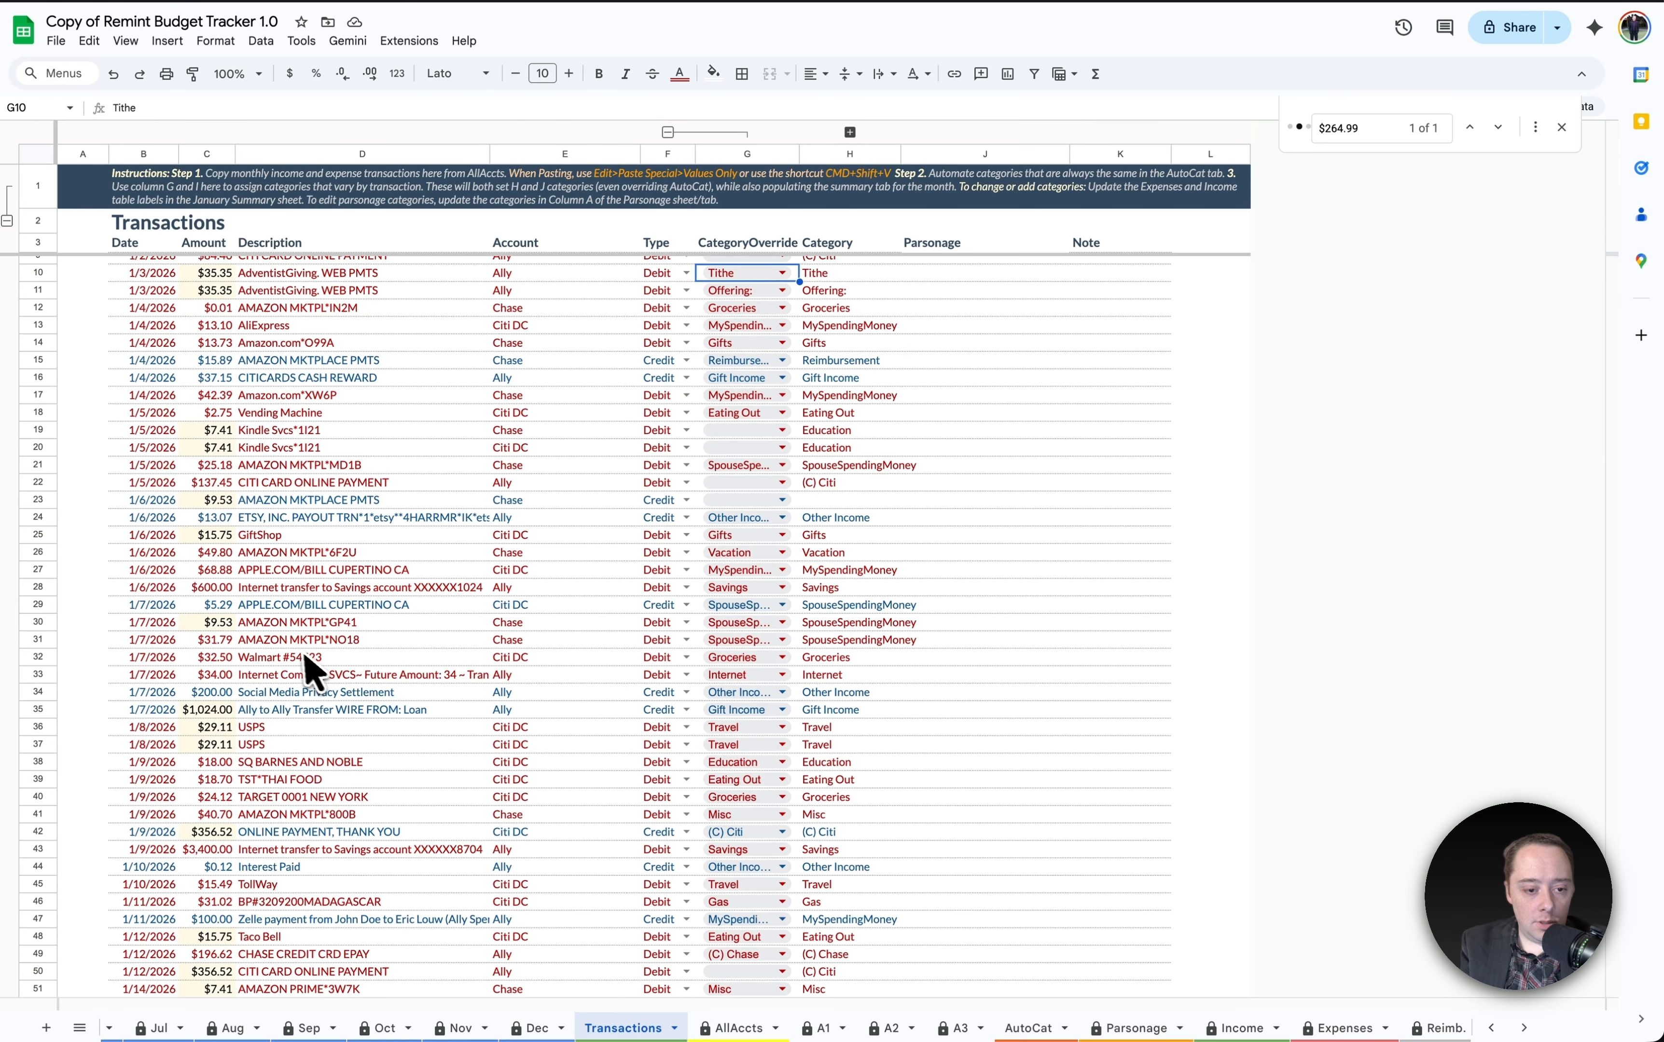
pyautogui.scroll(-5, 303, 669)
pyautogui.click(182, 584)
pyautogui.press('Left')
pyautogui.press('shift+super+Right')
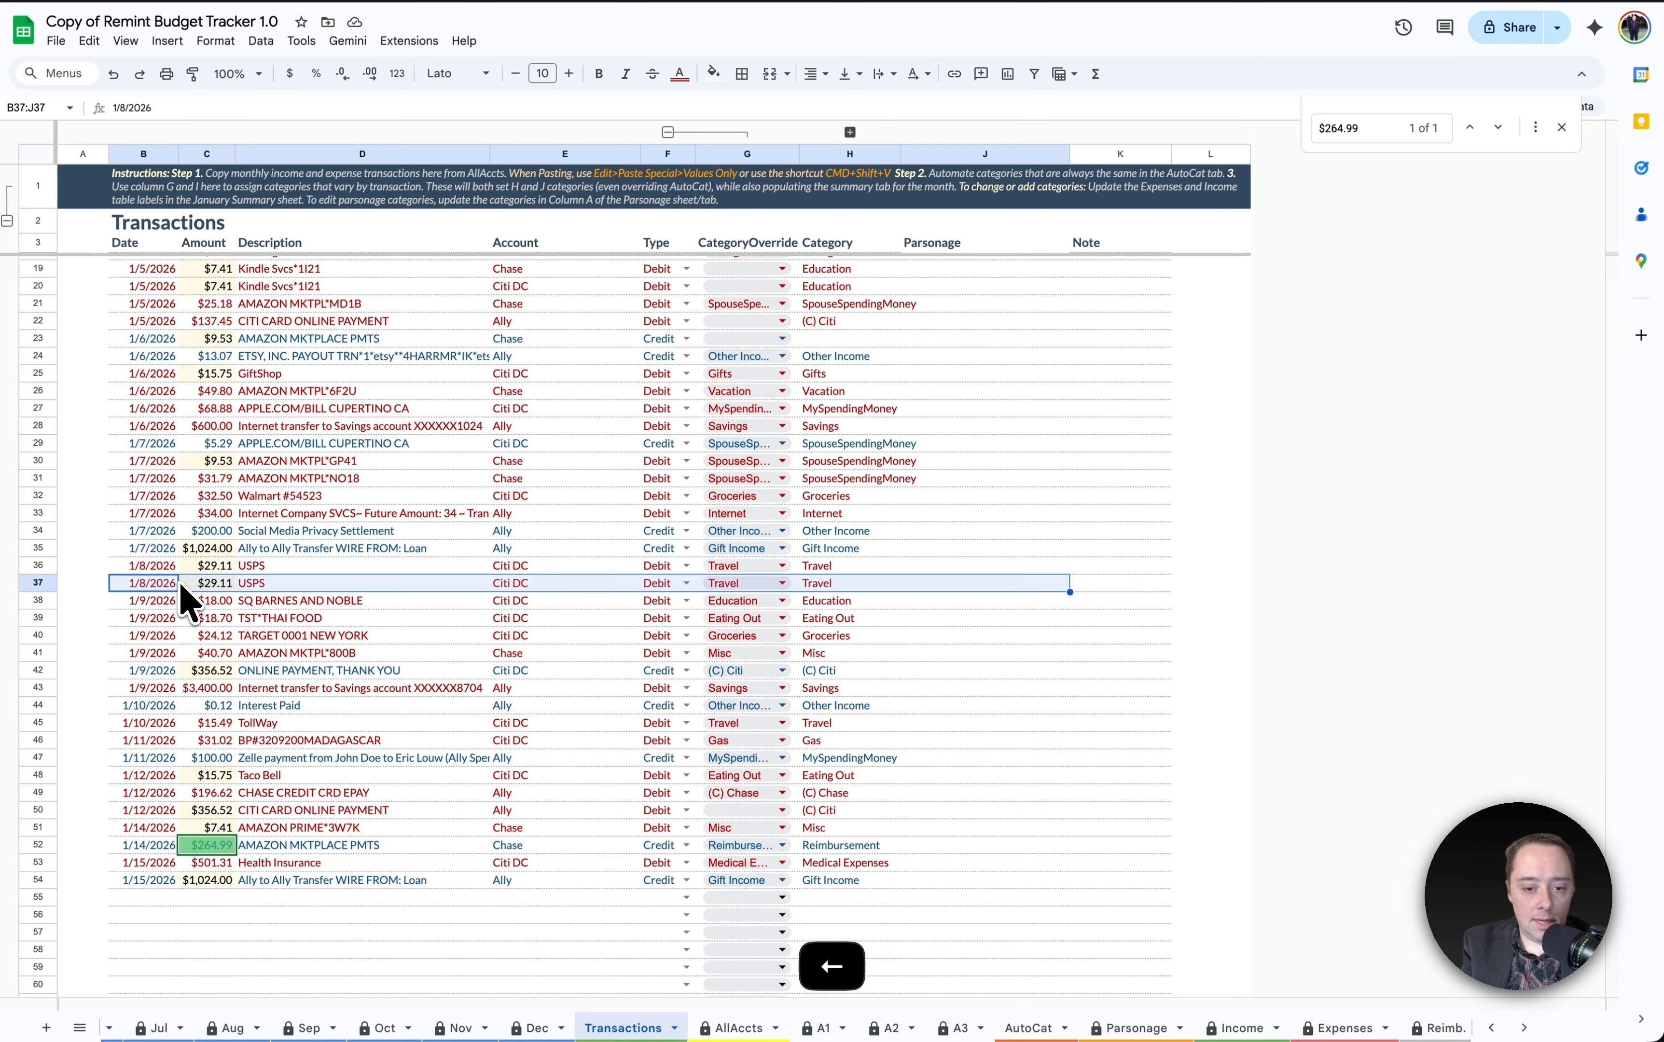
pyautogui.press('BackSpace')
pyautogui.press('Down')
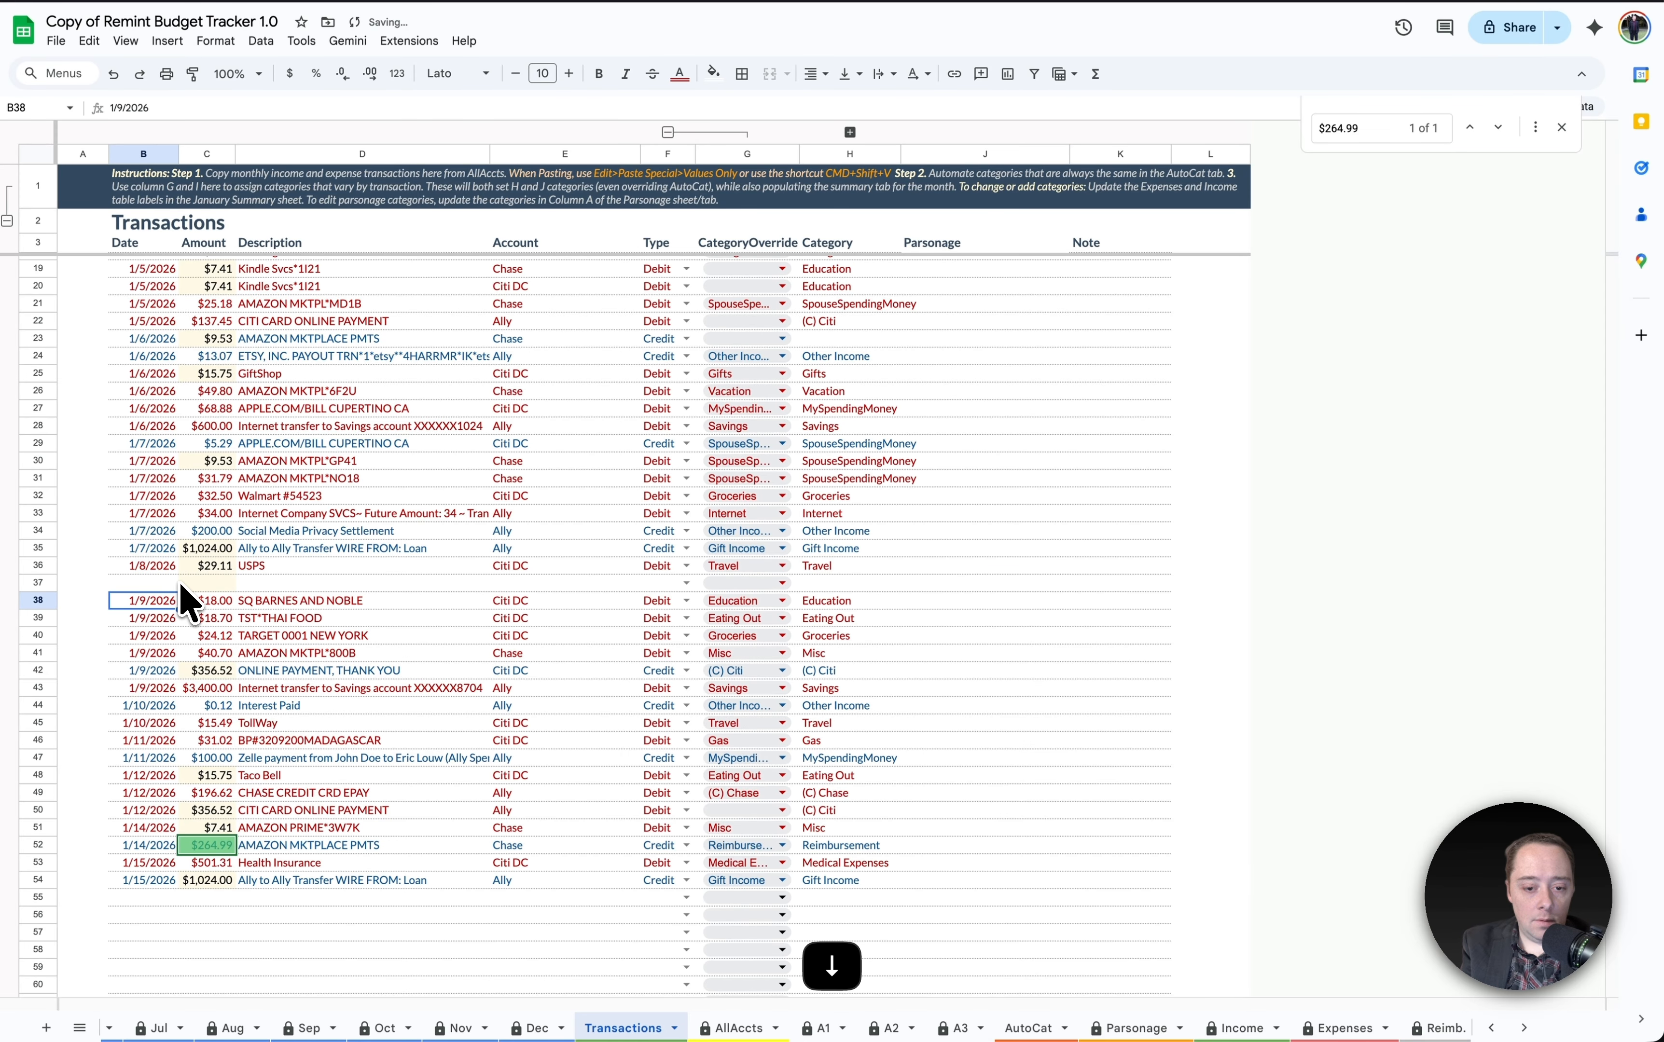
# - Move the transactions in B38:G54 up one row by cutting them out and pasting them as values at B37
pyautogui.keyDown('shift'); pyautogui.click(653, 873); pyautogui.keyUp('shift')
pyautogui.hotkey('shift', 'Right')
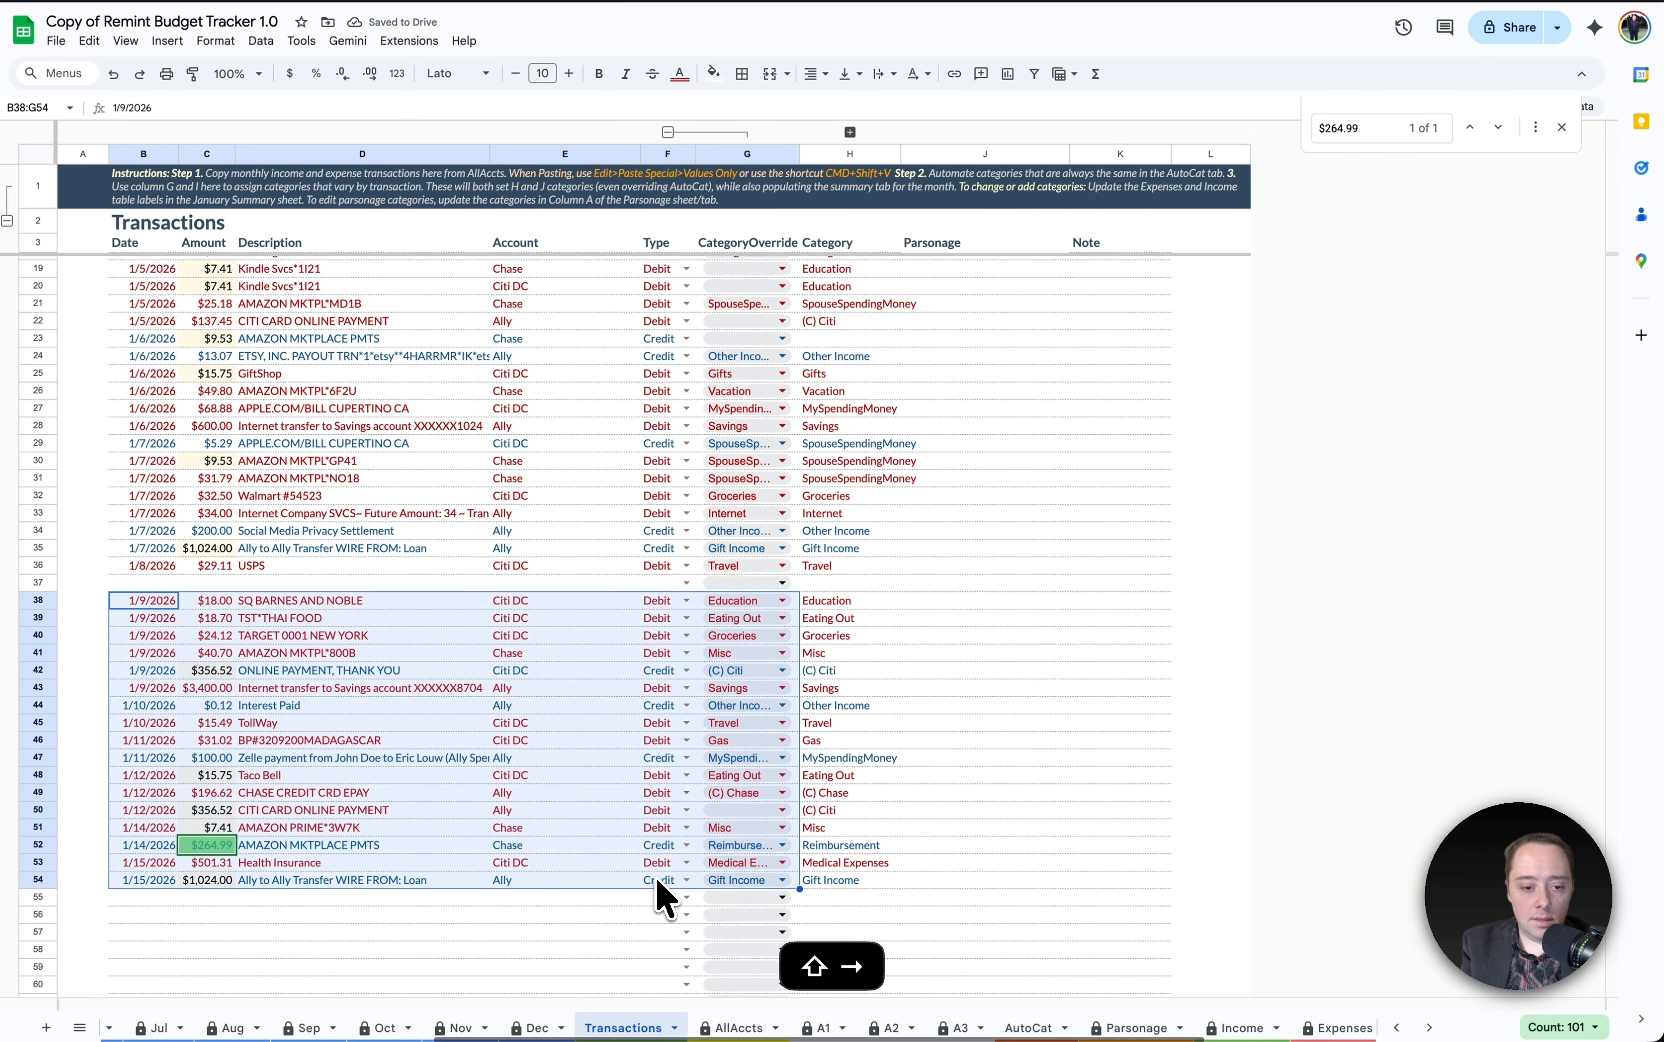
pyautogui.press('super+c')
pyautogui.press('BackSpace')
pyautogui.press('Up')
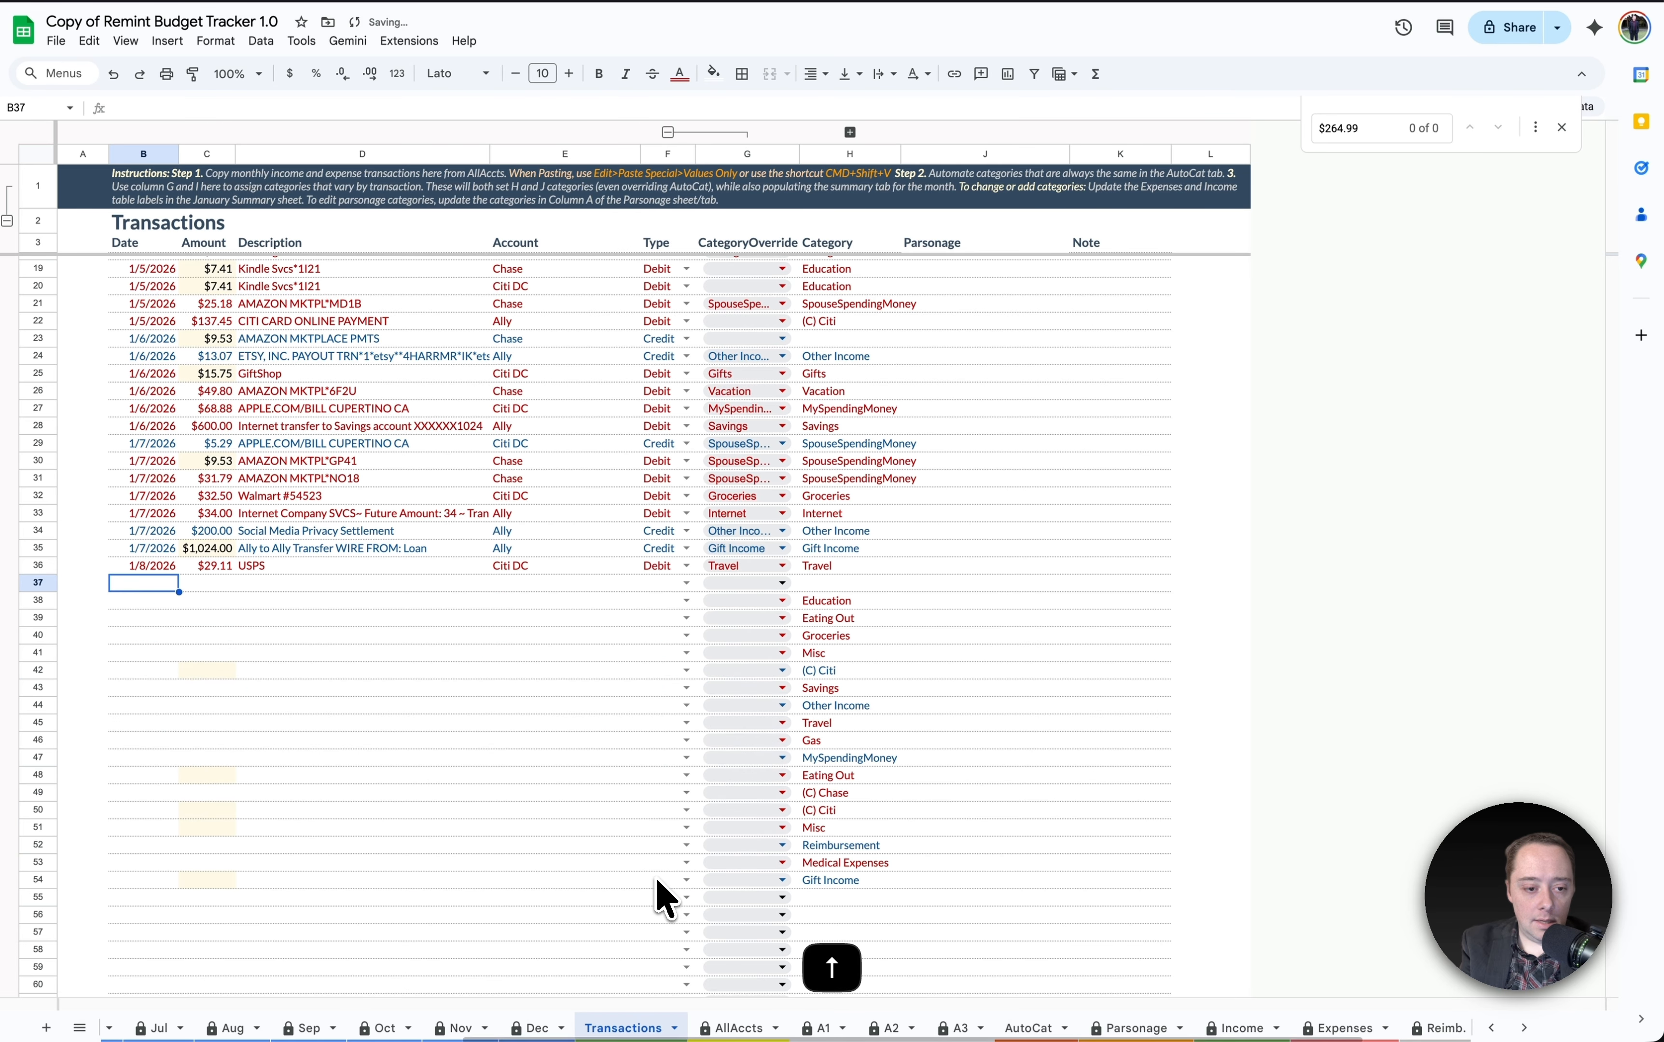
pyautogui.press('super+shift+alt+v')
pyautogui.click(479, 689)
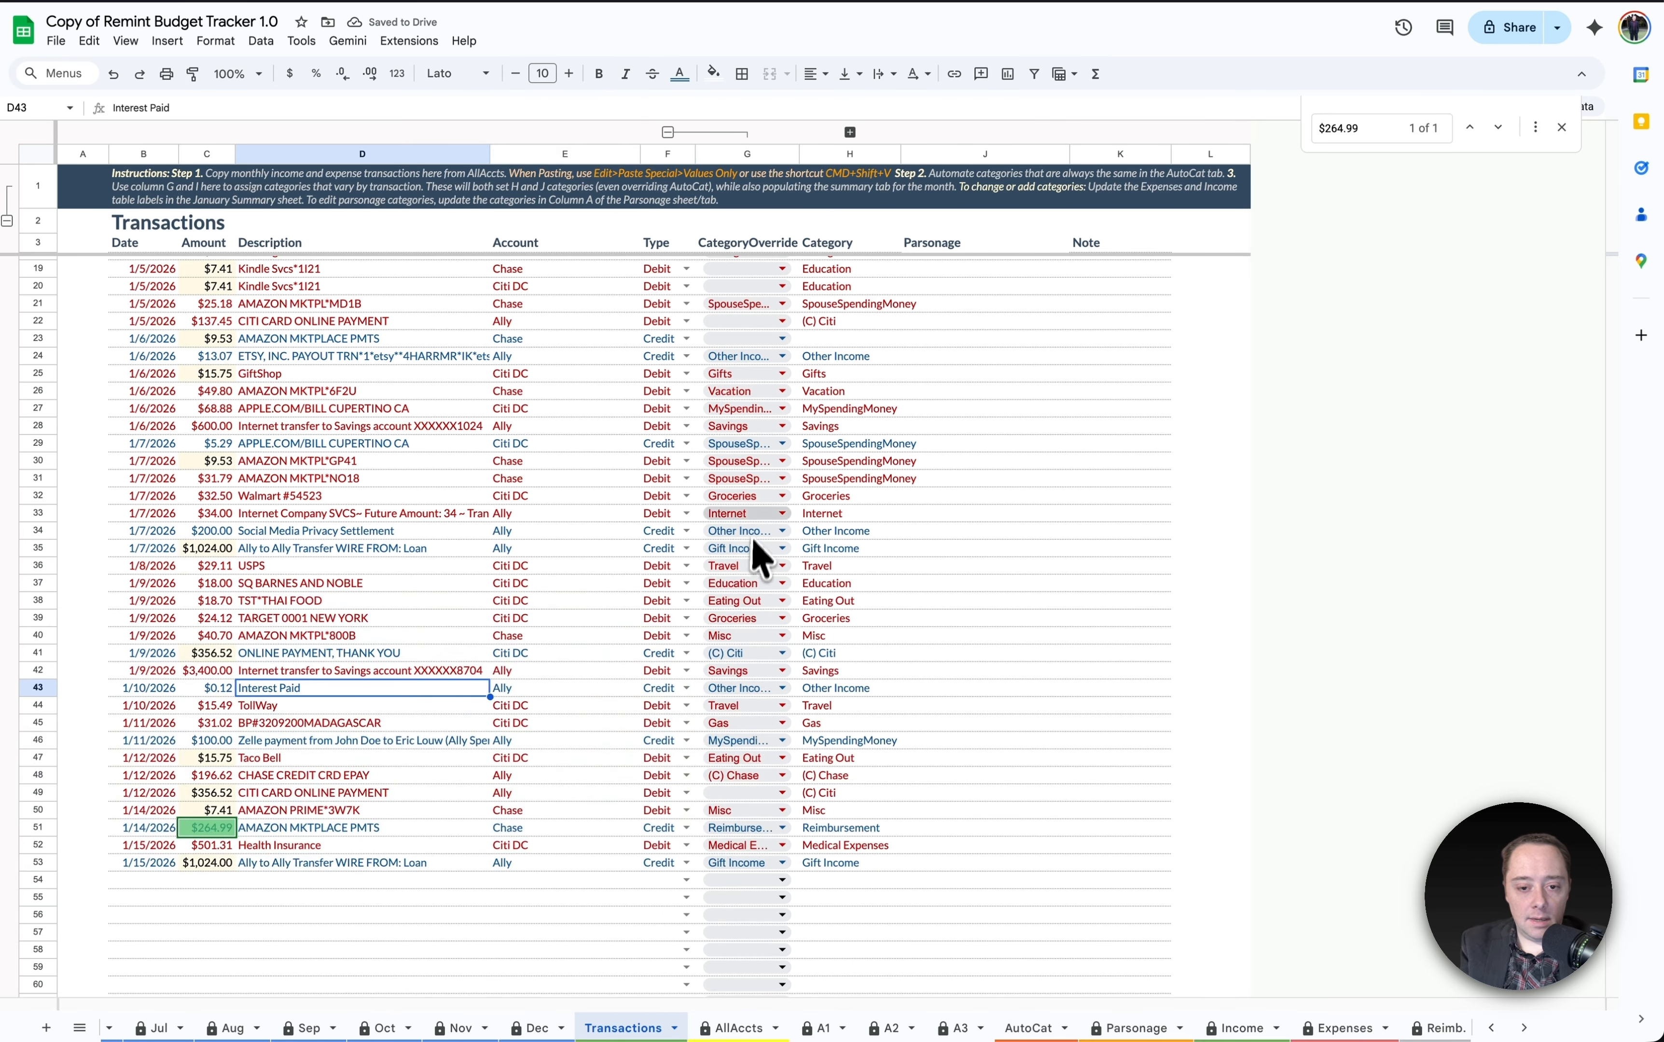
# - Add the note "Lego set" to the Amazon transaction in row 8
pyautogui.scroll(5, 716, 717)
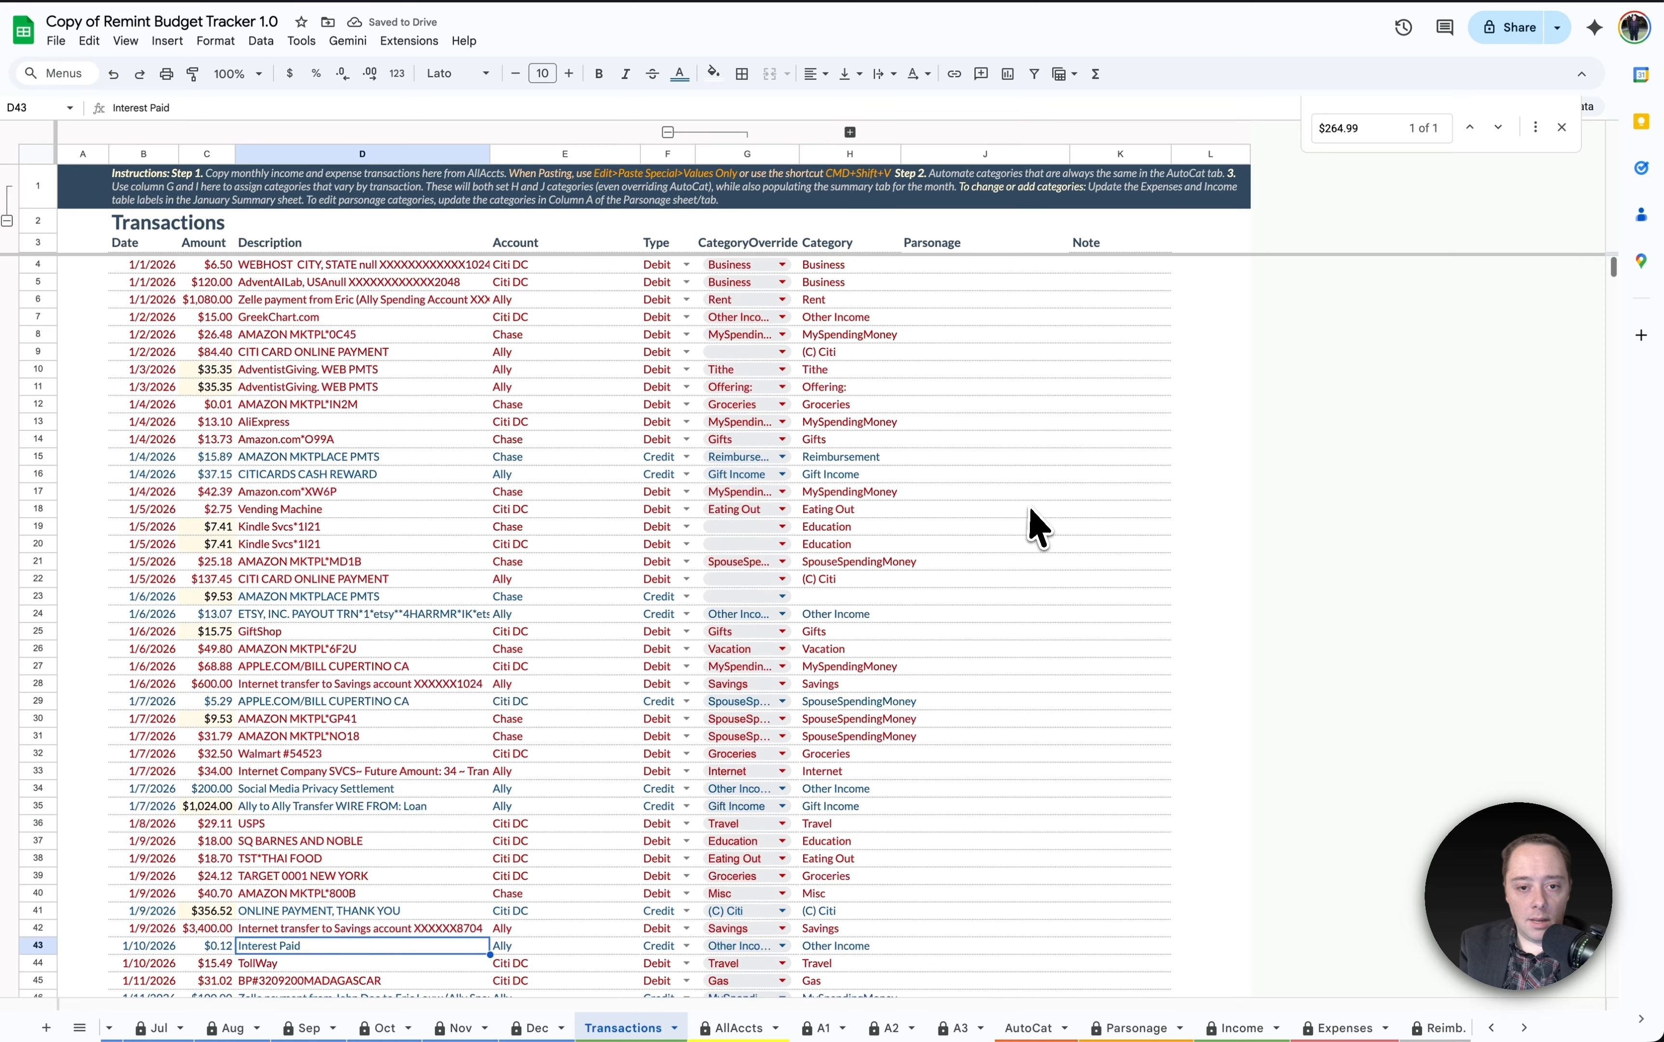
pyautogui.click(1108, 333)
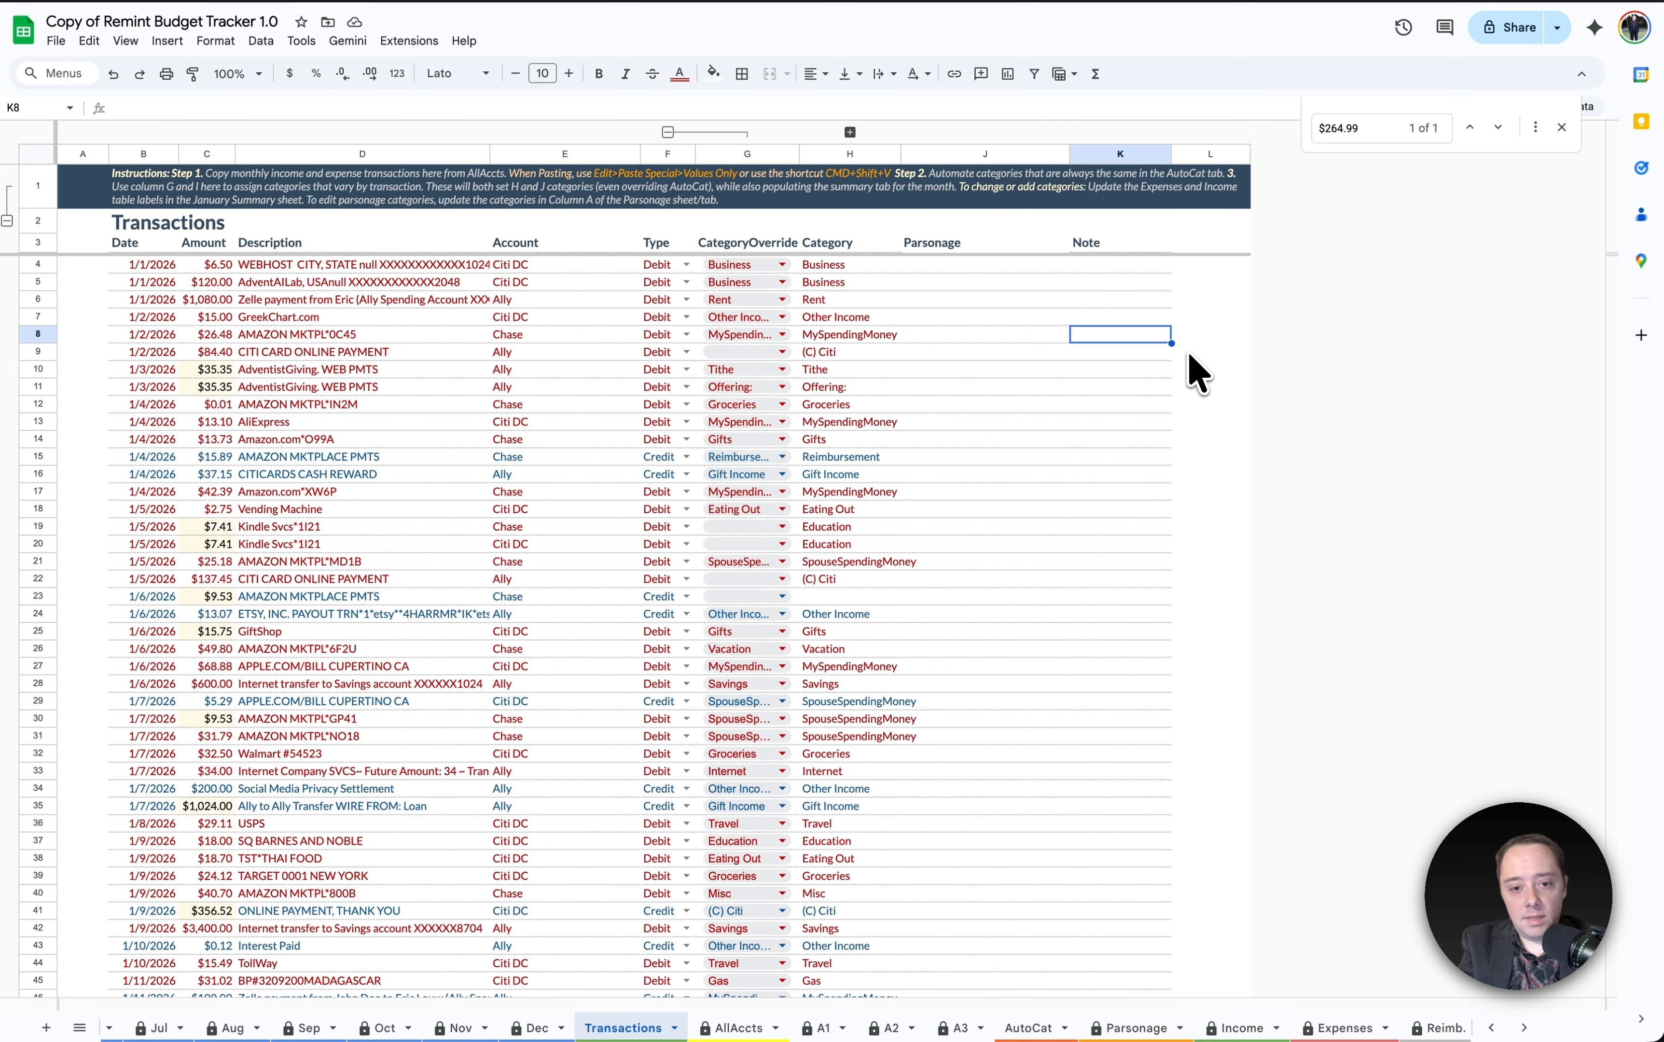
pyautogui.write('Lego set')
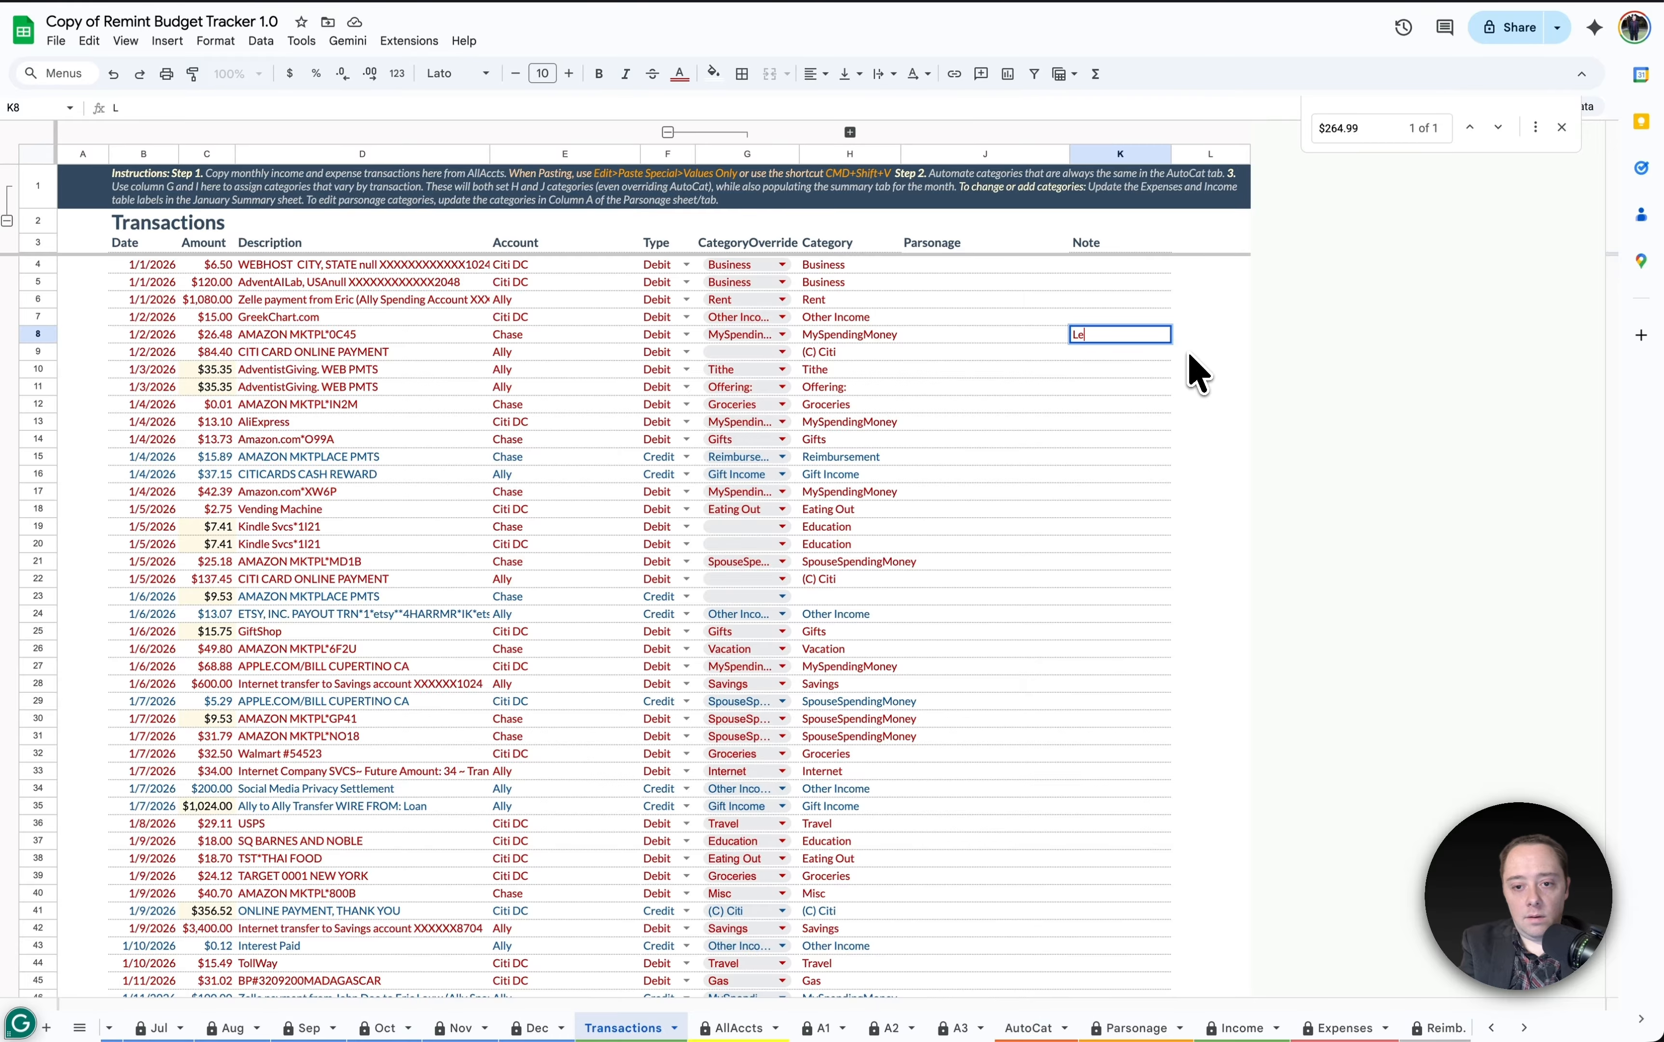
pyautogui.press('Return')
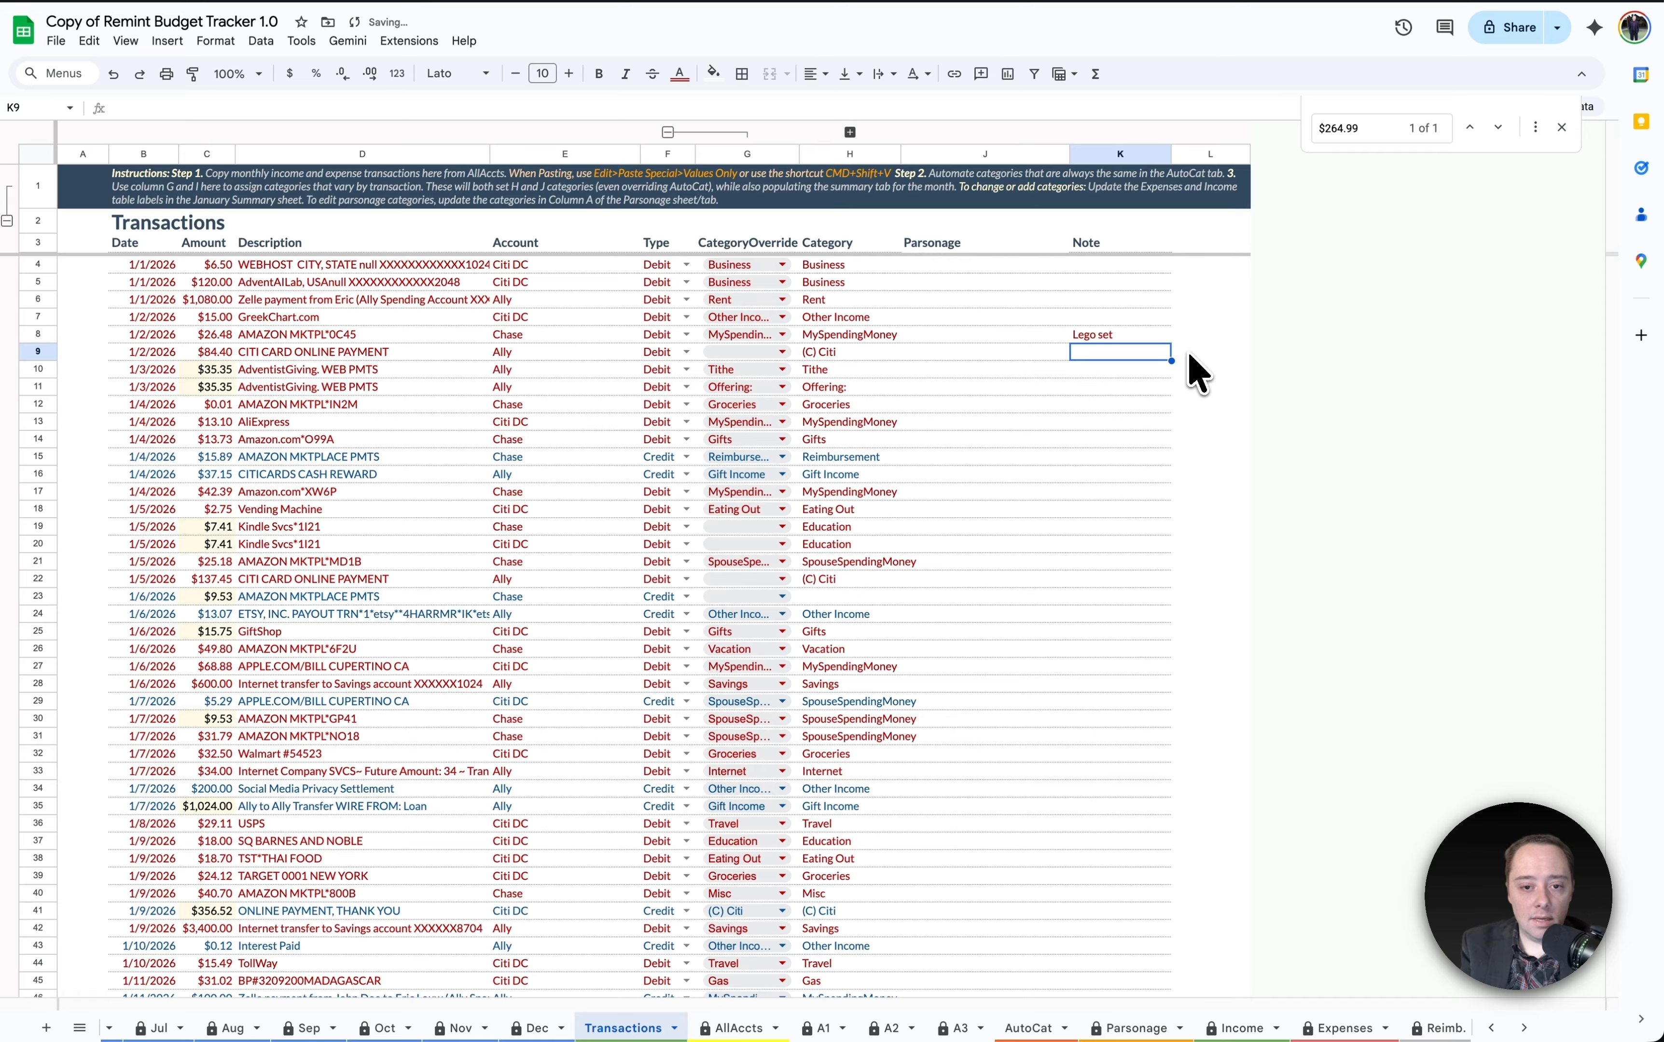
pyautogui.press('Up')
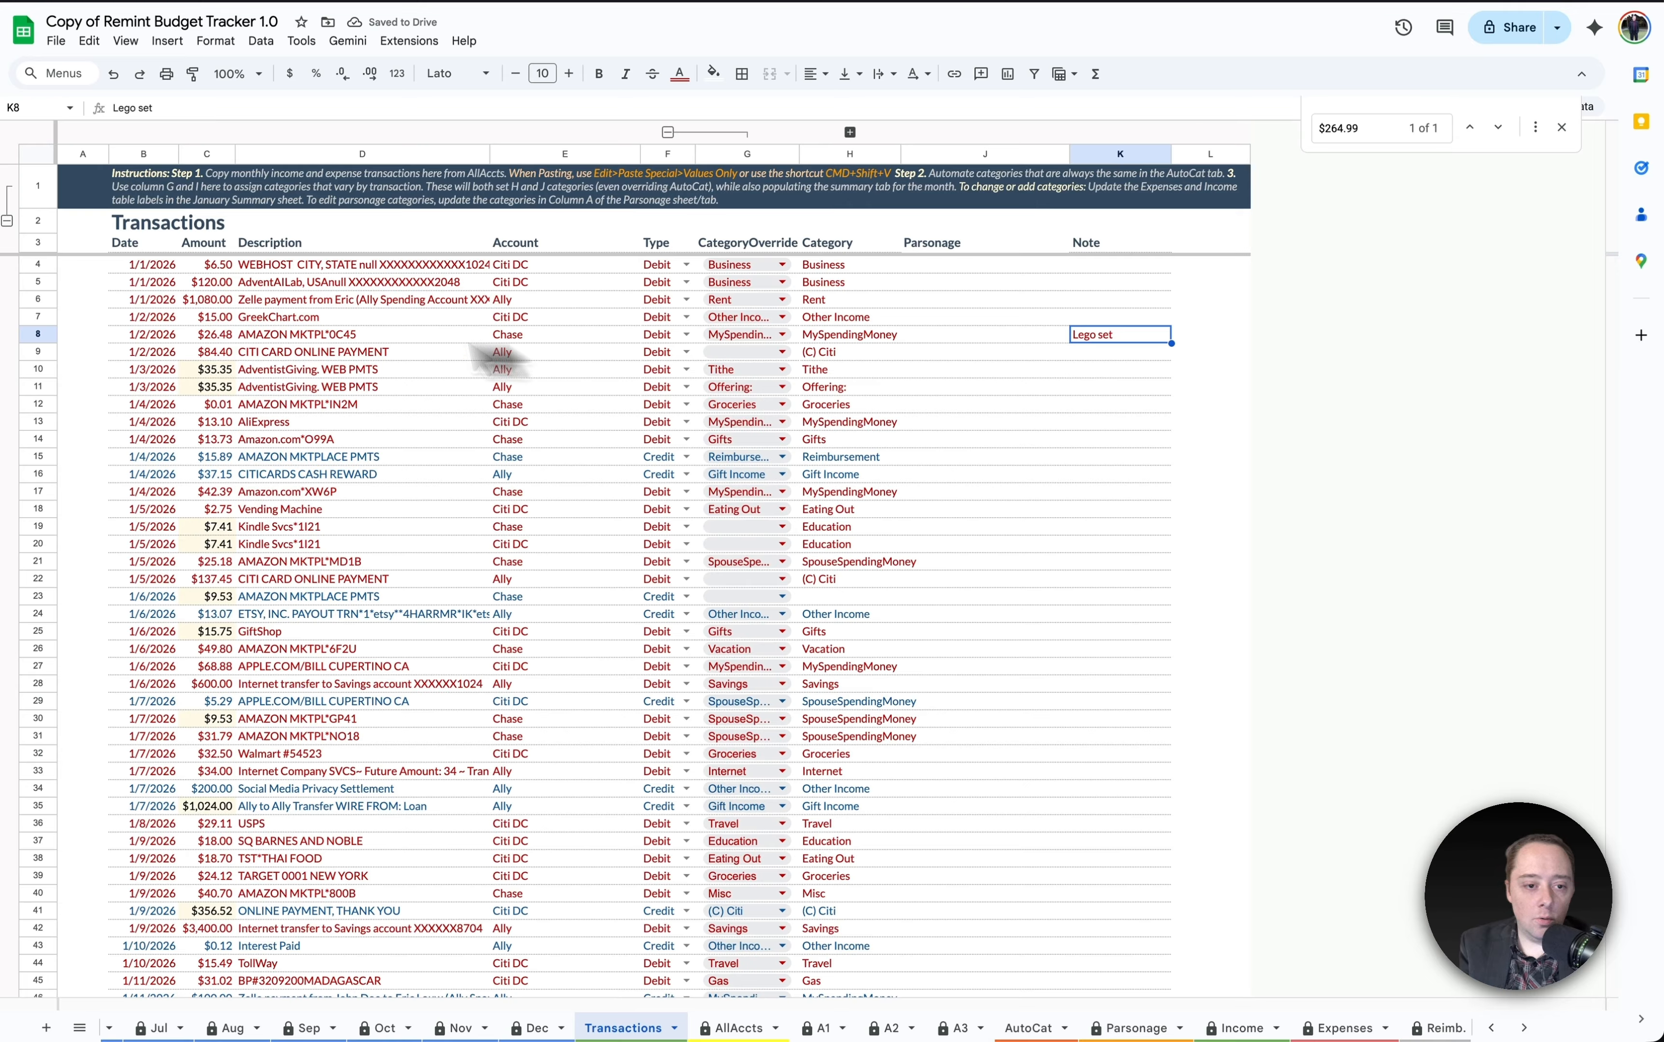
pyautogui.click(211, 337)
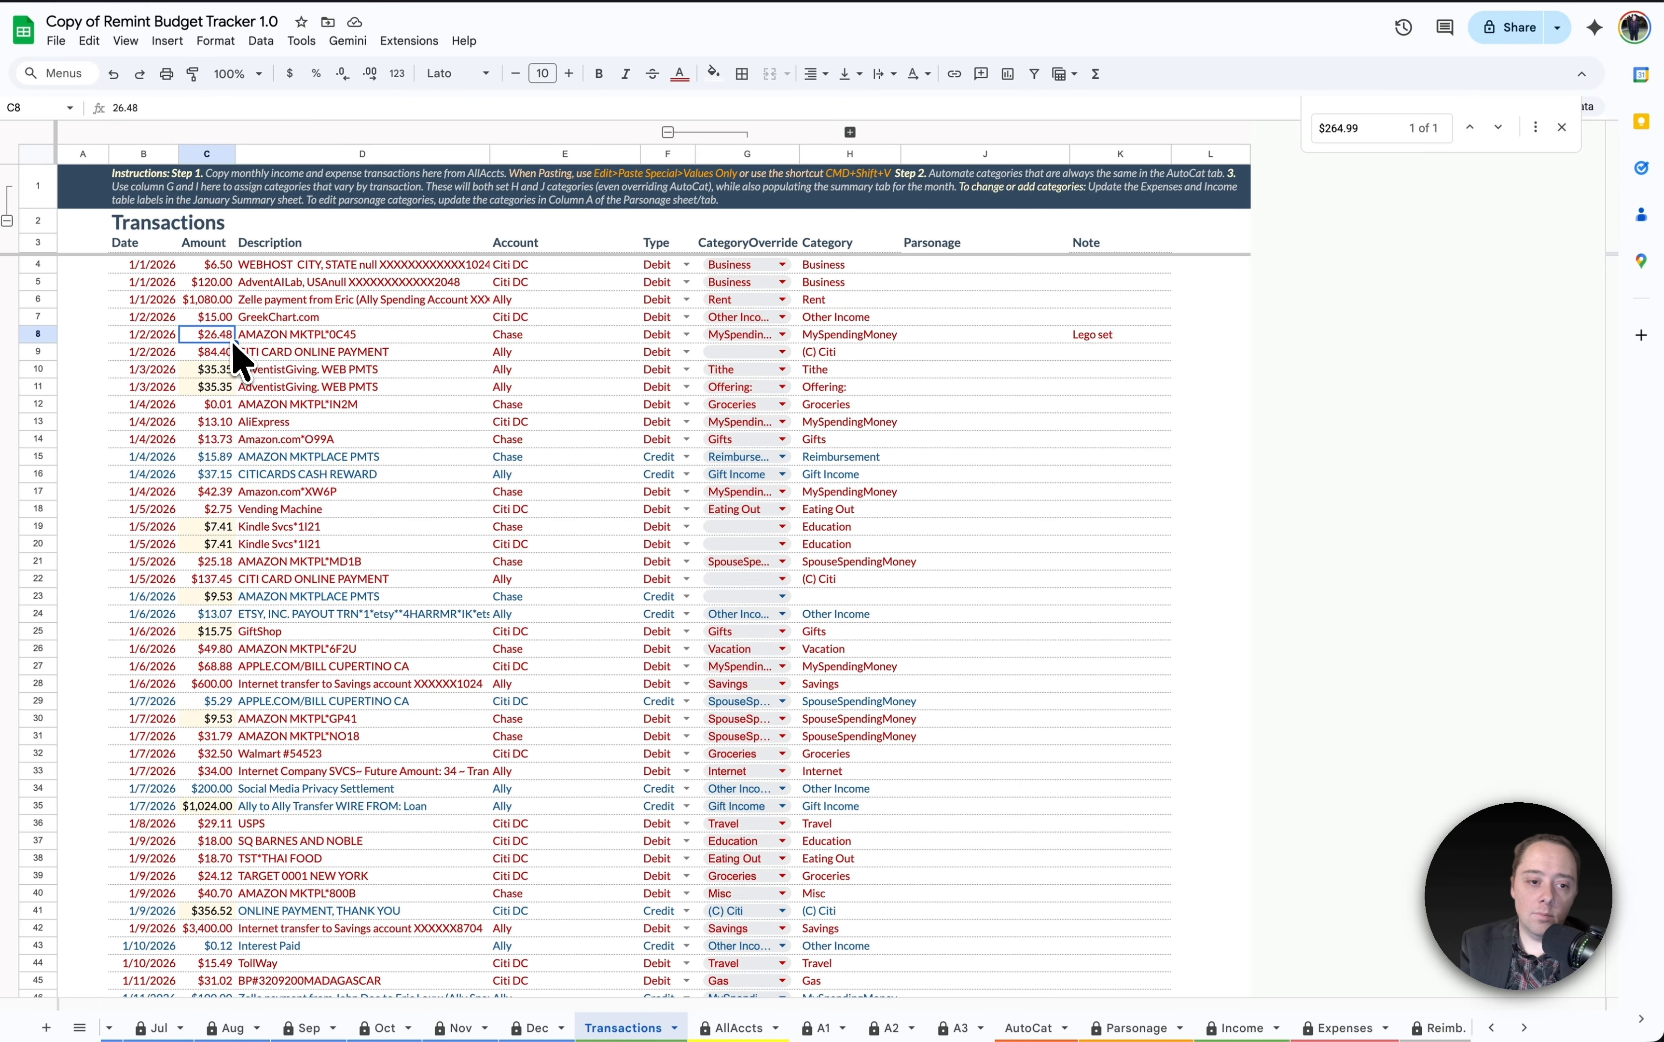
pyautogui.click(426, 335)
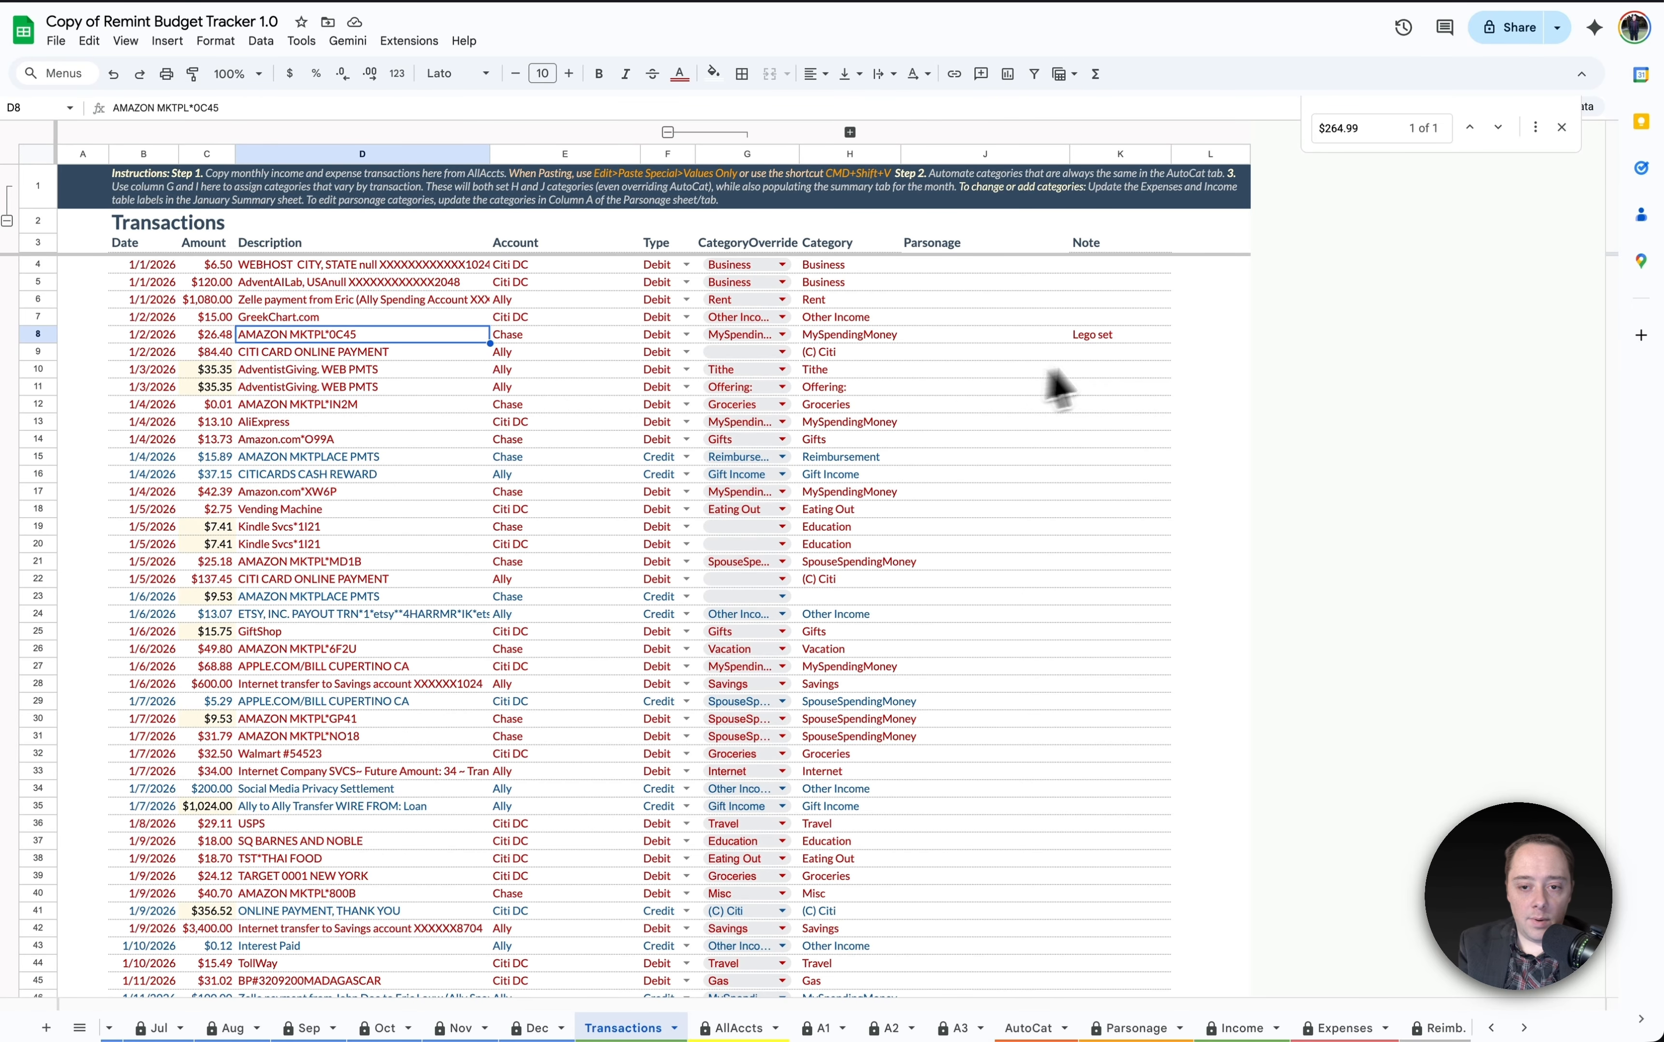
pyautogui.scroll(-4, 537, 545)
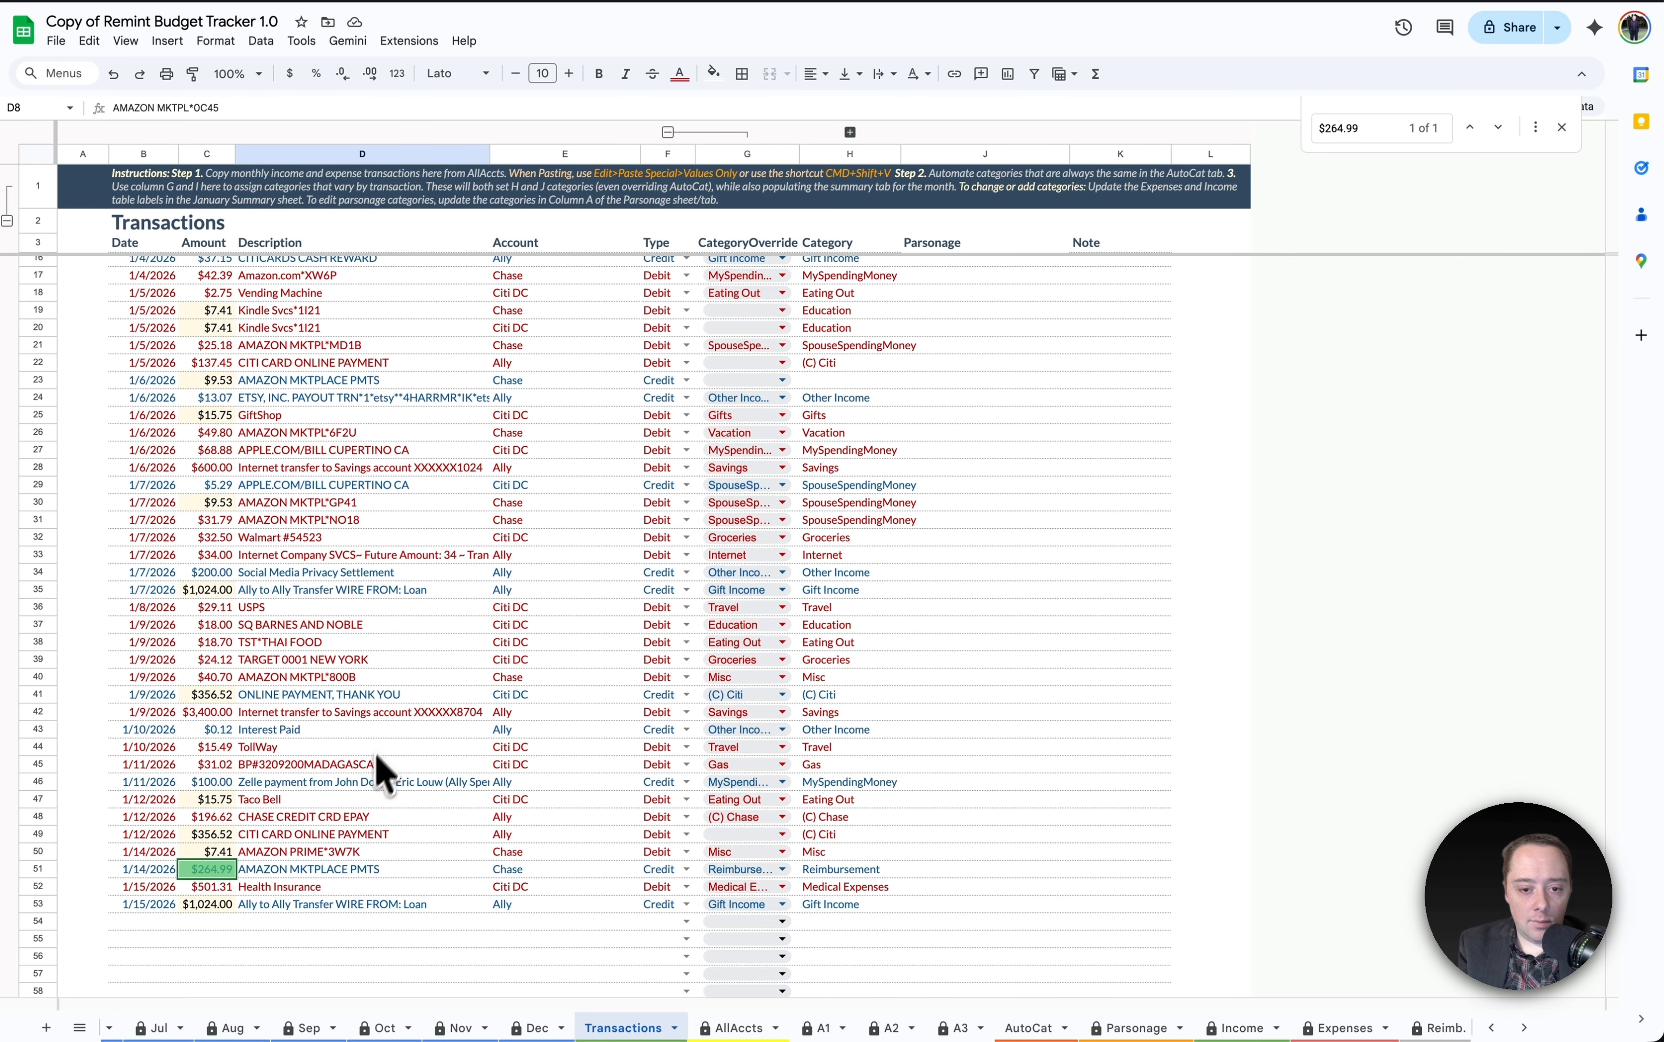
# - Change the date of the last Ally transfer in row 53 to 2/15/2026
pyautogui.scroll(4, 379, 765)
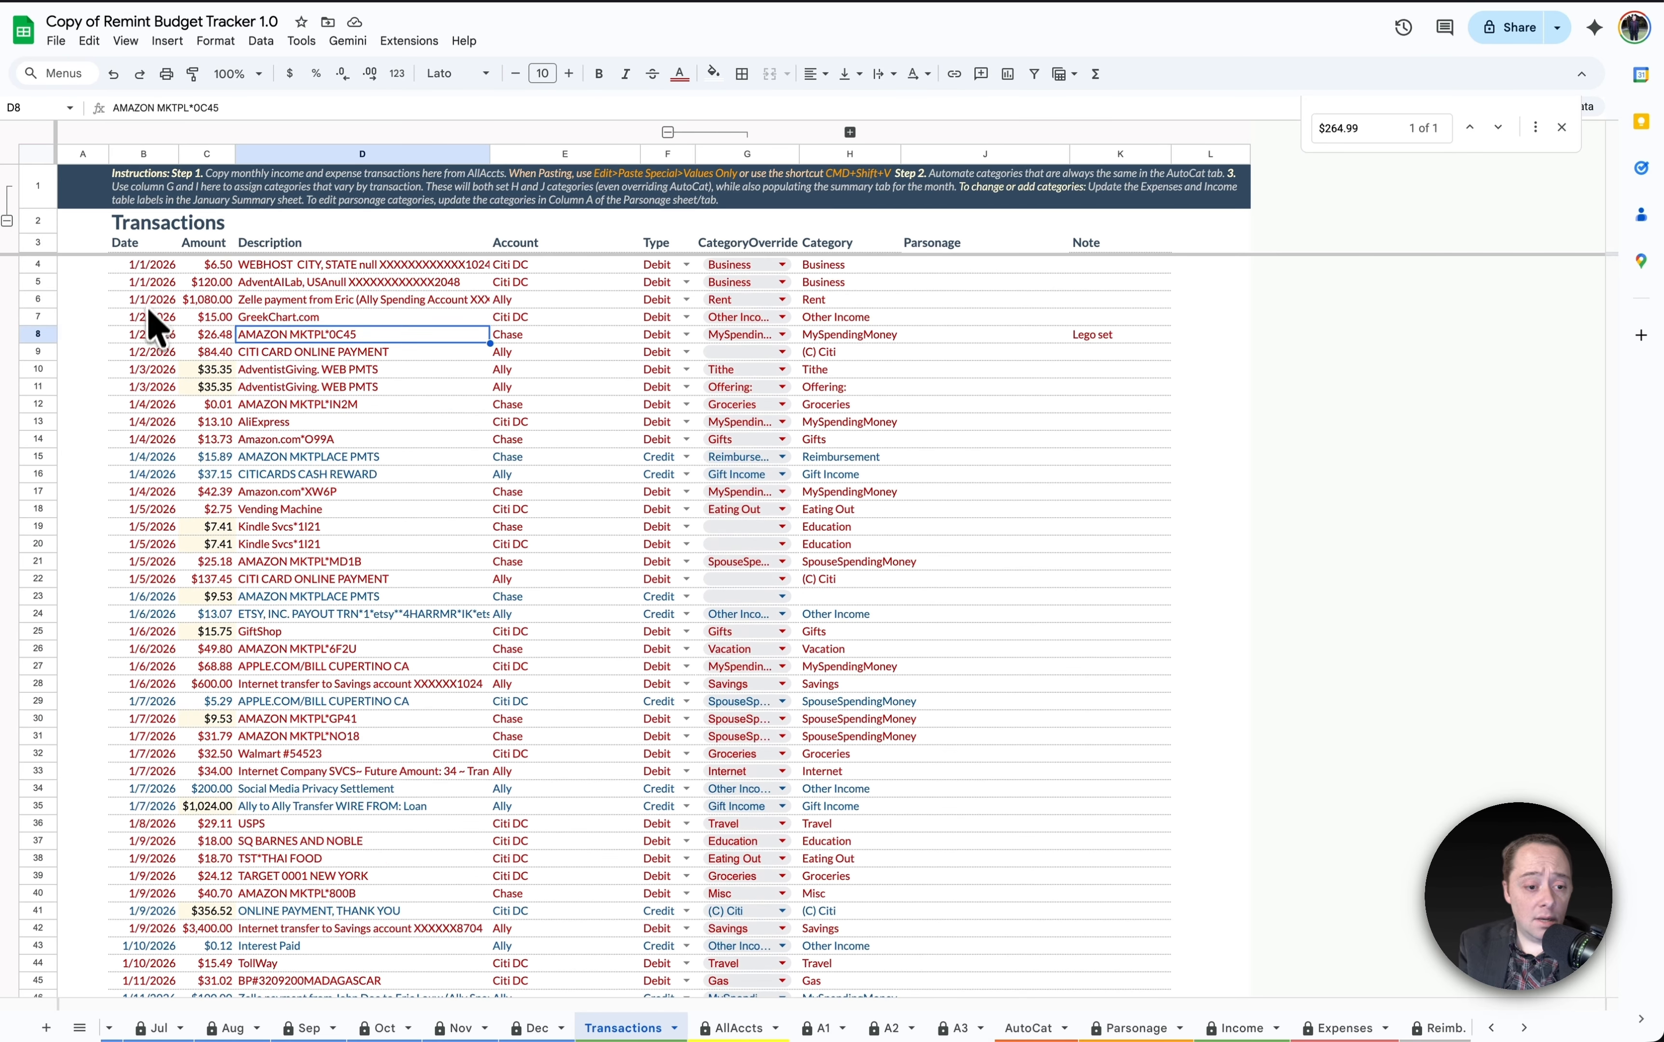
pyautogui.scroll(-5, 156, 799)
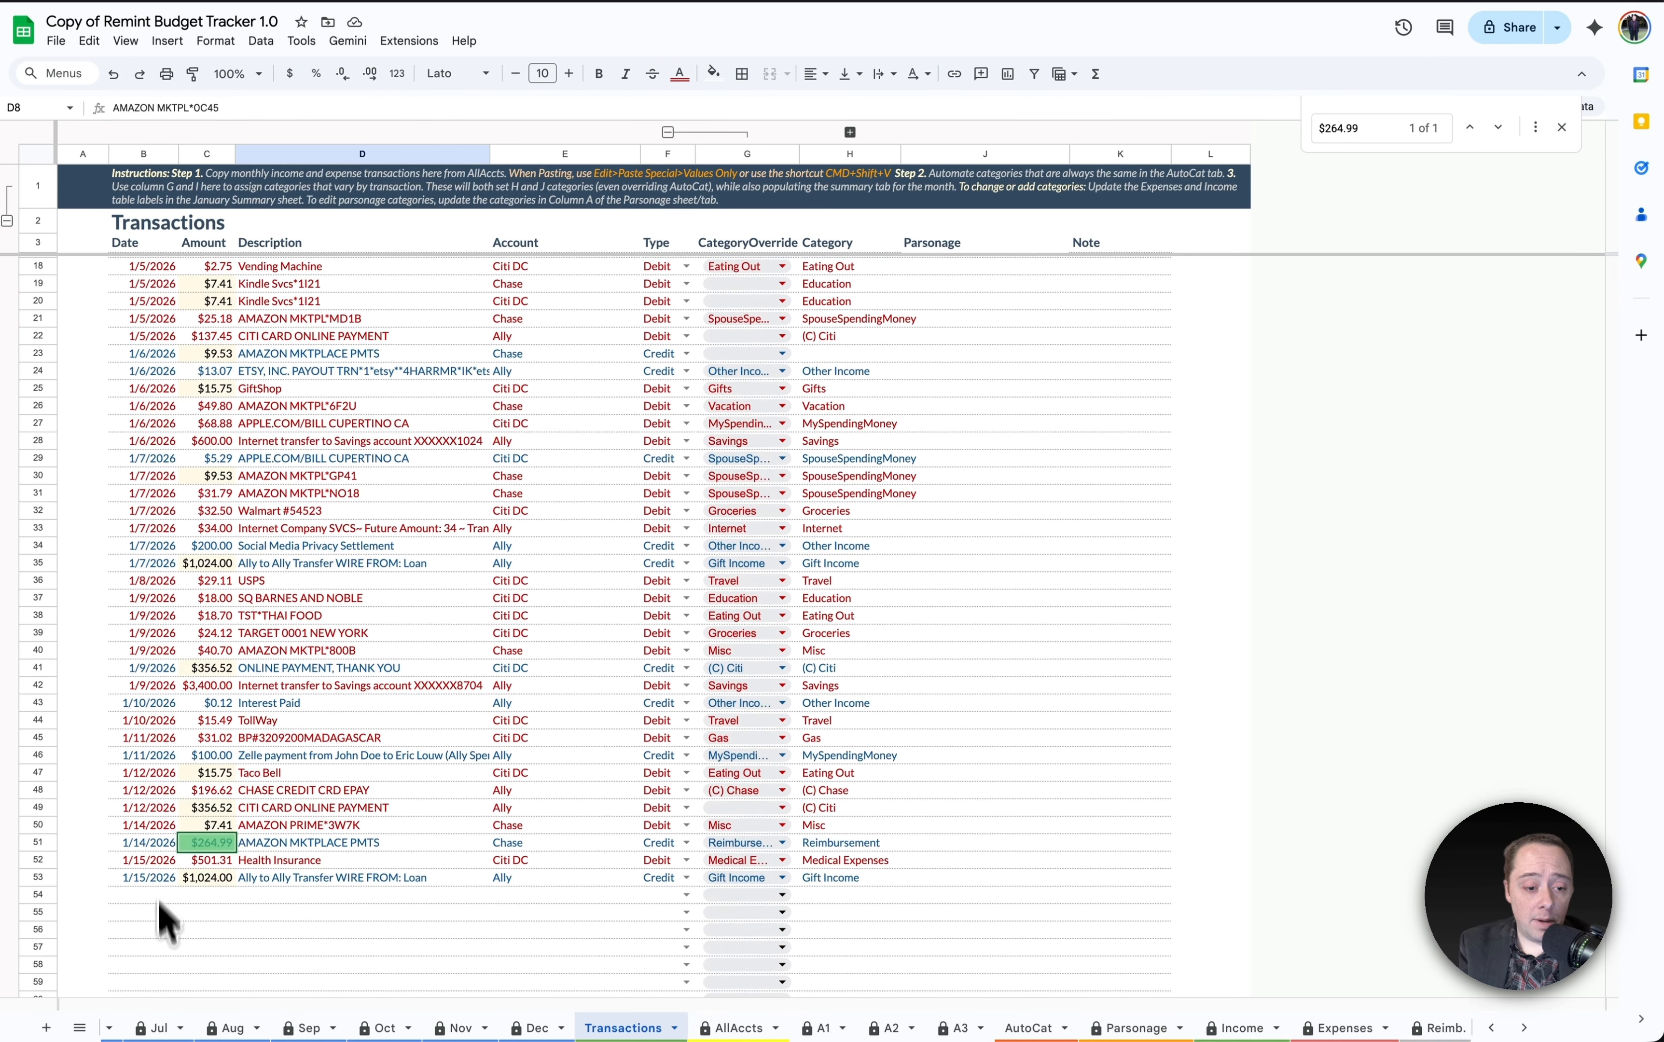
pyautogui.hscroll(-5, 158, 1028)
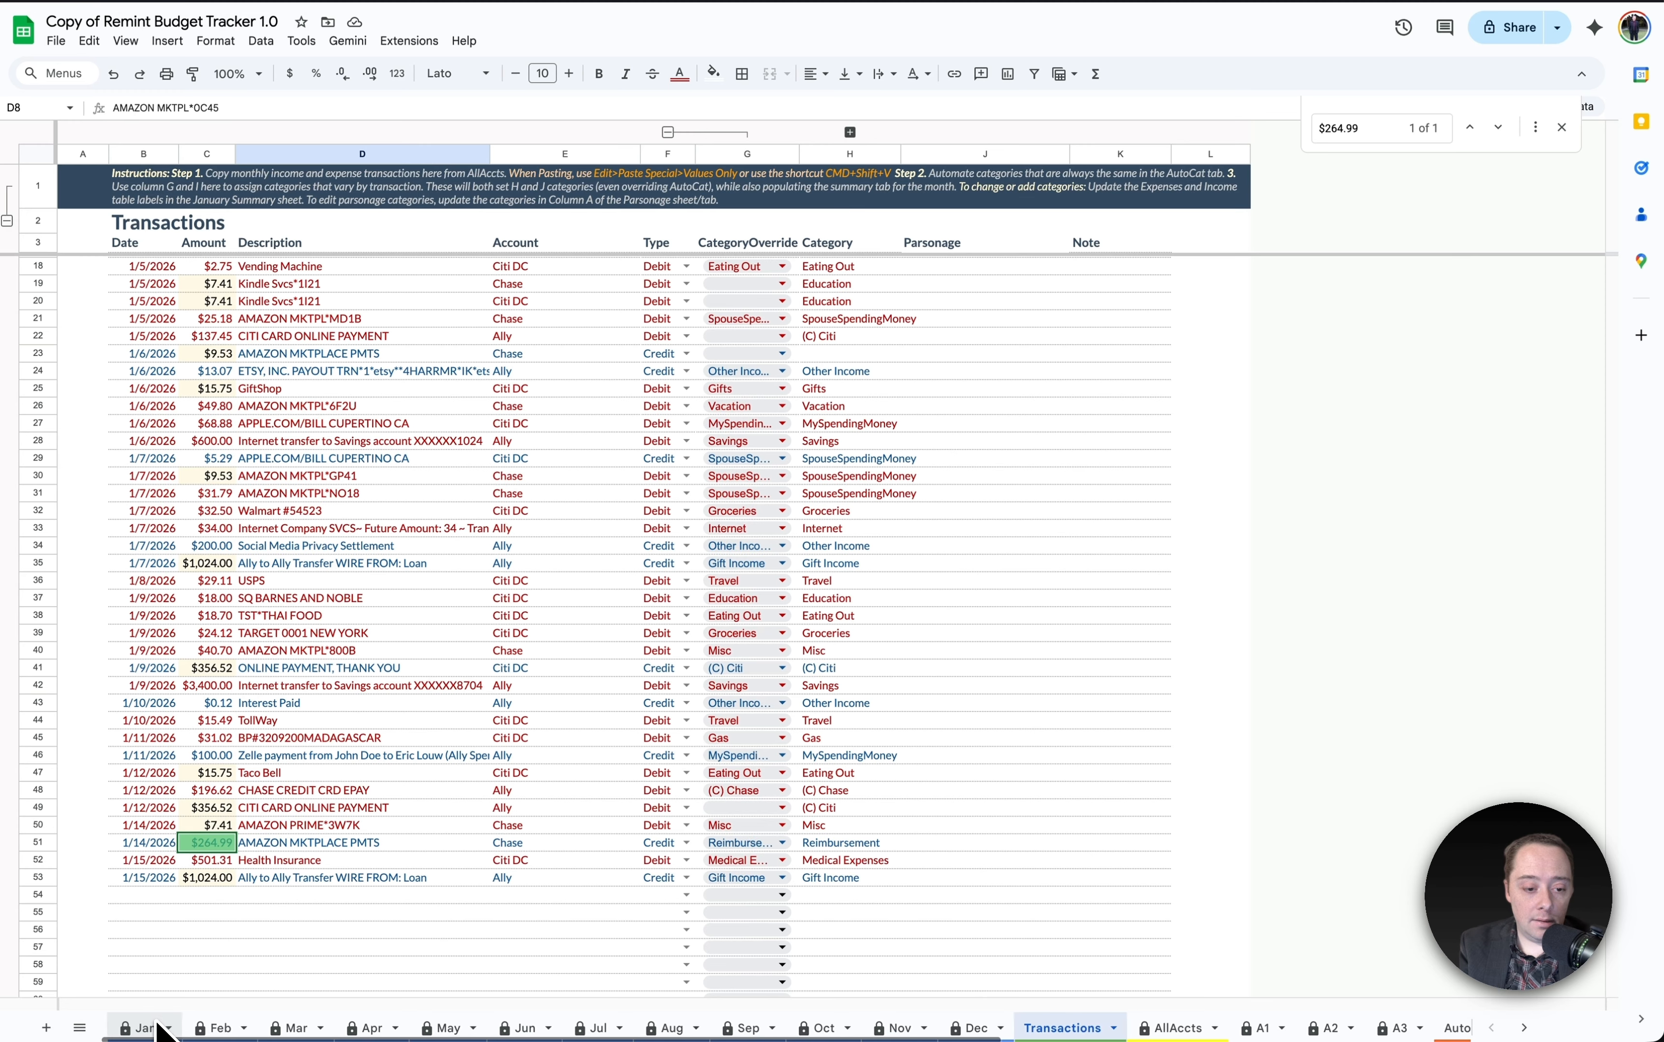
pyautogui.click(146, 881)
pyautogui.doubleClick(147, 882)
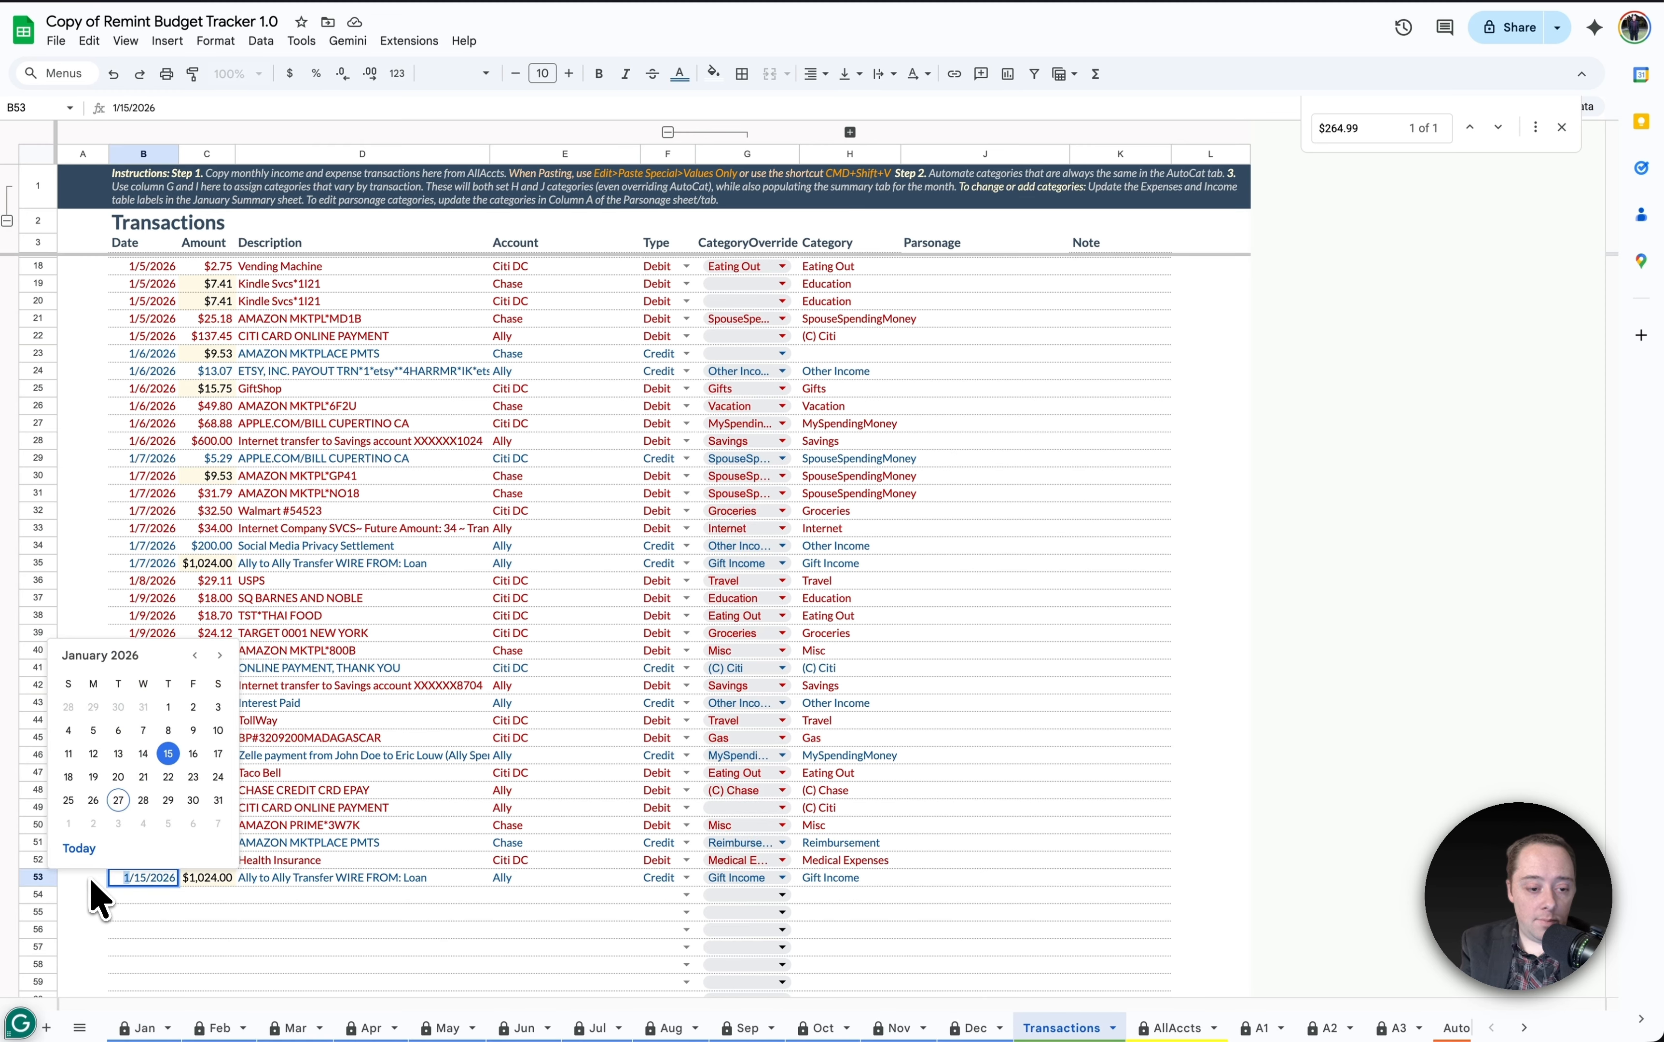
pyautogui.write('2')
pyautogui.press('Return')
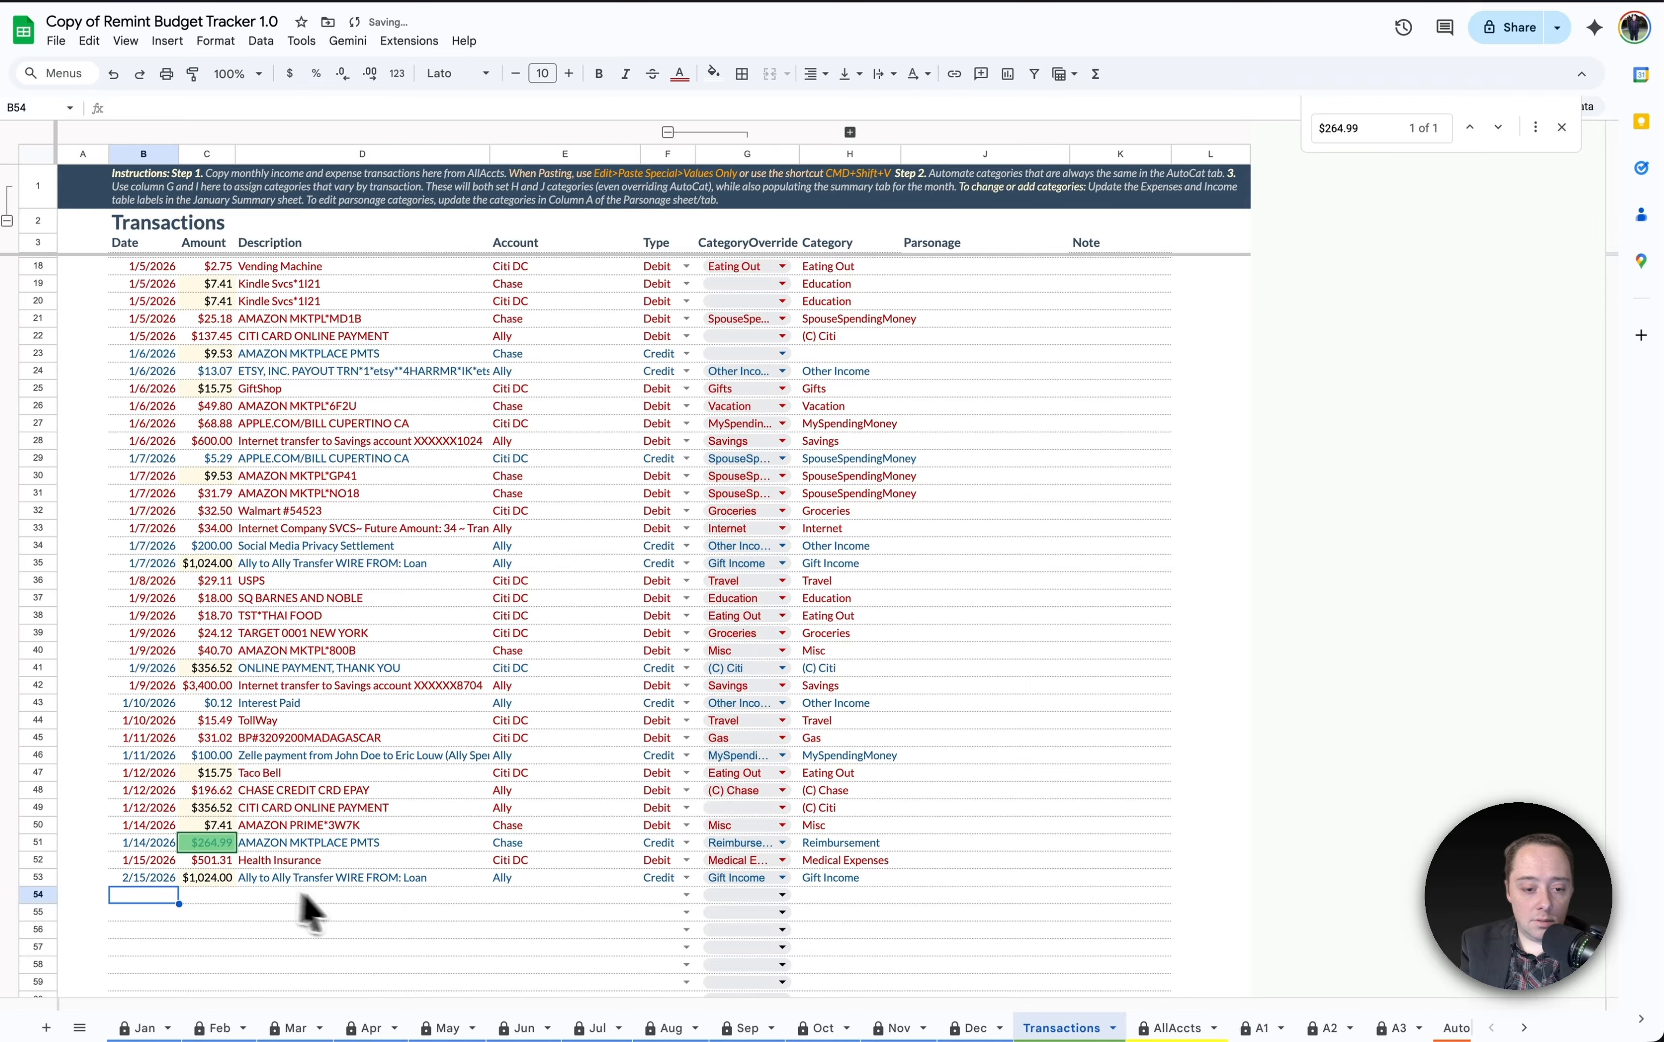
# - Copy the $15.89 amount of the Amazon refund in C15 over the Amazon.com purchase amount in C14
pyautogui.scroll(5, 579, 742)
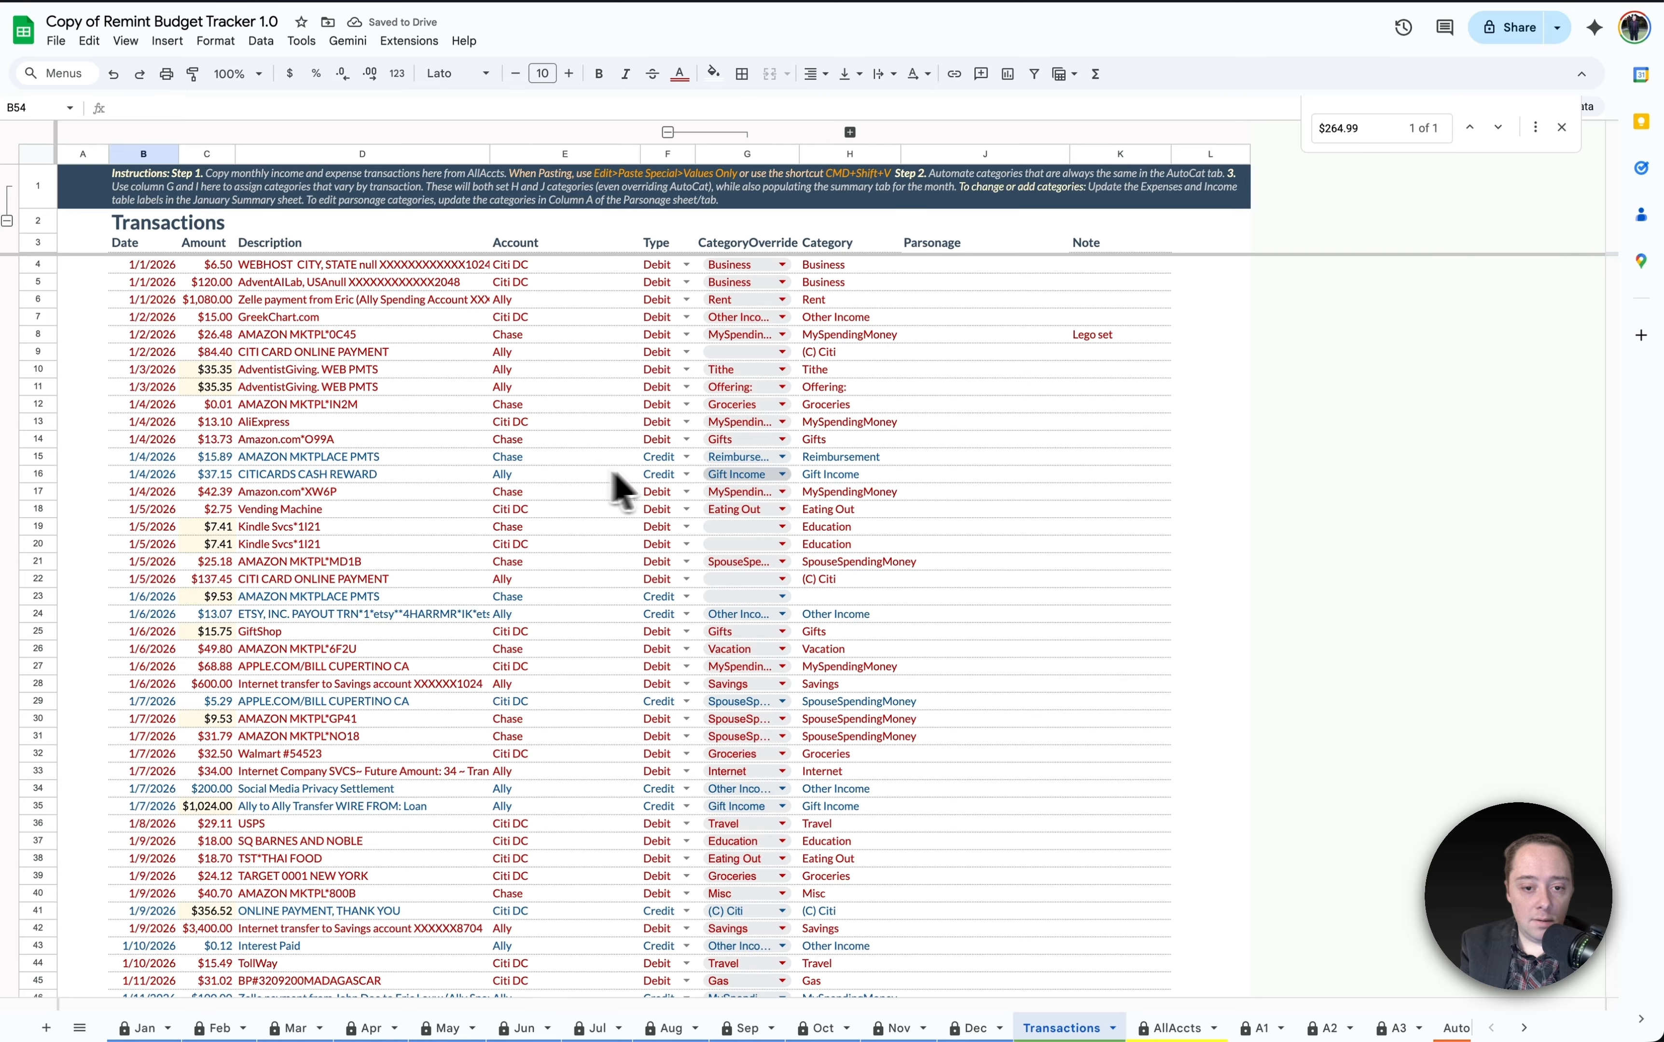
pyautogui.click(214, 458)
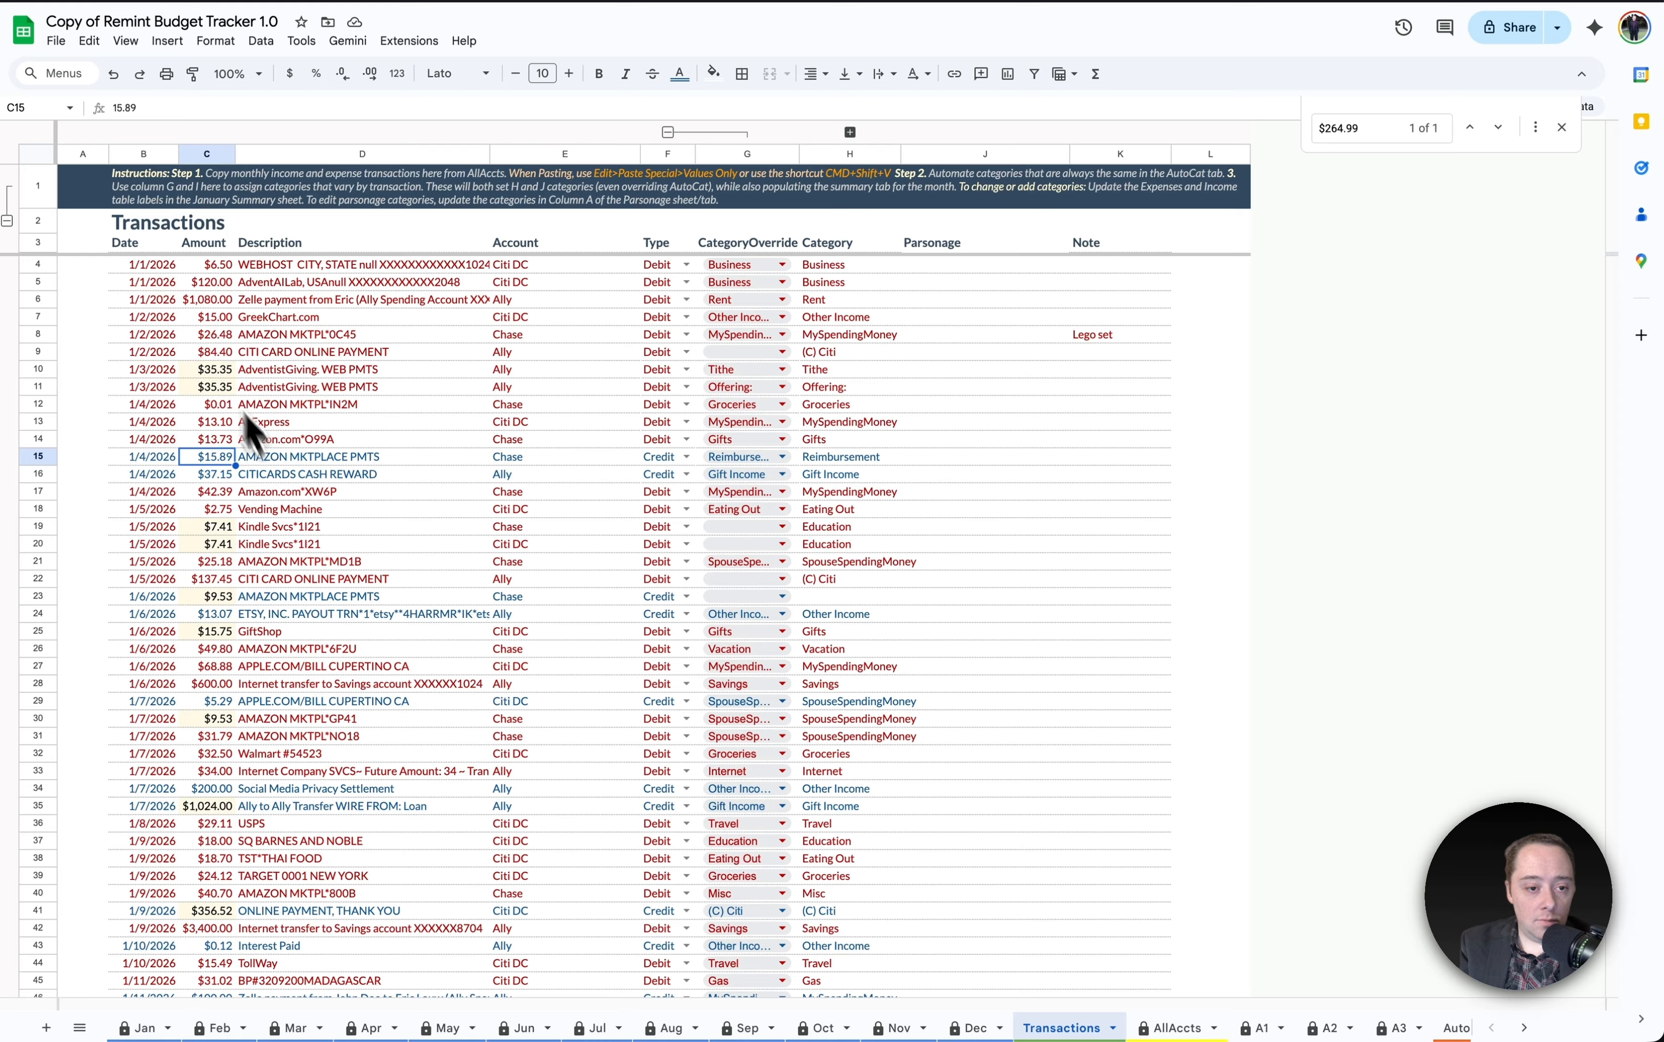
pyautogui.click(214, 336)
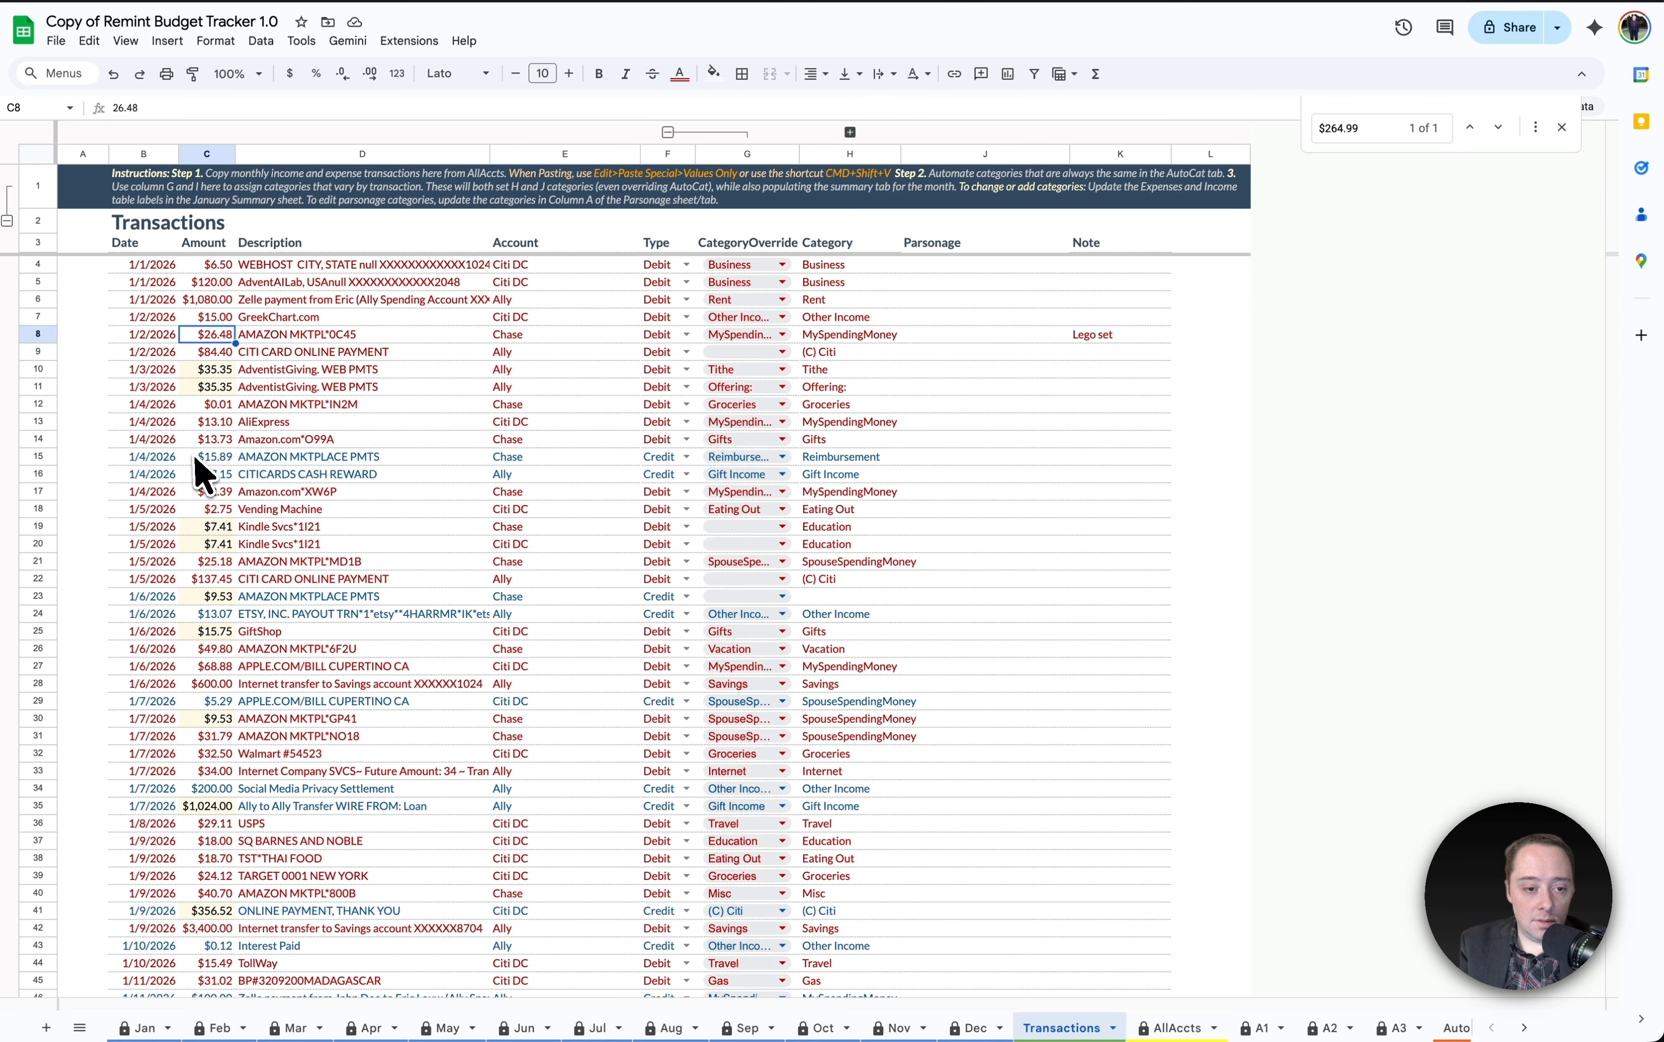
pyautogui.moveTo(196, 458); pyautogui.dragTo(882, 460)
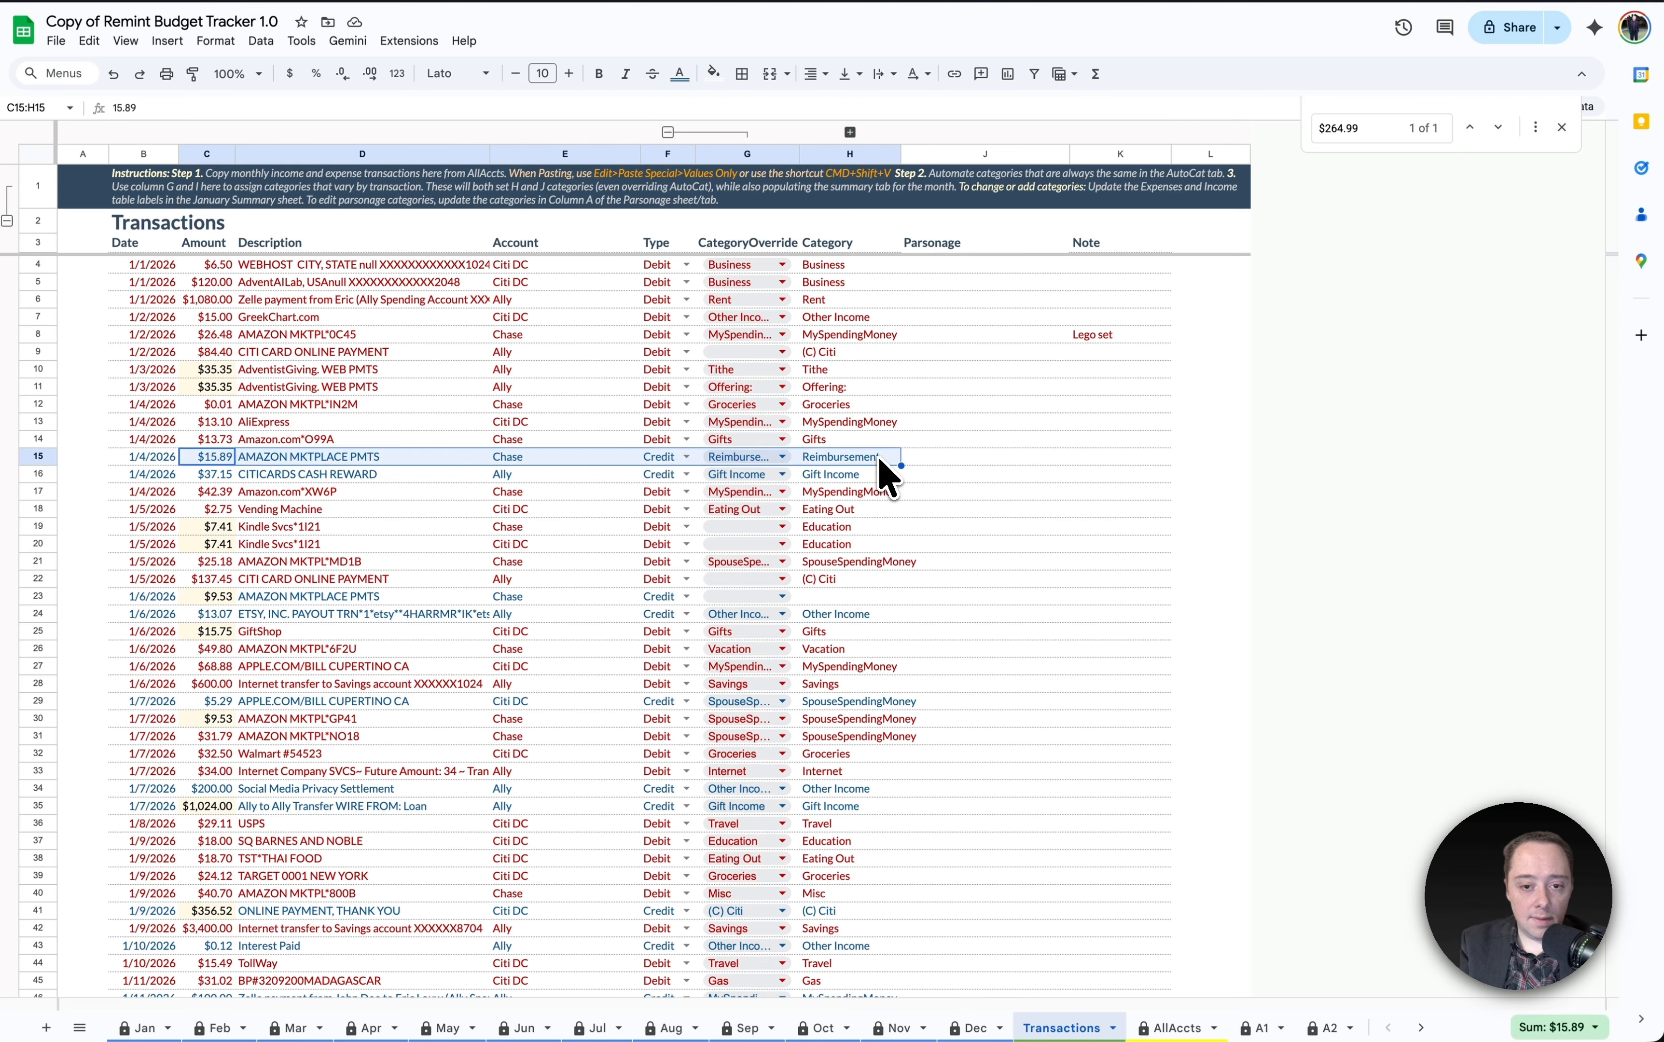
pyautogui.click(203, 440)
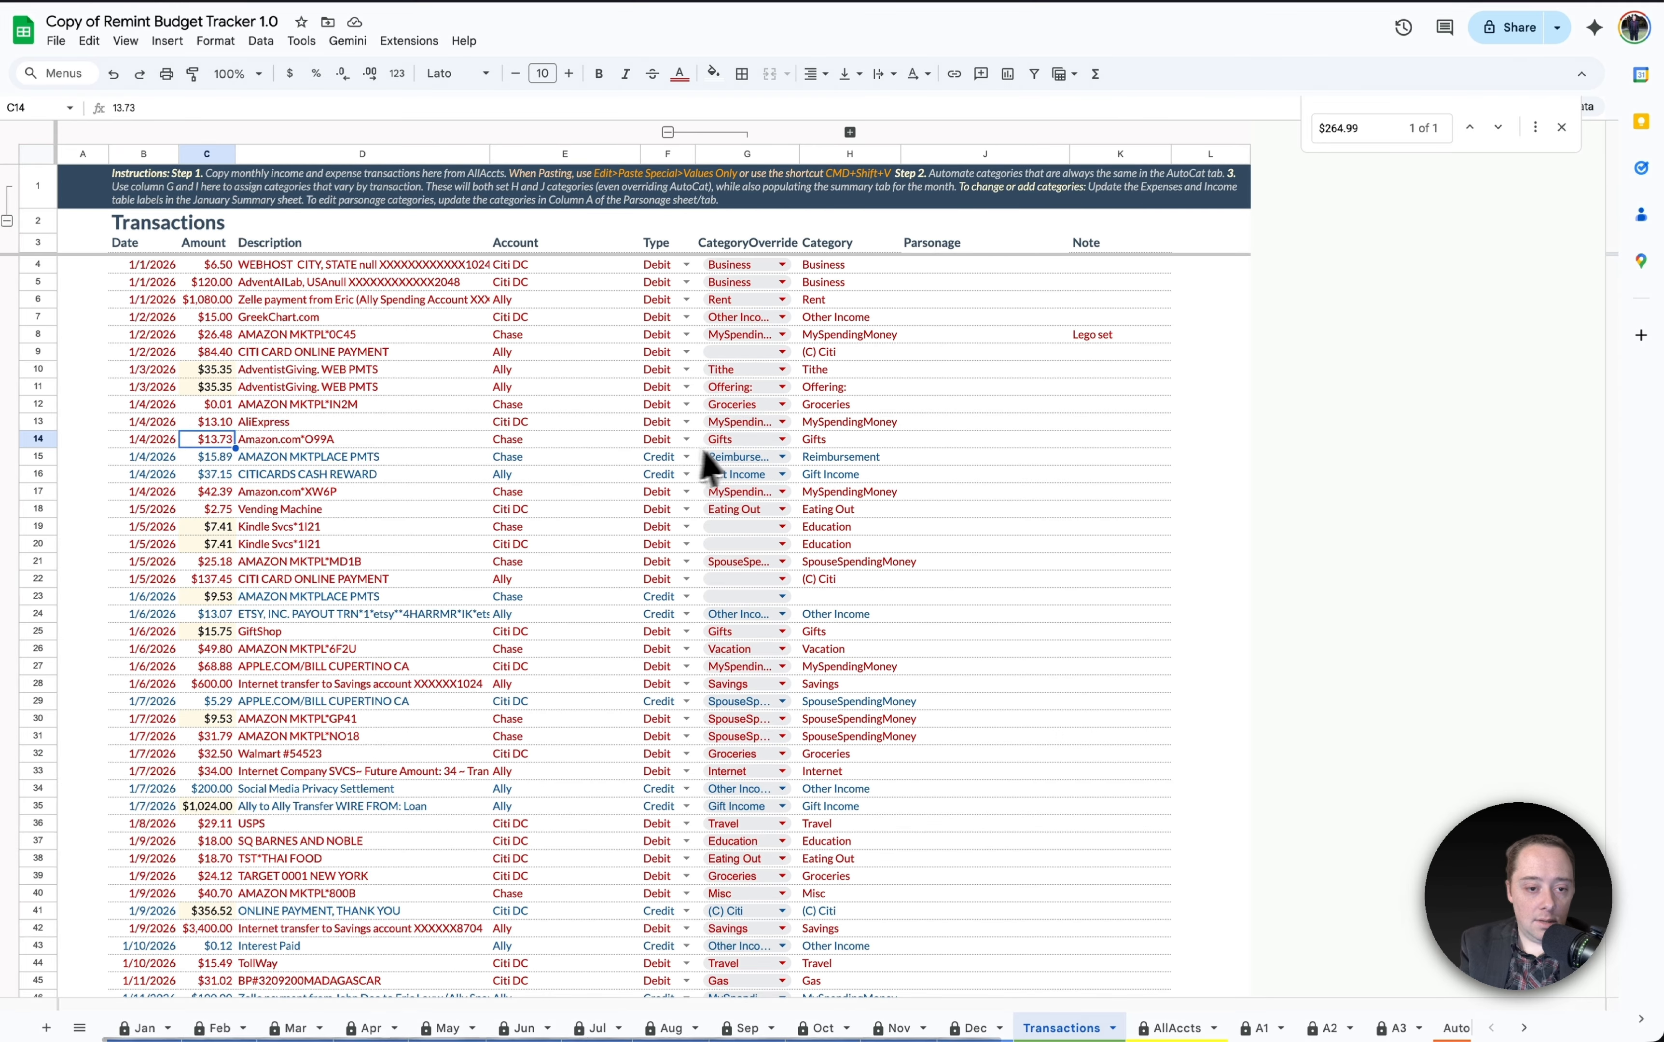
pyautogui.click(222, 457)
pyautogui.press('super+c')
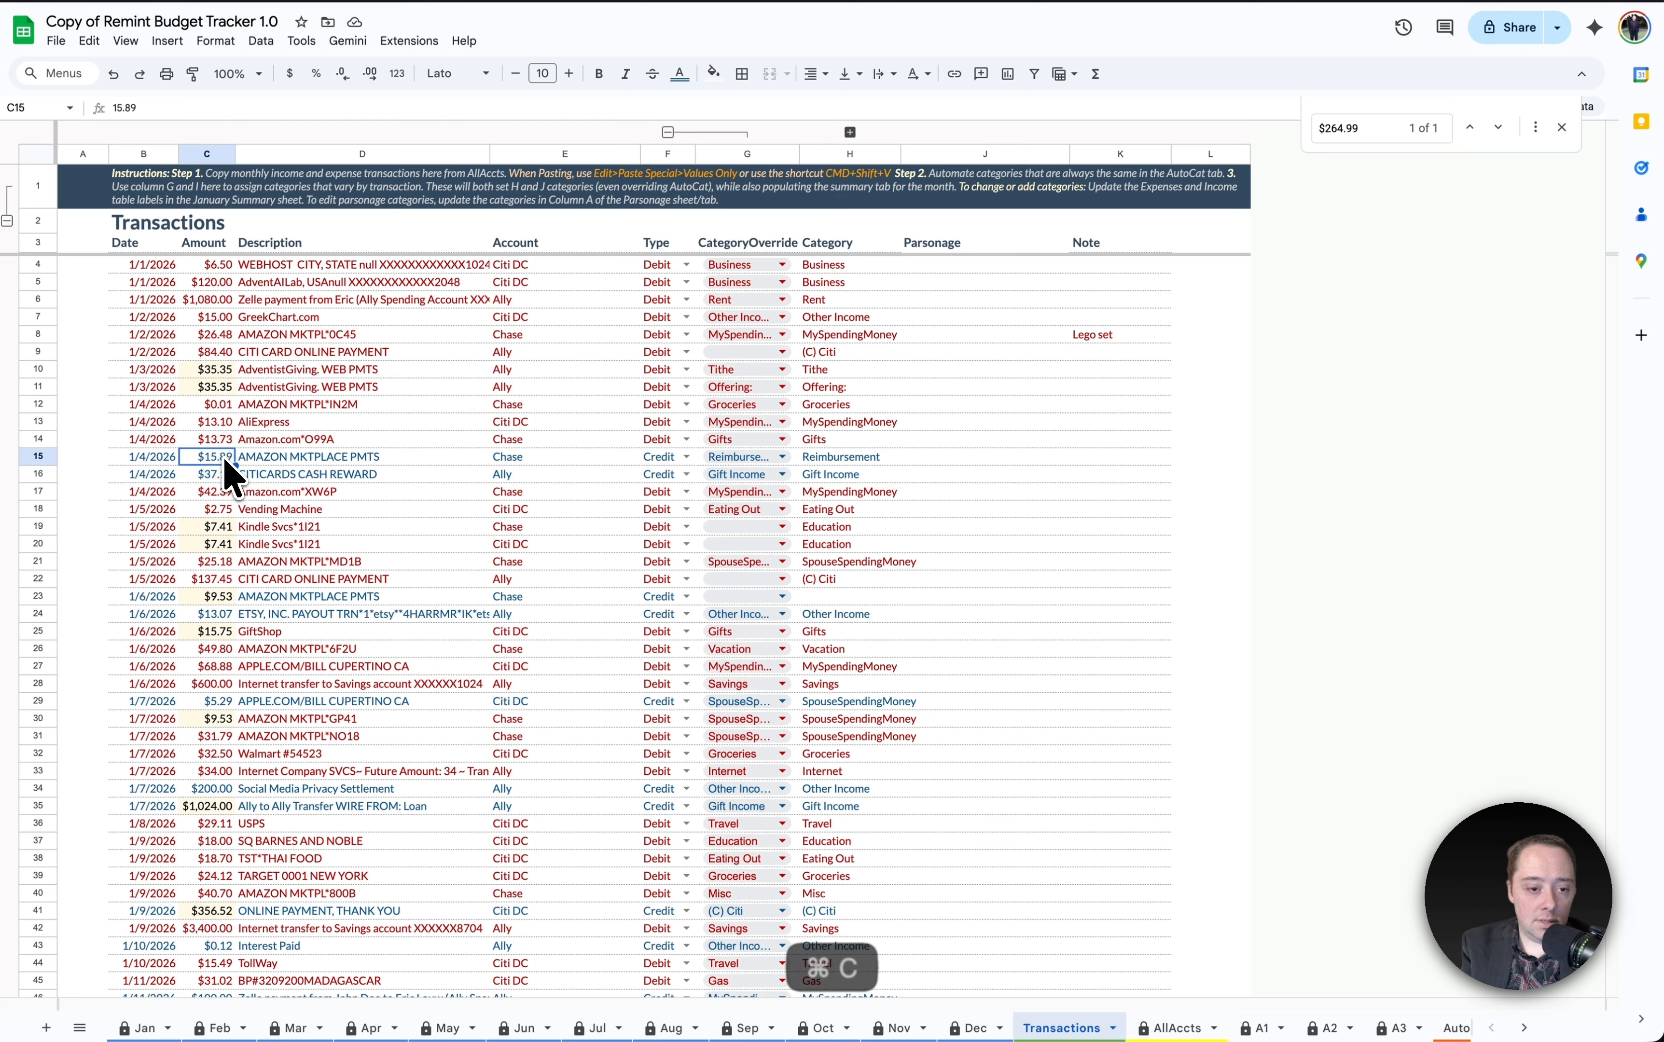
pyautogui.press('Up')
pyautogui.press('super+v')
# - Set the category override of the Amazon.com purchase in row 14 to "To be Reimbursed"
pyautogui.press('Right')
pyautogui.press('Right')
pyautogui.press('Right')
pyautogui.press('Right')
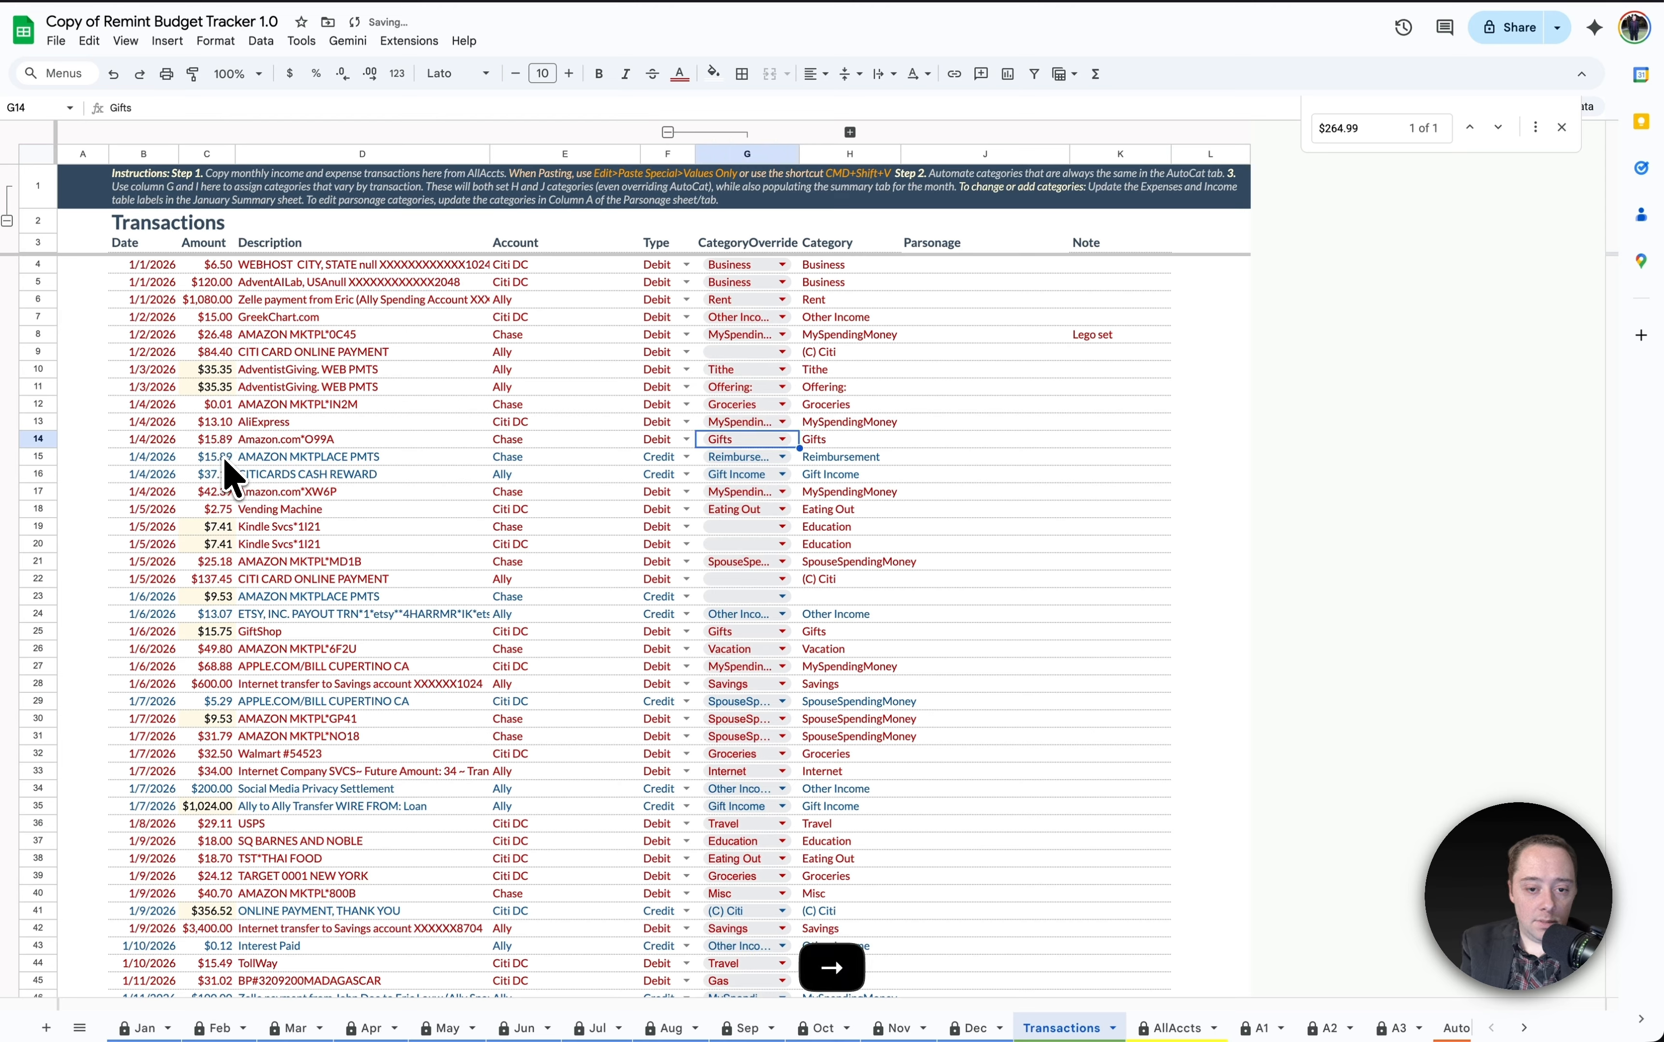
pyautogui.write('To be Reimbursed')
pyautogui.press('Return')
pyautogui.press('Up')
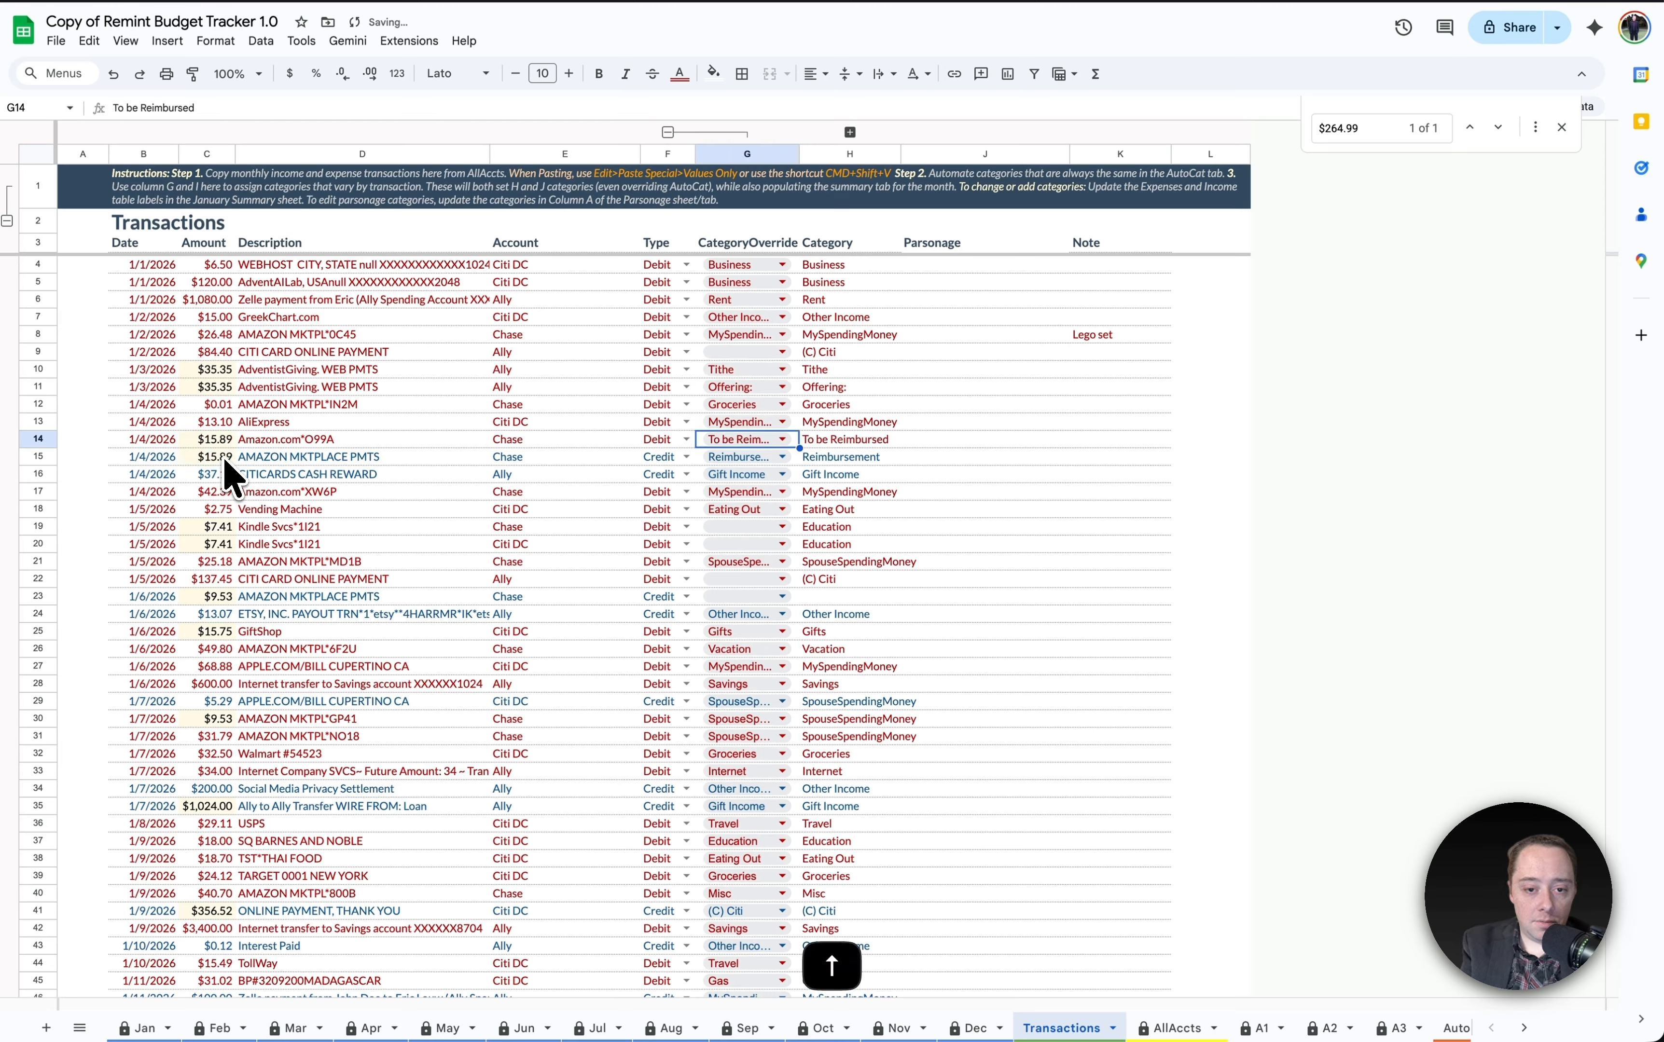
# - Compare the category and amount of the Amazon purchase in row 14 with the refund in row 15
pyautogui.press('Down')
pyautogui.press('Up')
pyautogui.press('Down')
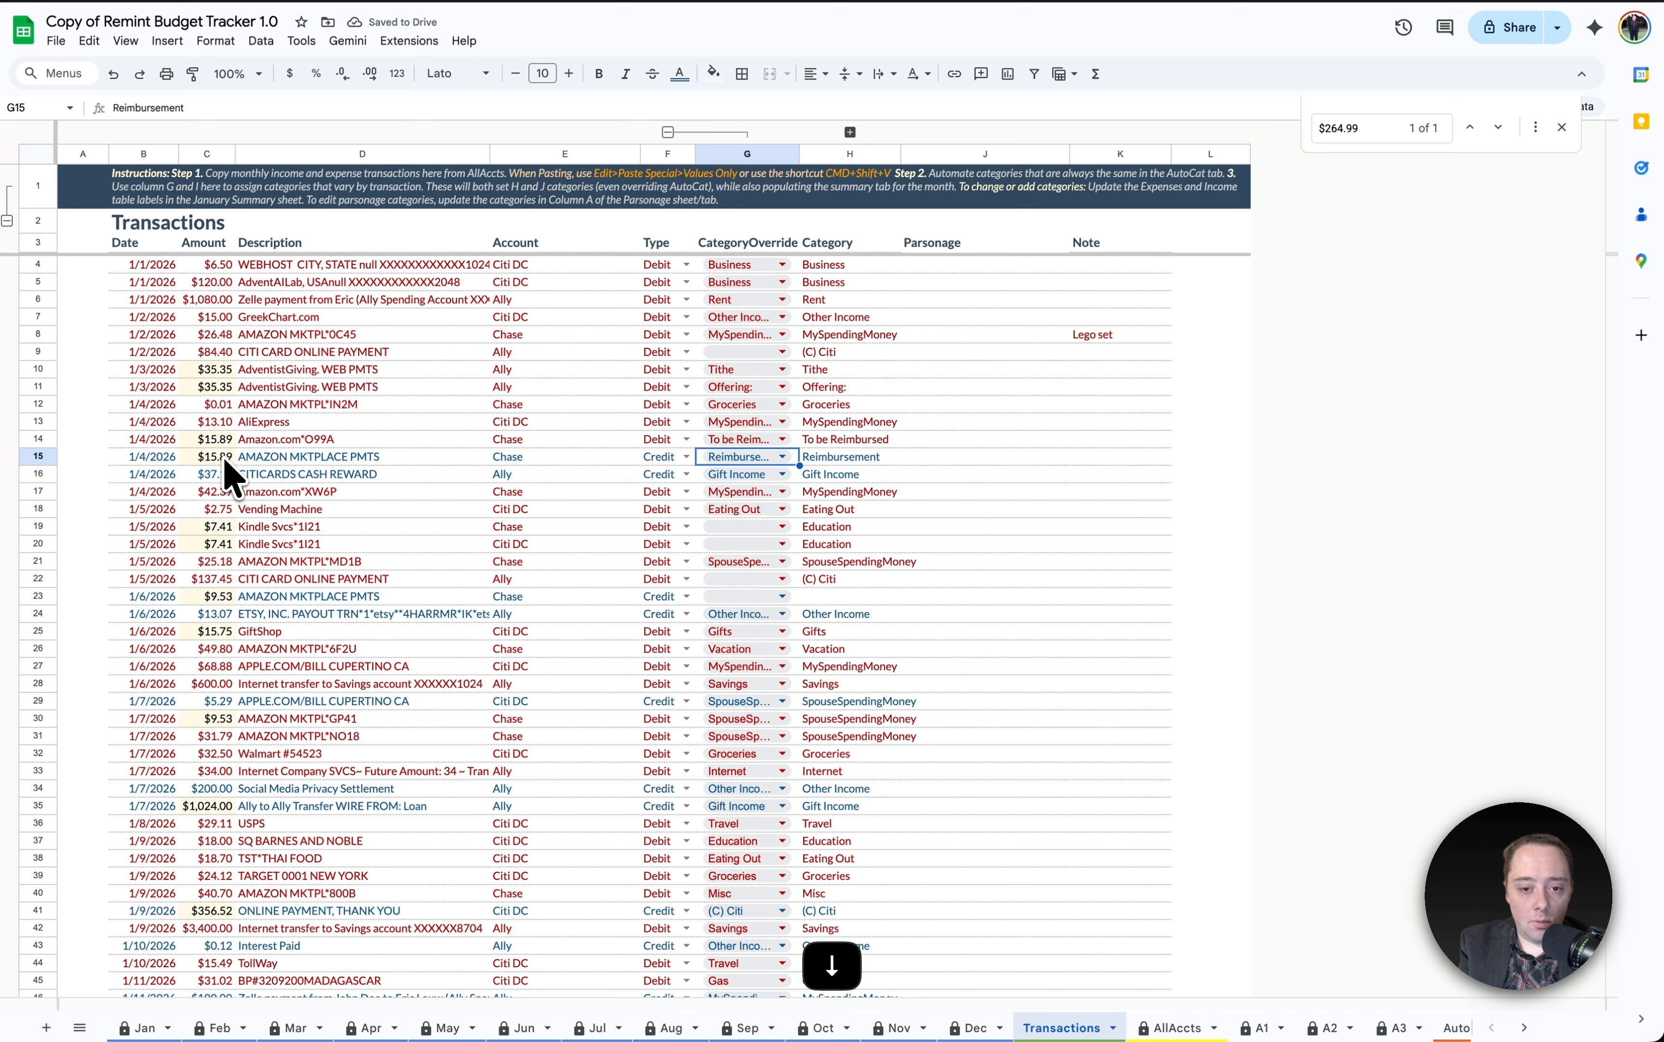
pyautogui.press('Up')
pyautogui.press('Left')
pyautogui.press('Left')
pyautogui.press('Left')
pyautogui.press('Left')
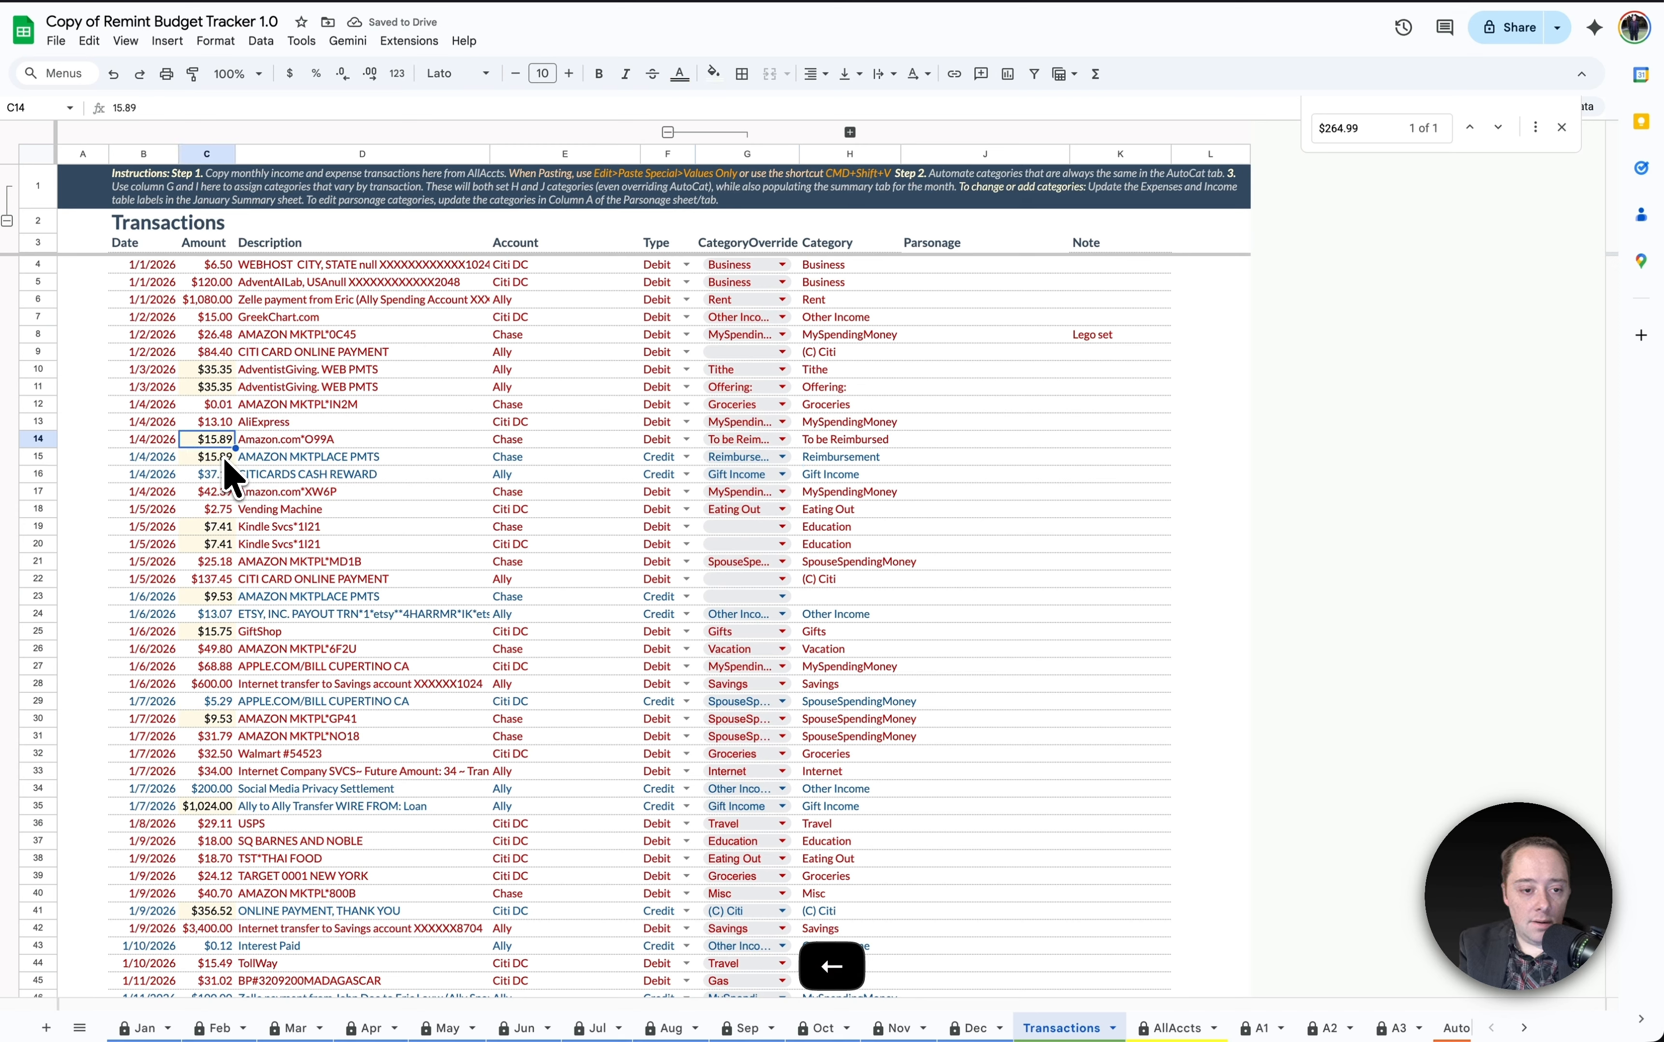
# - Set the category override of both the row 14 purchase and the row 15 refund to MySpendingMoney
pyautogui.click(782, 438)
pyautogui.scroll(-5, 760, 759)
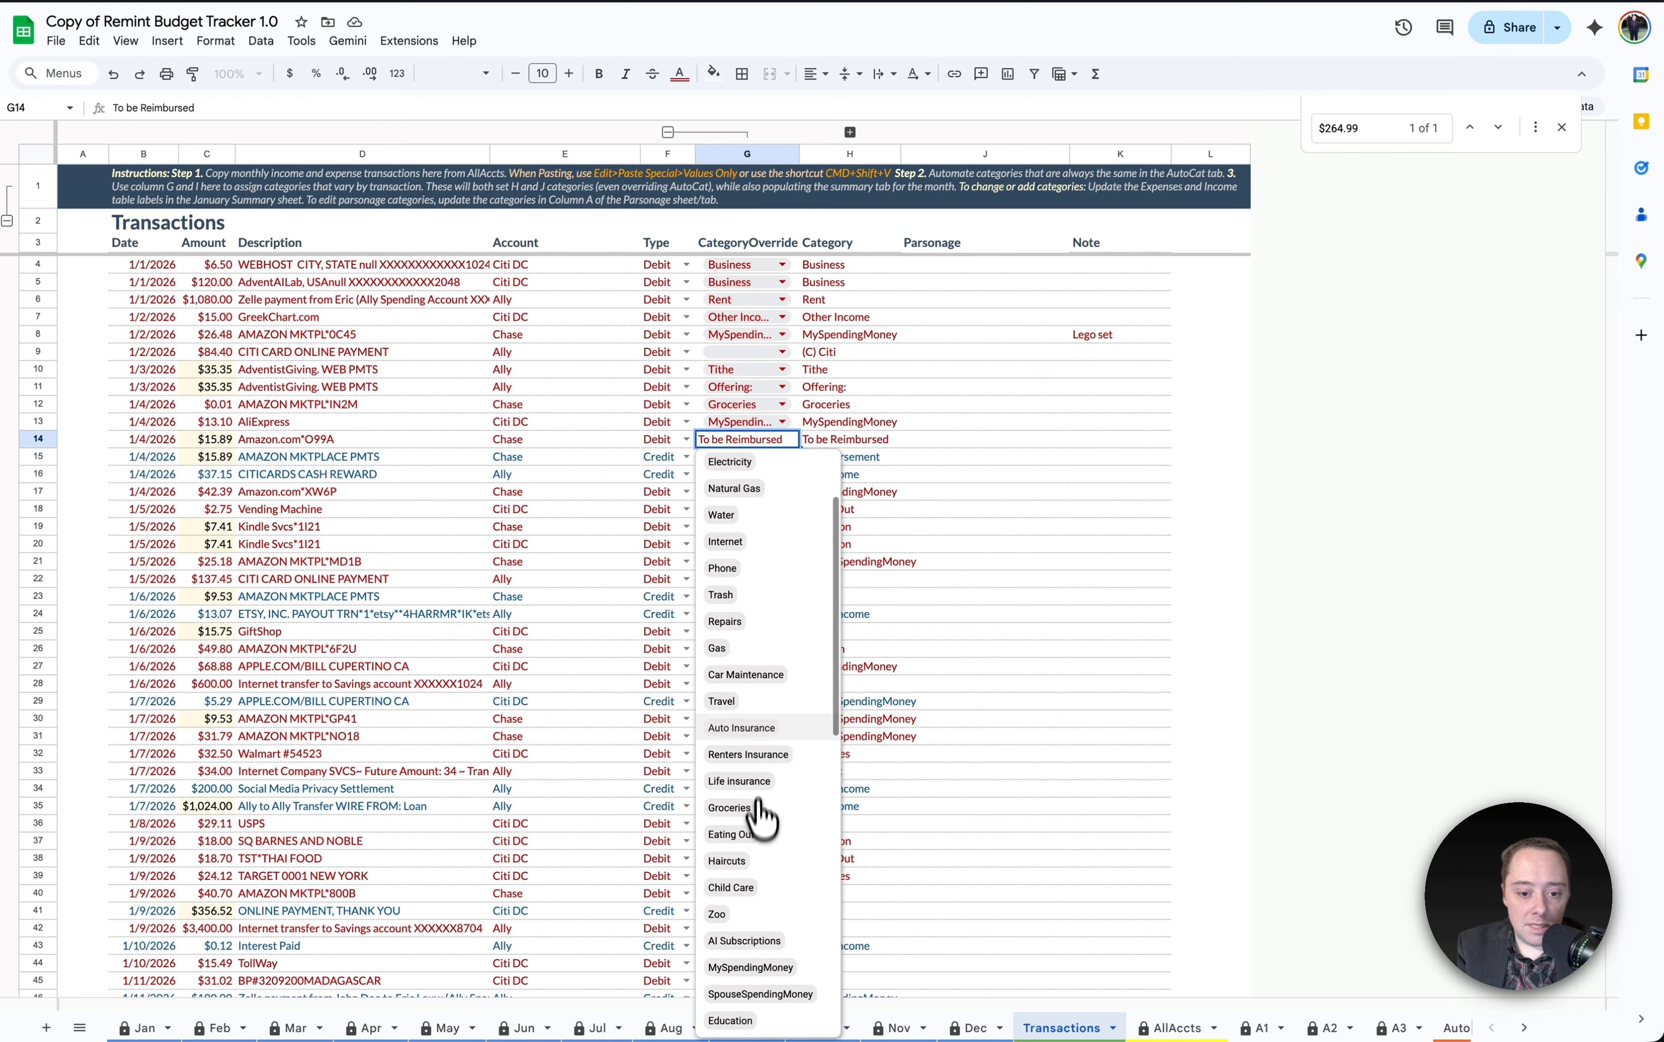
pyautogui.click(751, 783)
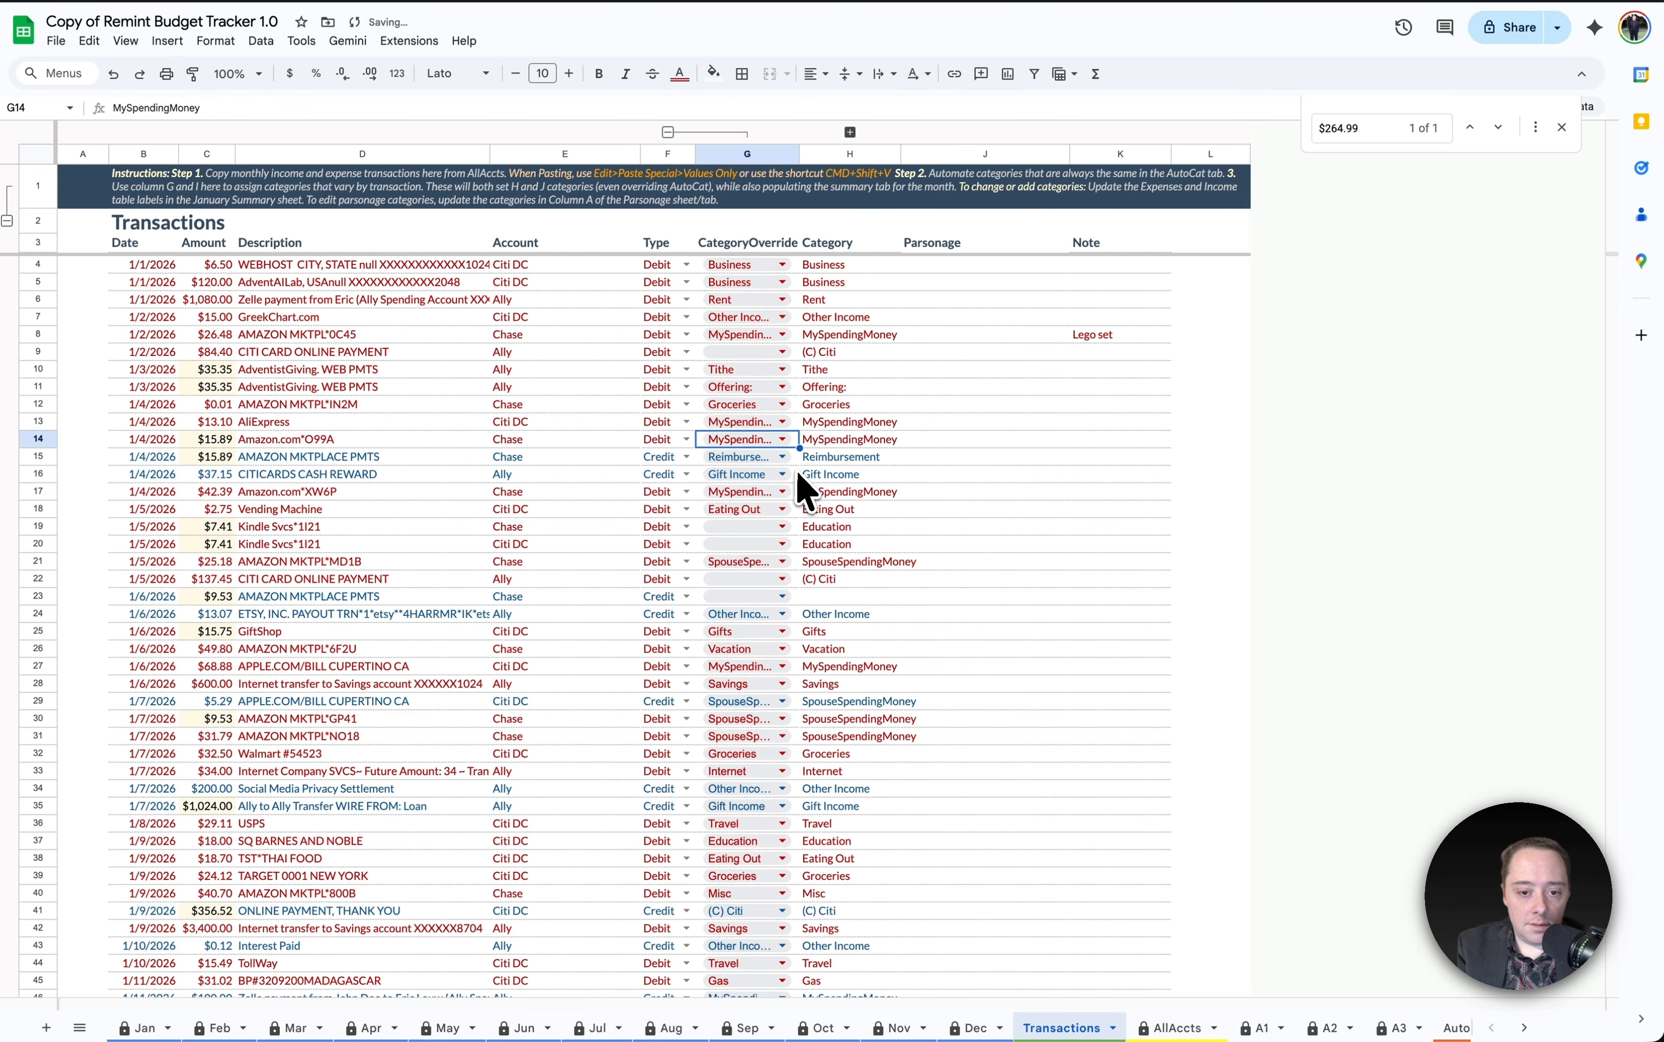
pyautogui.click(782, 457)
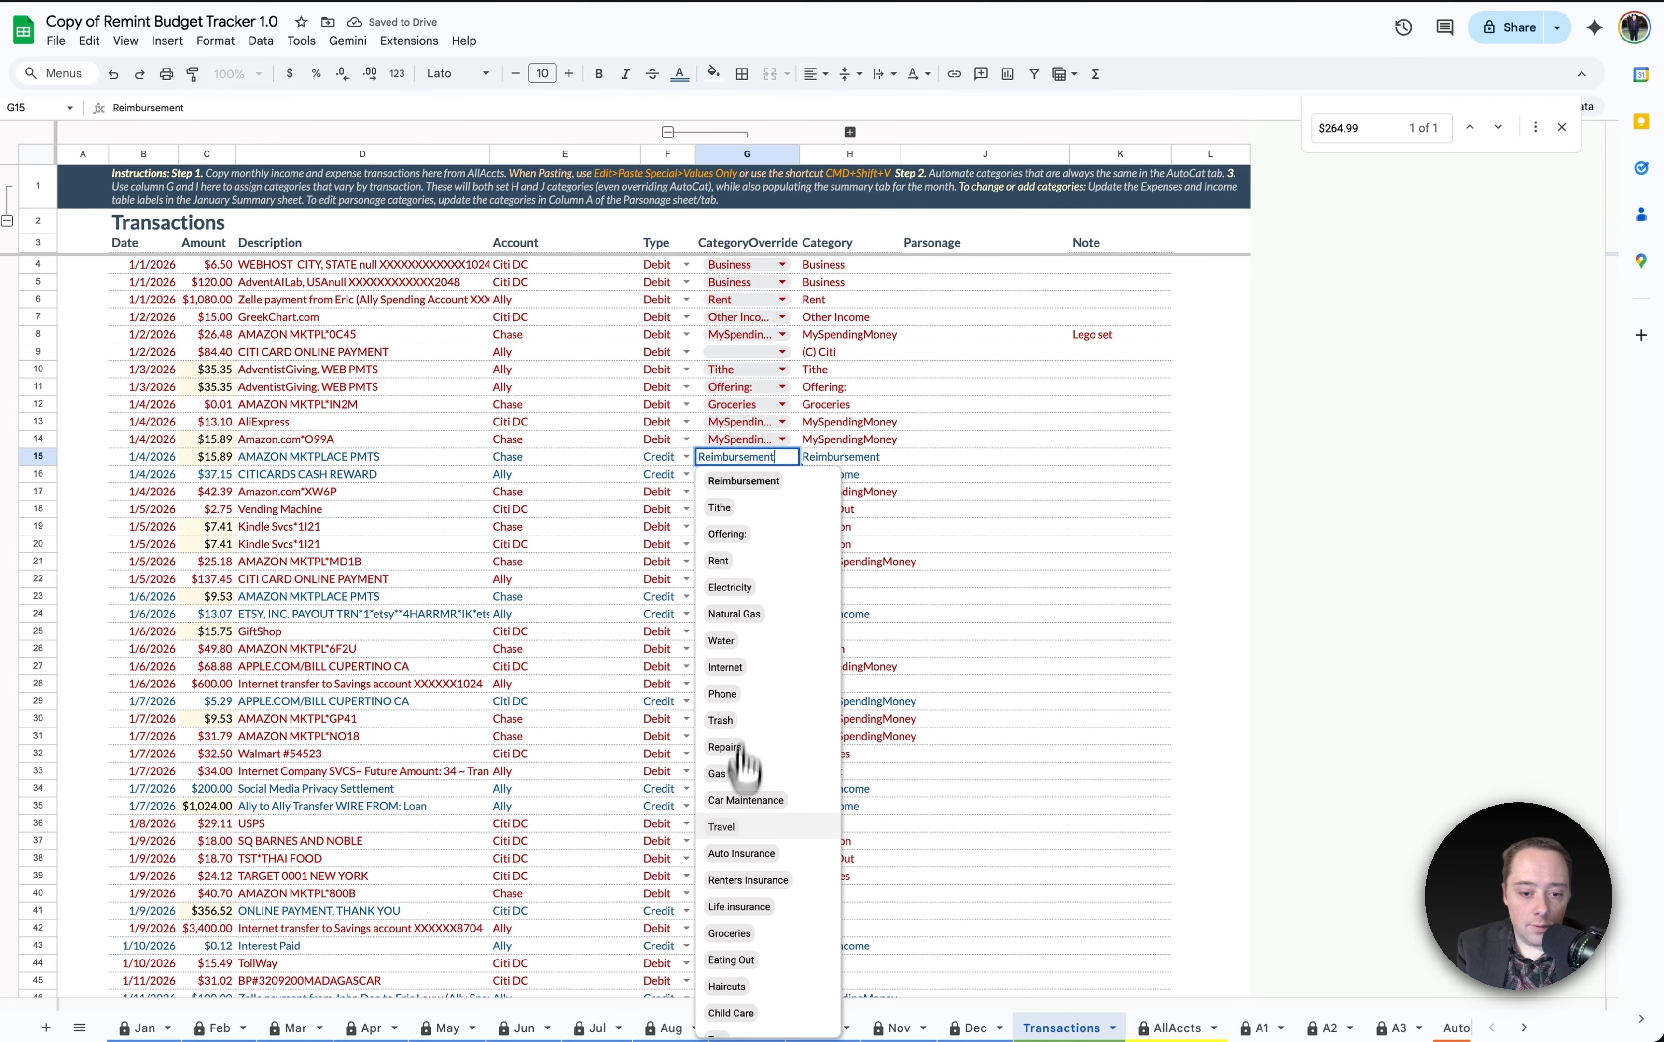
pyautogui.scroll(-5, 741, 758)
pyautogui.click(736, 951)
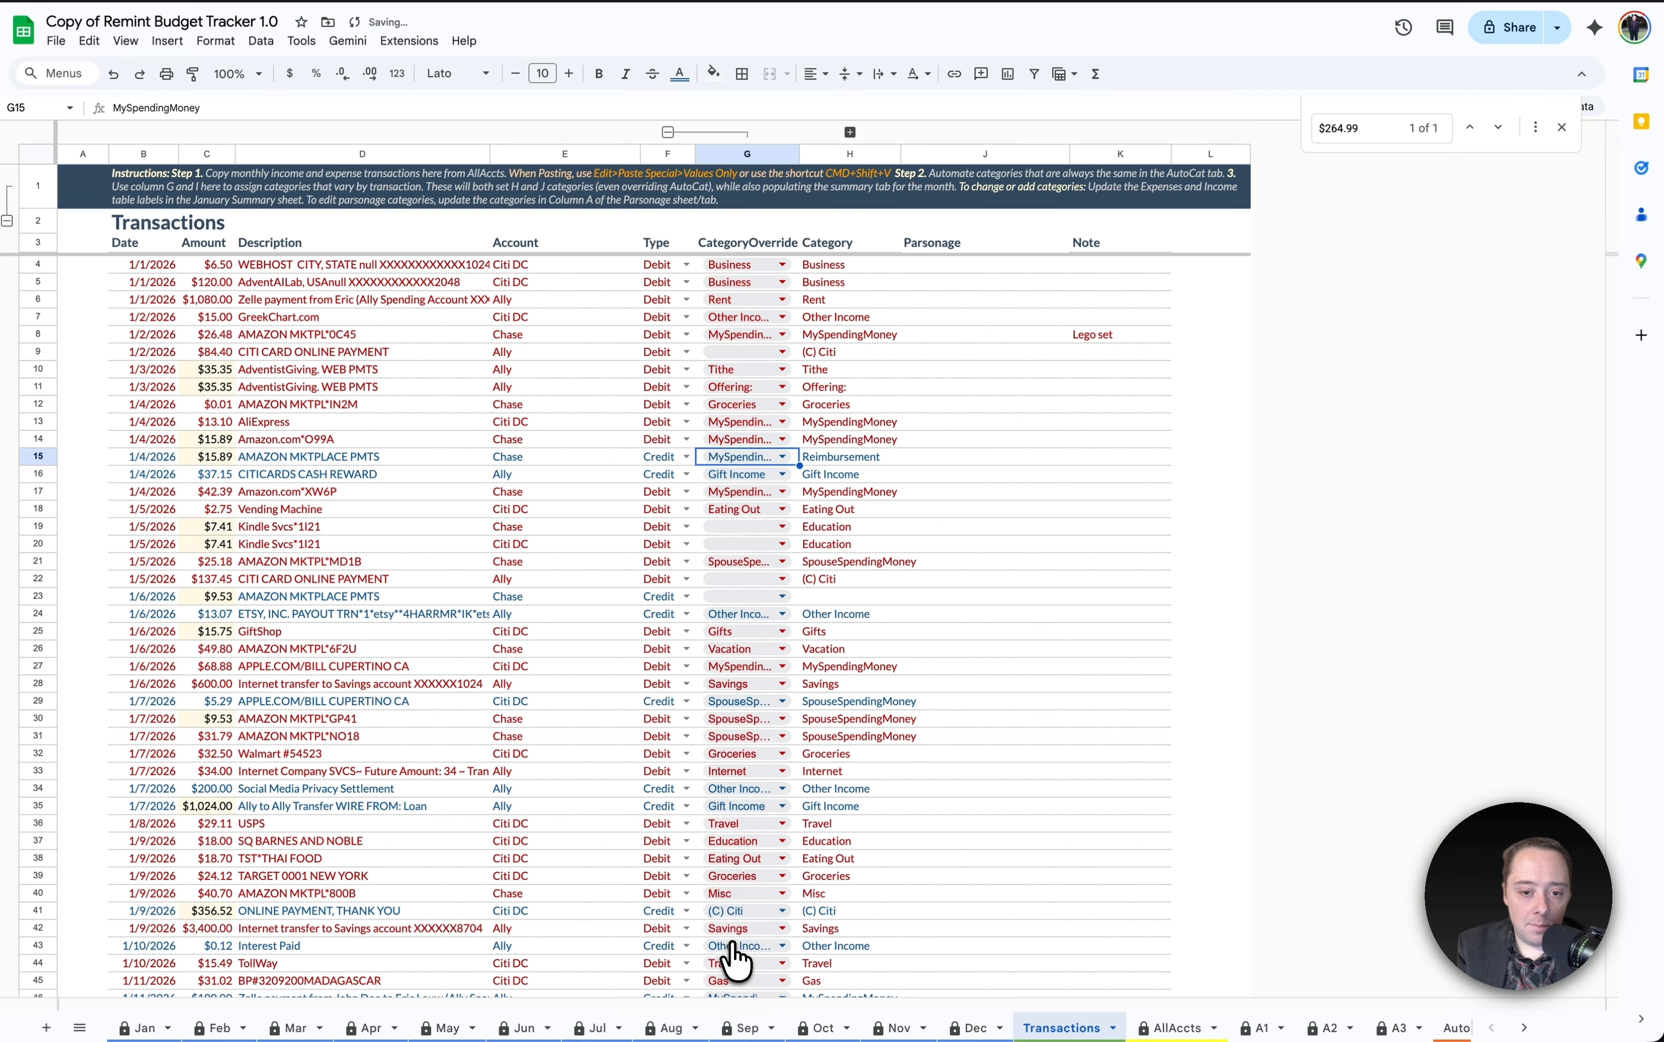
# - Undo the last two category override changes in rows 15 and 14
pyautogui.press('super+z')
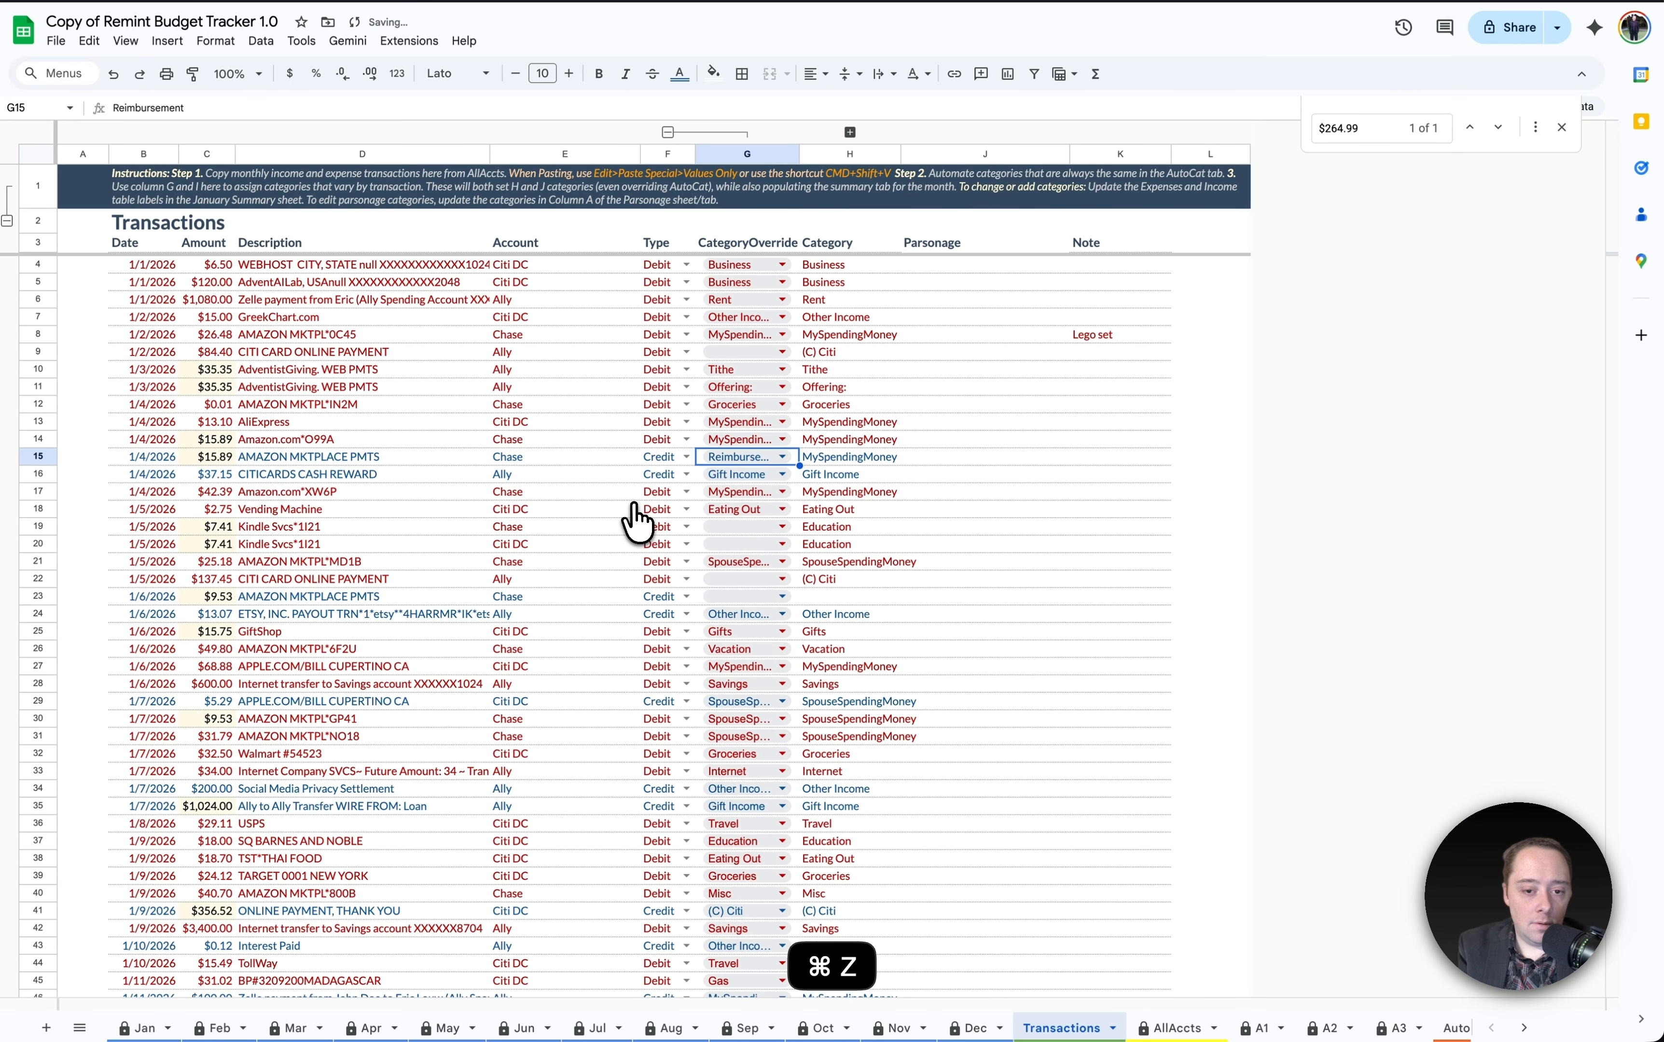
pyautogui.press('super+z')
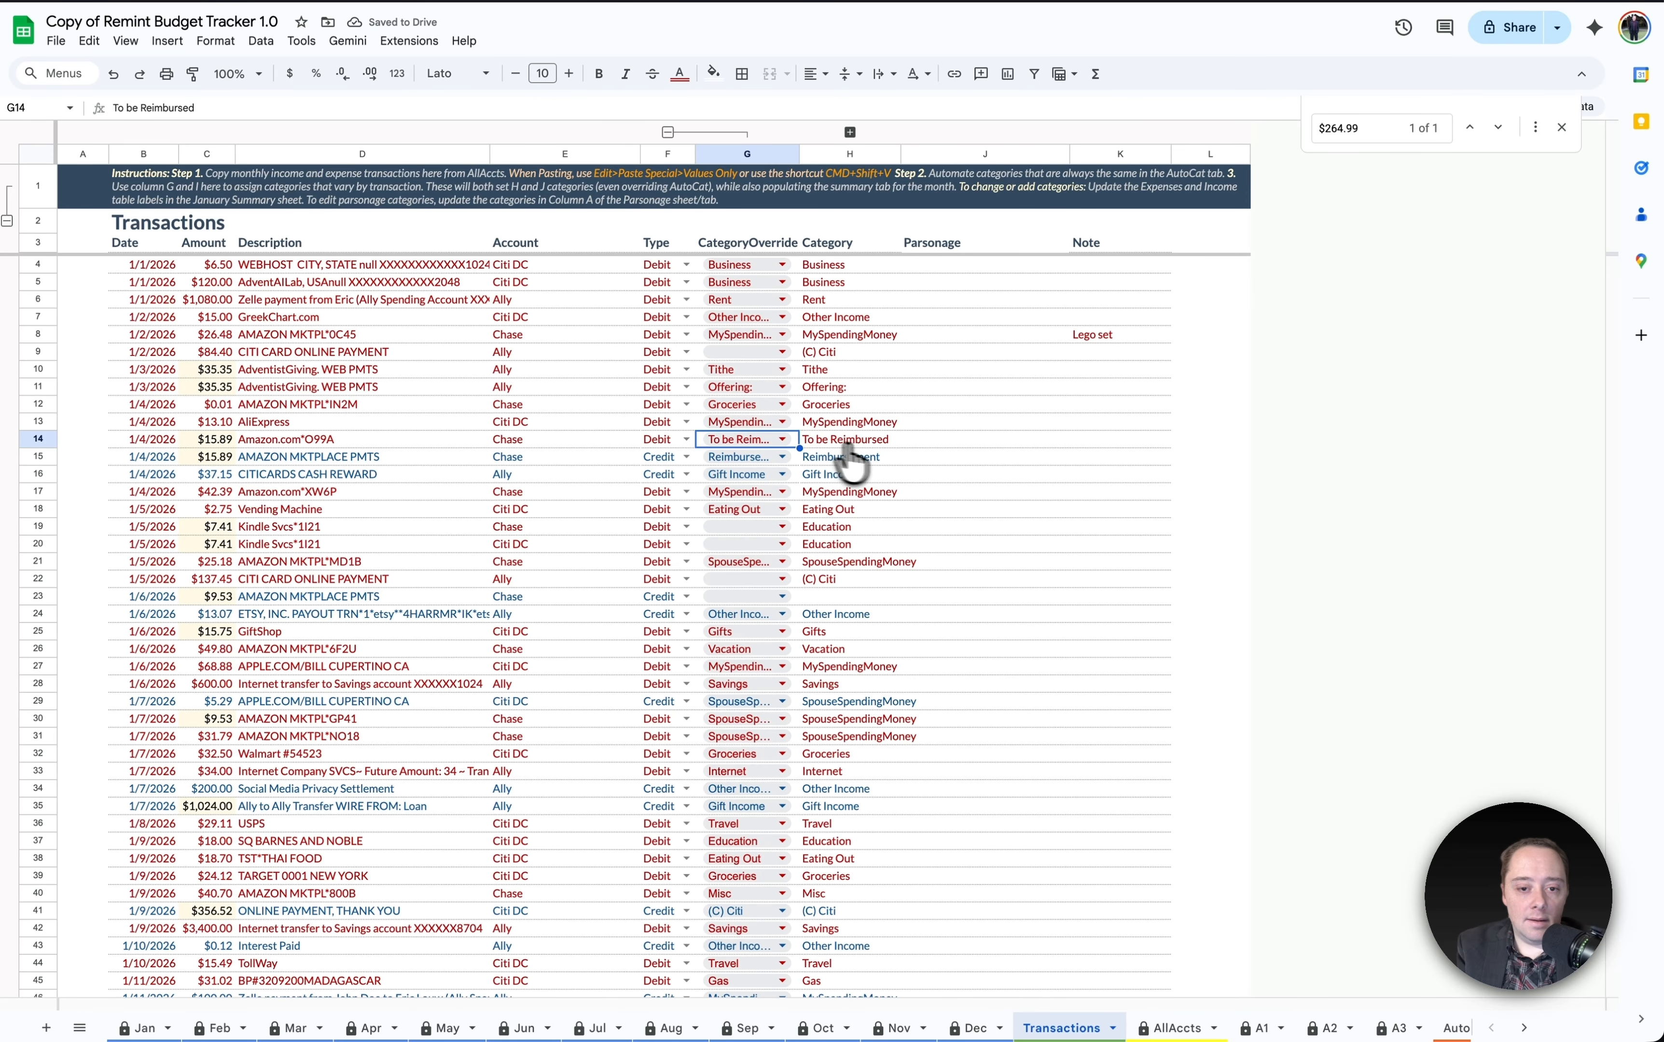
pyautogui.click(592, 458)
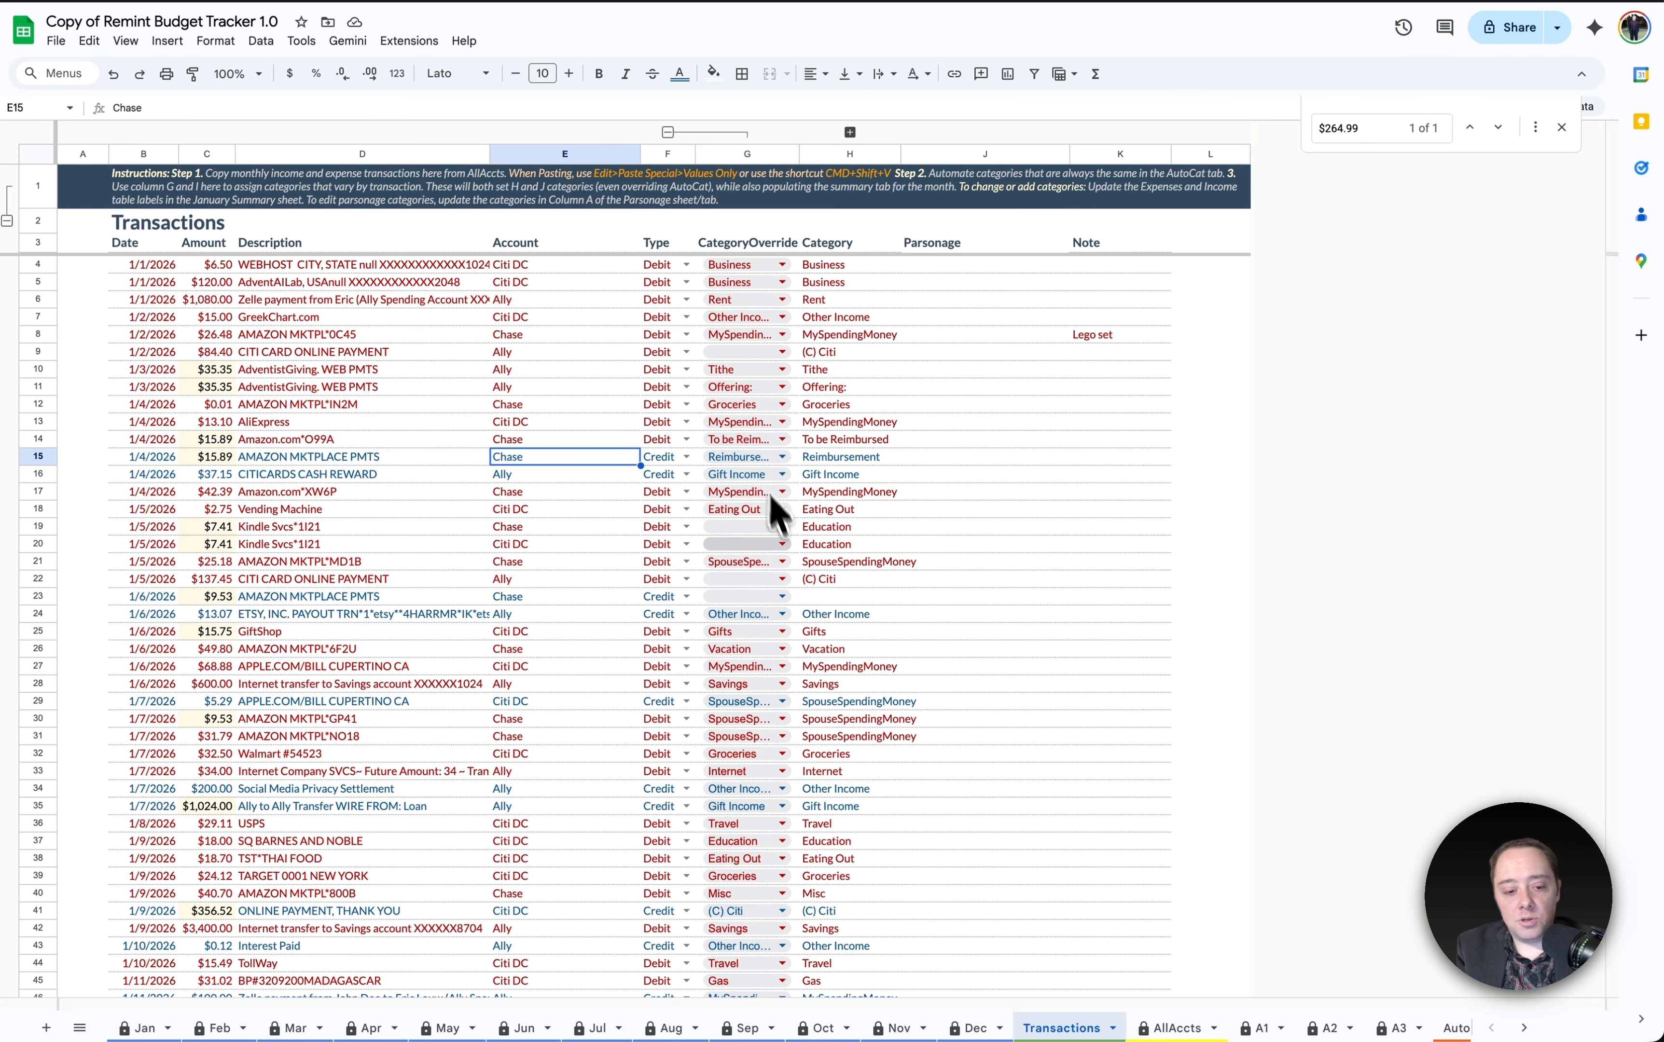
# - Open the Jan sheet and review its budget summary, expenses and income
pyautogui.click(136, 1028)
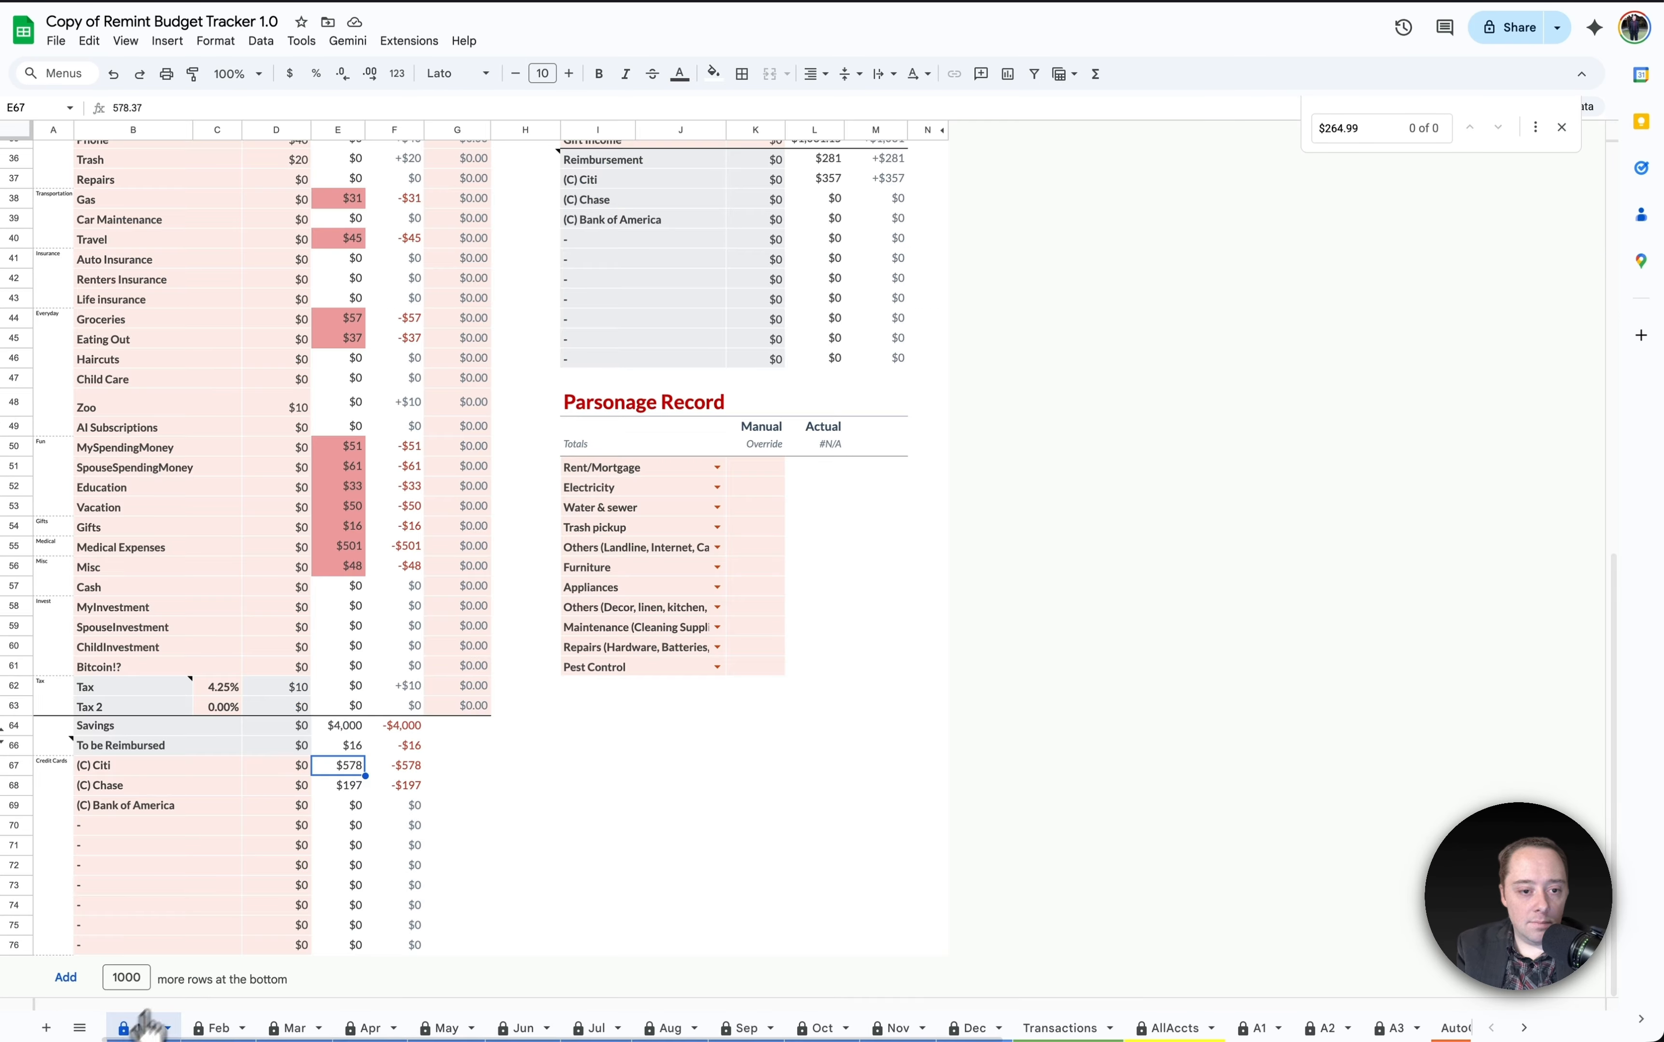
pyautogui.scroll(8, 517, 479)
pyautogui.scroll(4, 522, 475)
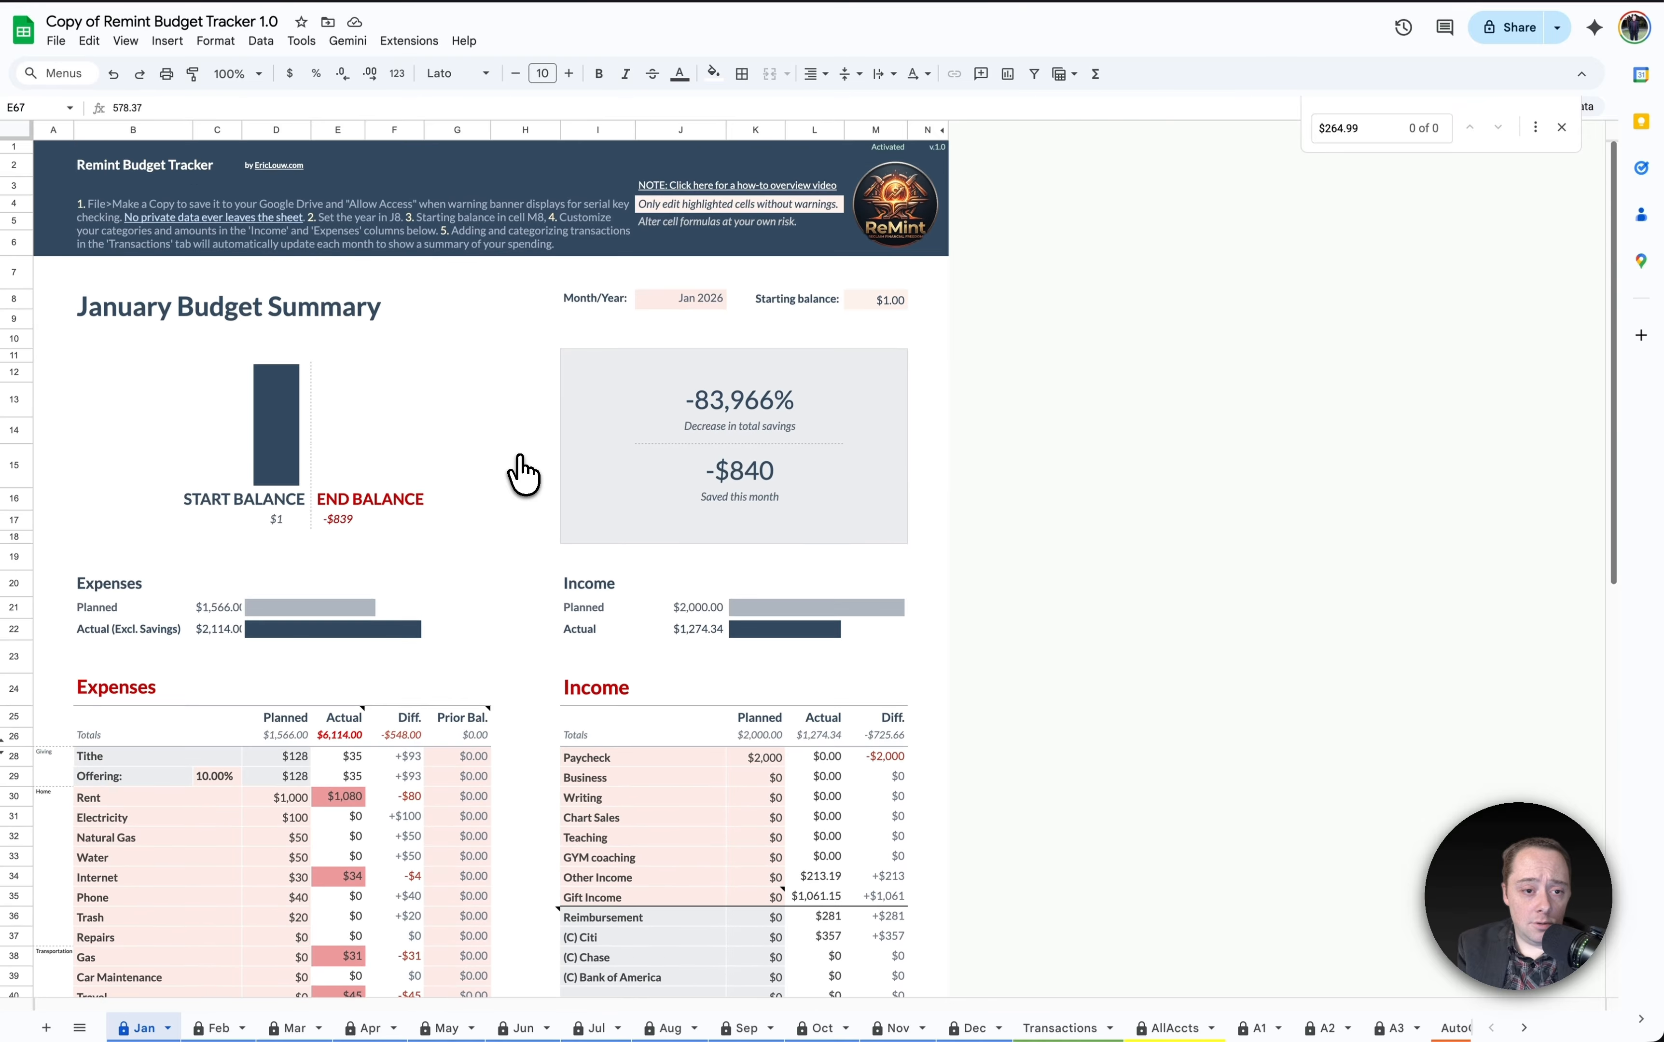
pyautogui.scroll(-6, 335, 638)
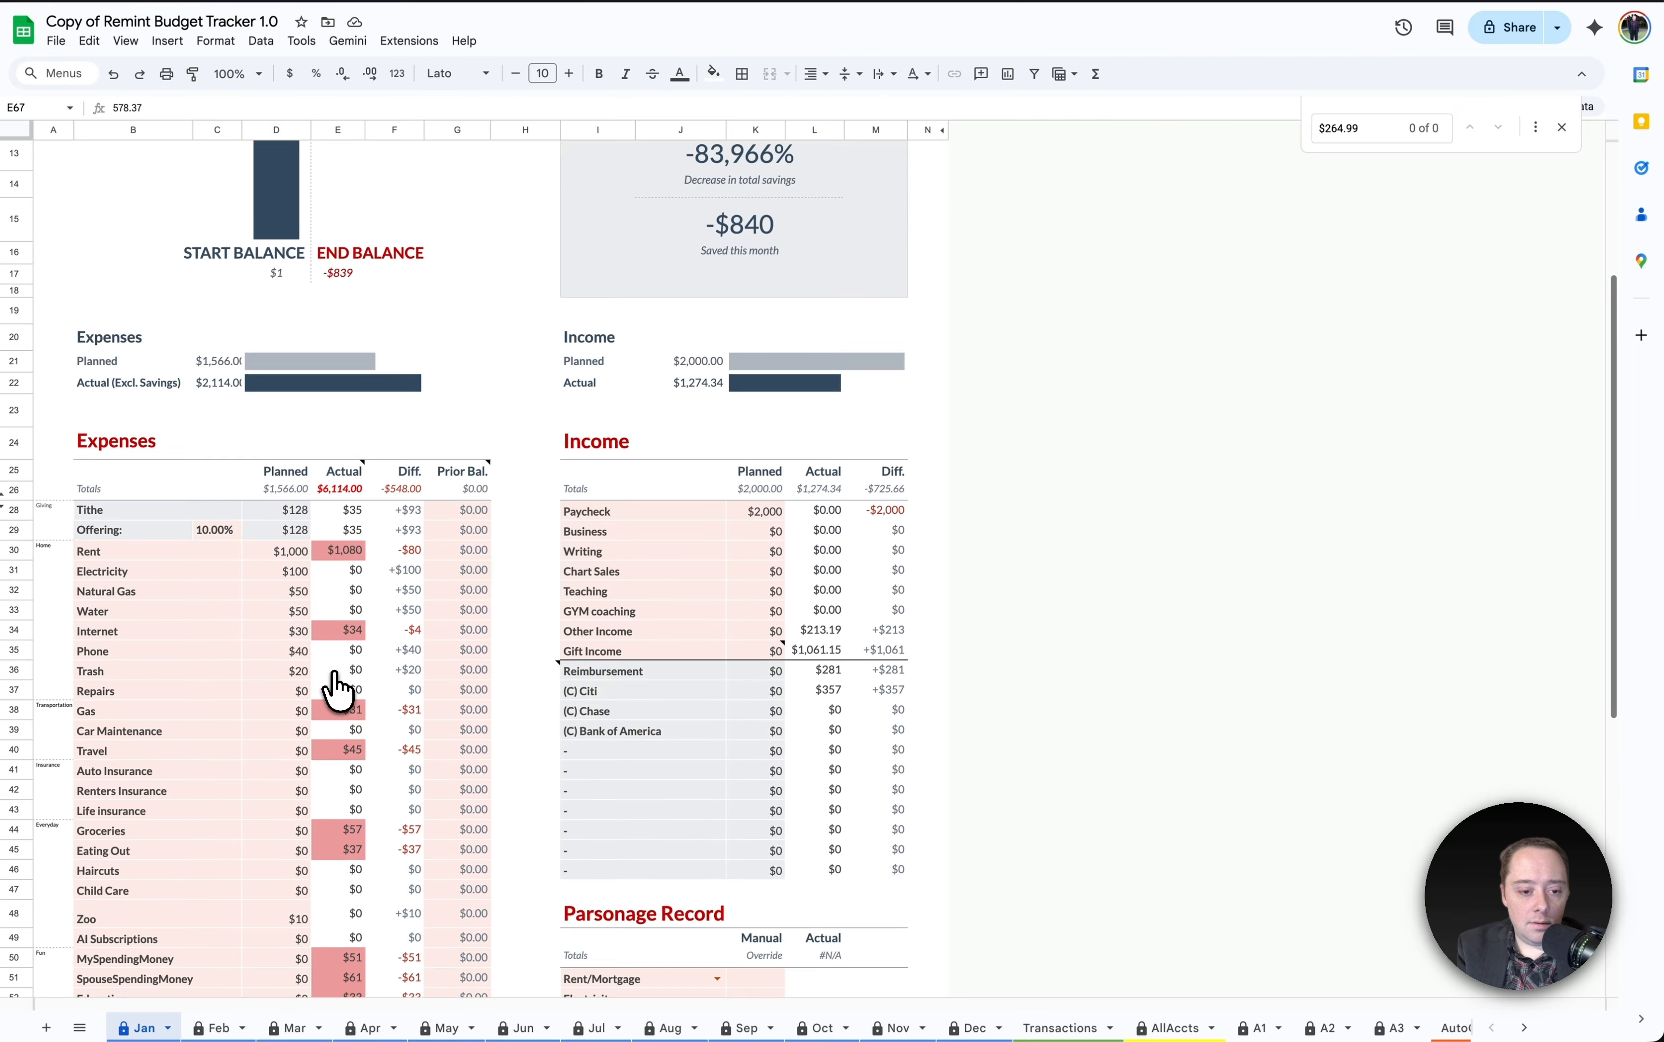
# - Return to the Transactions sheet and review the entries down to the last transaction in row 53
pyautogui.click(1061, 1028)
pyautogui.click(301, 743)
pyautogui.scroll(-2, 303, 752)
pyautogui.scroll(-3, 300, 737)
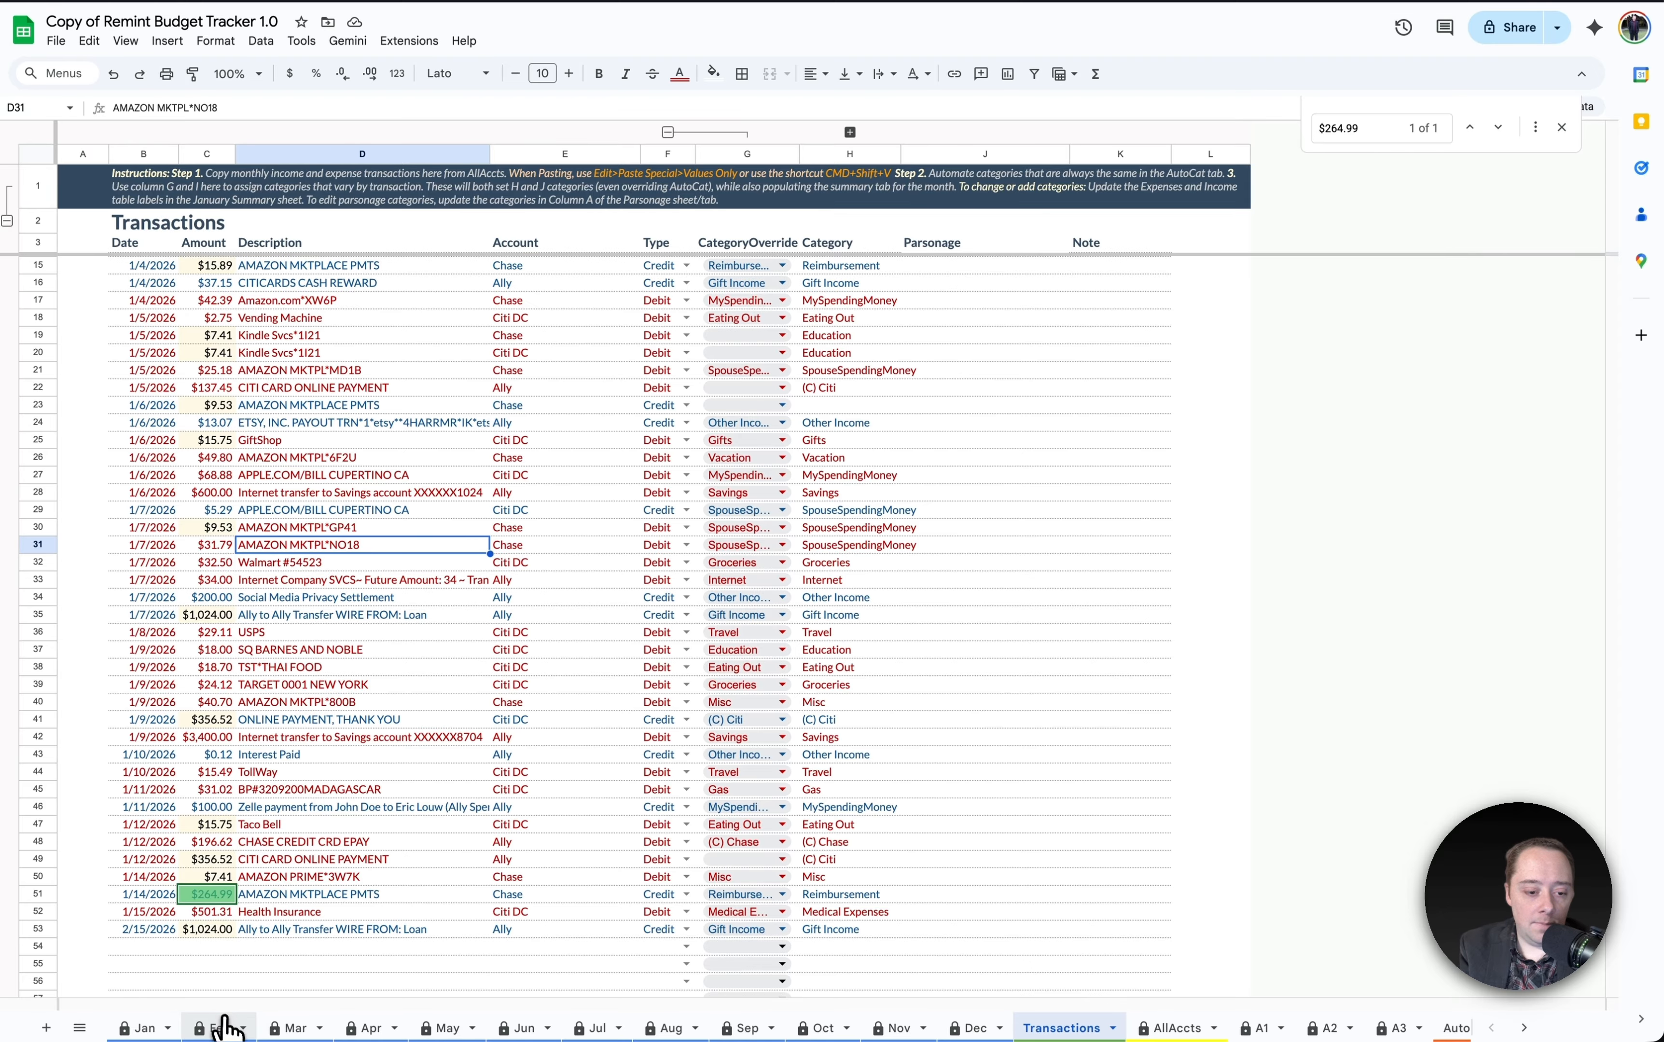
# - Open the Feb sheet and examine the actual amount in the Gift Income row
pyautogui.click(214, 1028)
pyautogui.scroll(-4, 303, 897)
pyautogui.scroll(-4, 319, 848)
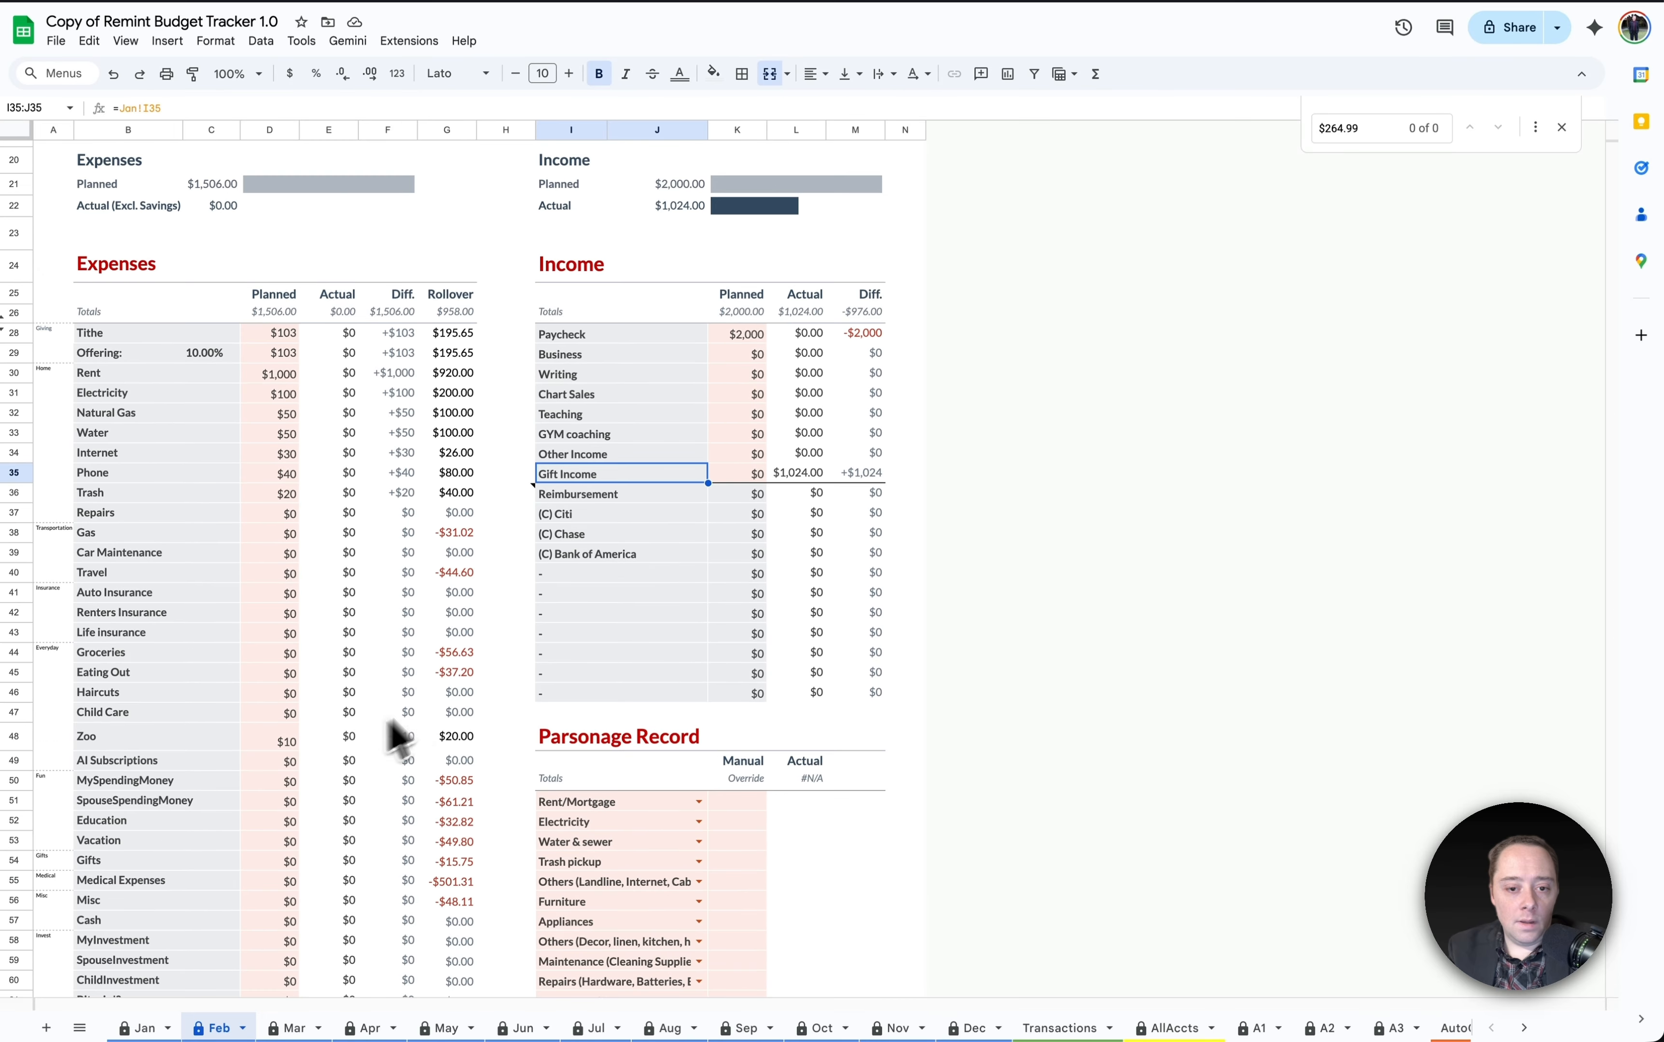
pyautogui.click(796, 472)
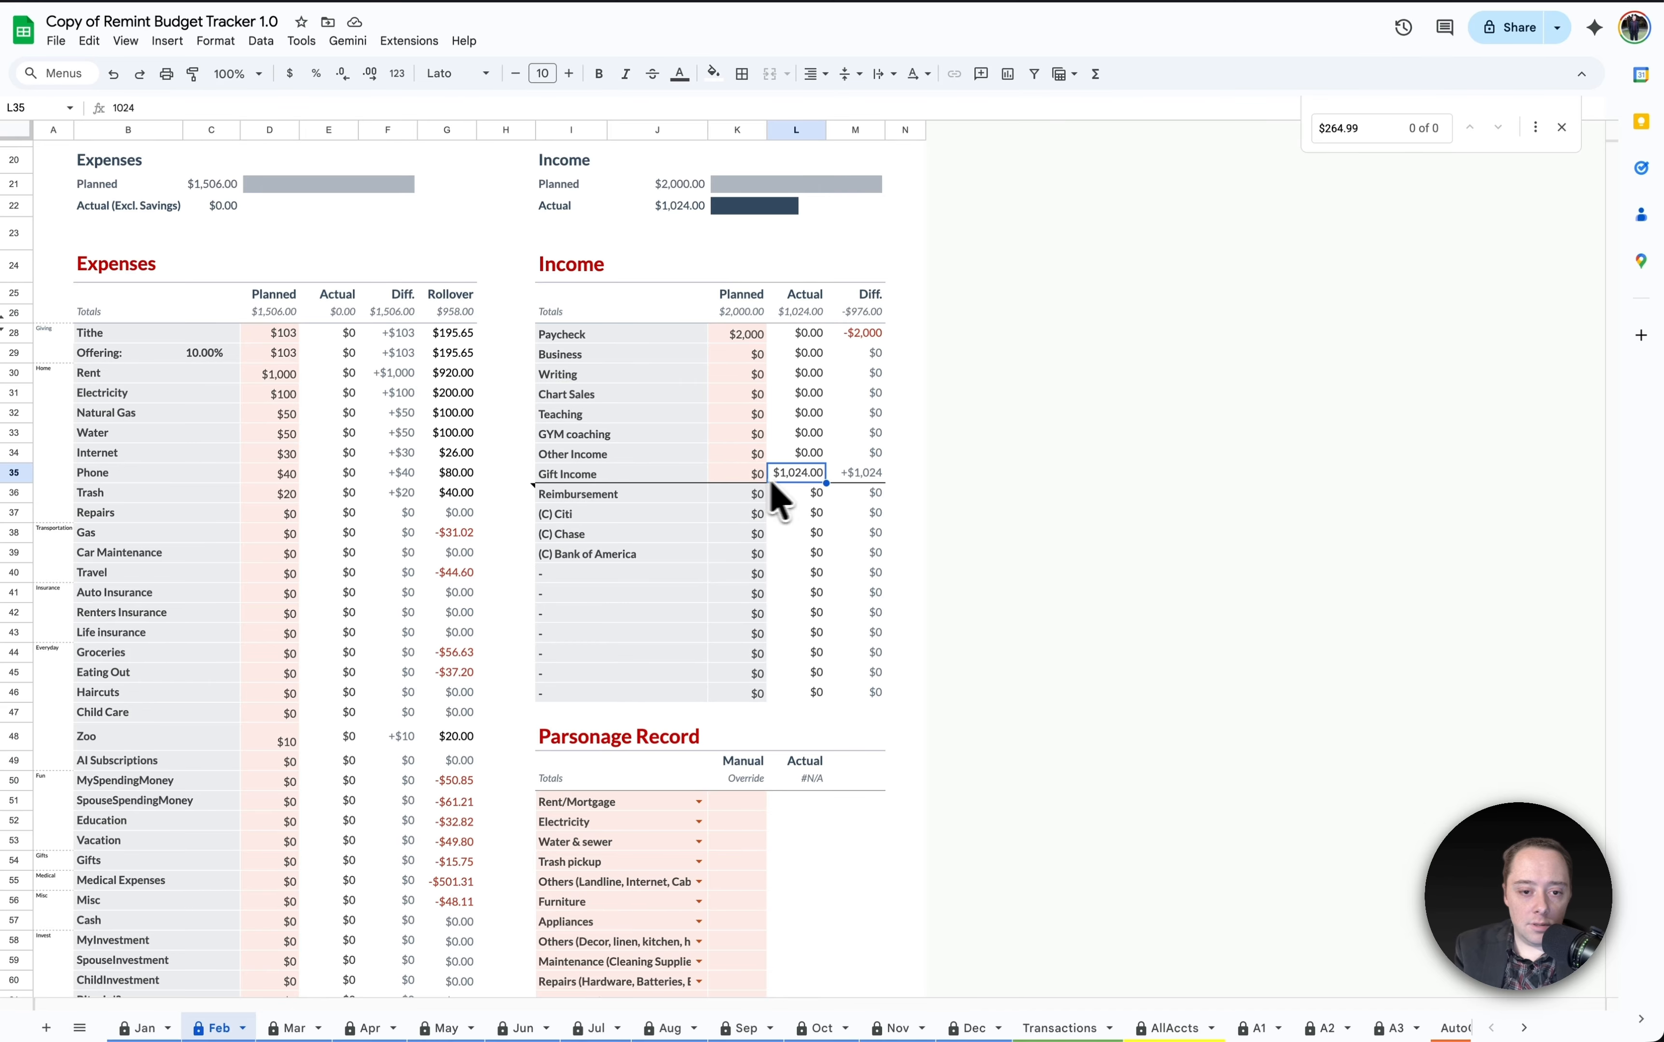
pyautogui.keyDown('shift'); pyautogui.click(583, 479); pyautogui.keyUp('shift')
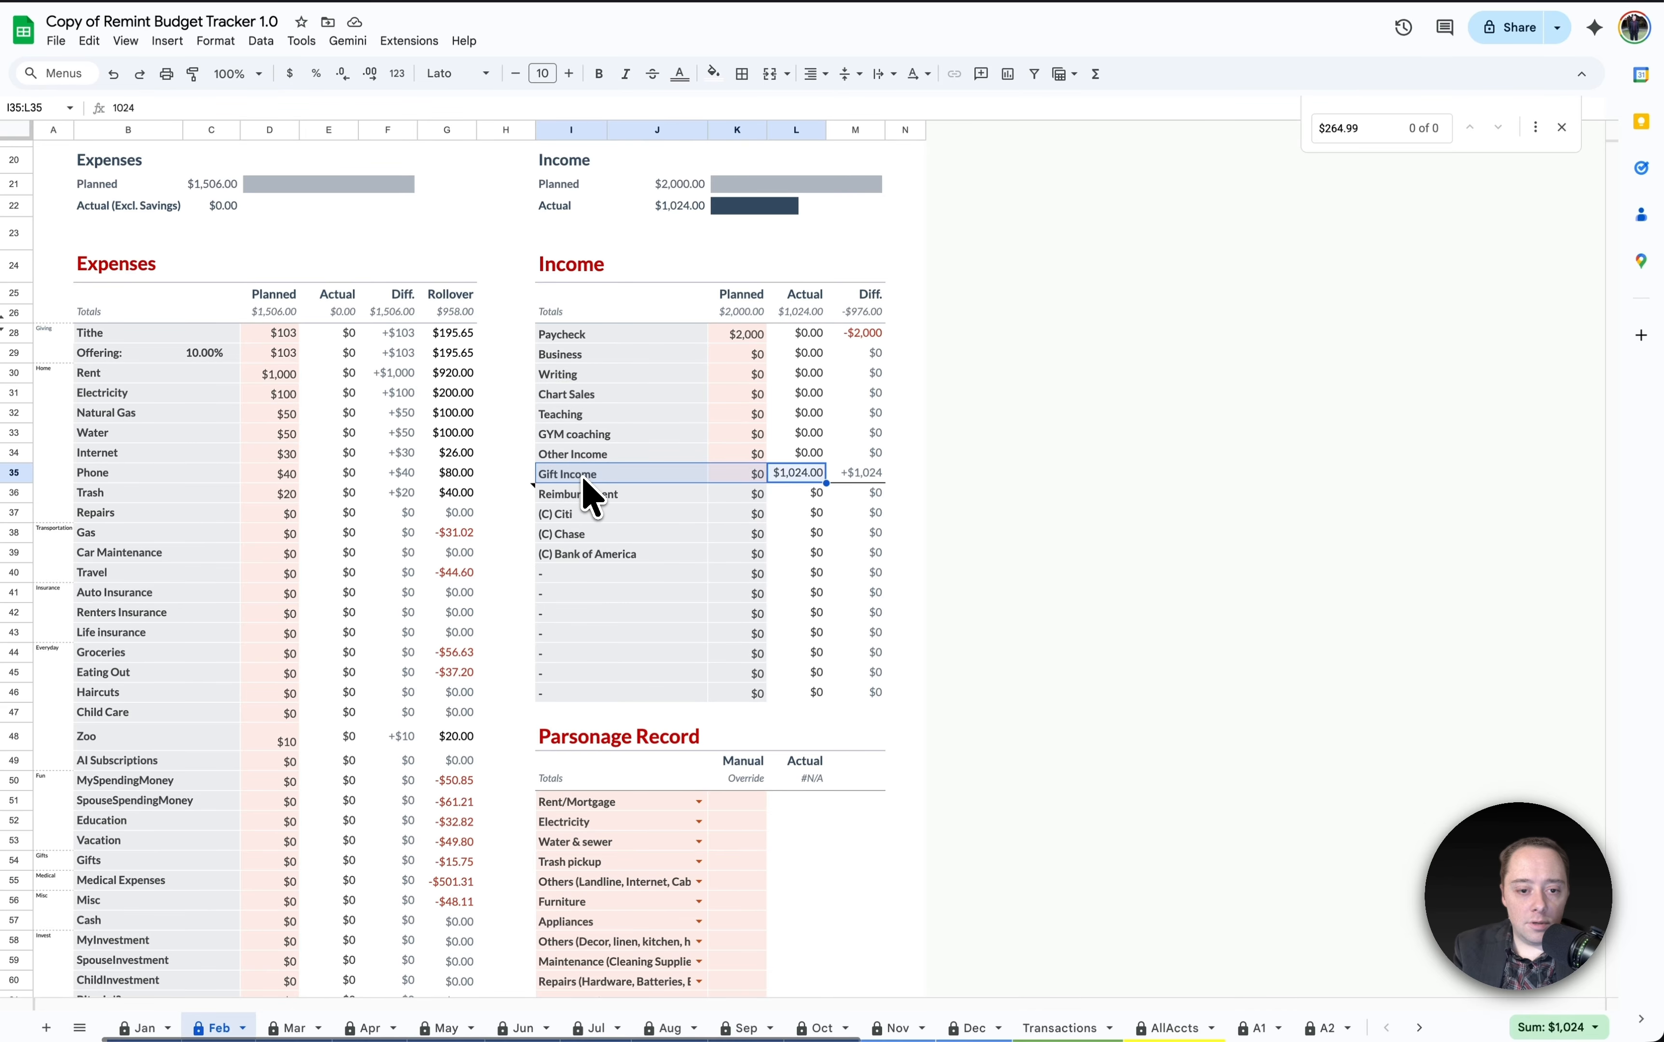
pyautogui.click(806, 471)
pyautogui.click(647, 477)
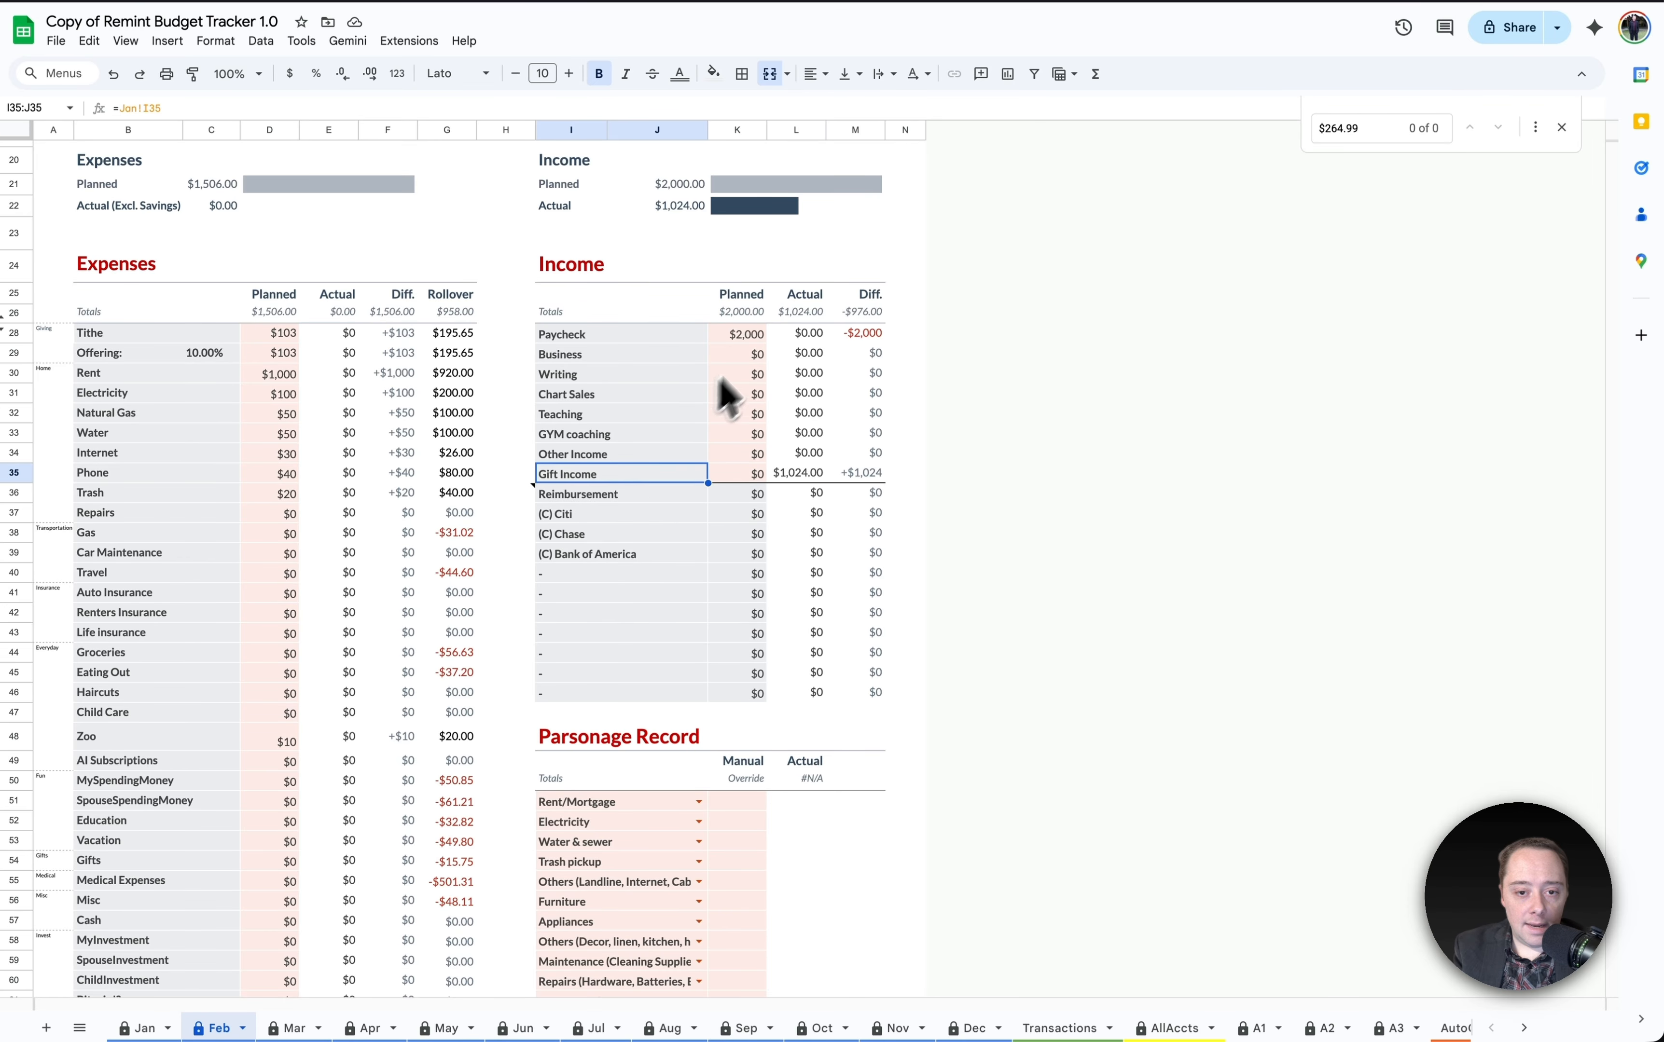
# - Examine the Feb sheet's actual income total, Tax row, balances and planned Gift Income
pyautogui.click(801, 312)
pyautogui.scroll(-3, 650, 550)
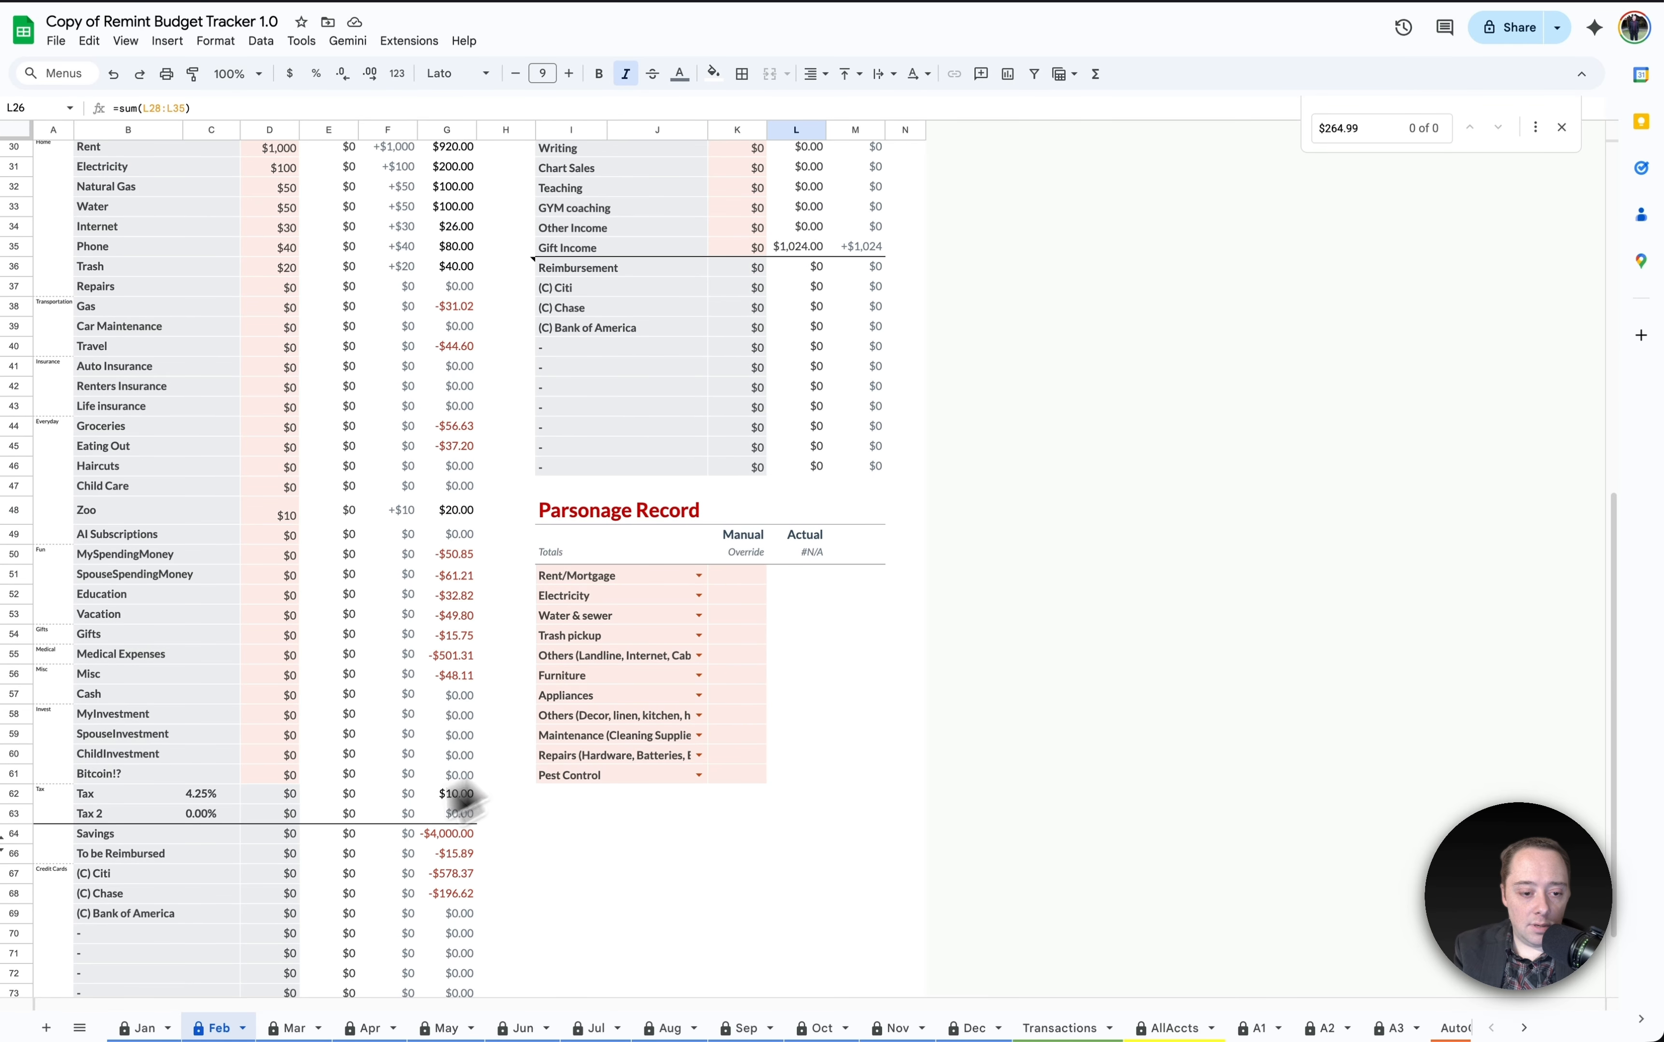
pyautogui.click(371, 796)
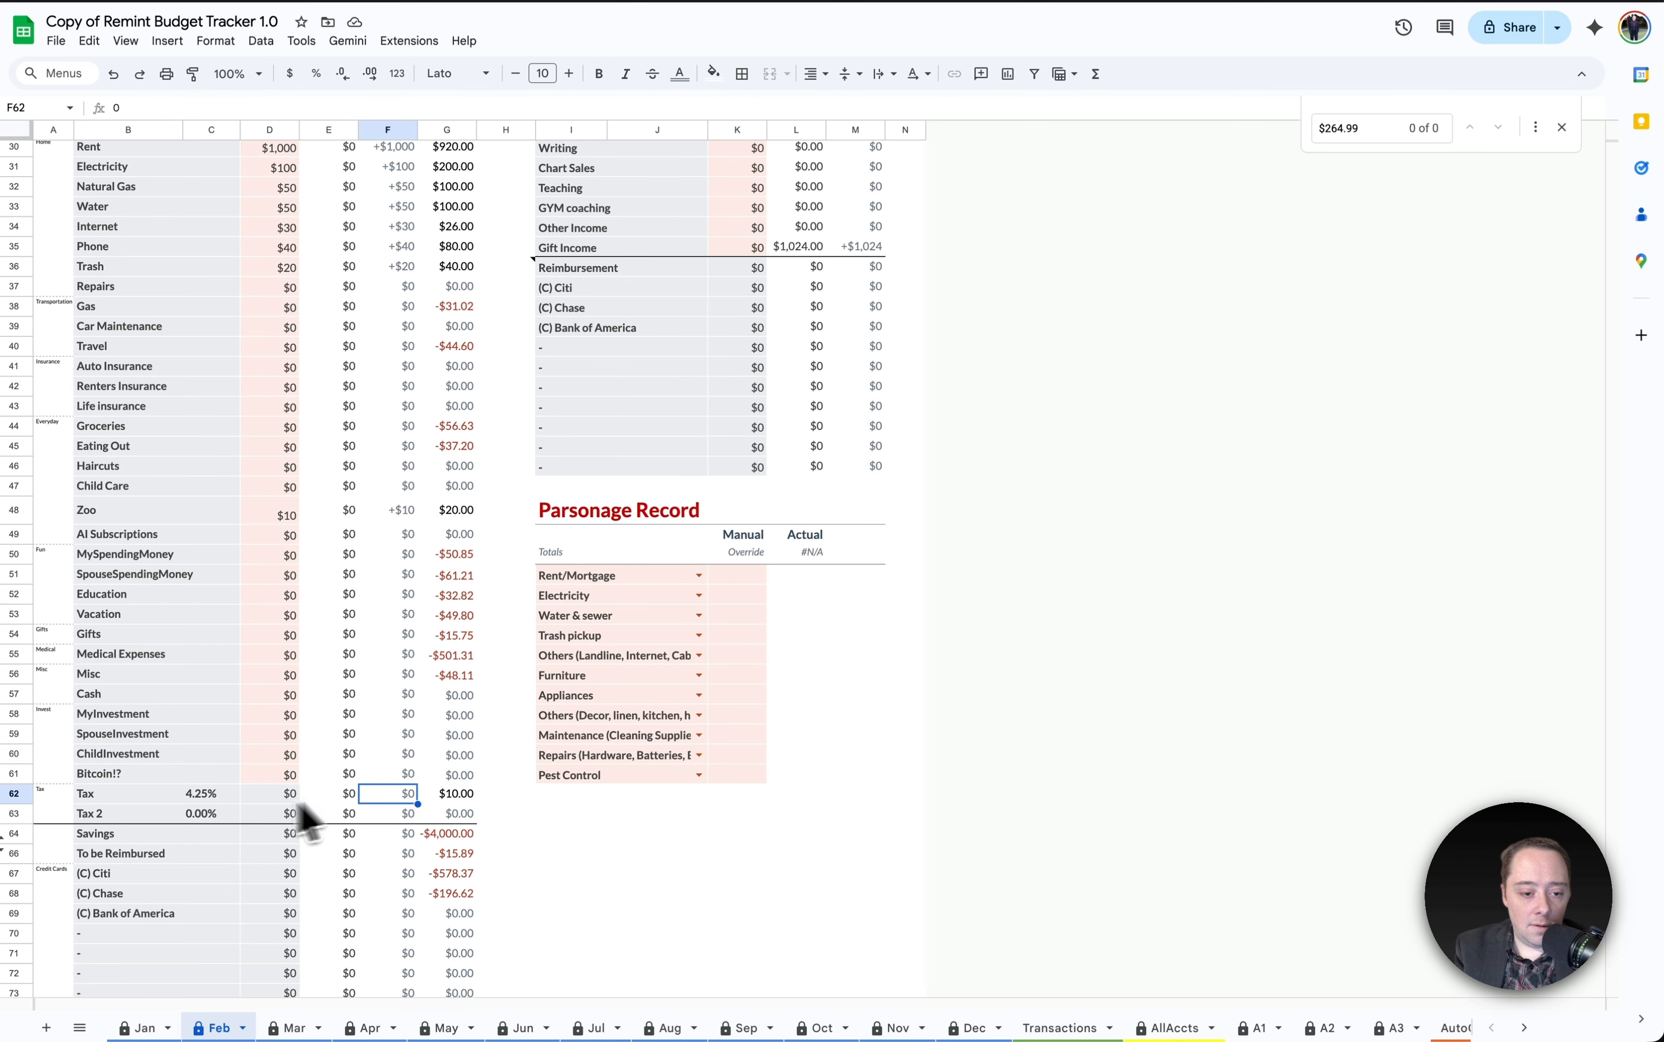
pyautogui.scroll(5, 389, 827)
pyautogui.scroll(-2, 386, 824)
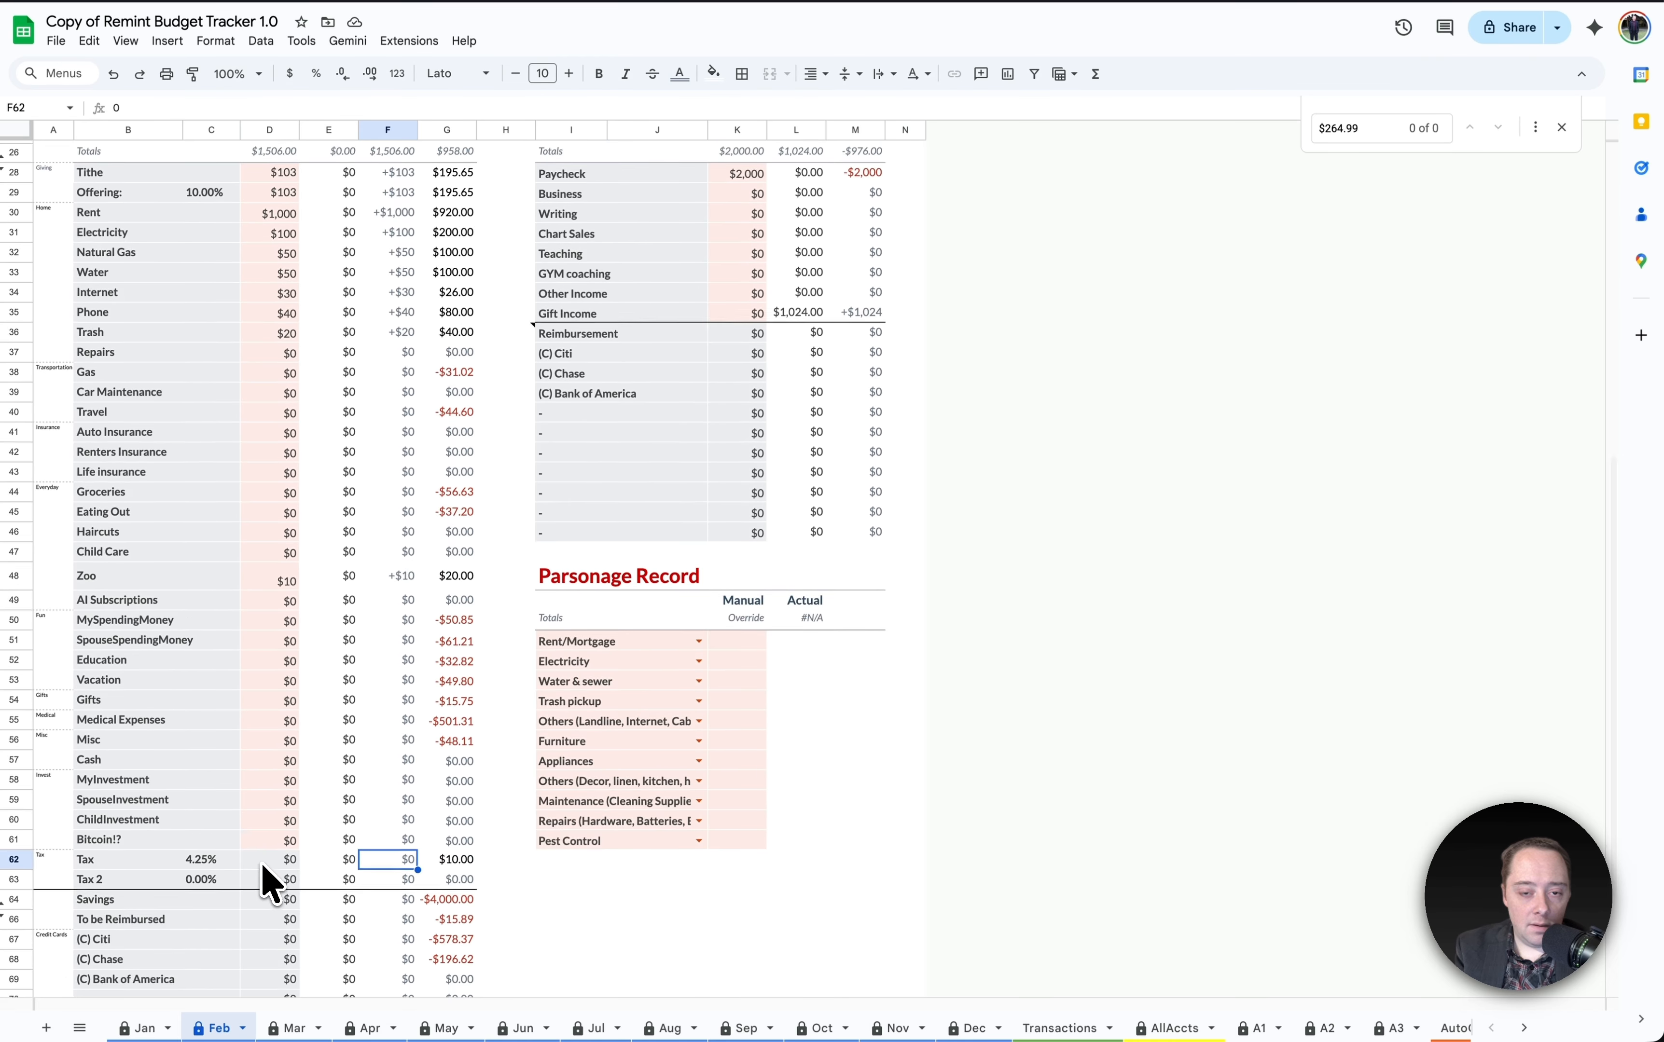
pyautogui.scroll(8, 261, 862)
pyautogui.scroll(-3, 726, 891)
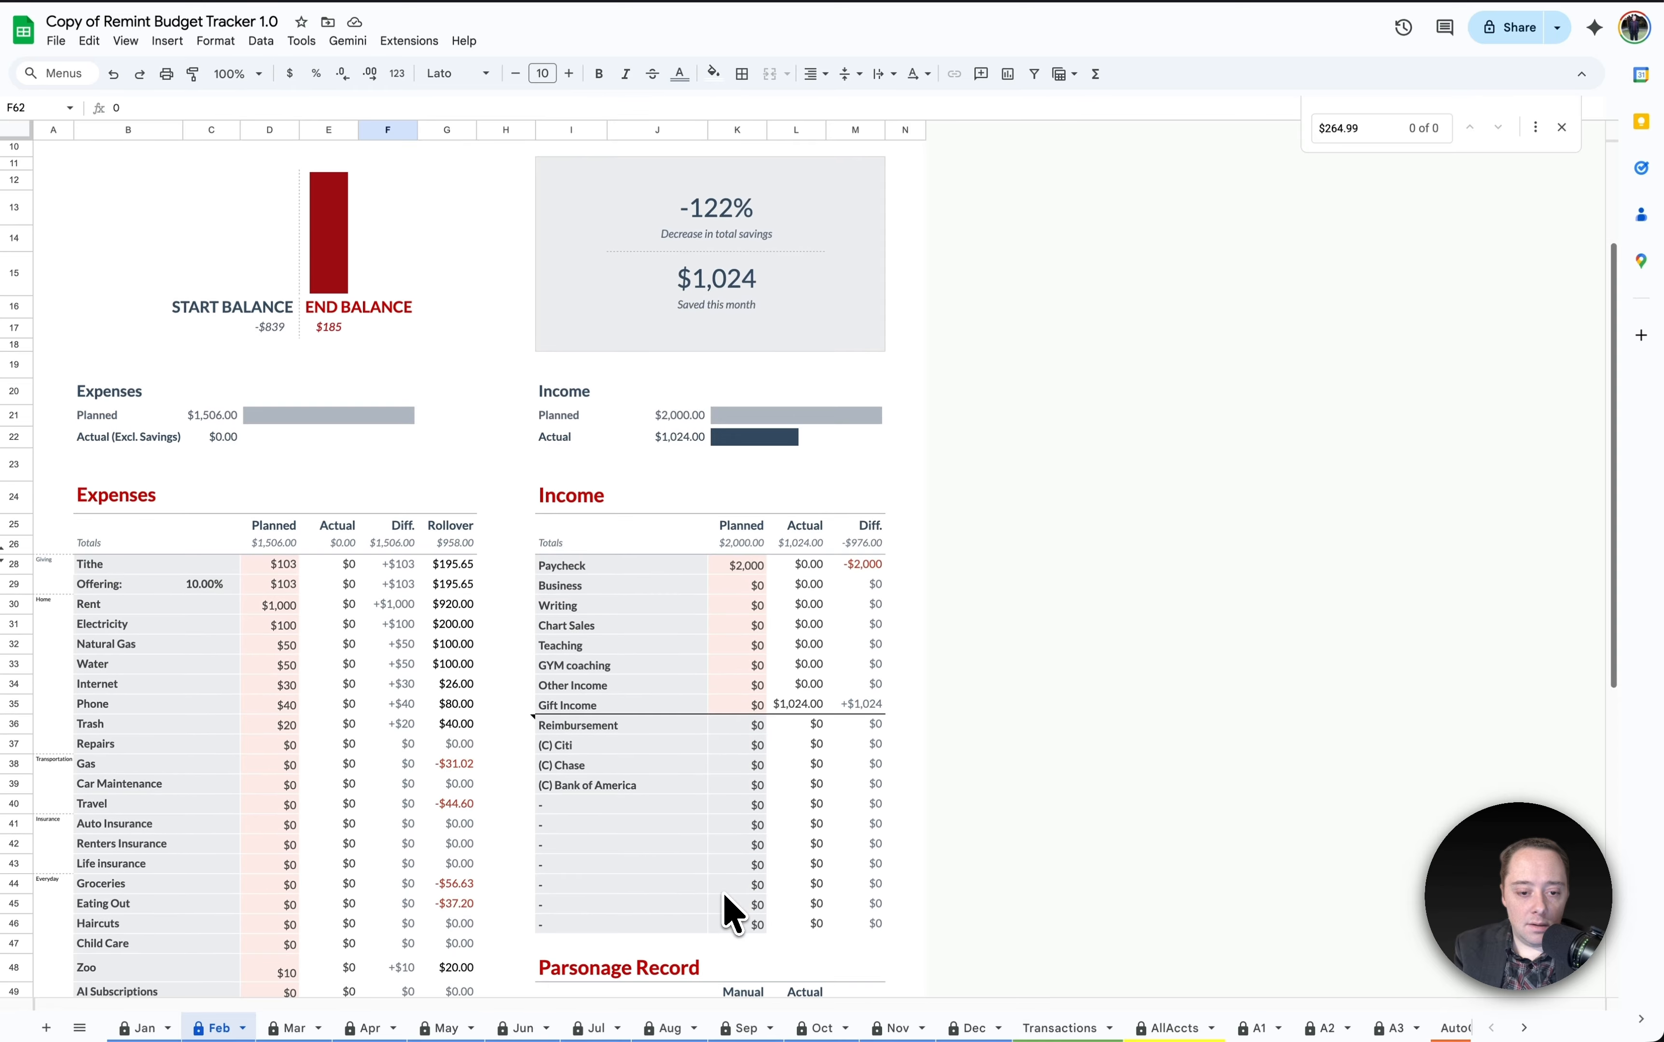
pyautogui.click(750, 709)
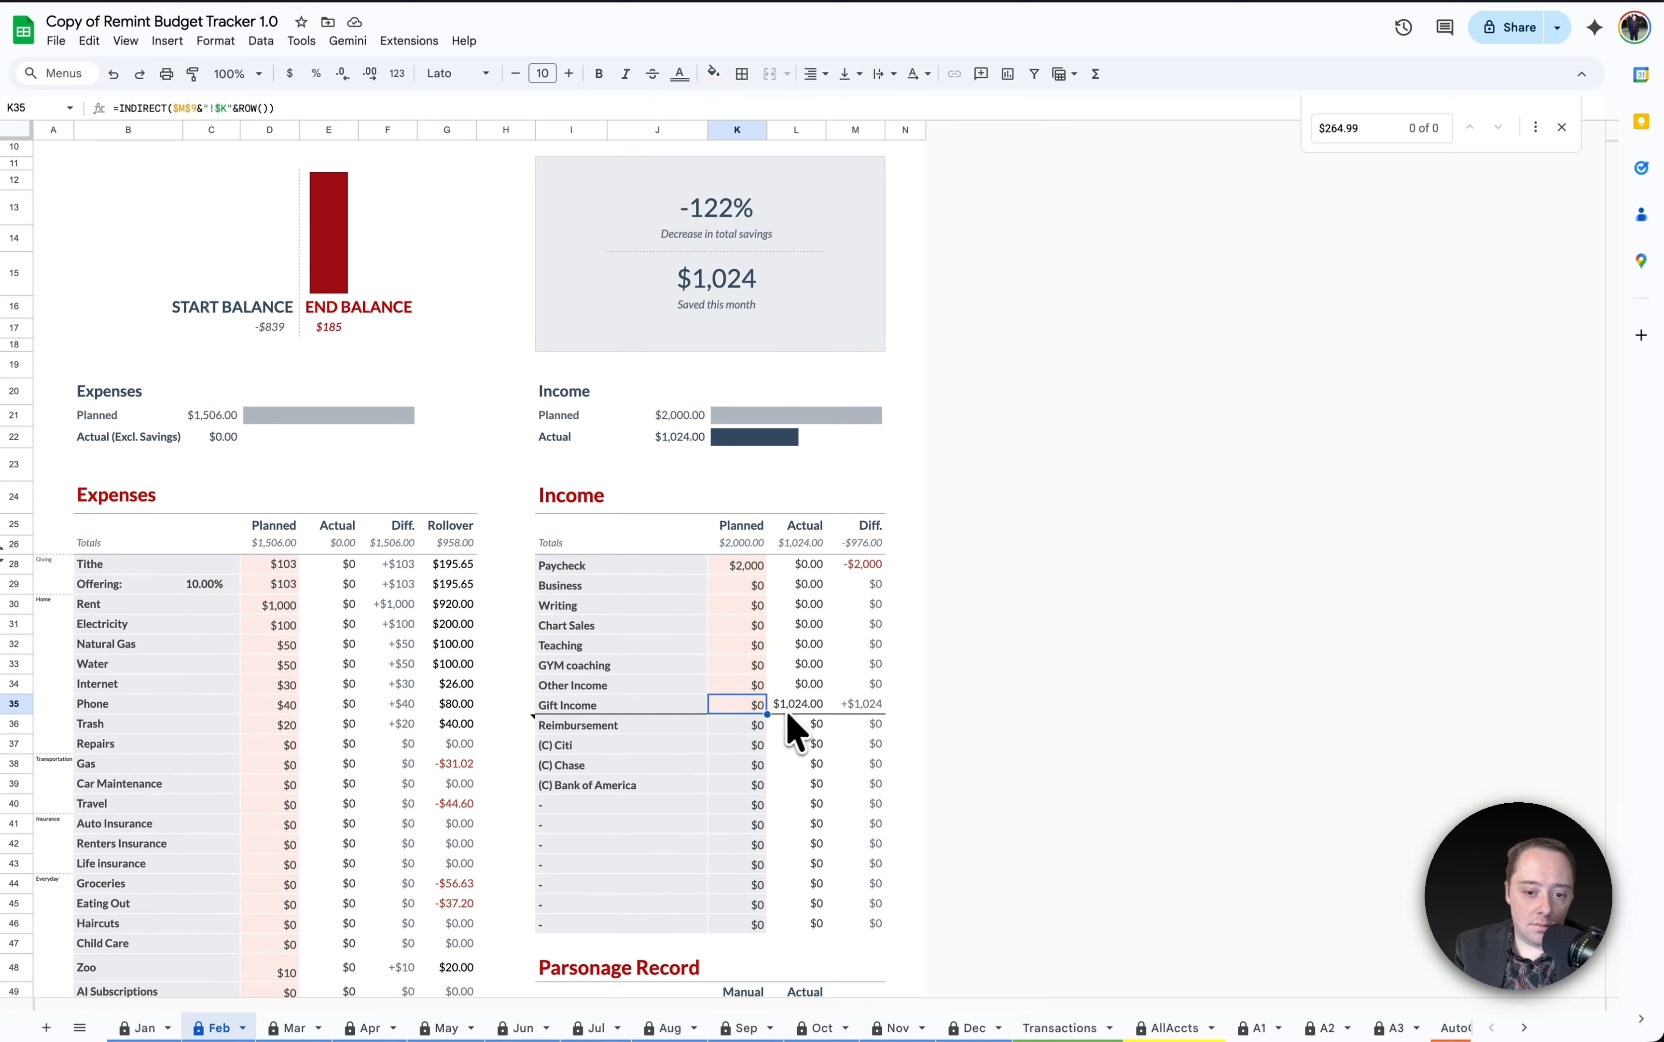
# - Compare the Feb sheet's planned and actual Gift Income with the Tax 2 planned amount and the Other Income row
pyautogui.click(810, 719)
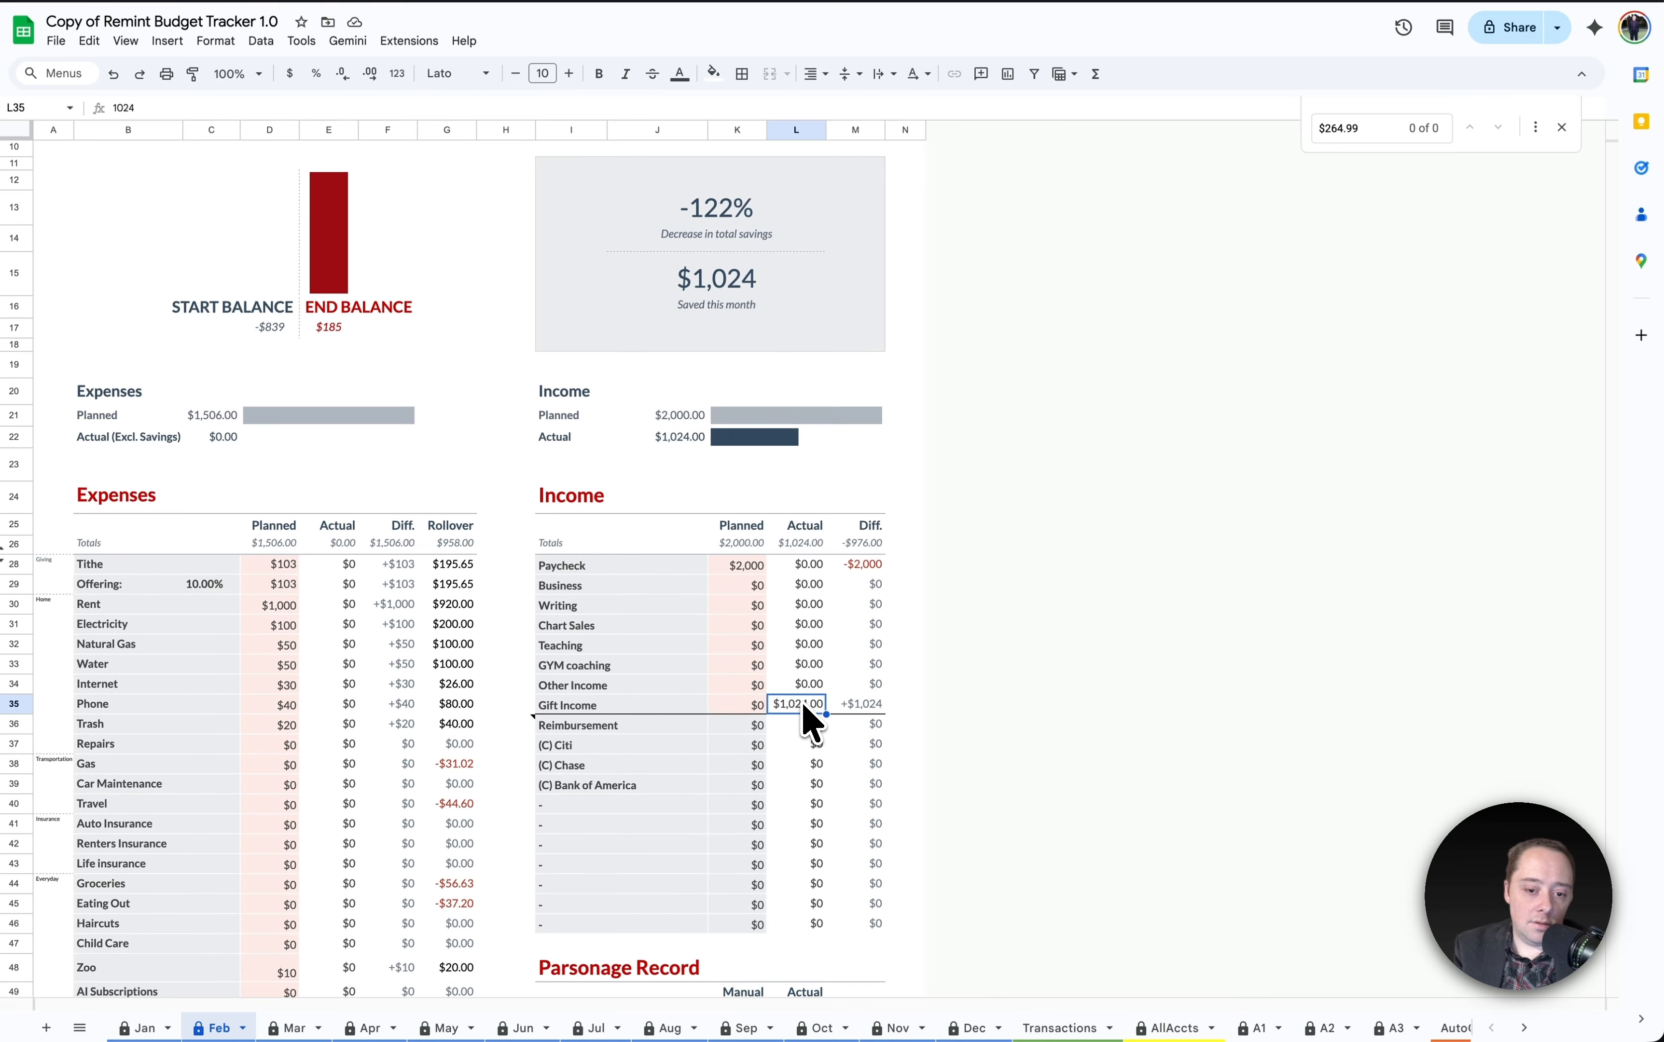
pyautogui.click(749, 711)
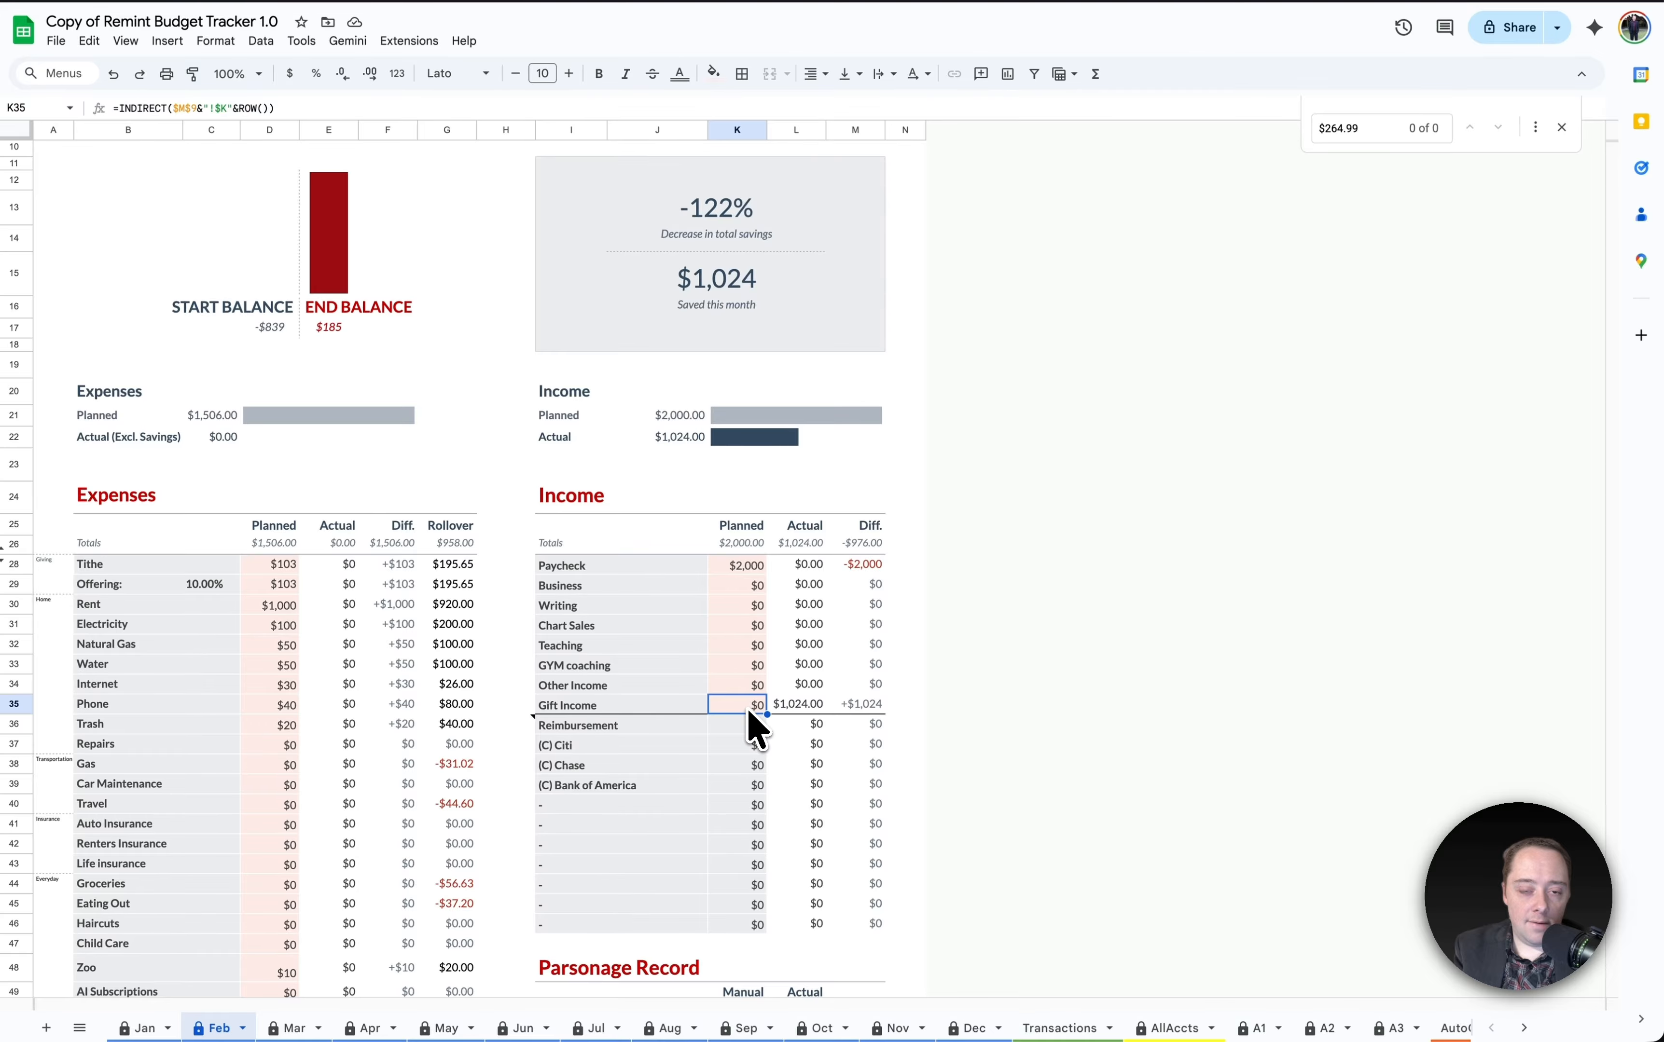
pyautogui.moveTo(587, 710); pyautogui.dragTo(872, 724)
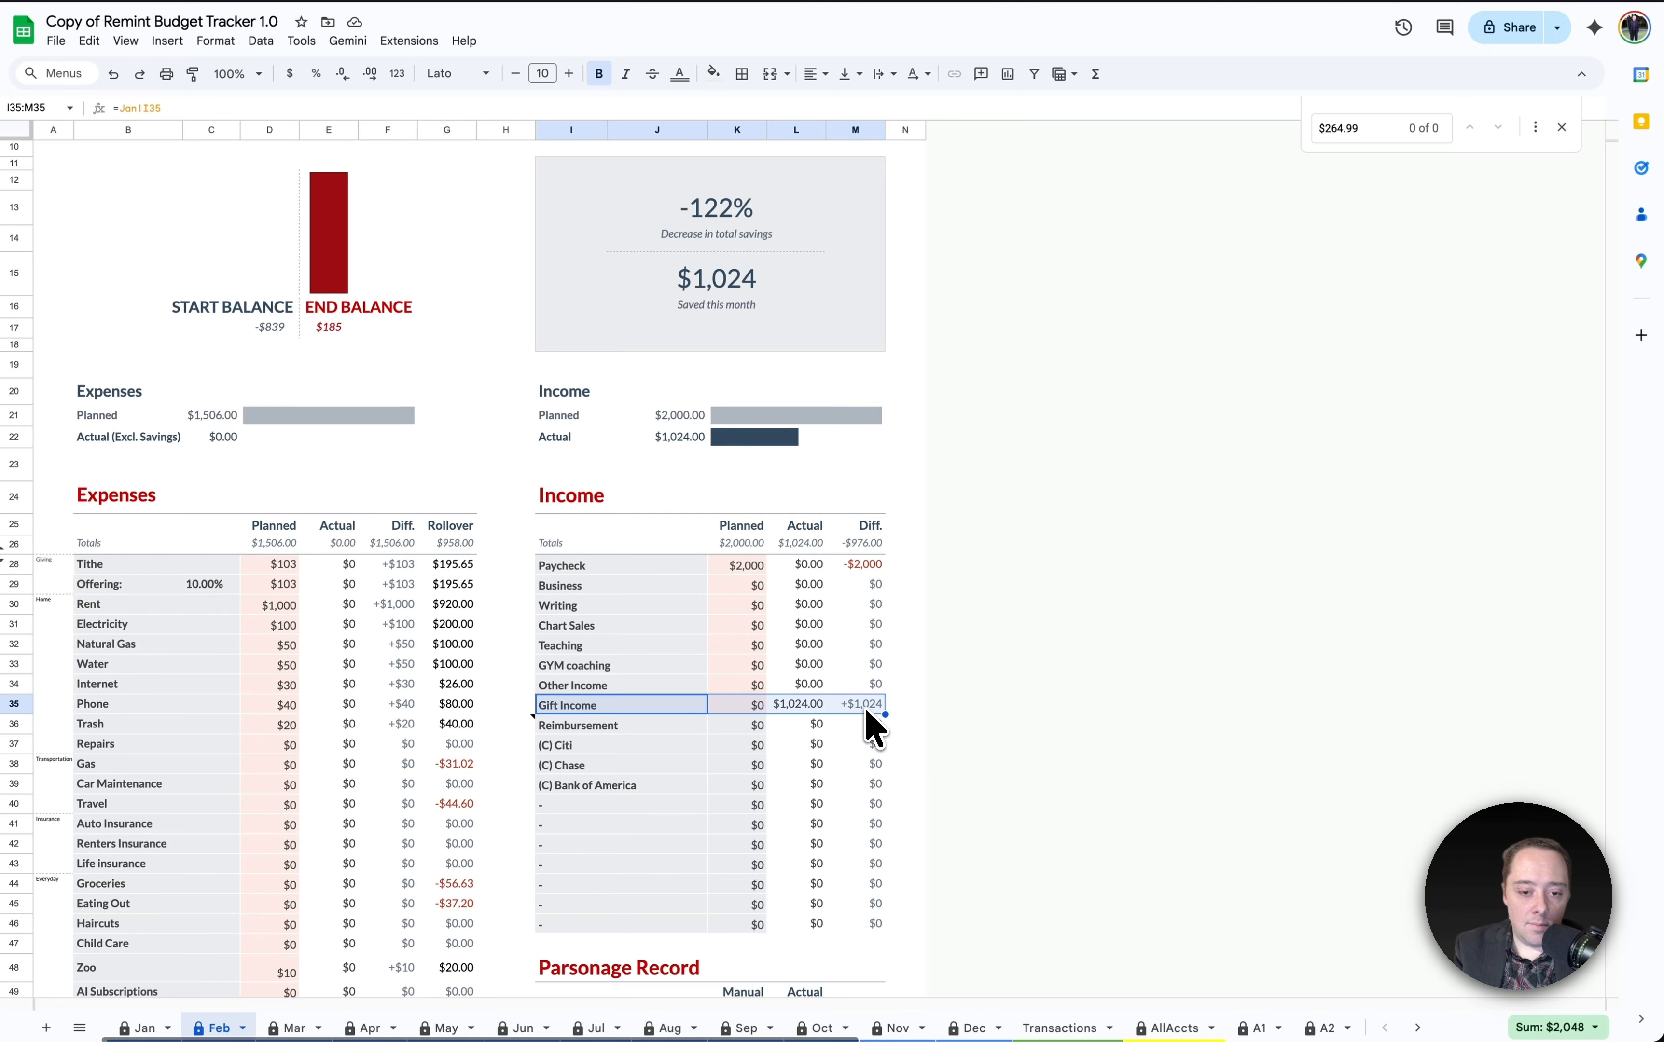
pyautogui.click(743, 688)
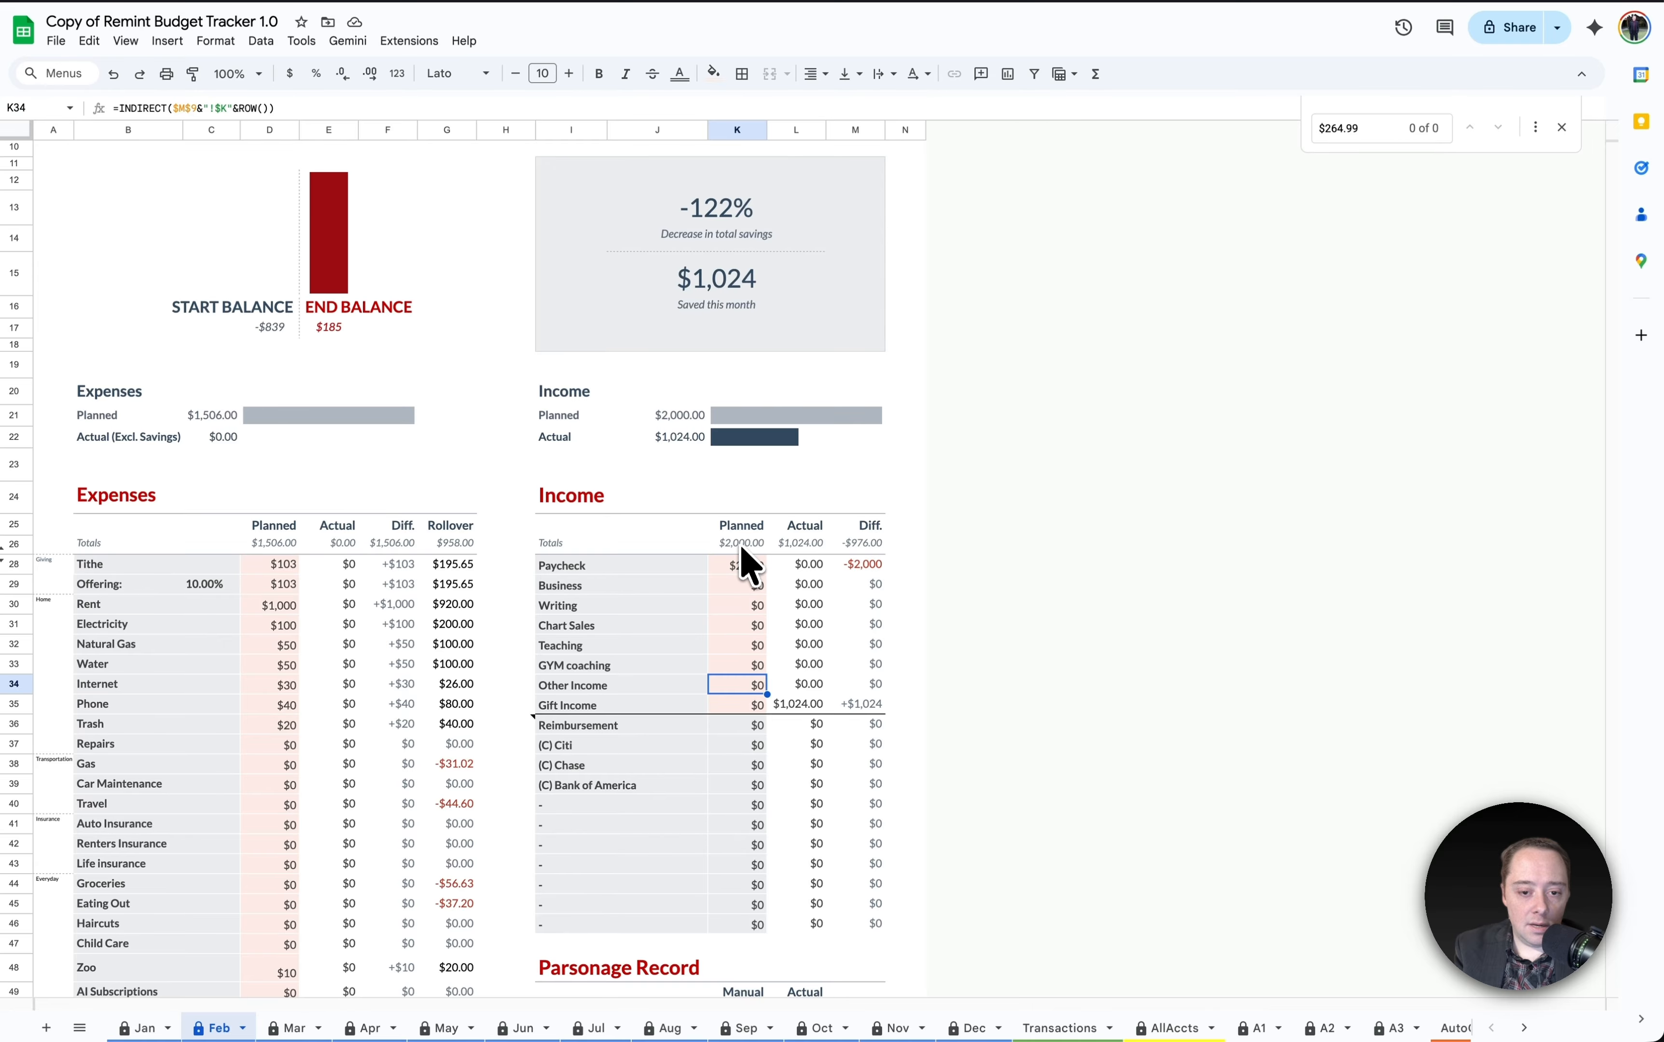
pyautogui.scroll(-6, 762, 665)
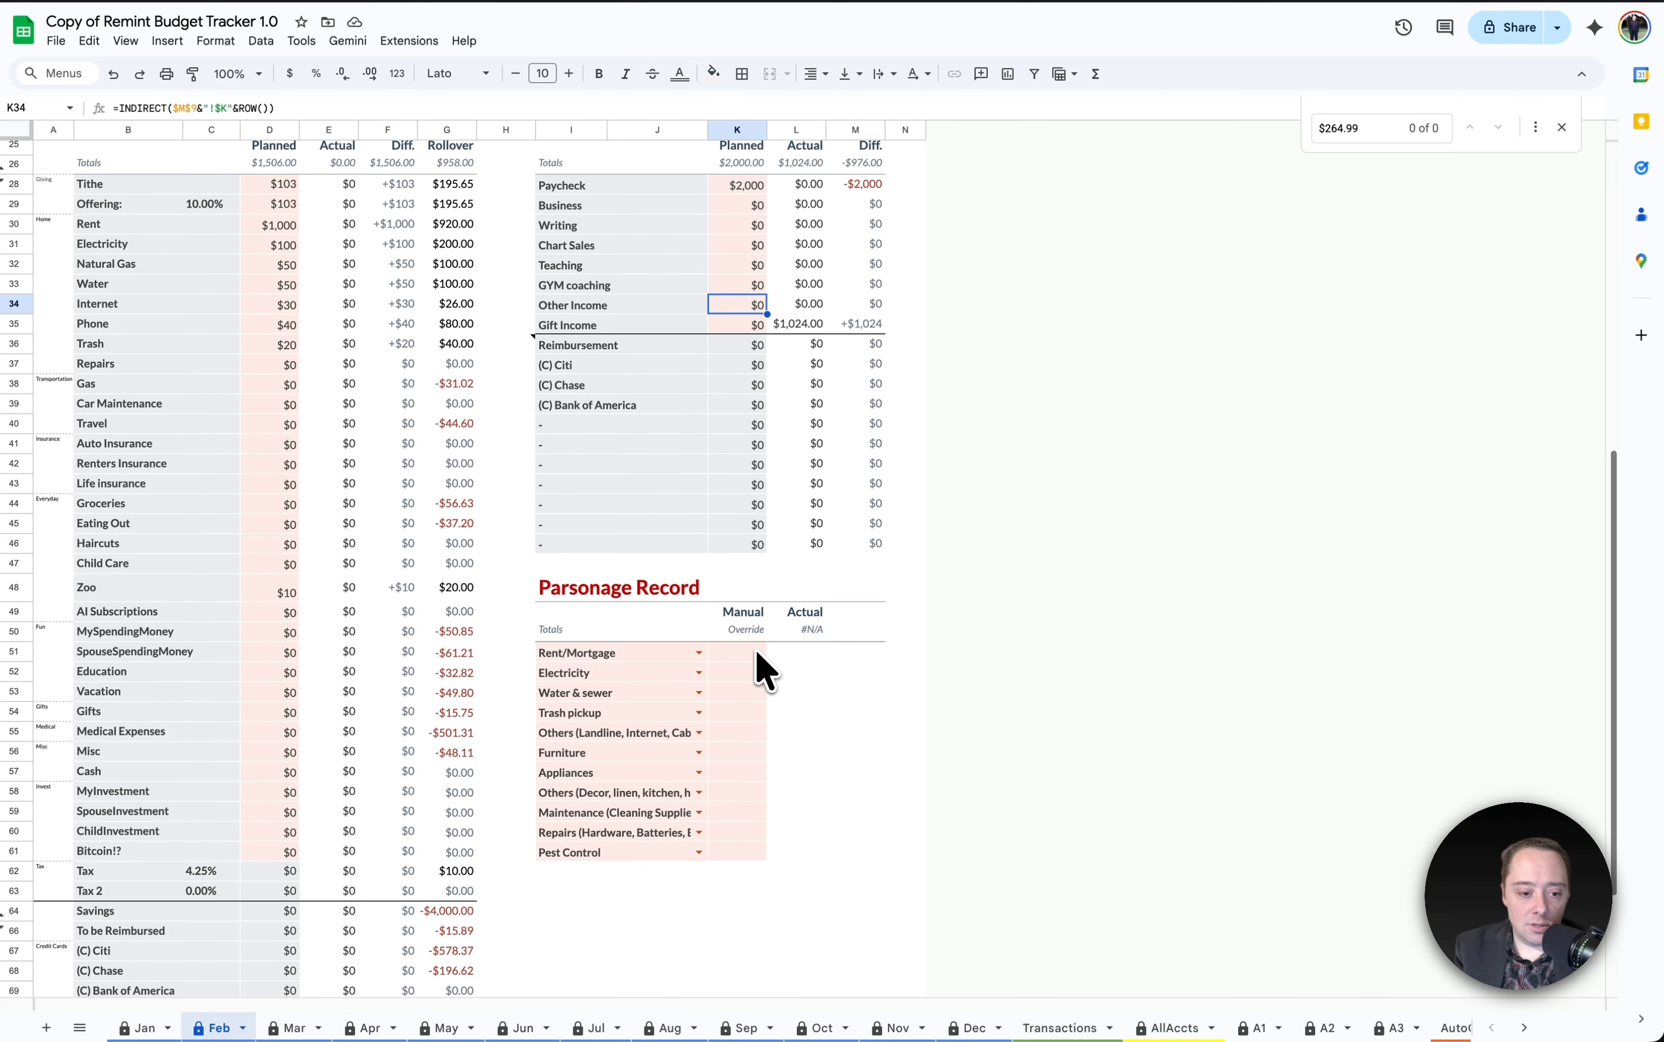
pyautogui.click(274, 891)
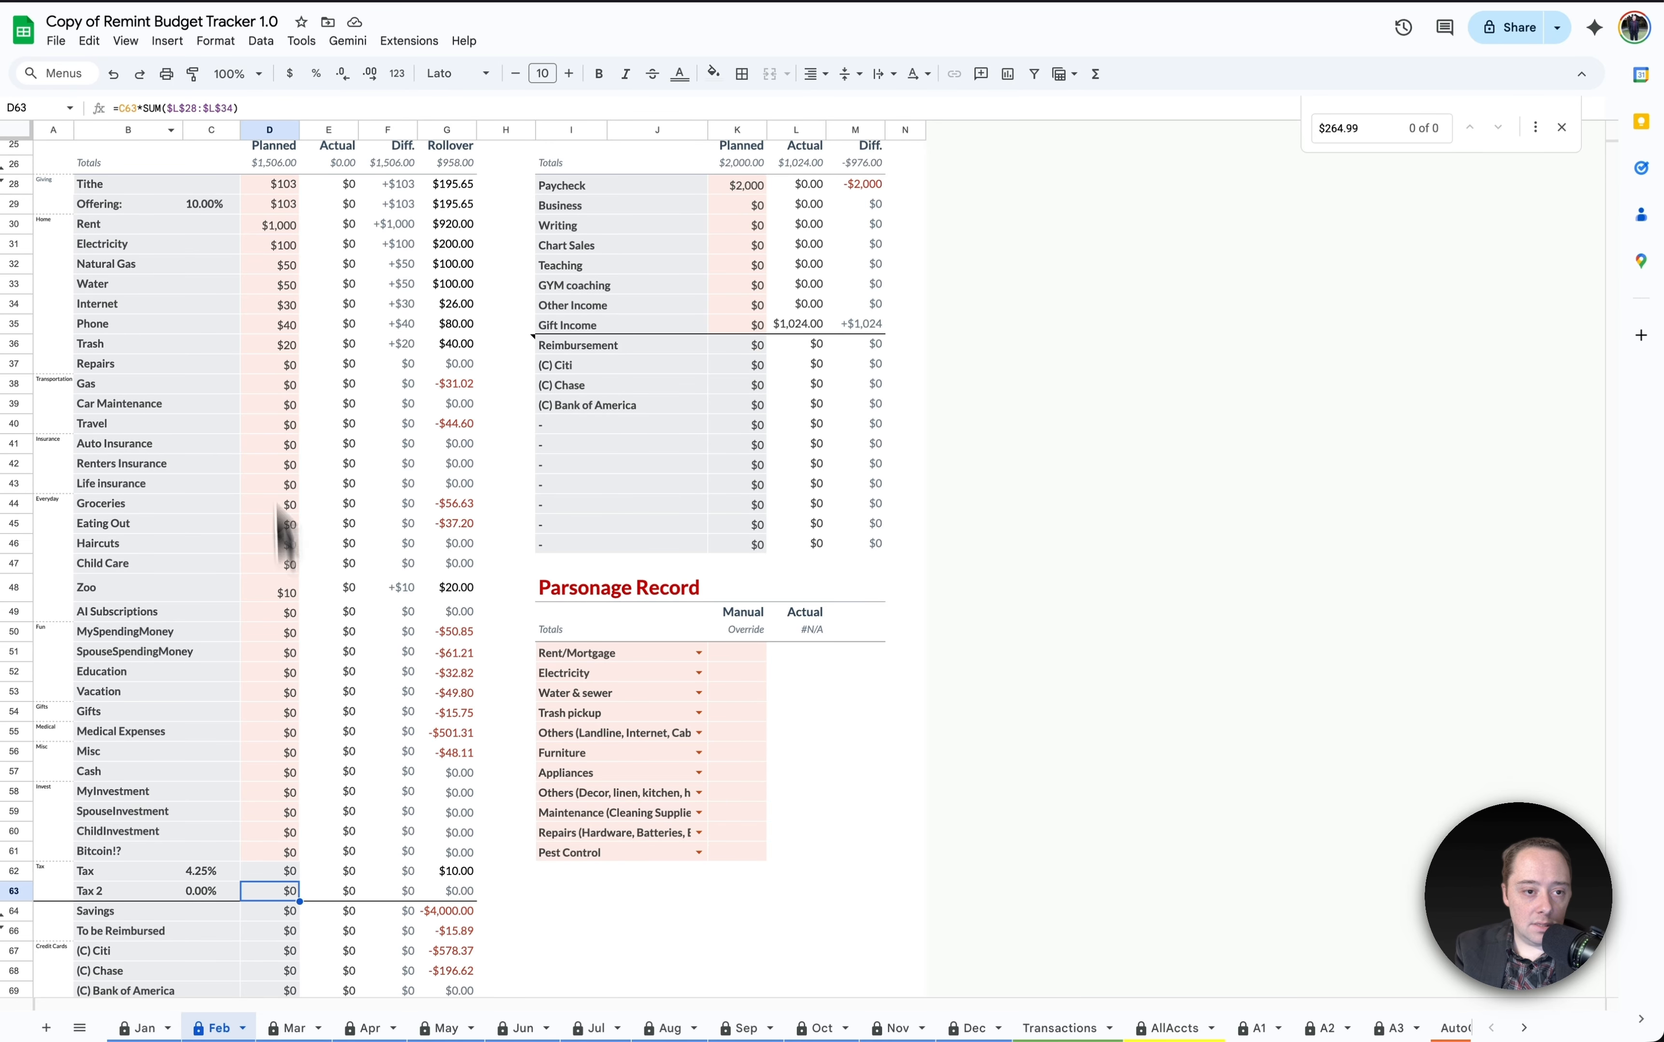
pyautogui.scroll(2, 620, 359)
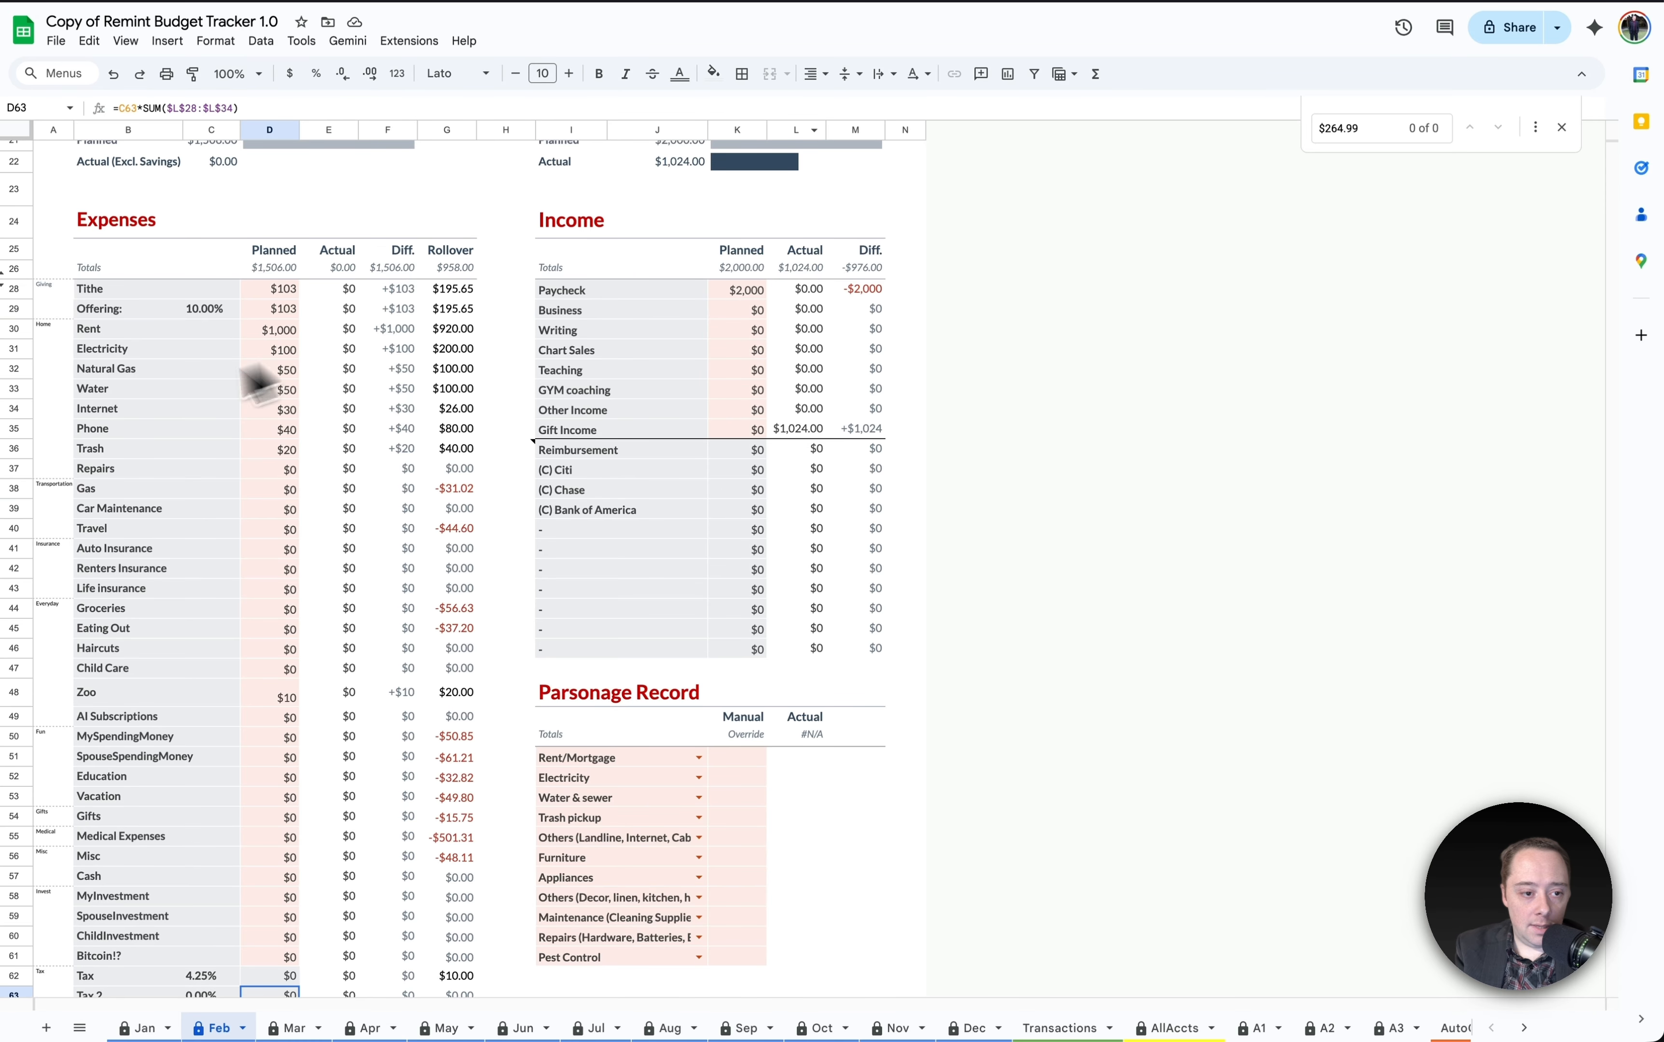
pyautogui.moveTo(730, 410); pyautogui.dragTo(802, 409)
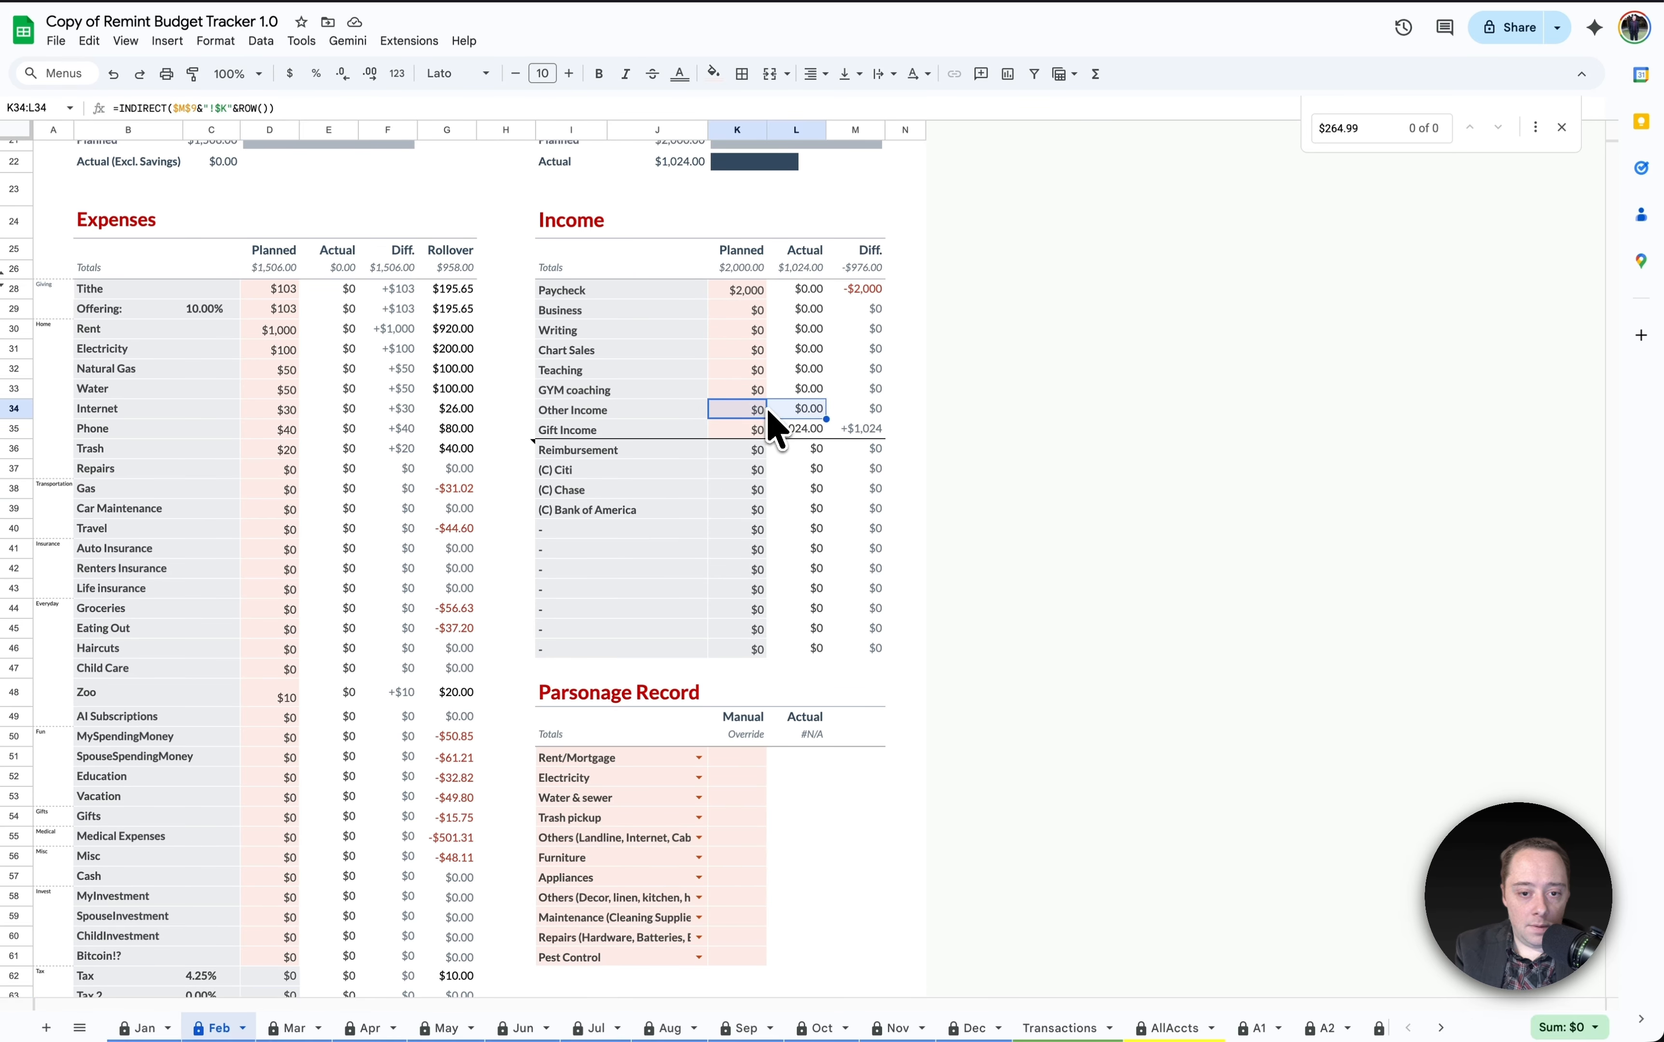
pyautogui.scroll(-5, 779, 425)
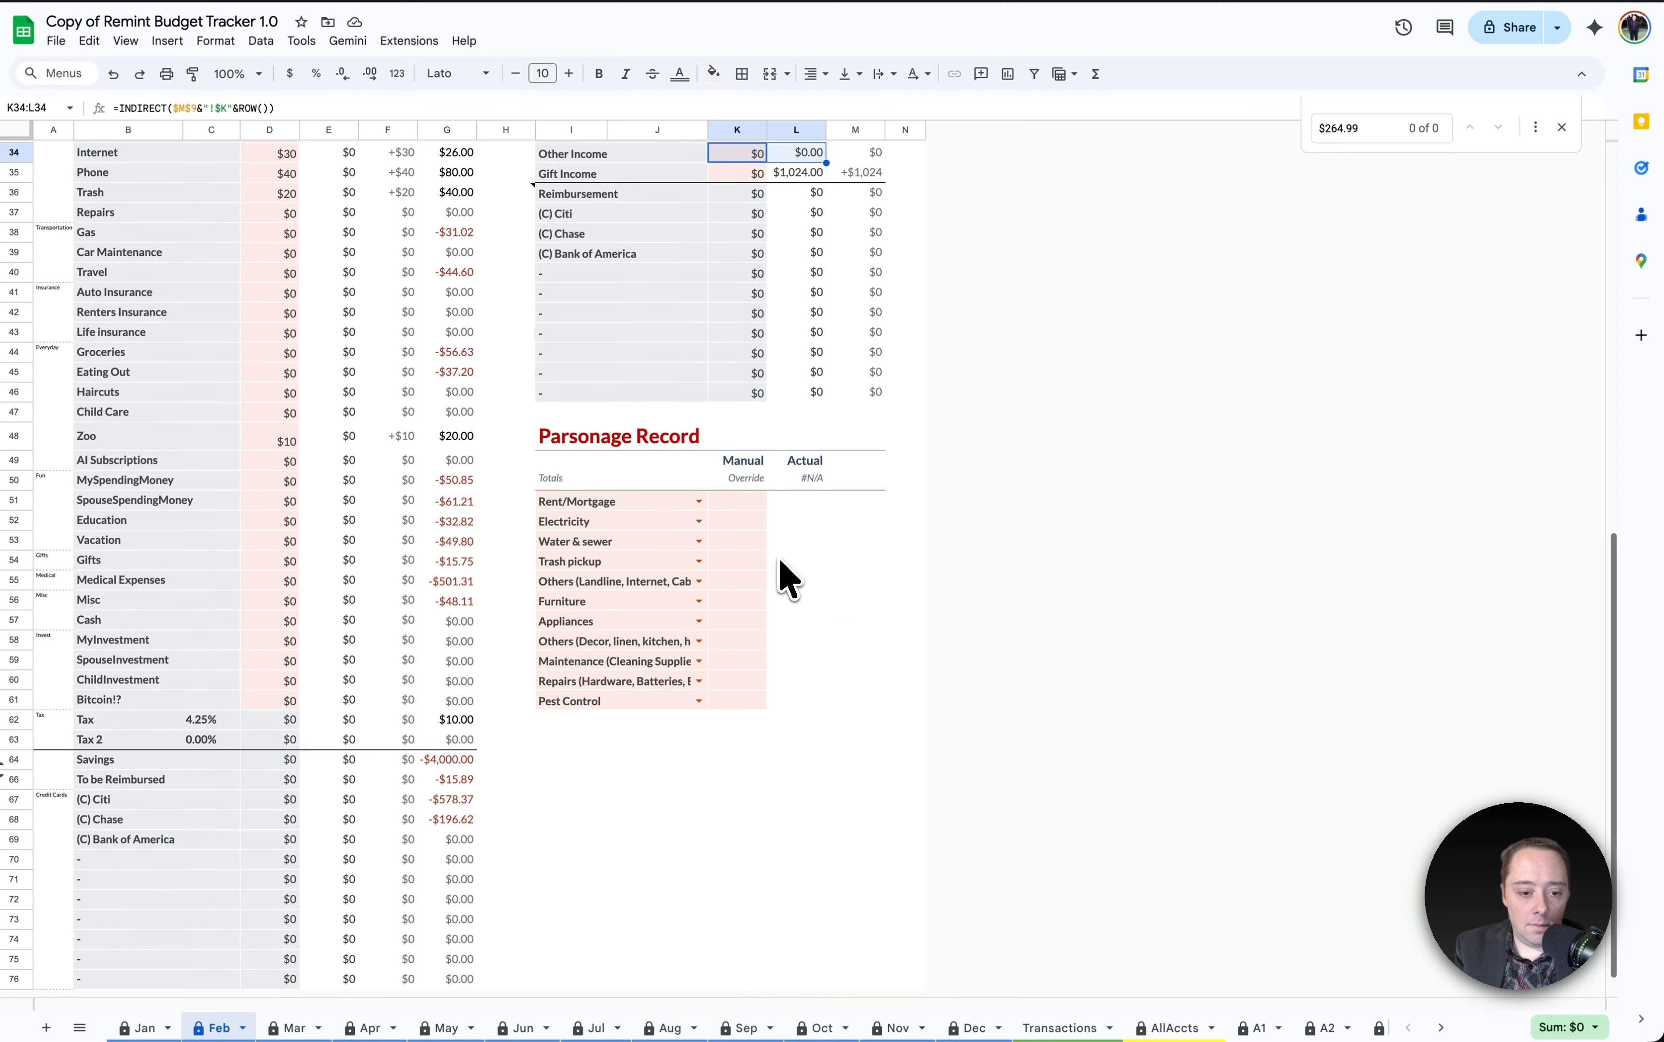
pyautogui.scroll(4, 784, 583)
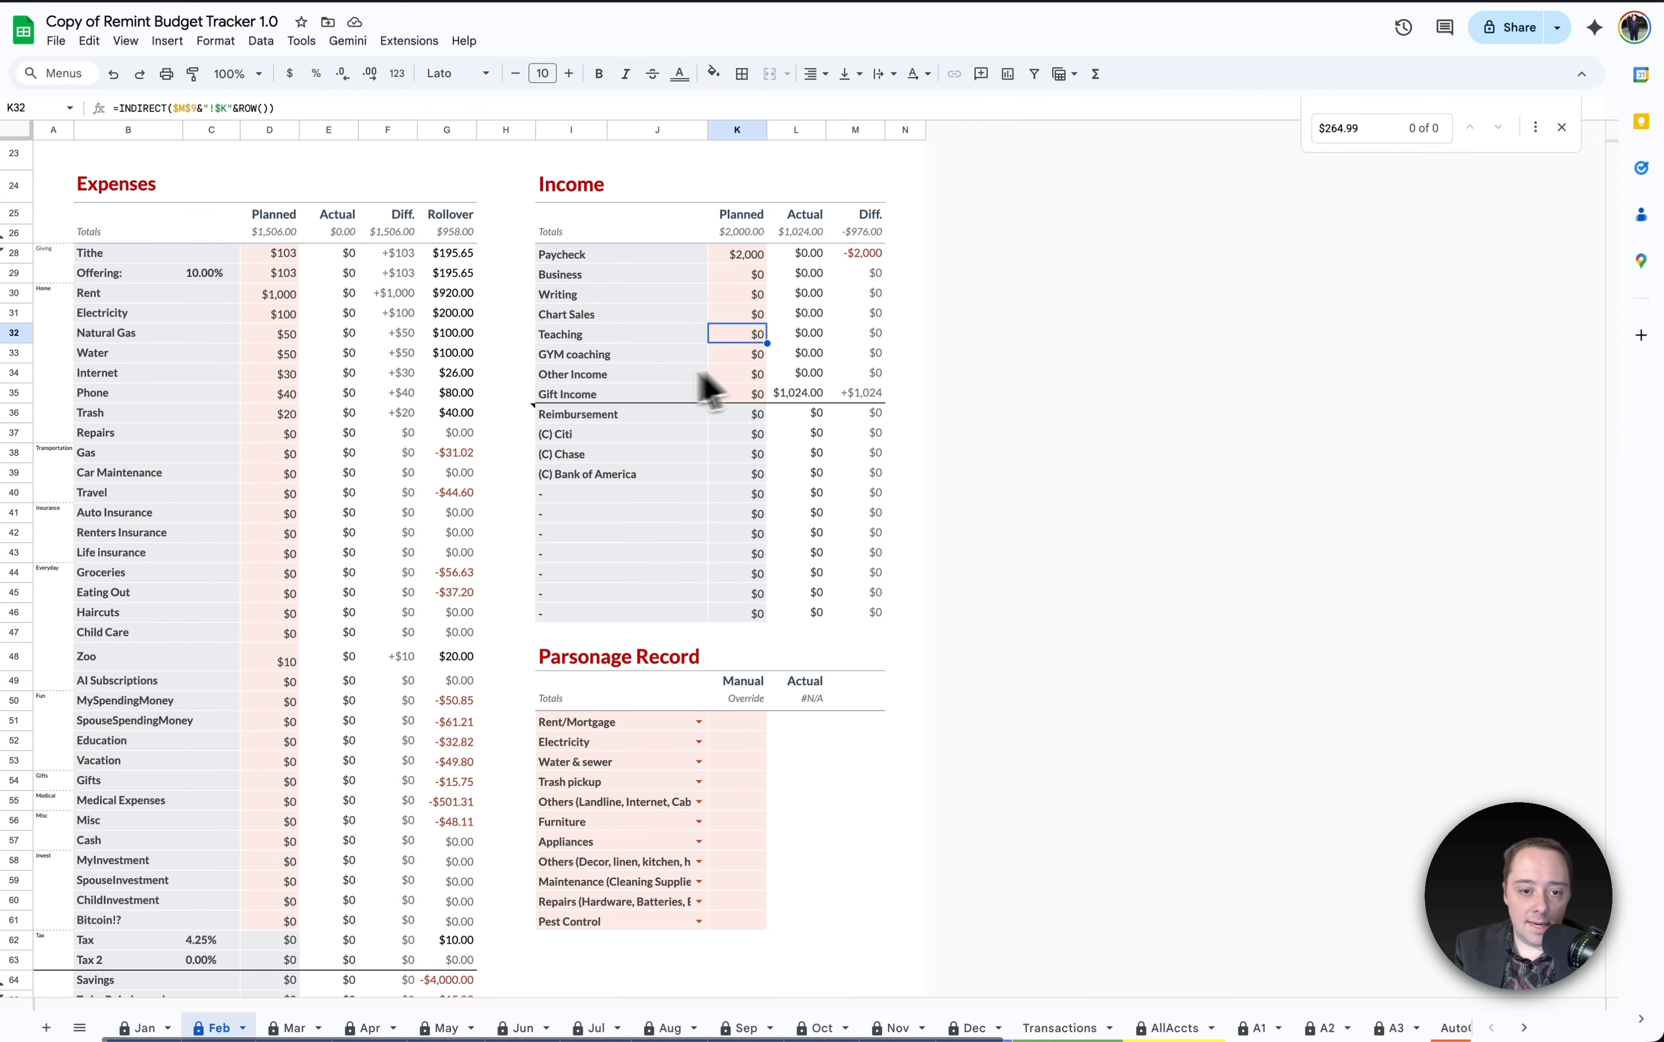
# - Examine the Feb income categories from Business to Other Income, and the Gift Income row beneath them
pyautogui.moveTo(586, 375); pyautogui.dragTo(582, 268)
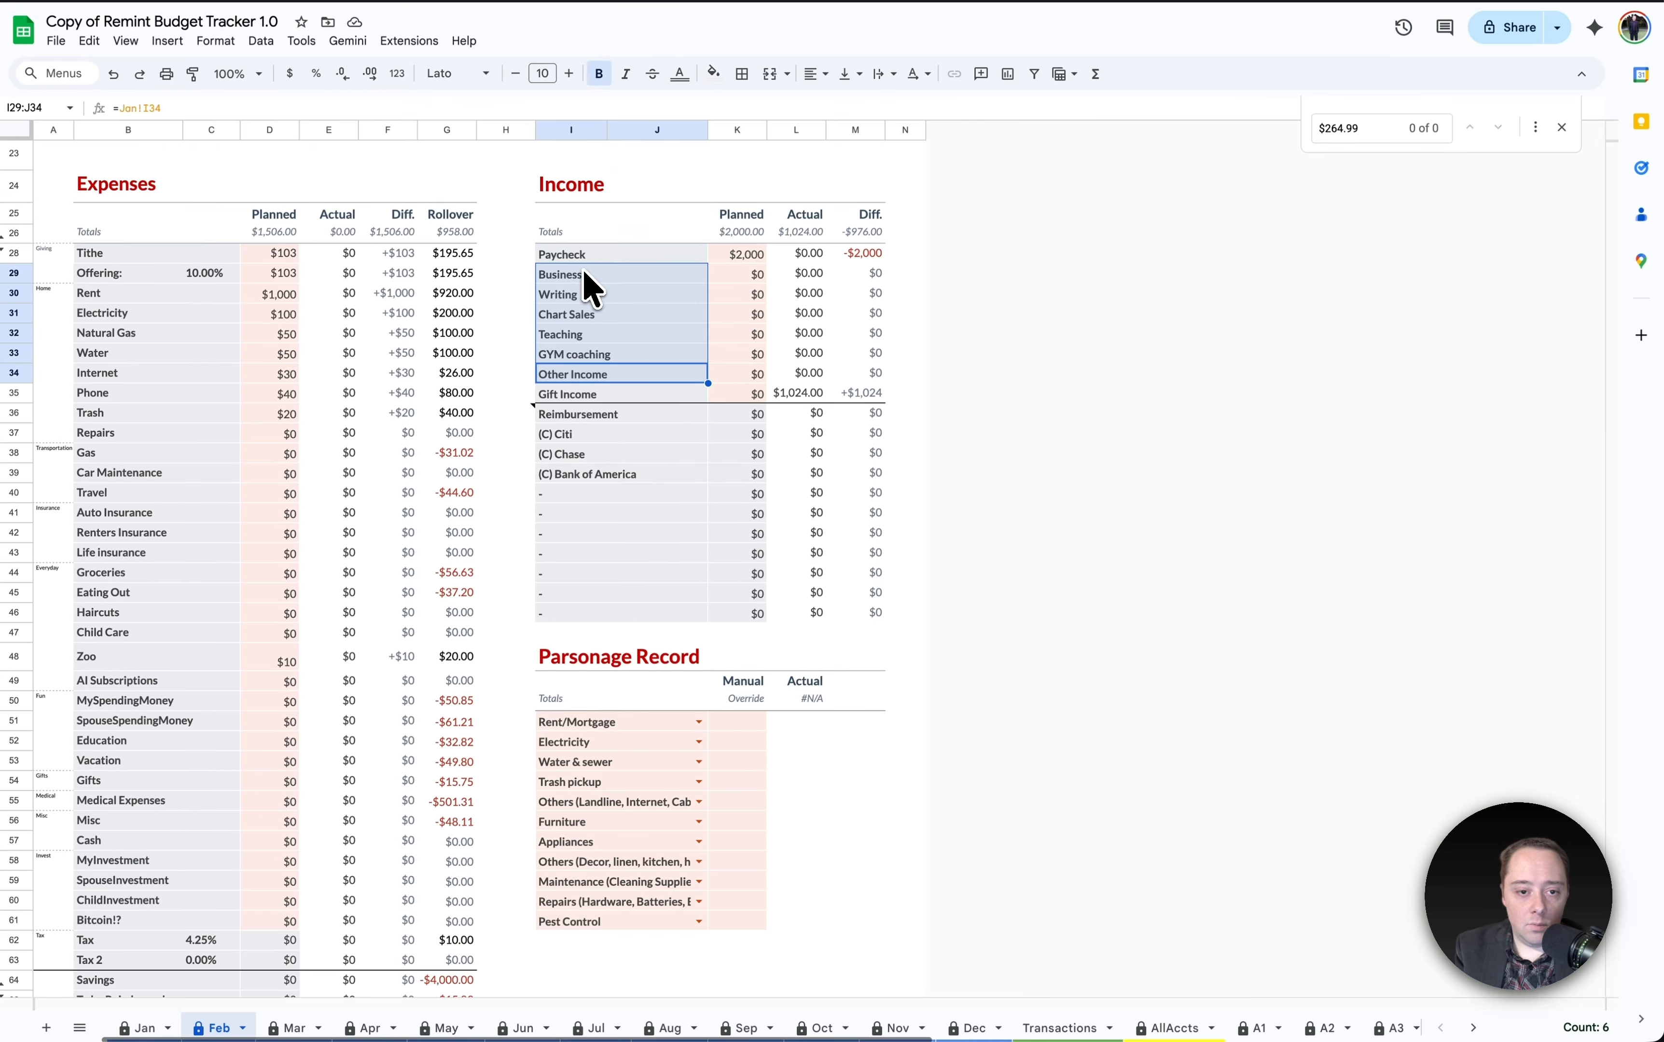
pyautogui.click(759, 320)
pyautogui.moveTo(551, 394); pyautogui.dragTo(779, 396)
pyautogui.click(779, 396)
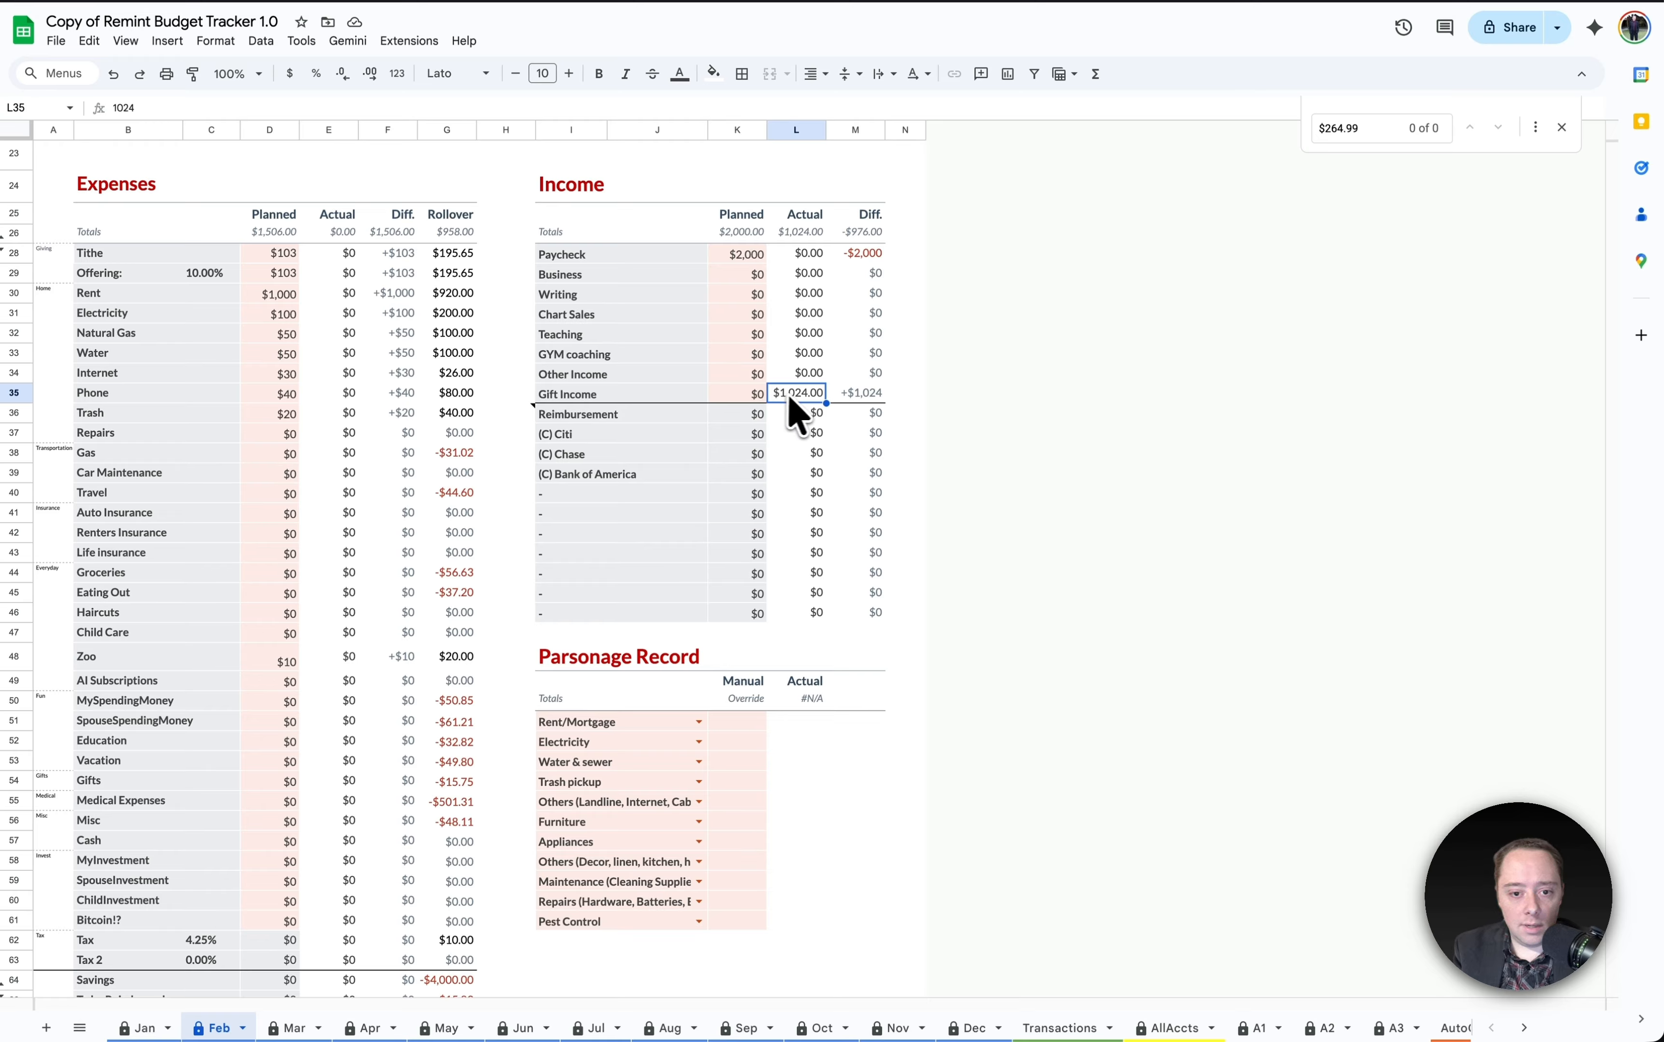
pyautogui.moveTo(861, 396); pyautogui.dragTo(621, 413)
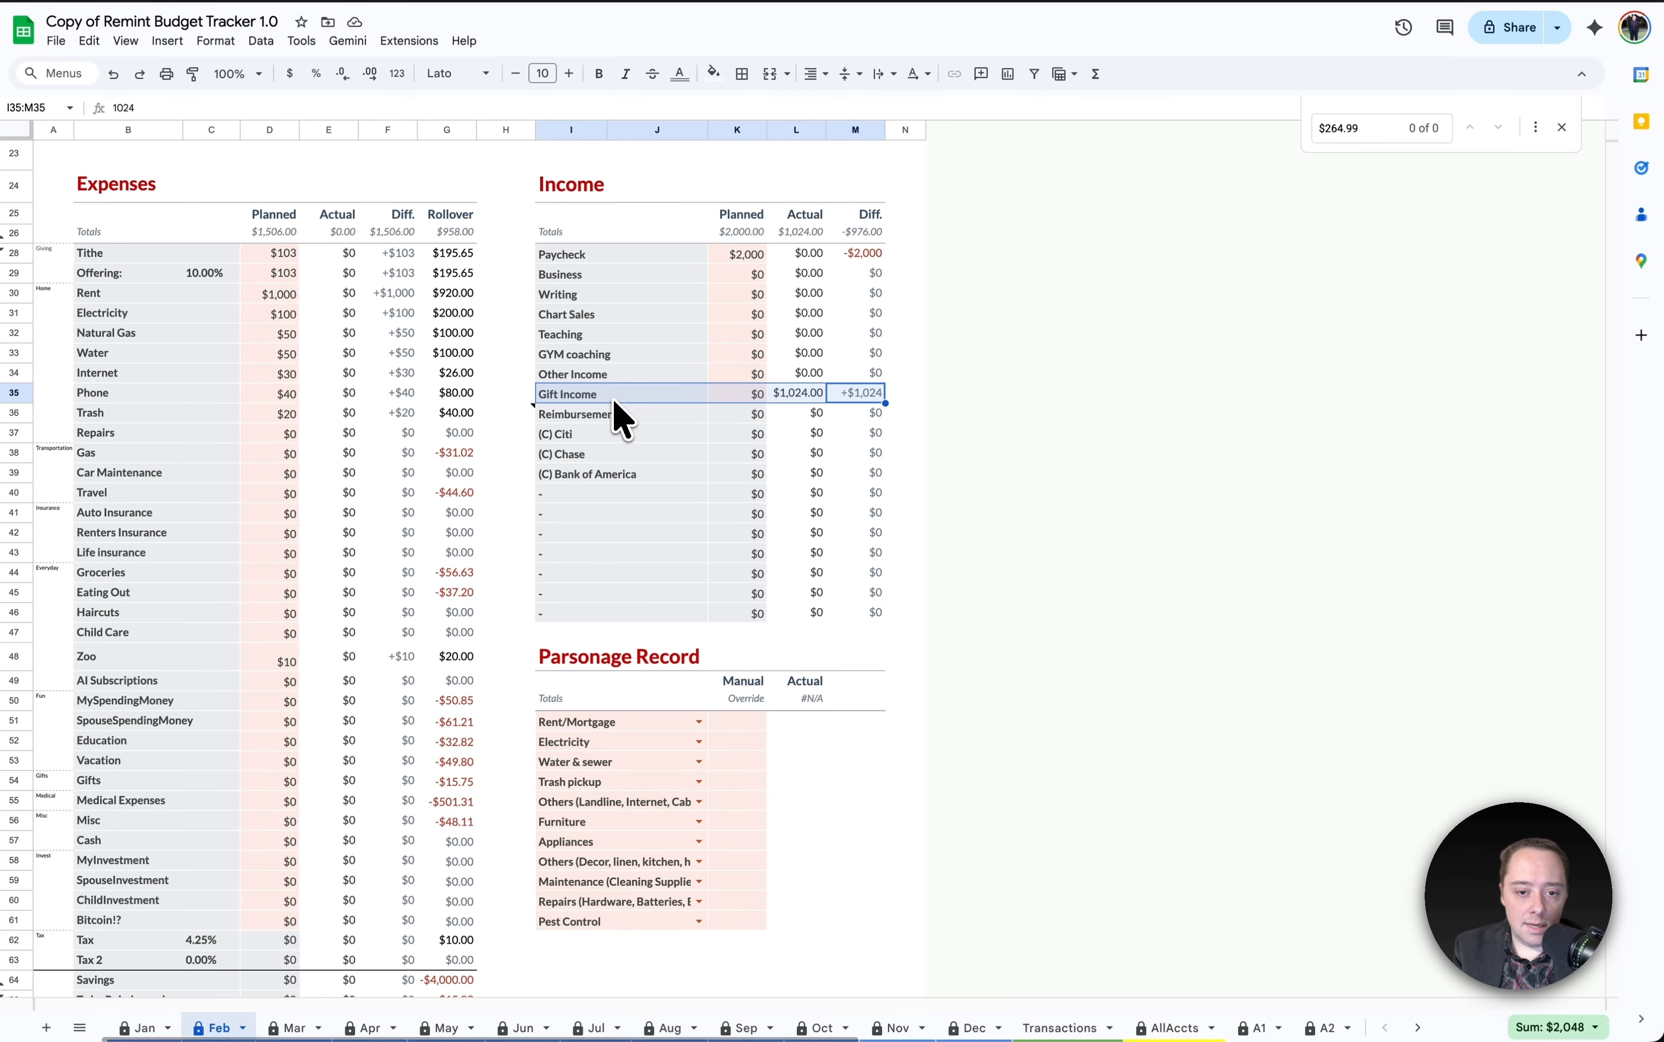
pyautogui.click(686, 576)
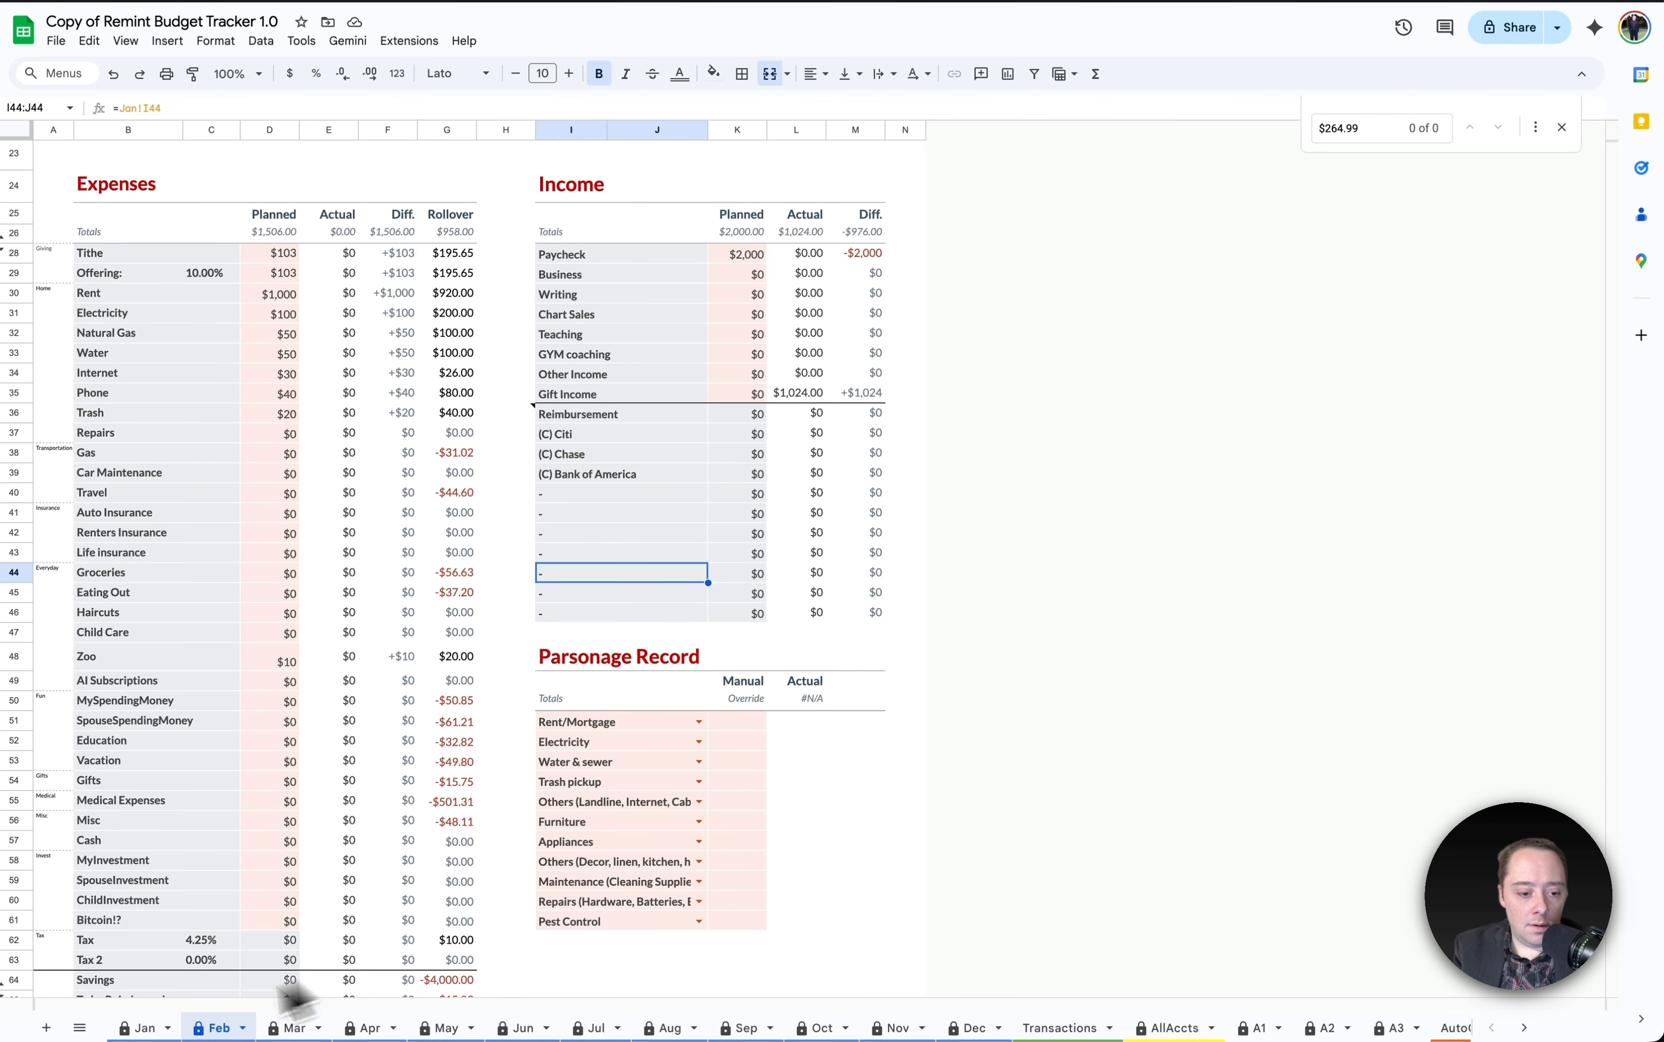
# - On the Jan sheet, set the prior balance of the MySpendingMoney expense to $100
pyautogui.click(141, 1028)
pyautogui.scroll(-2, 420, 690)
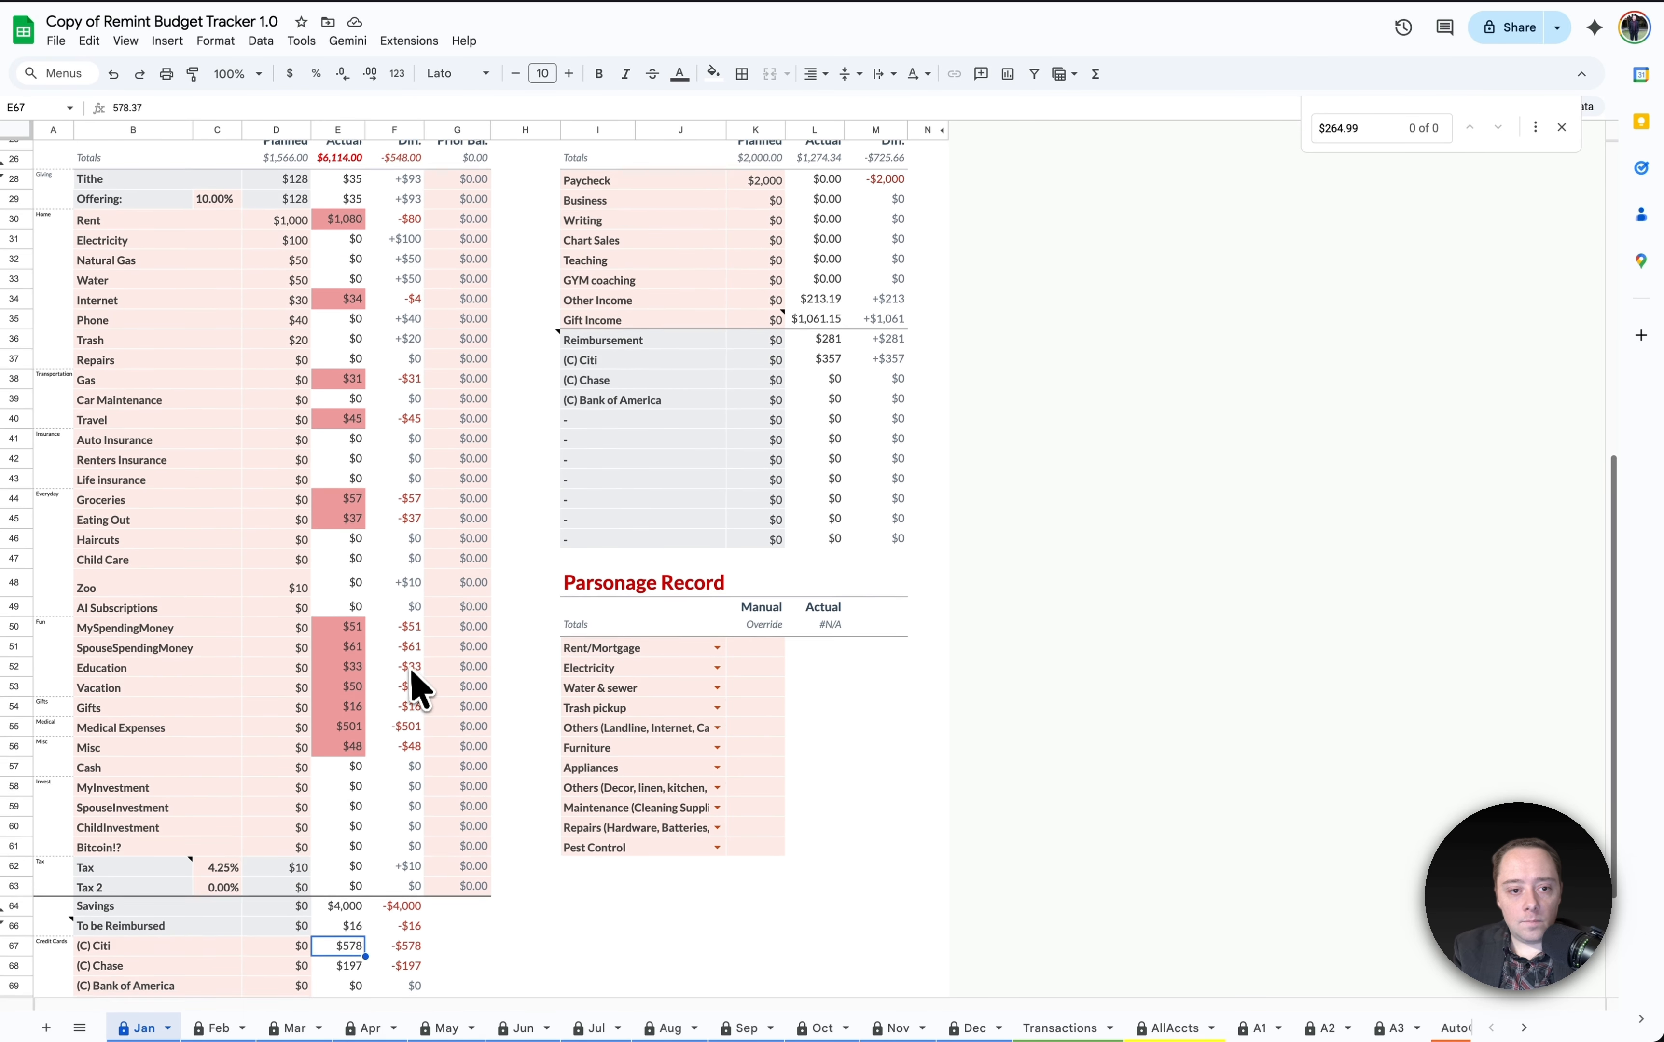
pyautogui.scroll(1, 412, 687)
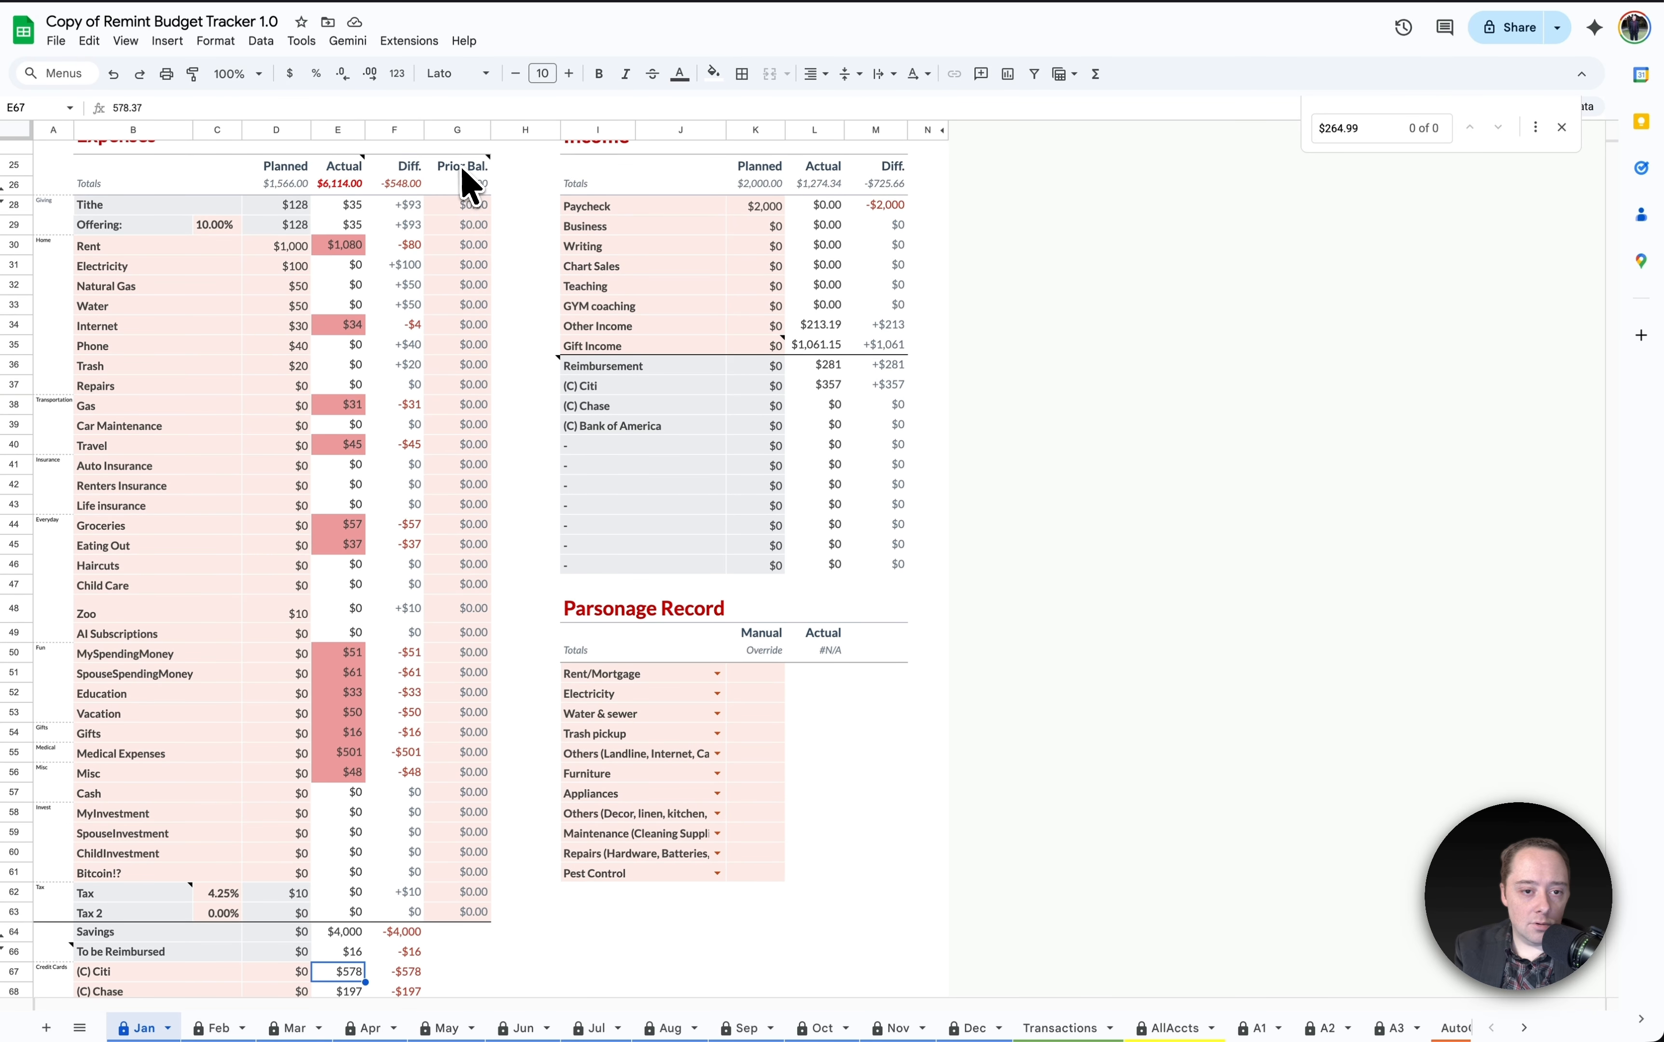
pyautogui.moveTo(462, 169); pyautogui.dragTo(472, 892)
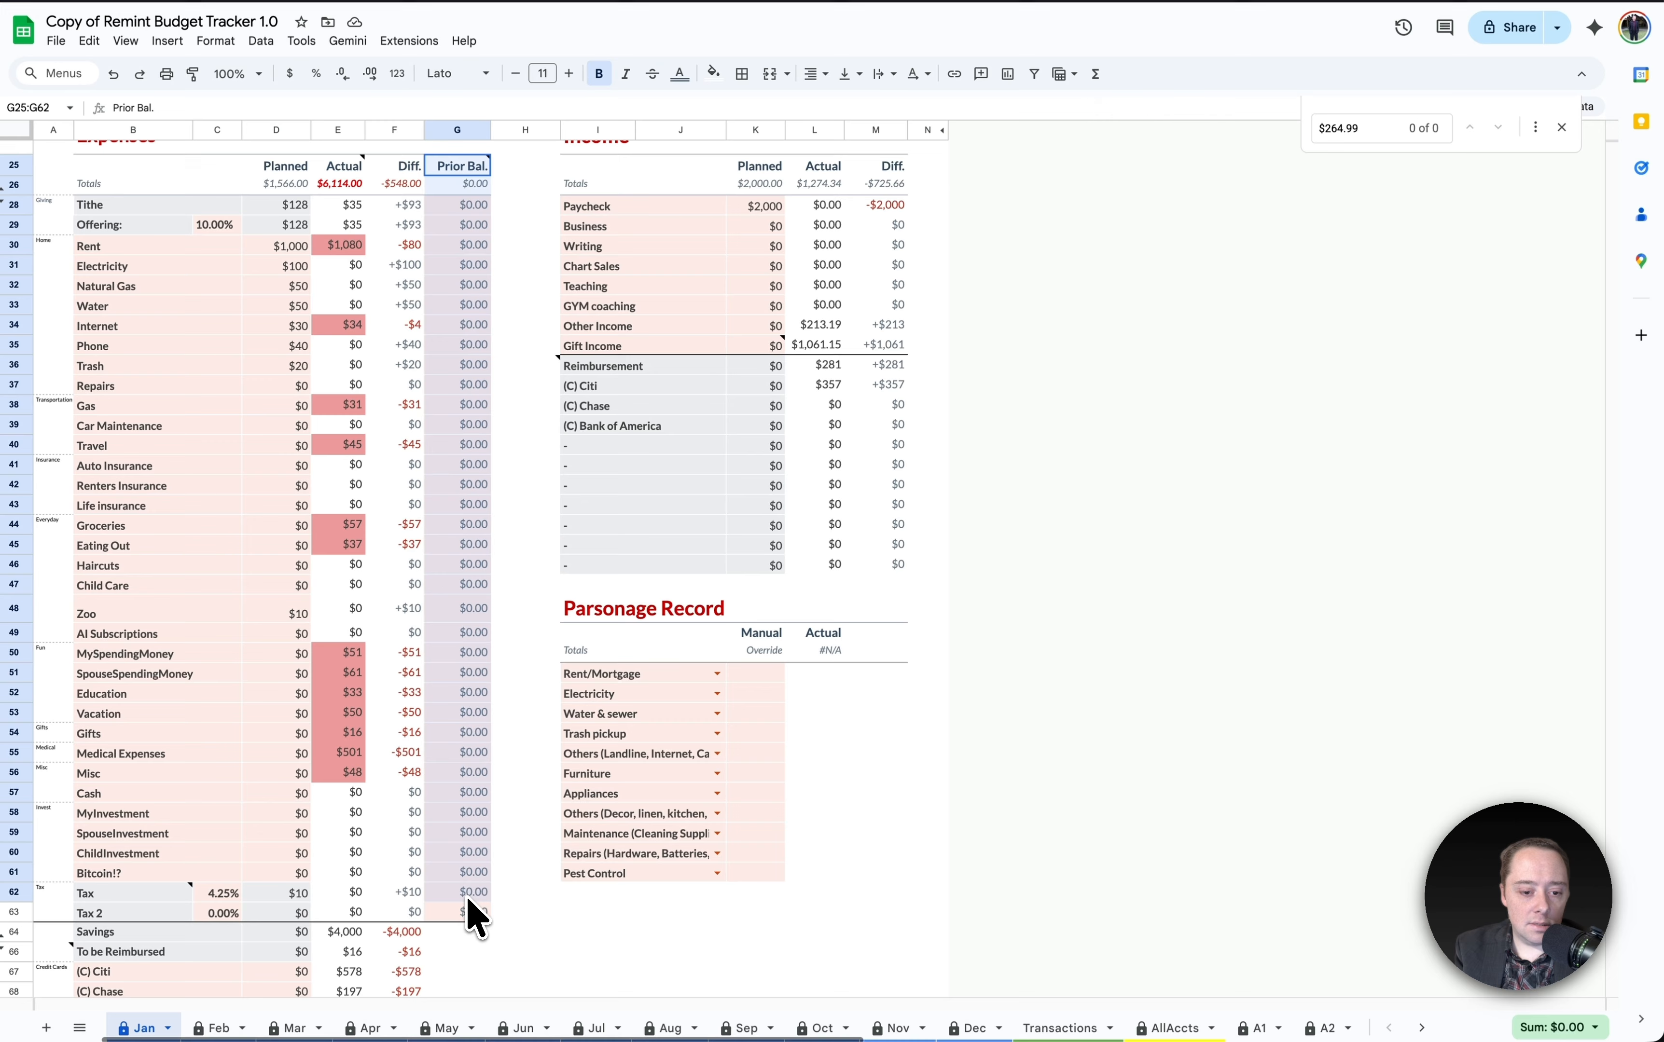
pyautogui.click(457, 473)
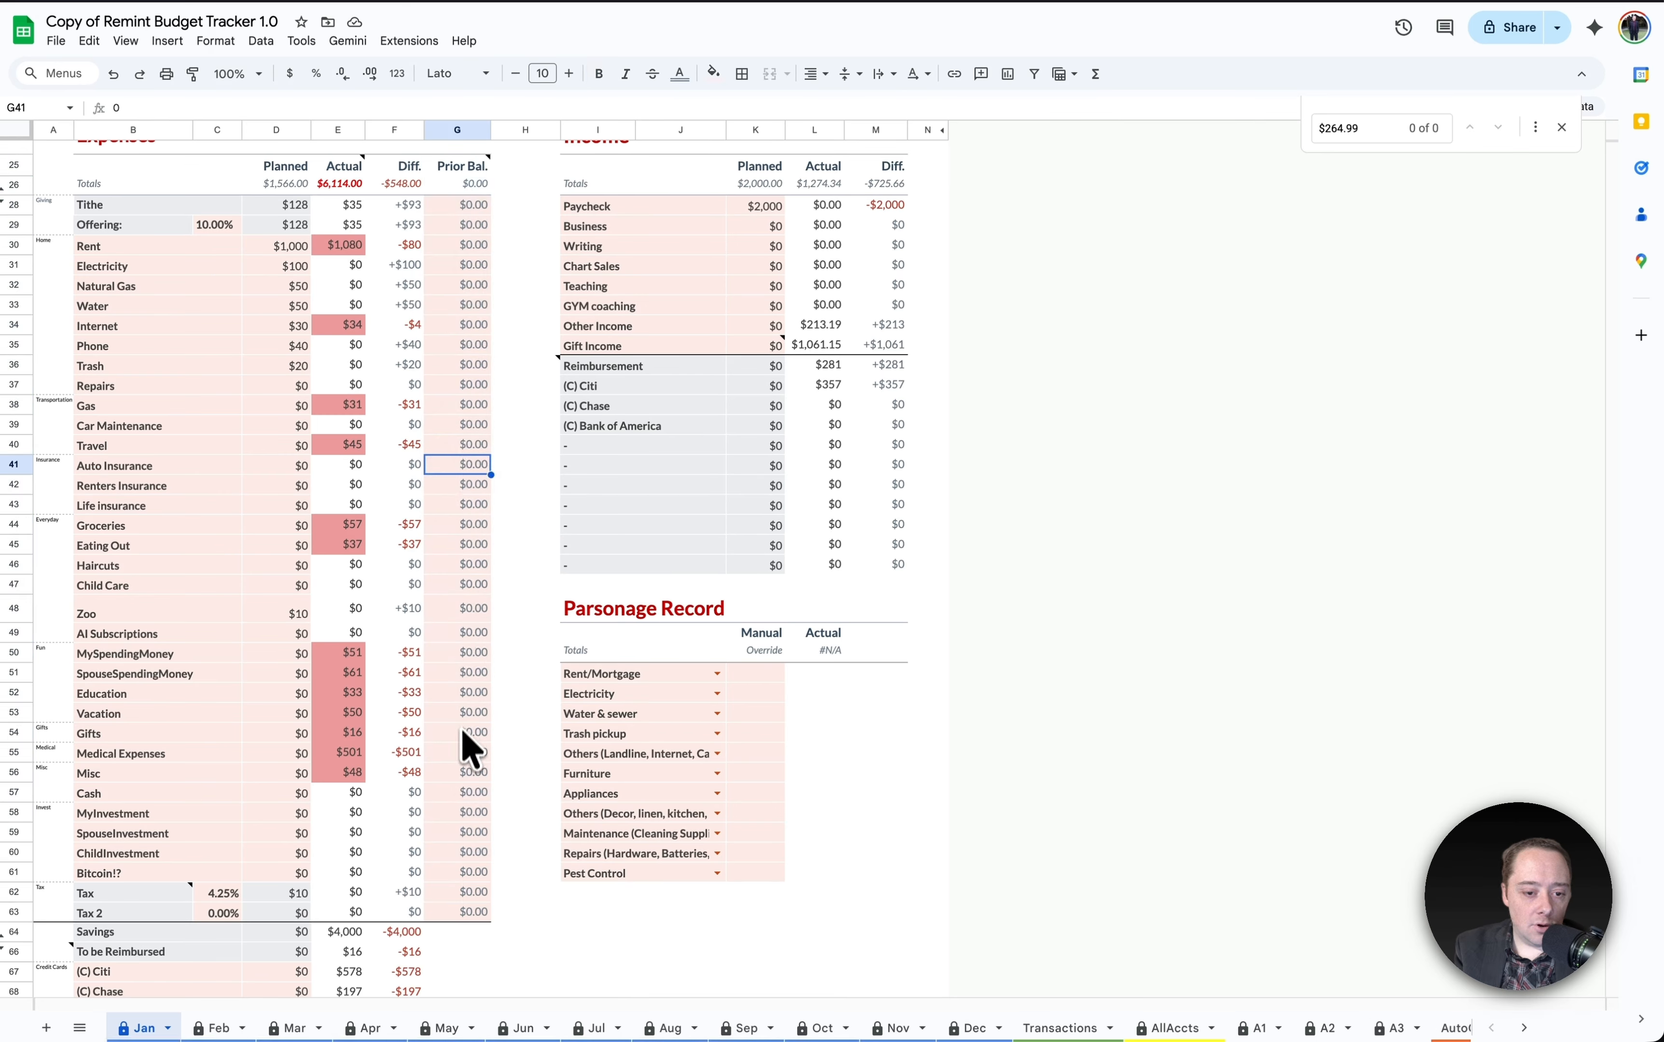
pyautogui.click(464, 616)
pyautogui.click(464, 638)
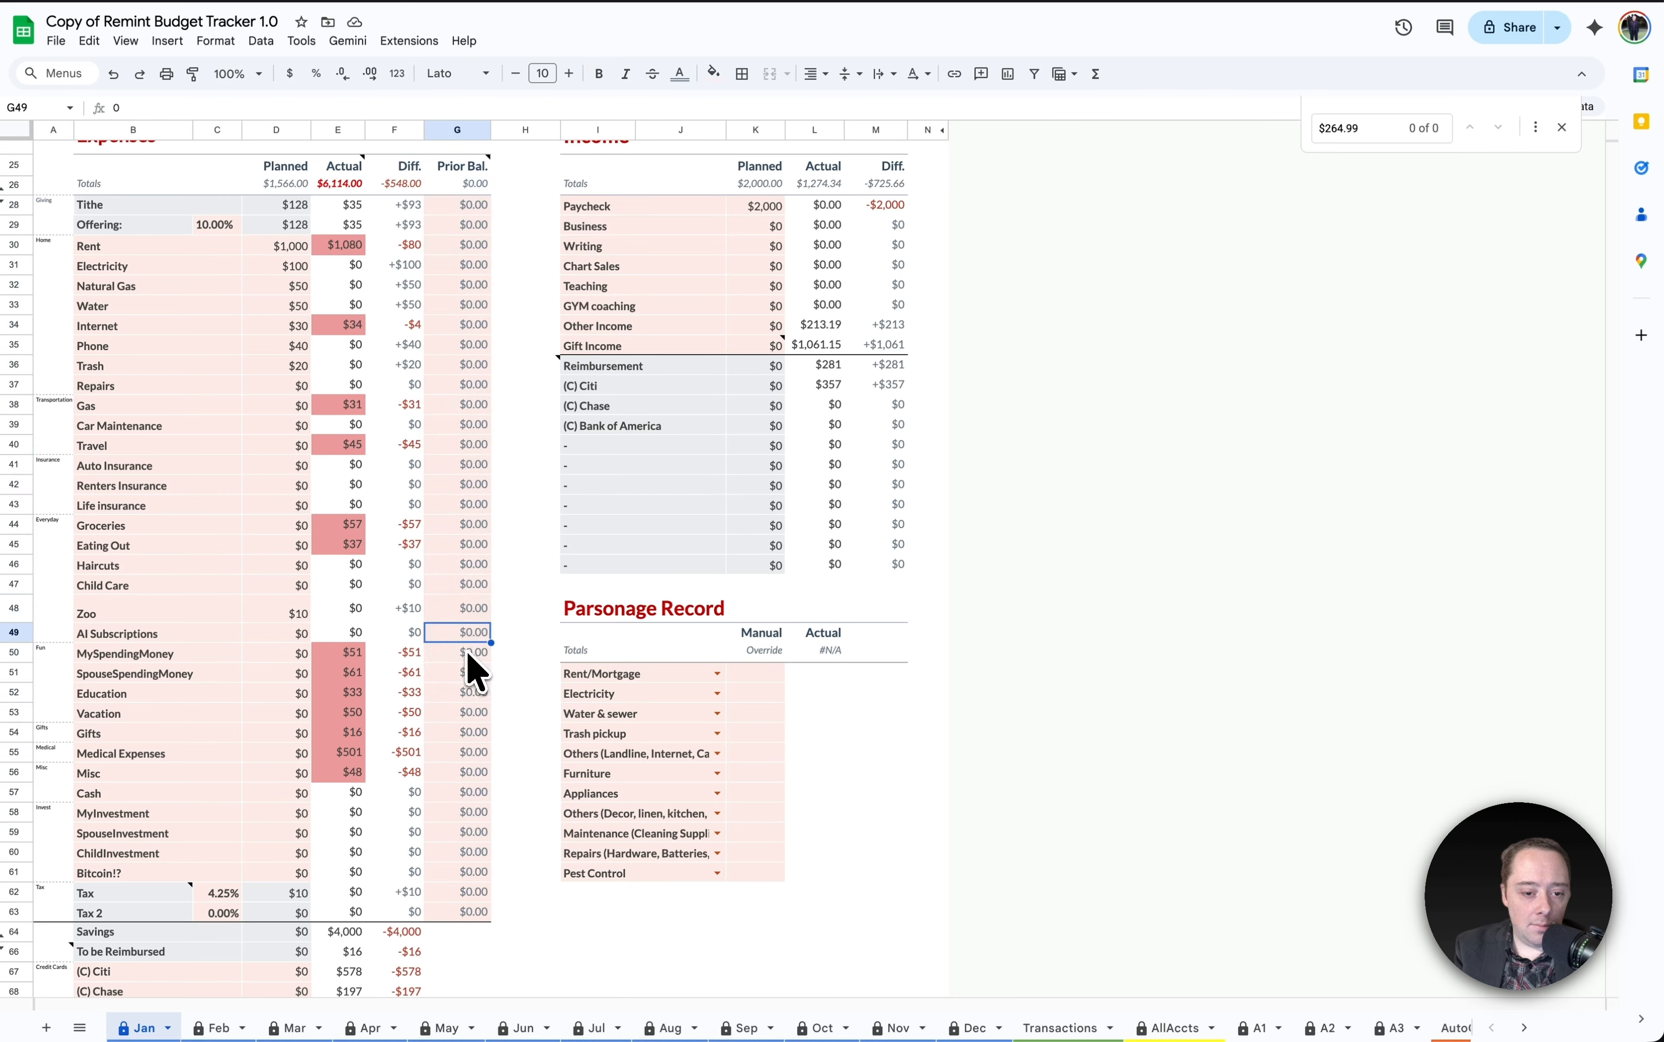
pyautogui.click(467, 653)
pyautogui.write('100')
pyautogui.press('Return')
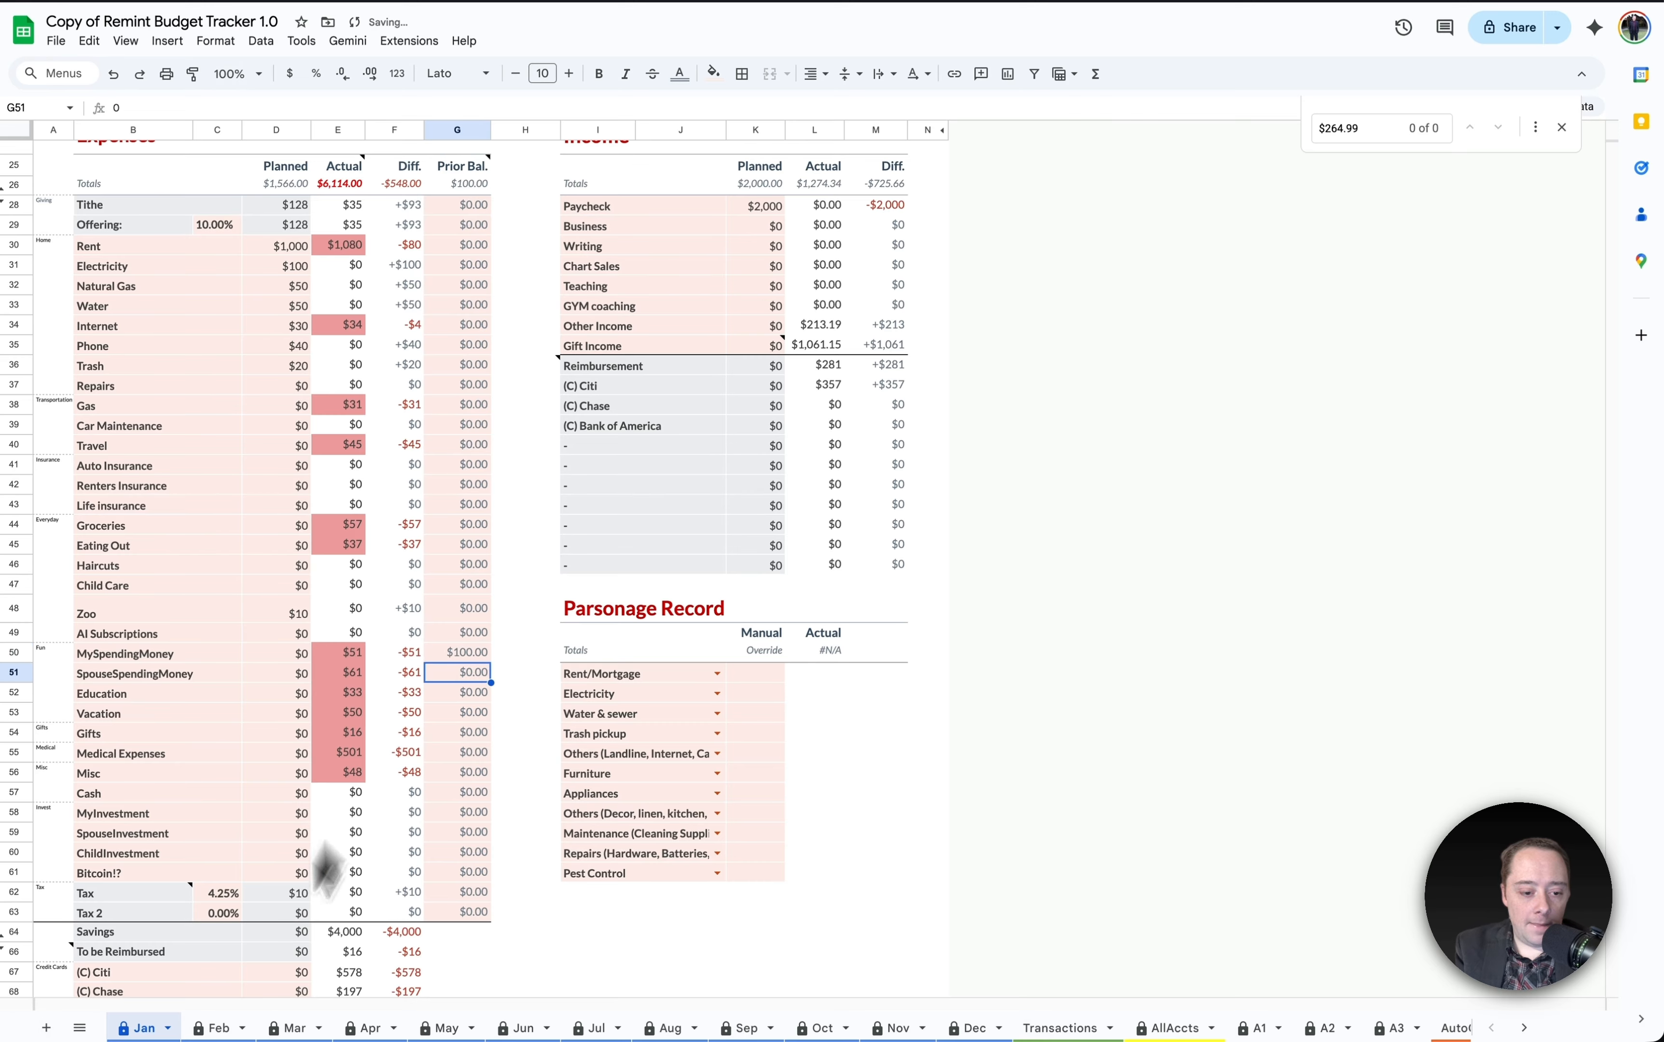
# - Check the MySpendingMoney rollover on the Feb sheet and return to the Jan sheet's expenses
pyautogui.click(214, 1028)
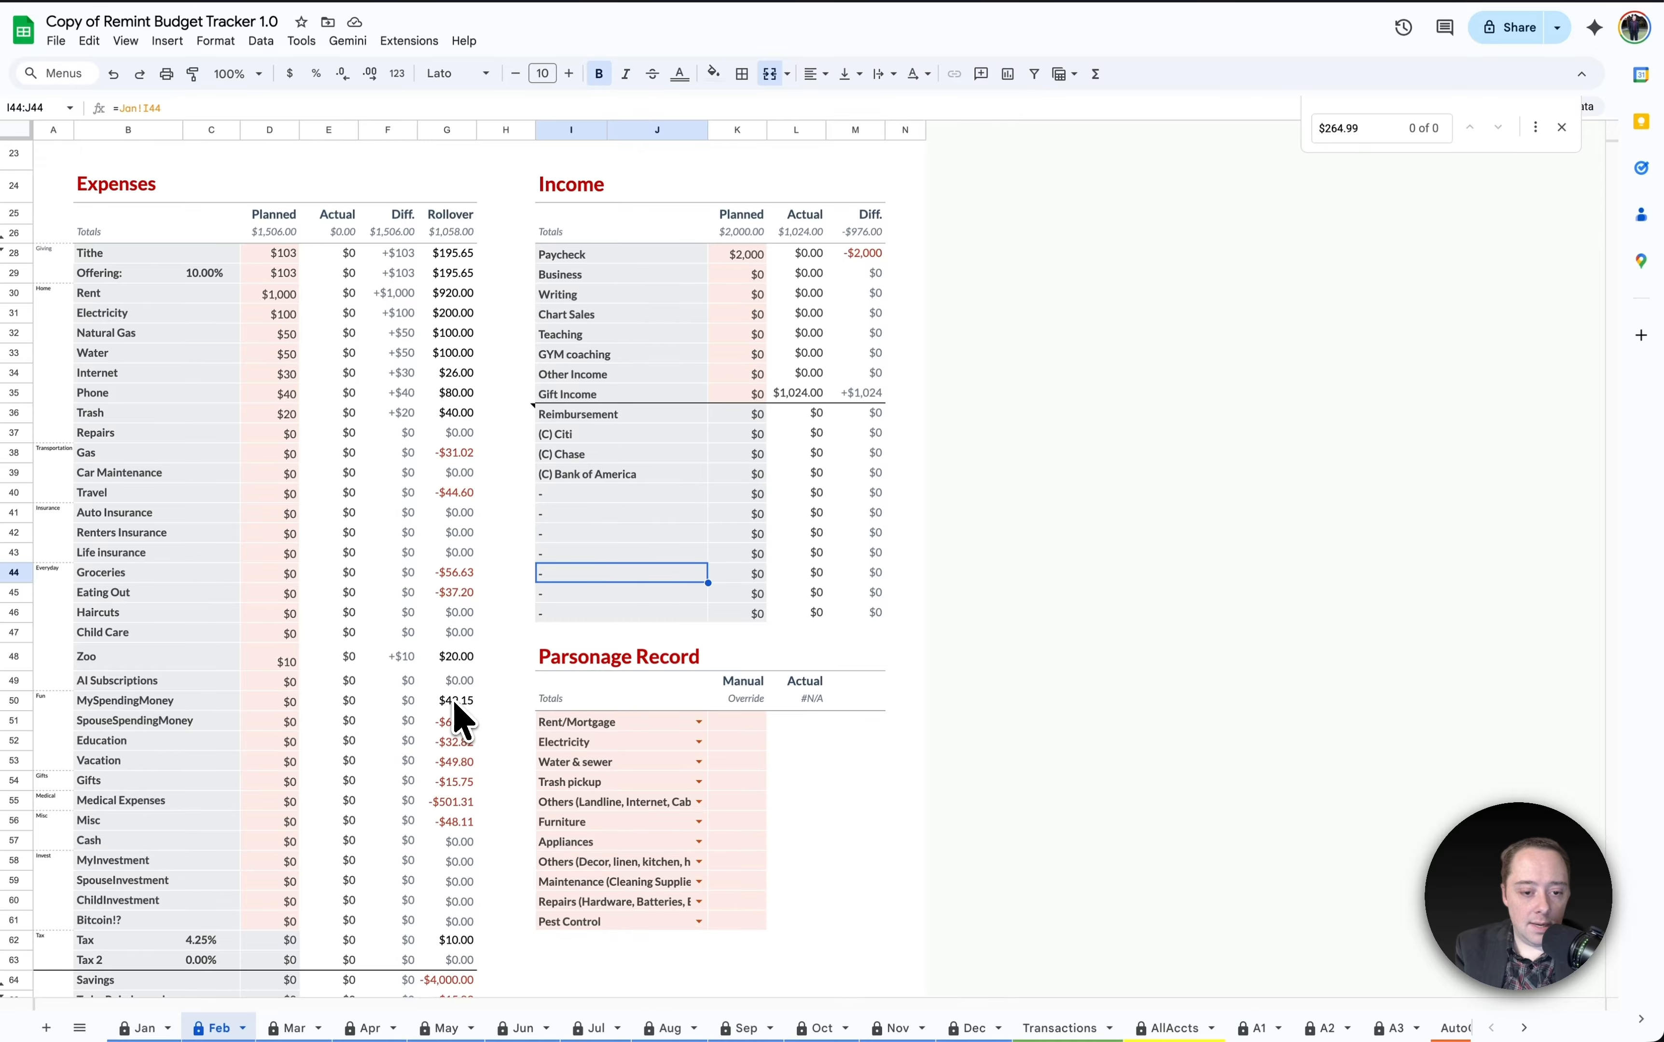
pyautogui.click(142, 1028)
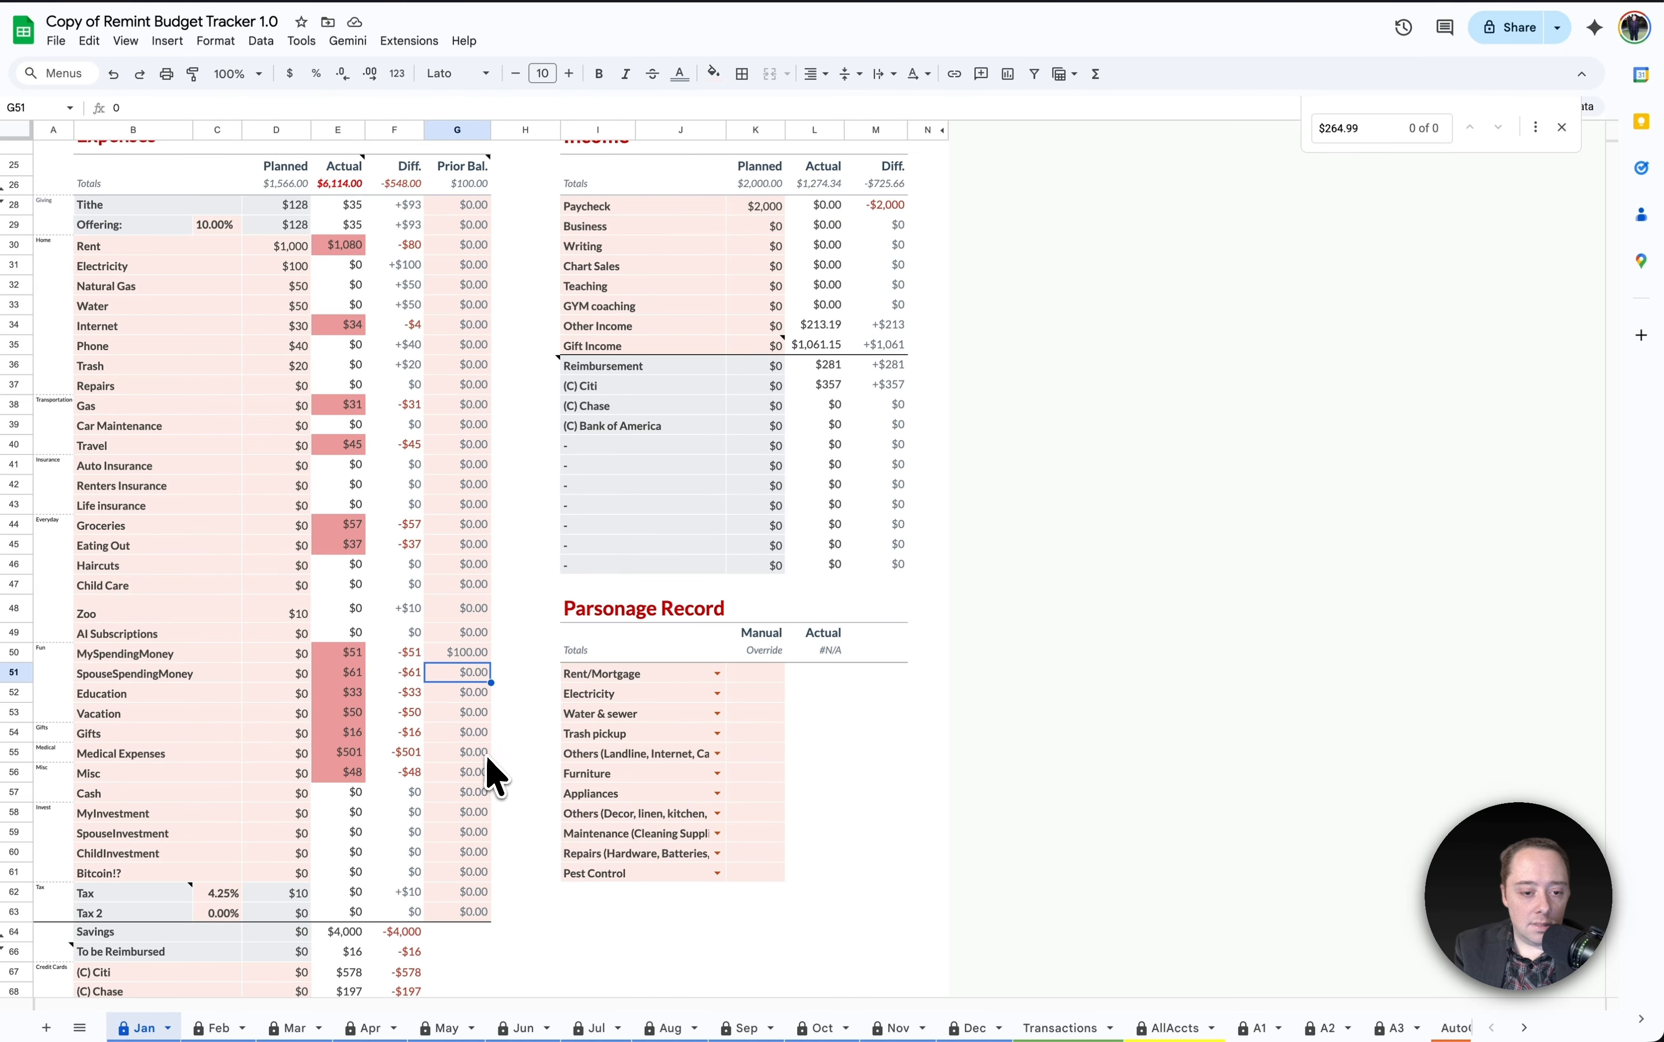
pyautogui.click(288, 676)
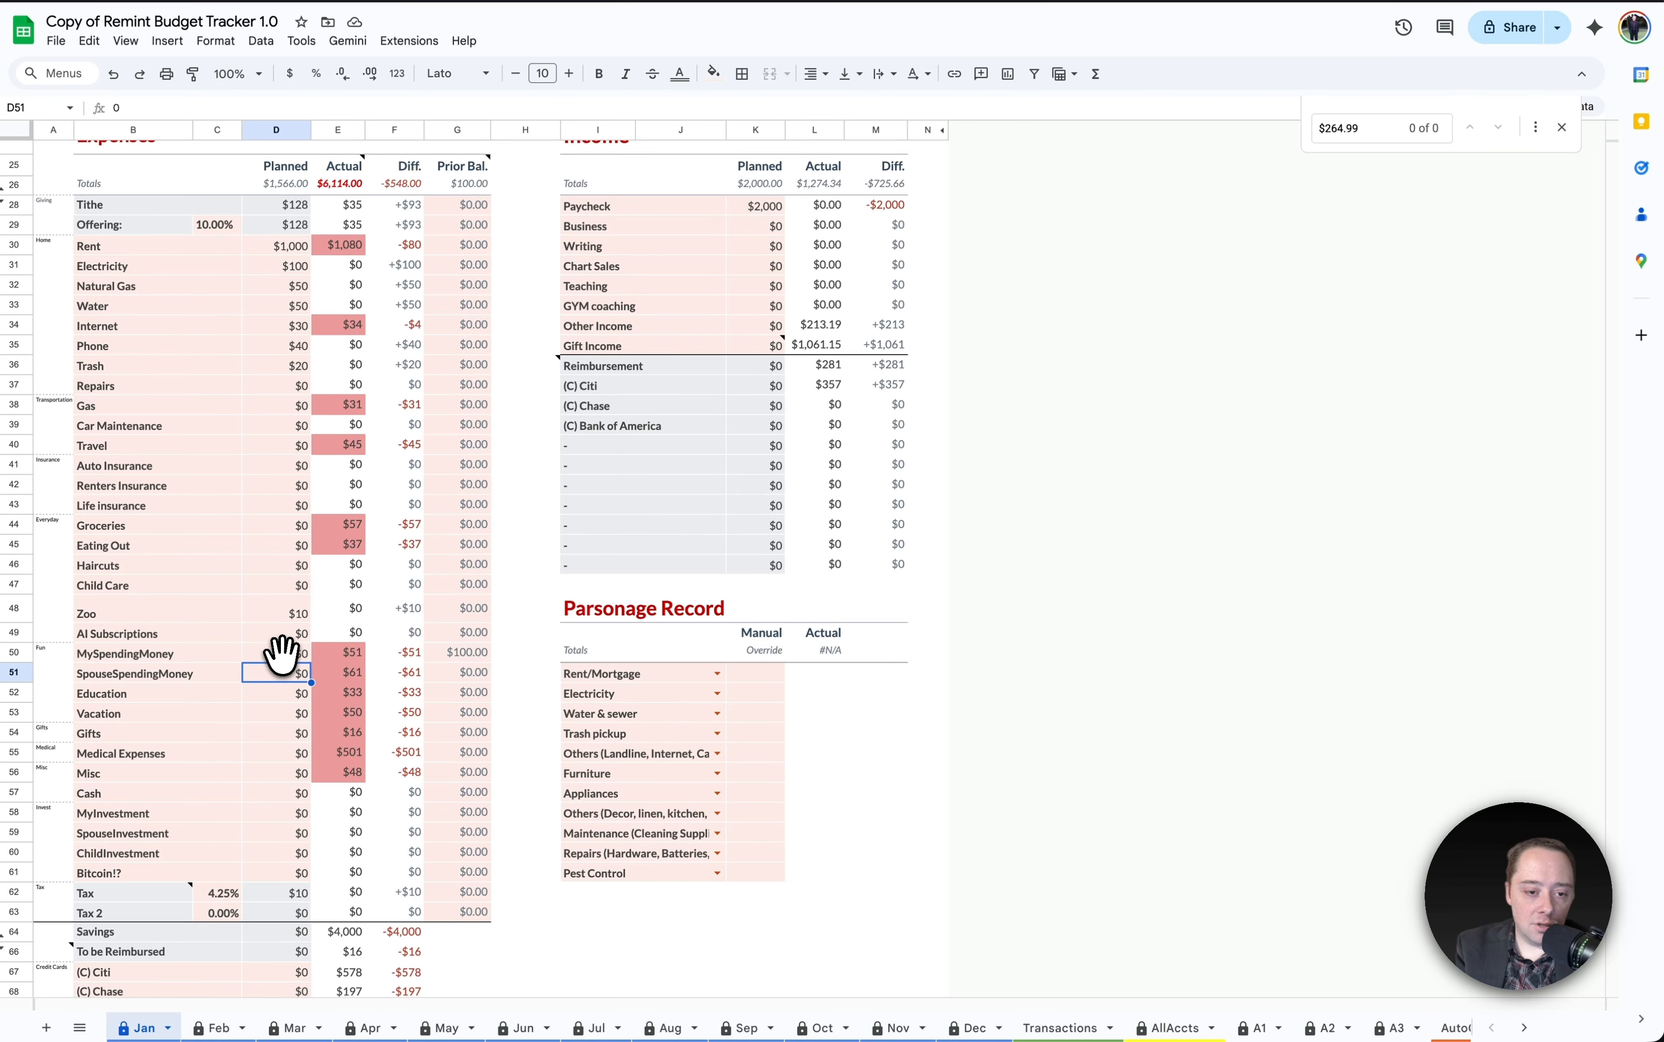
pyautogui.scroll(3, 326, 521)
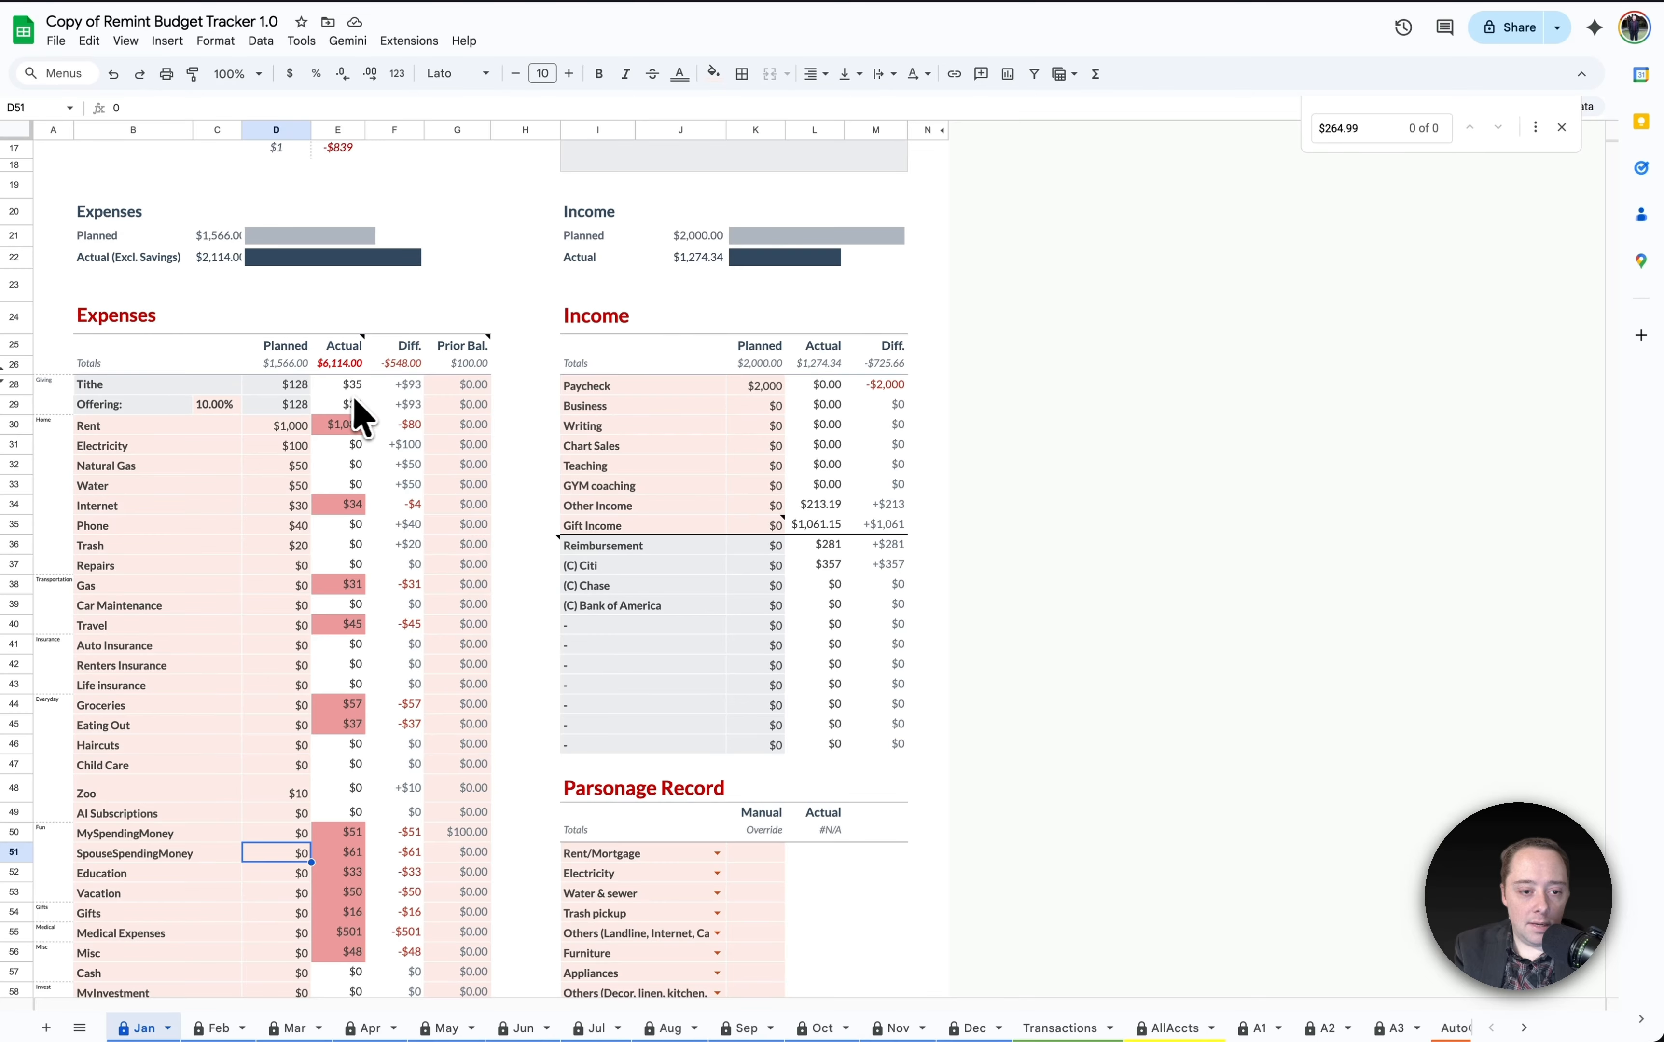
# - Try planned amounts of $30 and $31 for the Gas expense on the Jan sheet
pyautogui.click(348, 647)
pyautogui.click(298, 588)
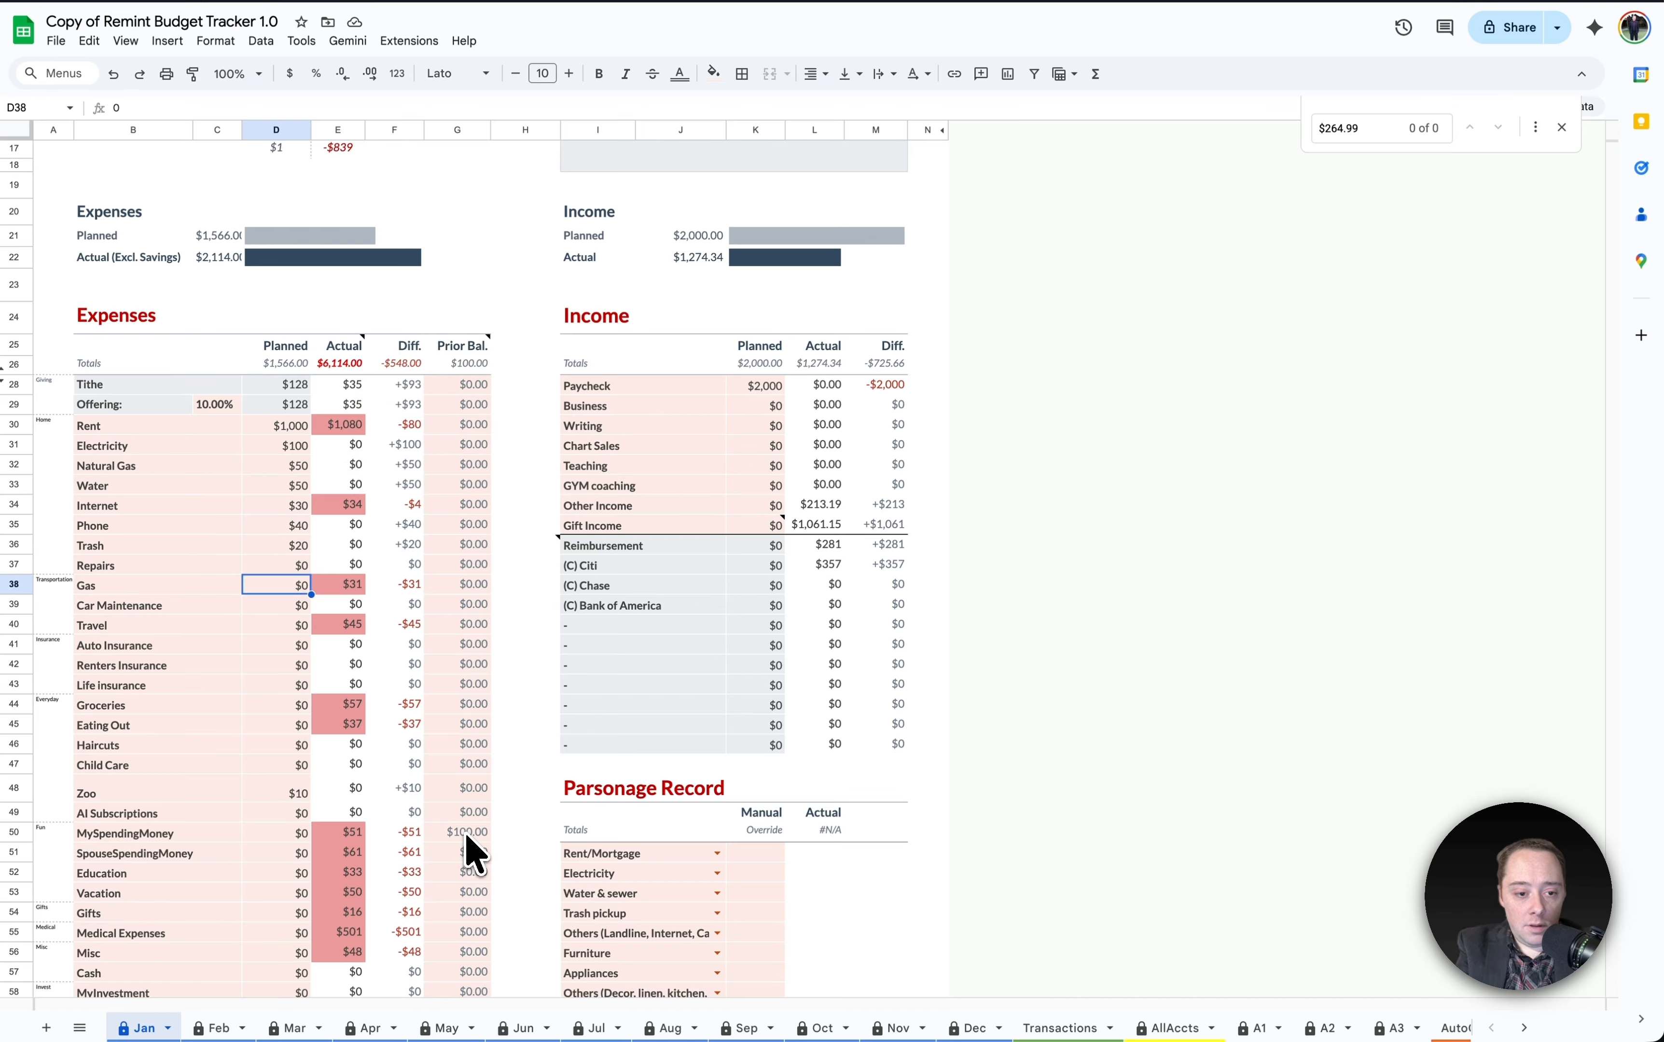
pyautogui.press('Return')
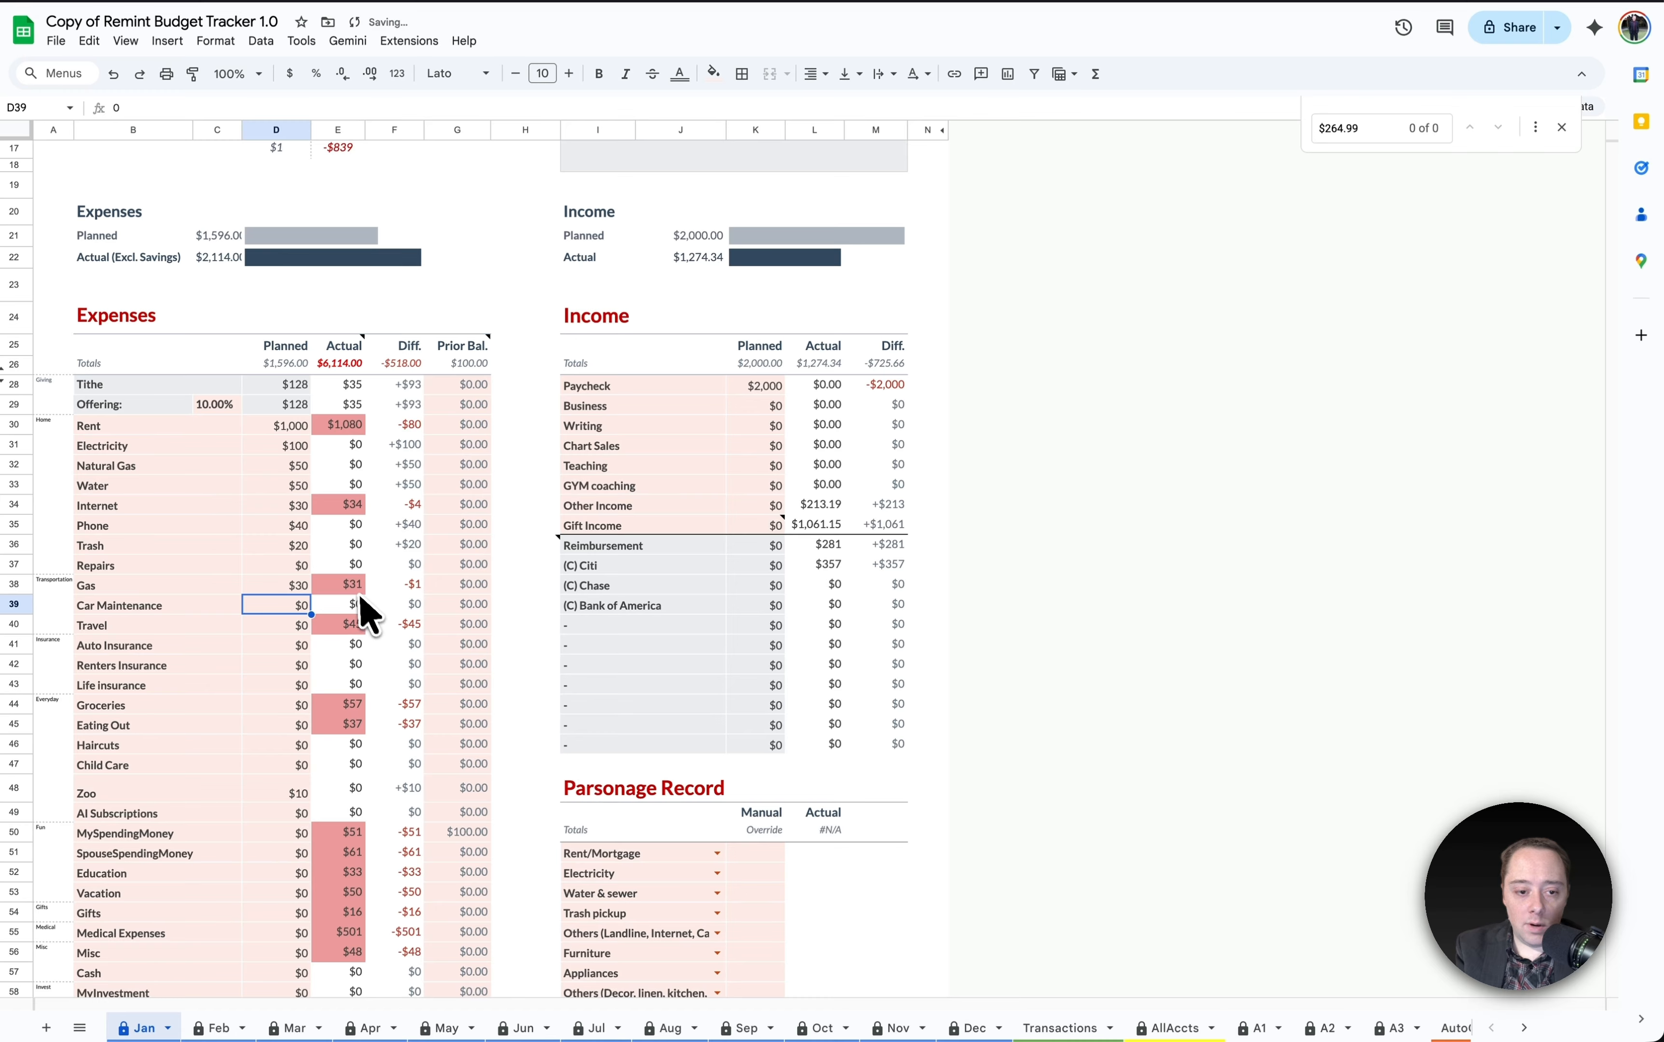
pyautogui.click(297, 590)
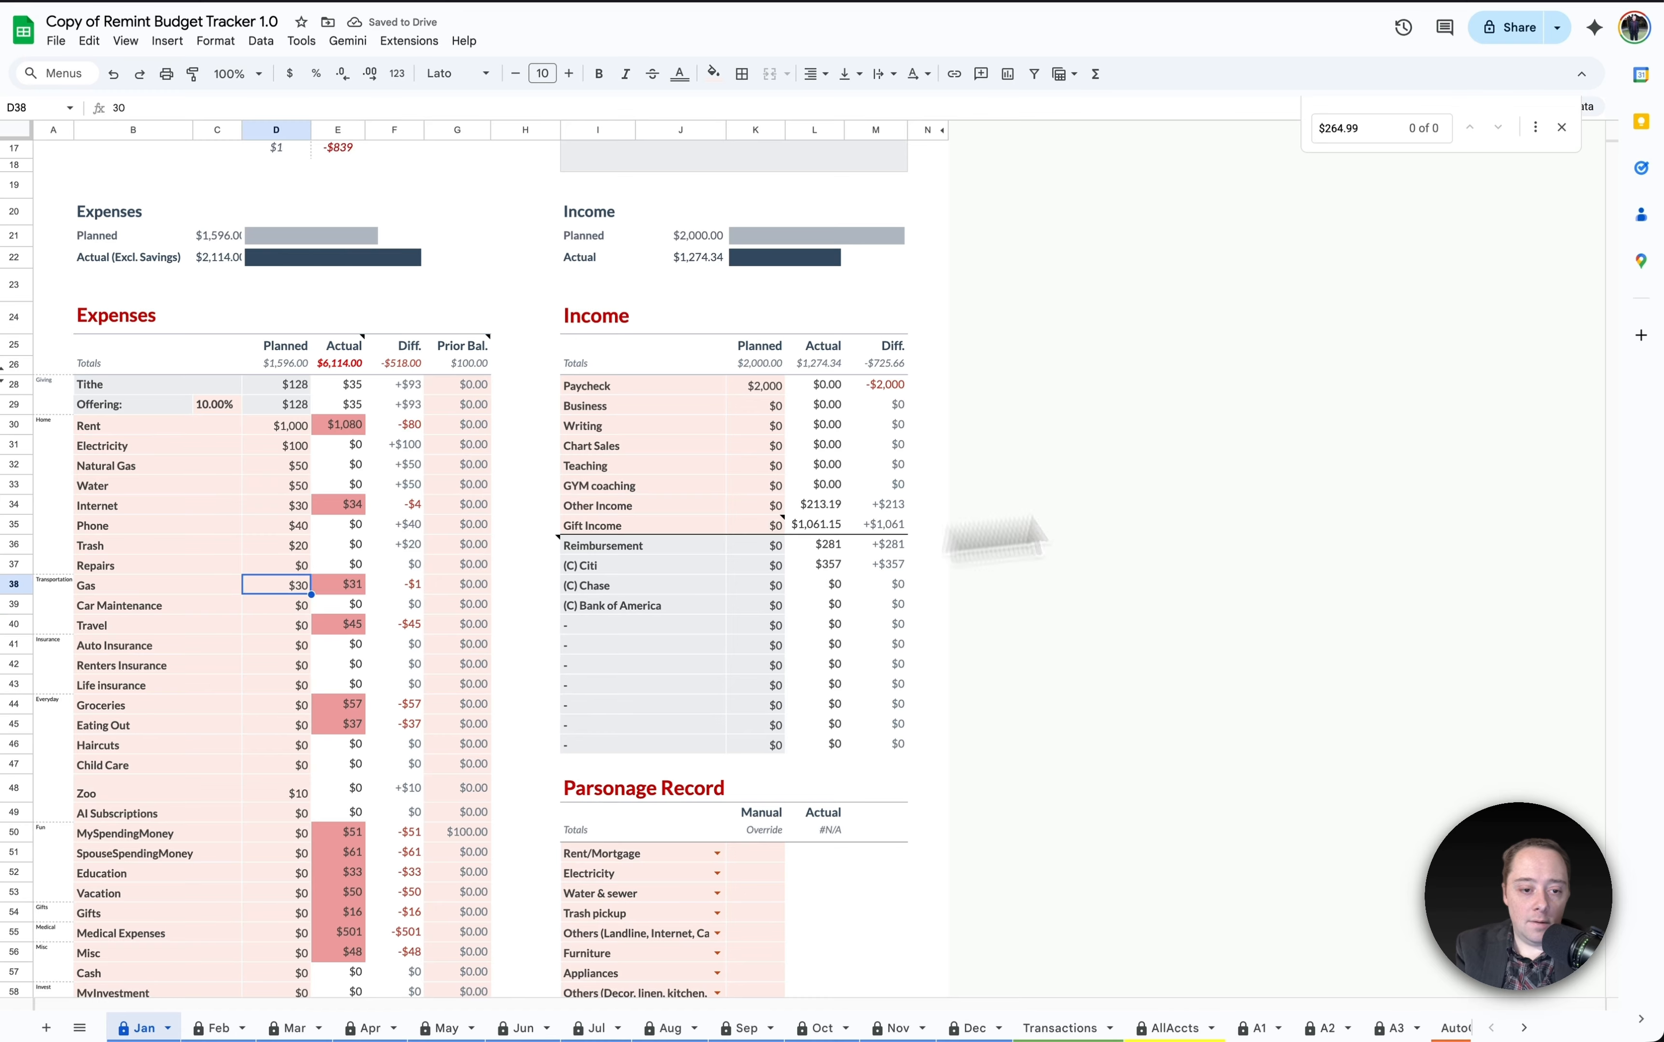
pyautogui.write('31')
pyautogui.press('Return')
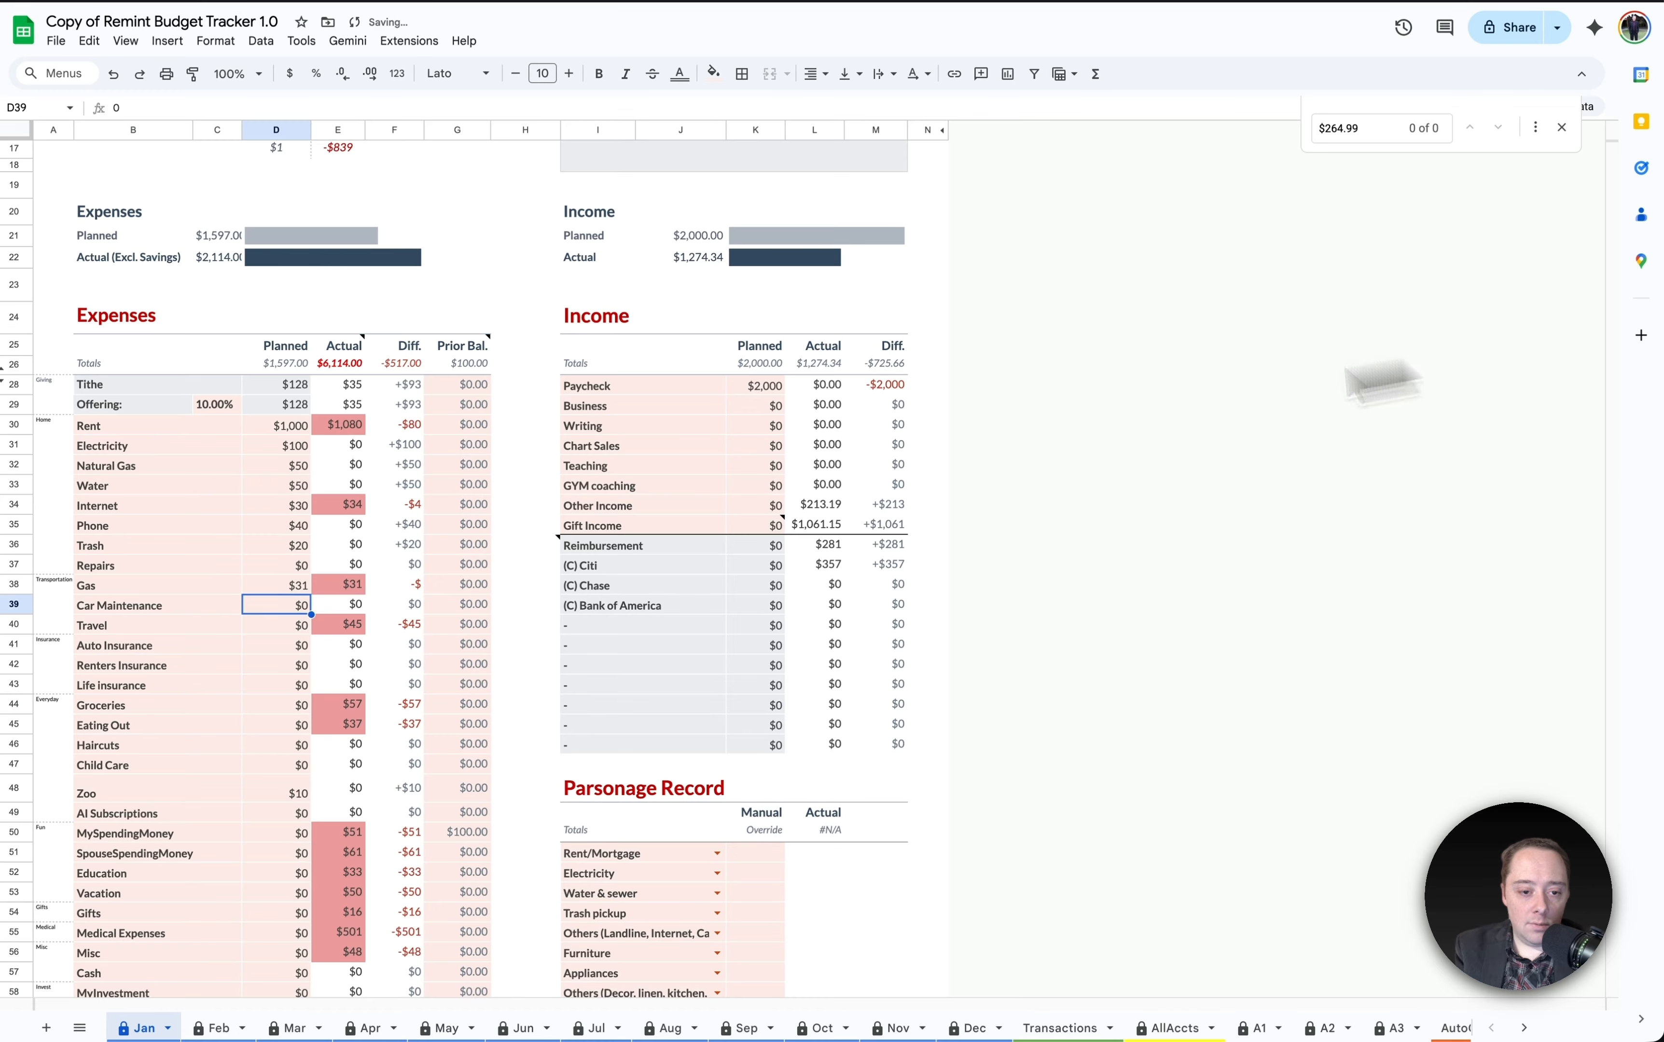
# - Set the planned Gas amount to $32 and inspect the actual Gas, Internet and Rent amounts
pyautogui.click(303, 588)
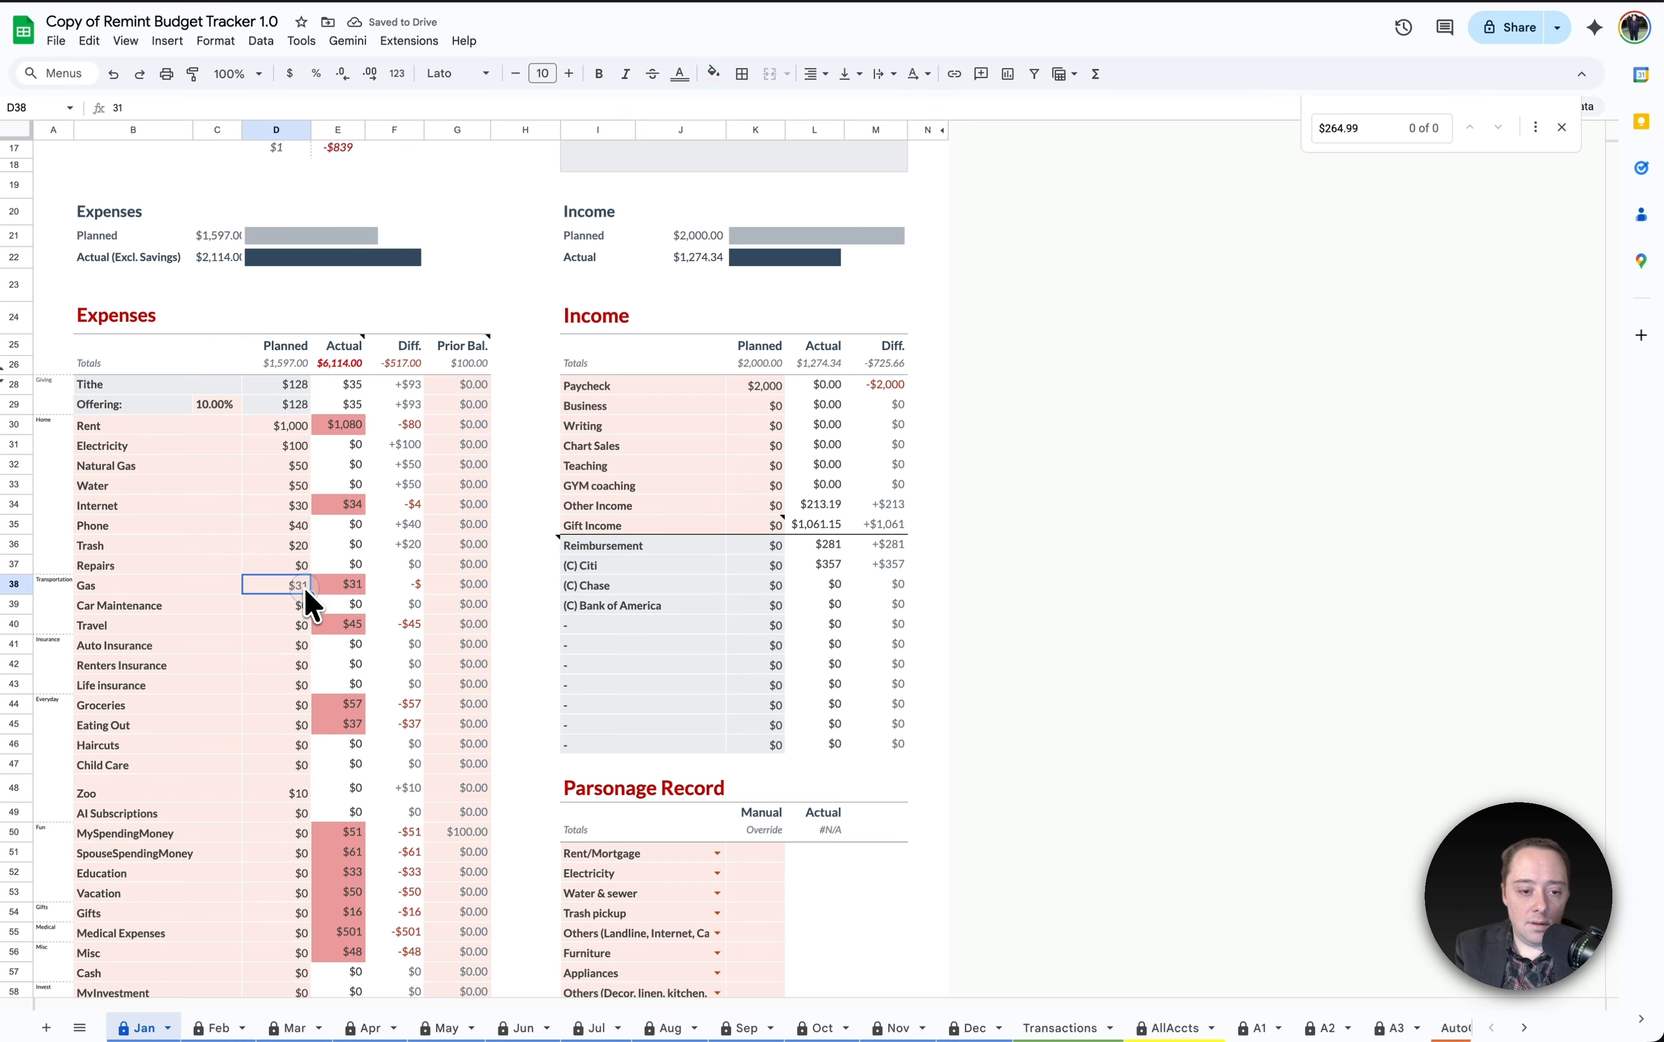
pyautogui.write('32')
pyautogui.press('Return')
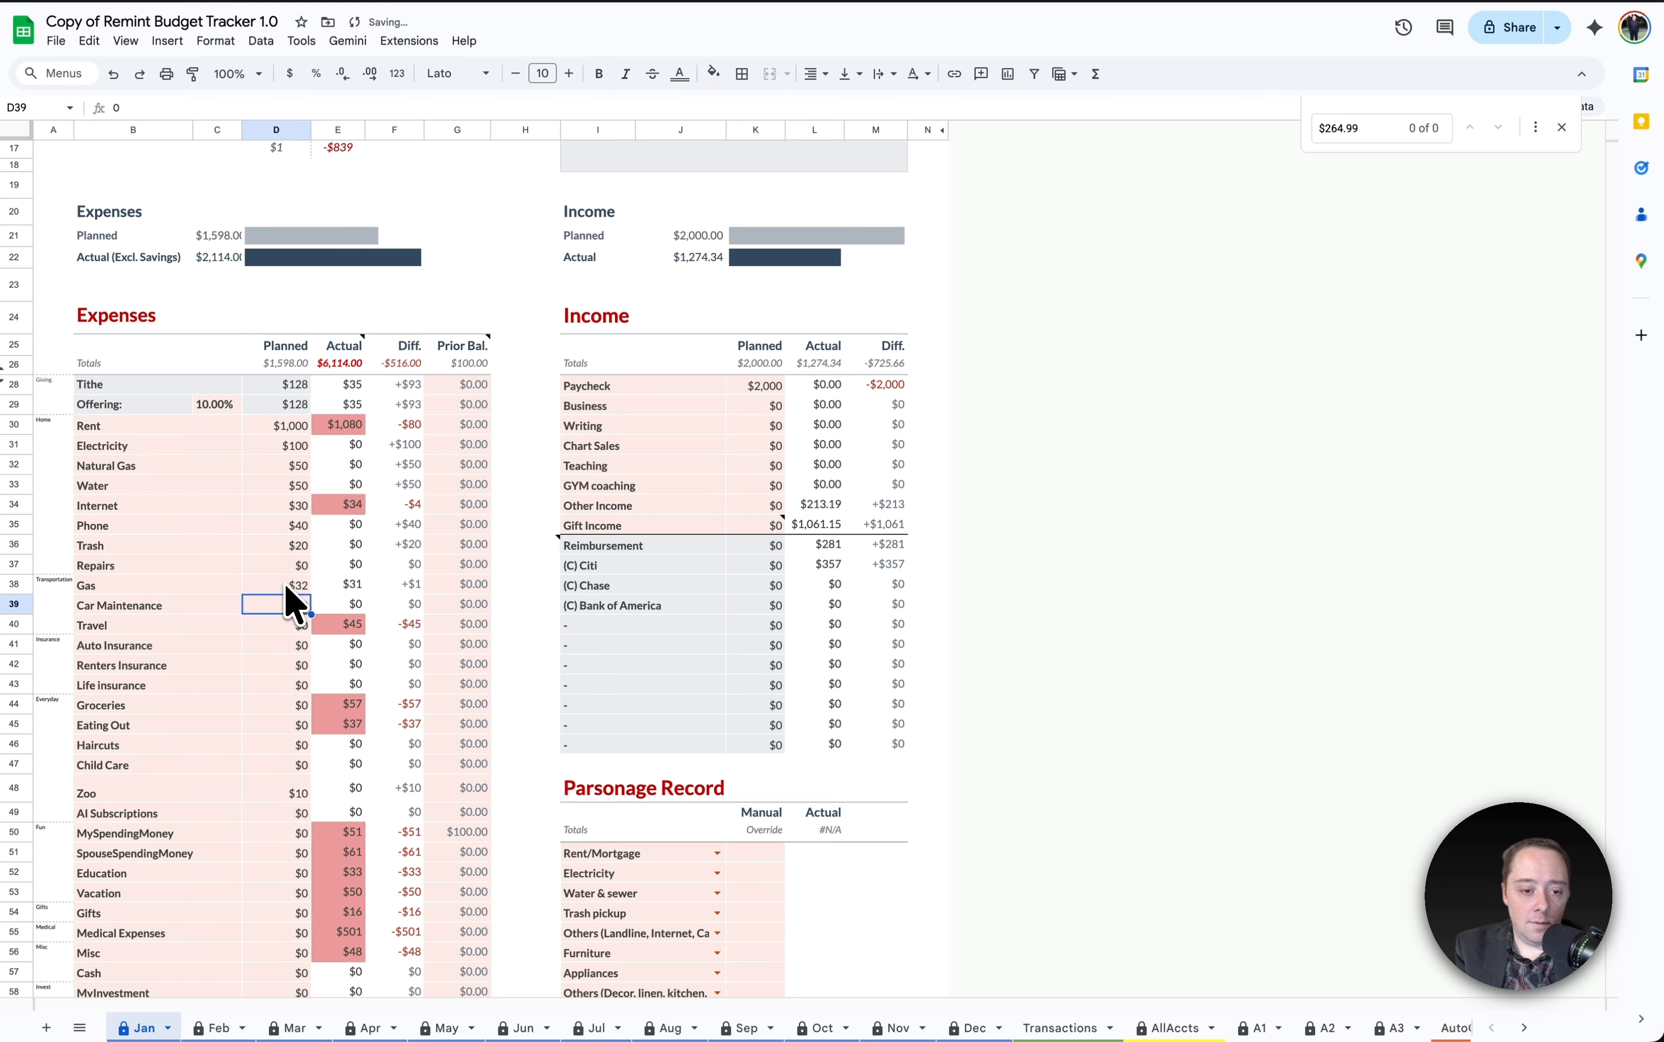
pyautogui.click(285, 584)
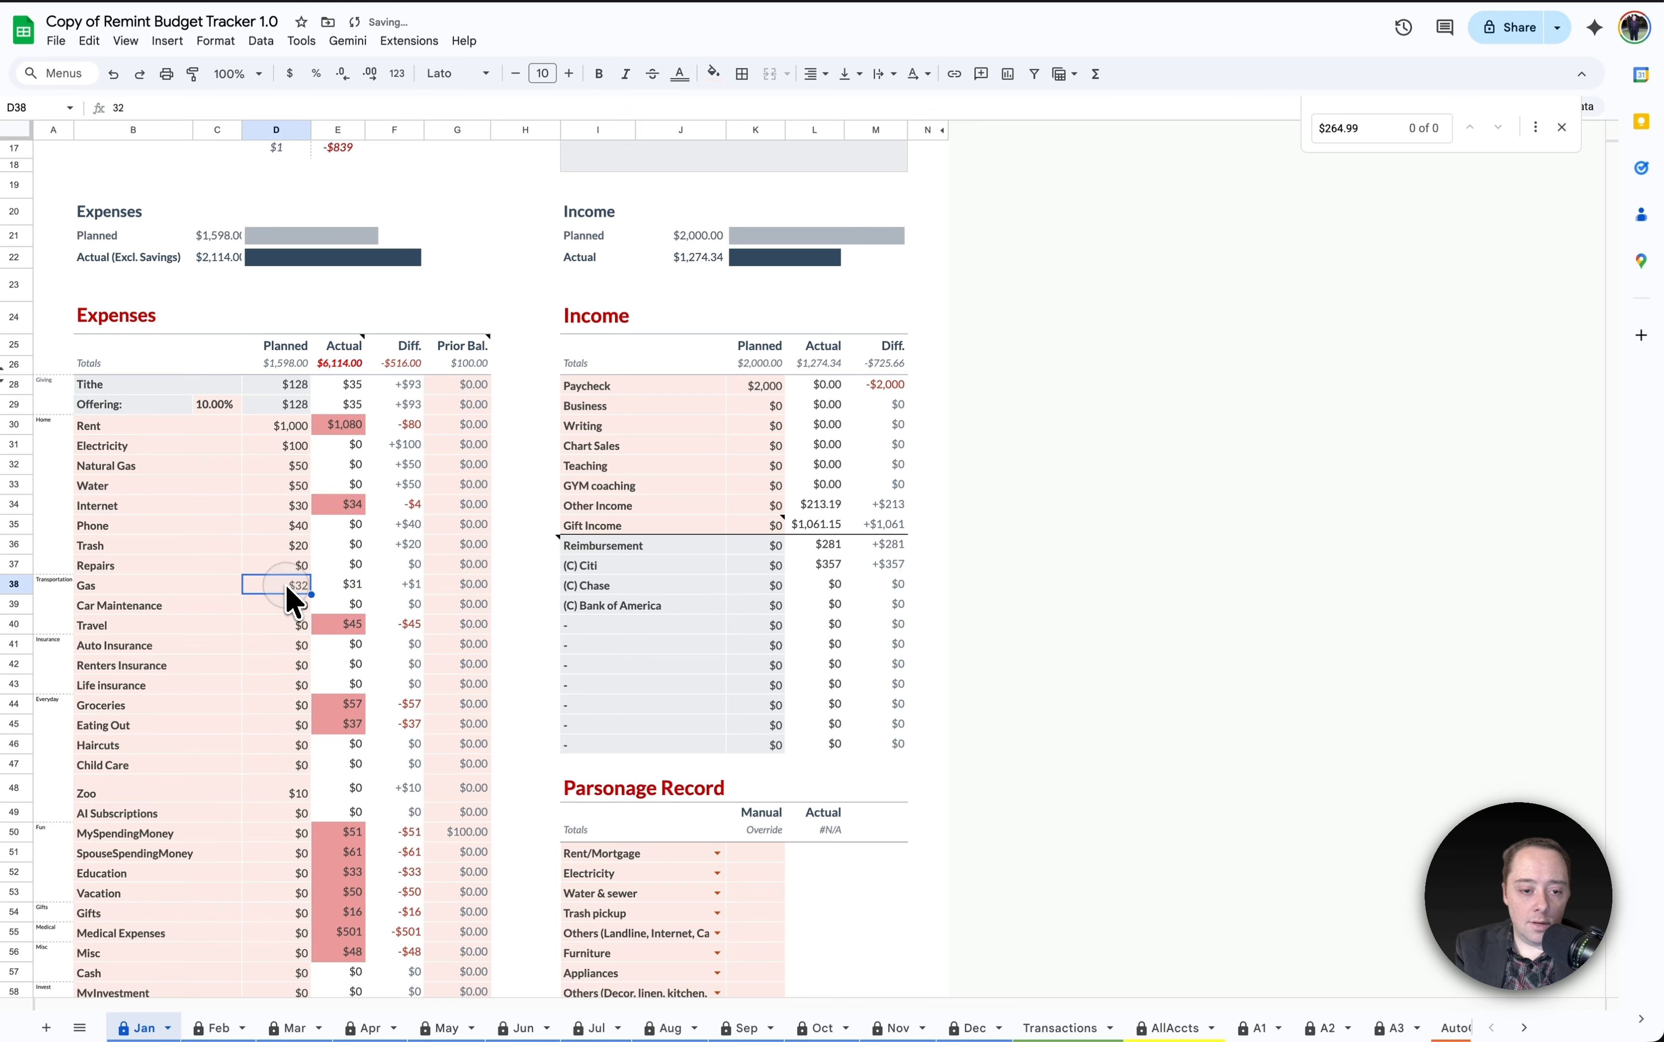
pyautogui.click(343, 586)
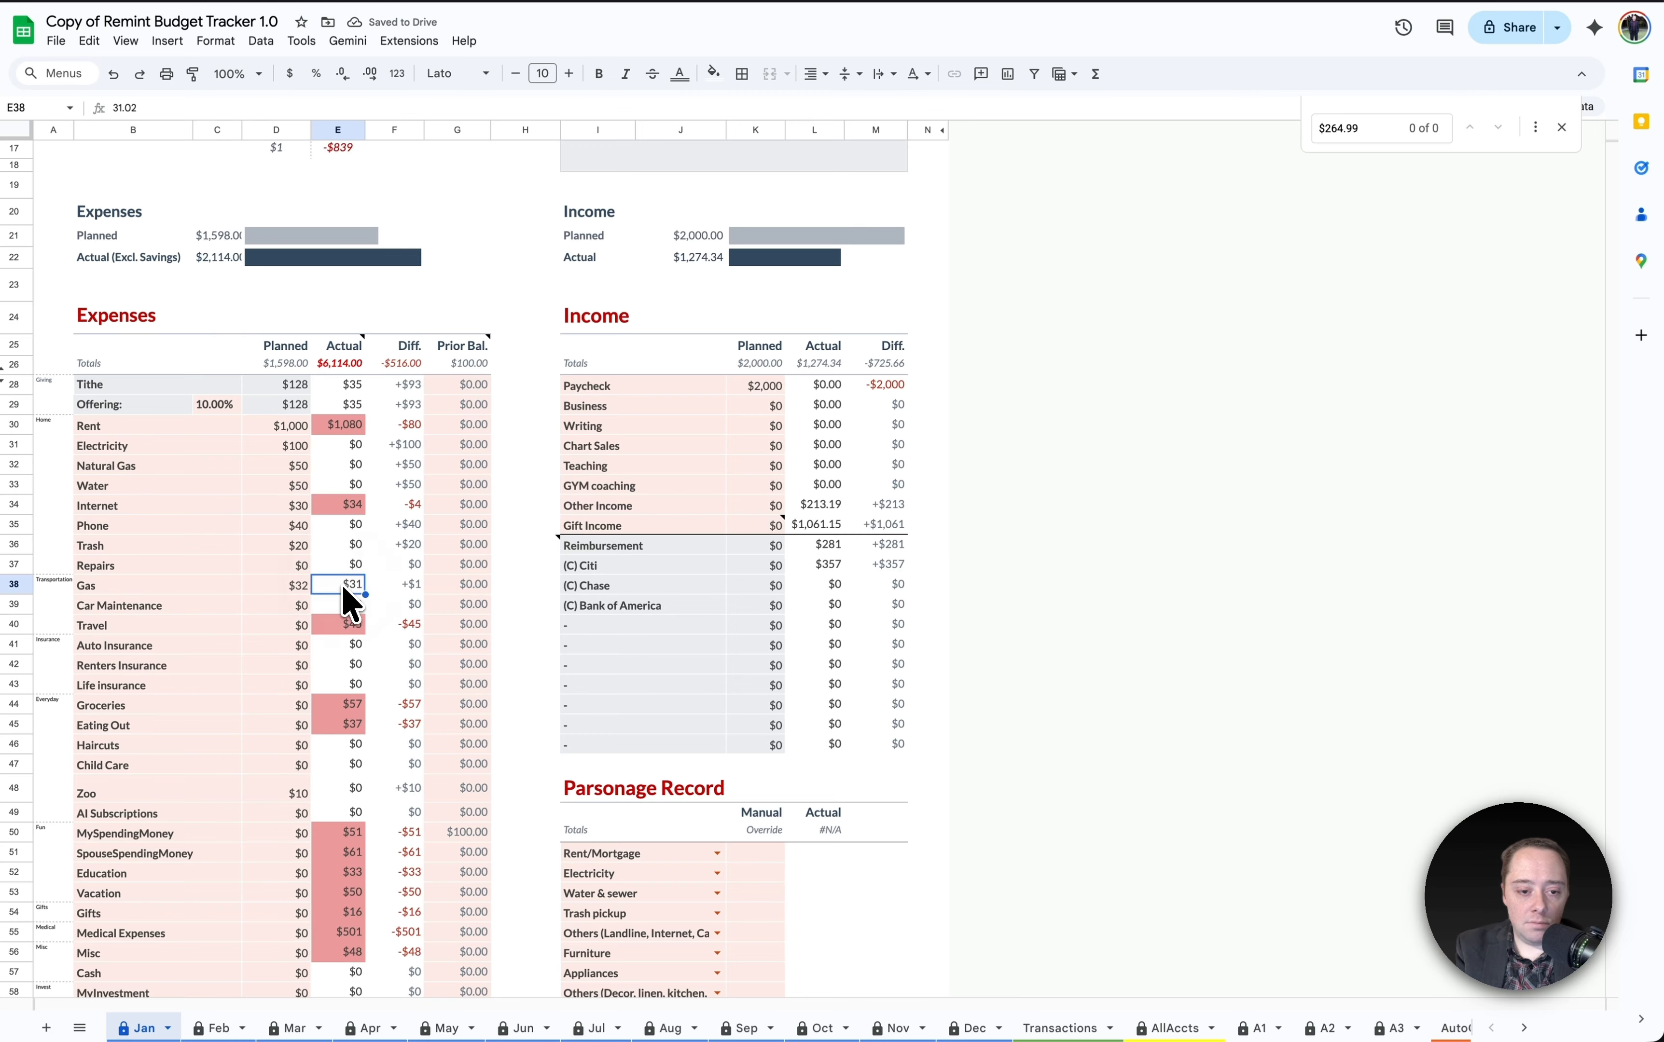
pyautogui.click(342, 505)
pyautogui.click(337, 428)
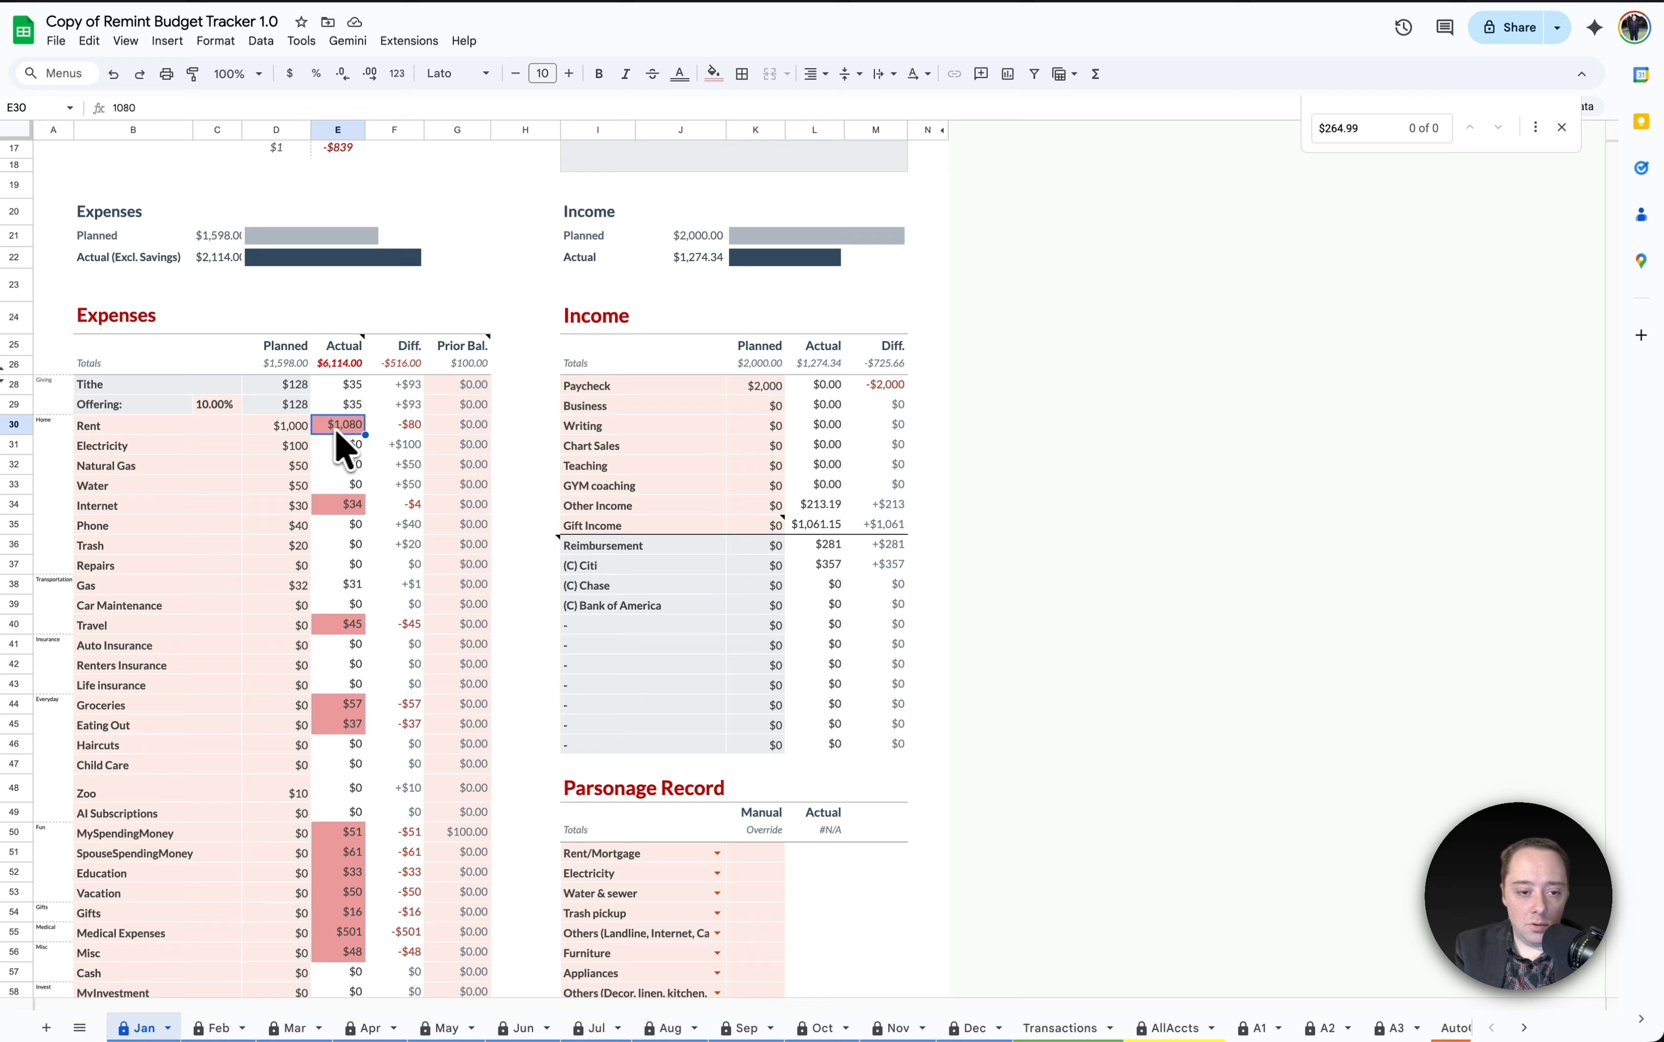
# - Set the planned MySpendingMoney amount on the Jan sheet to $51
pyautogui.click(301, 510)
pyautogui.scroll(-3, 315, 741)
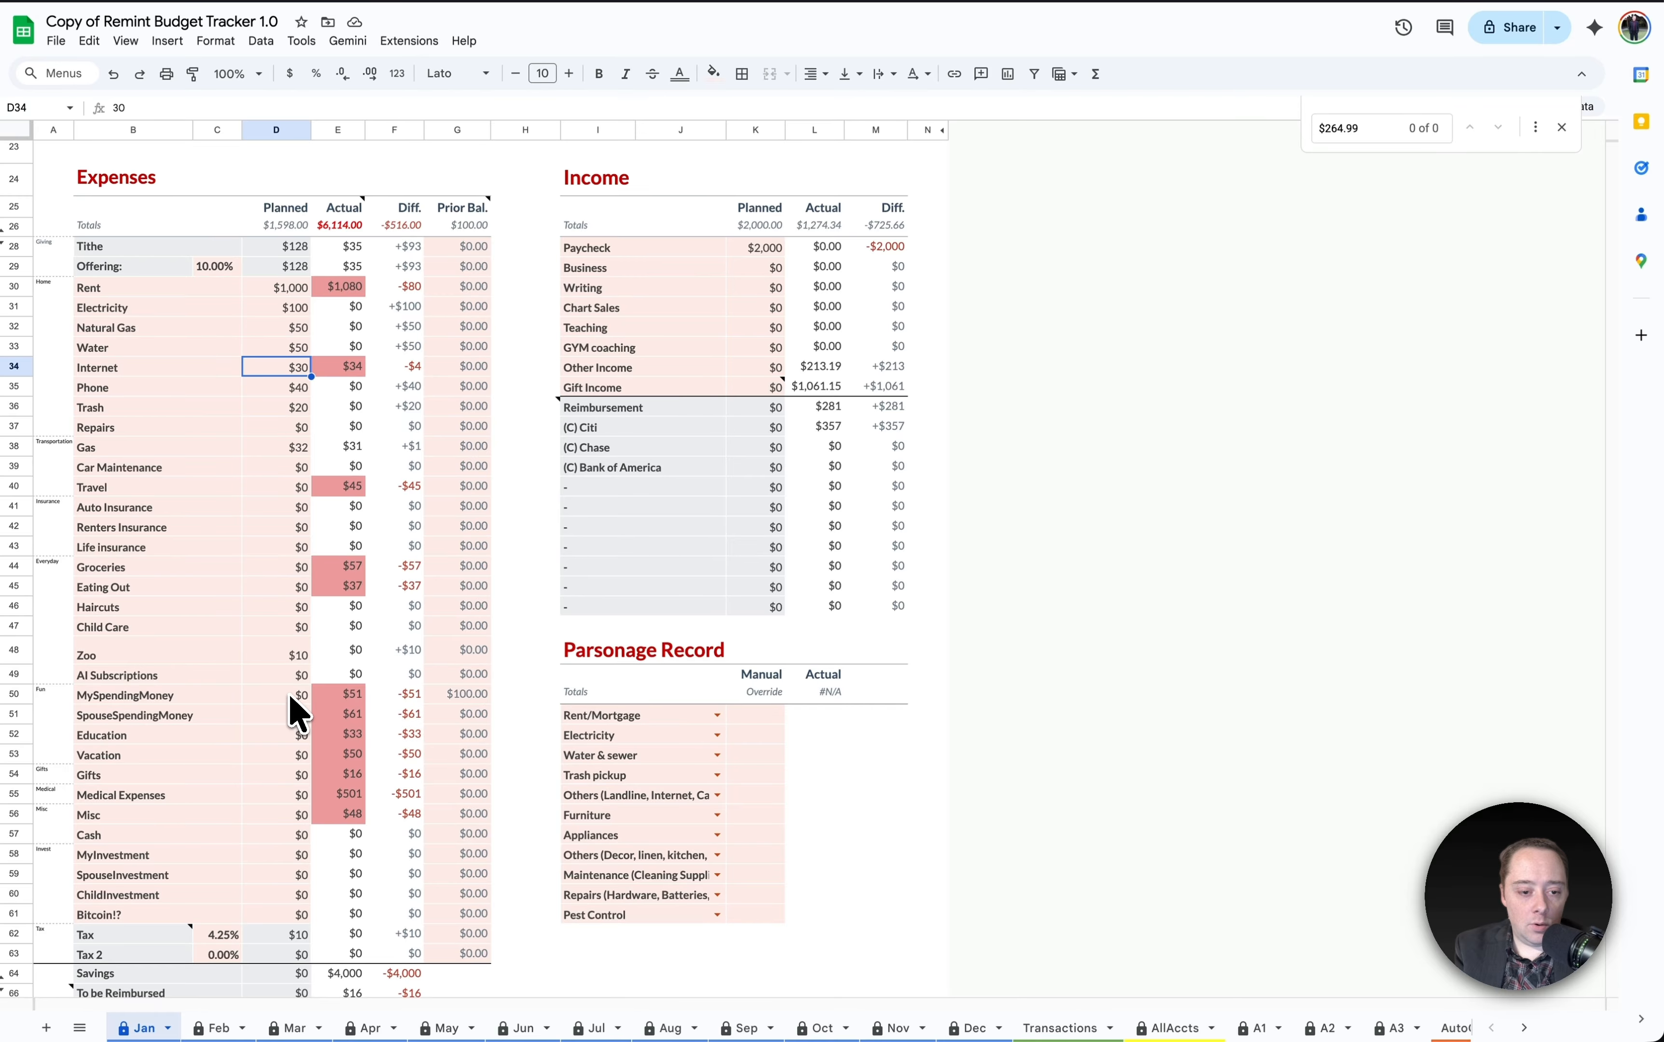
pyautogui.click(297, 696)
pyautogui.write('51')
pyautogui.press('Return')
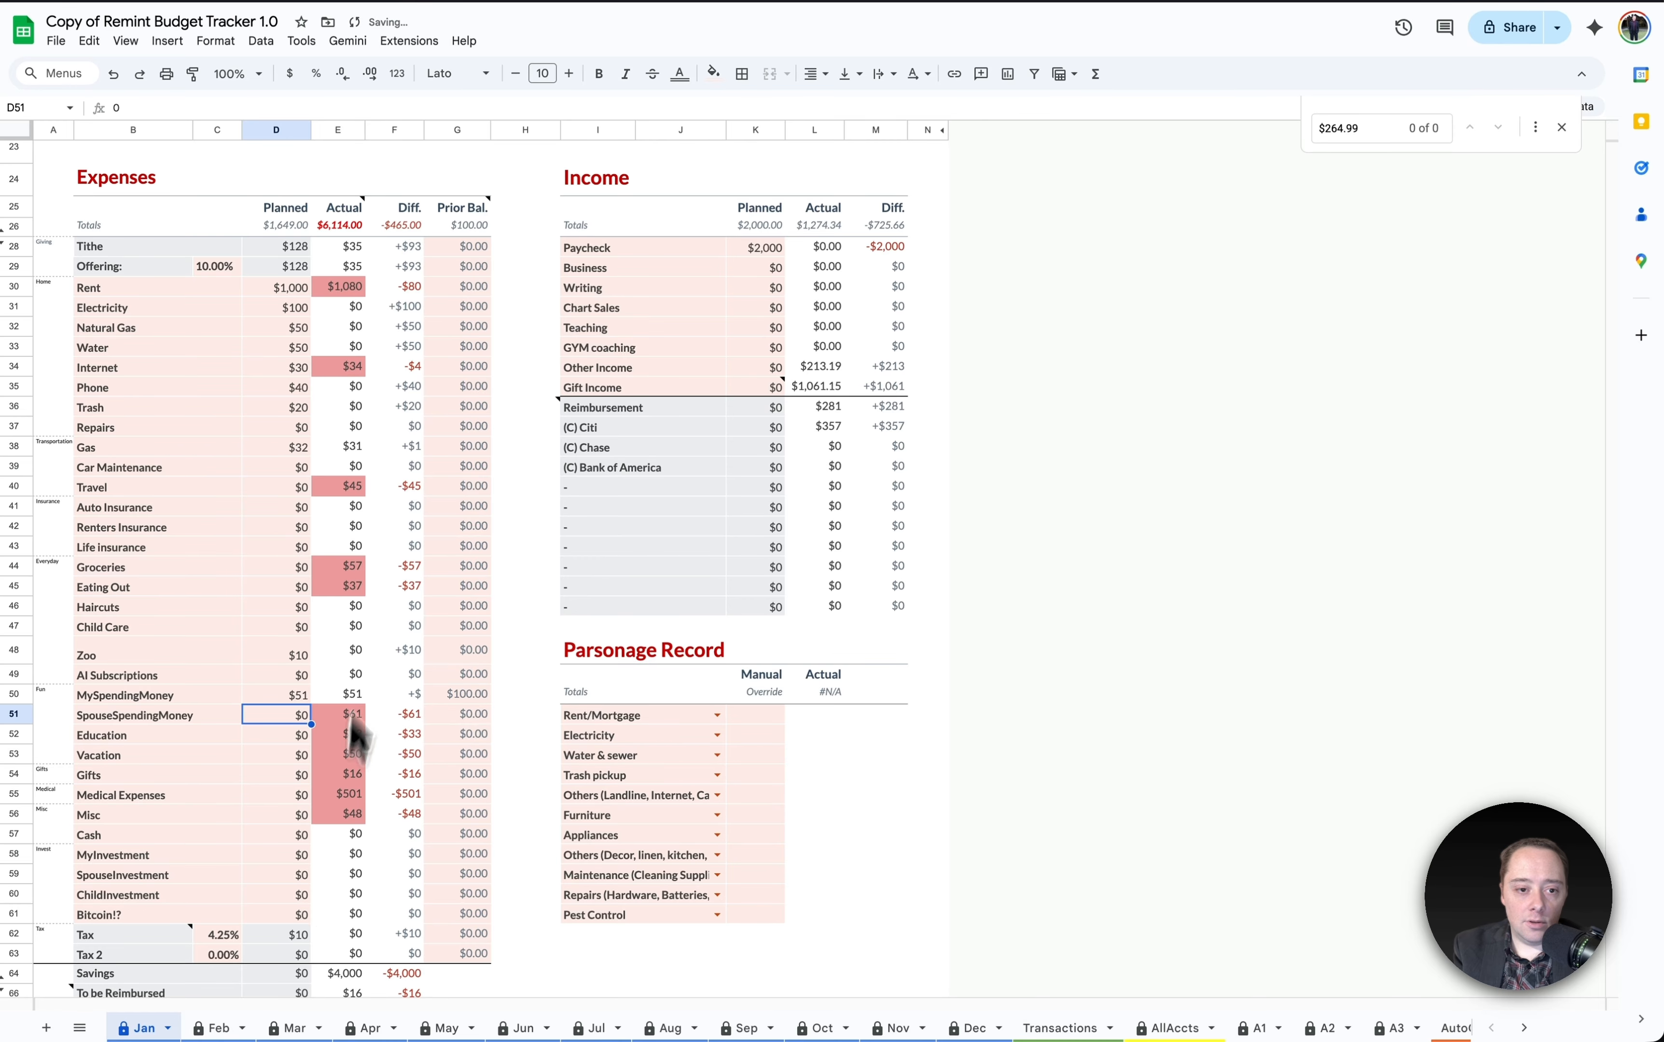
# - Examine the Jan sheet's planned and actual totals, actual Savings amount, budget summary and actual Paycheck income
pyautogui.scroll(3, 340, 393)
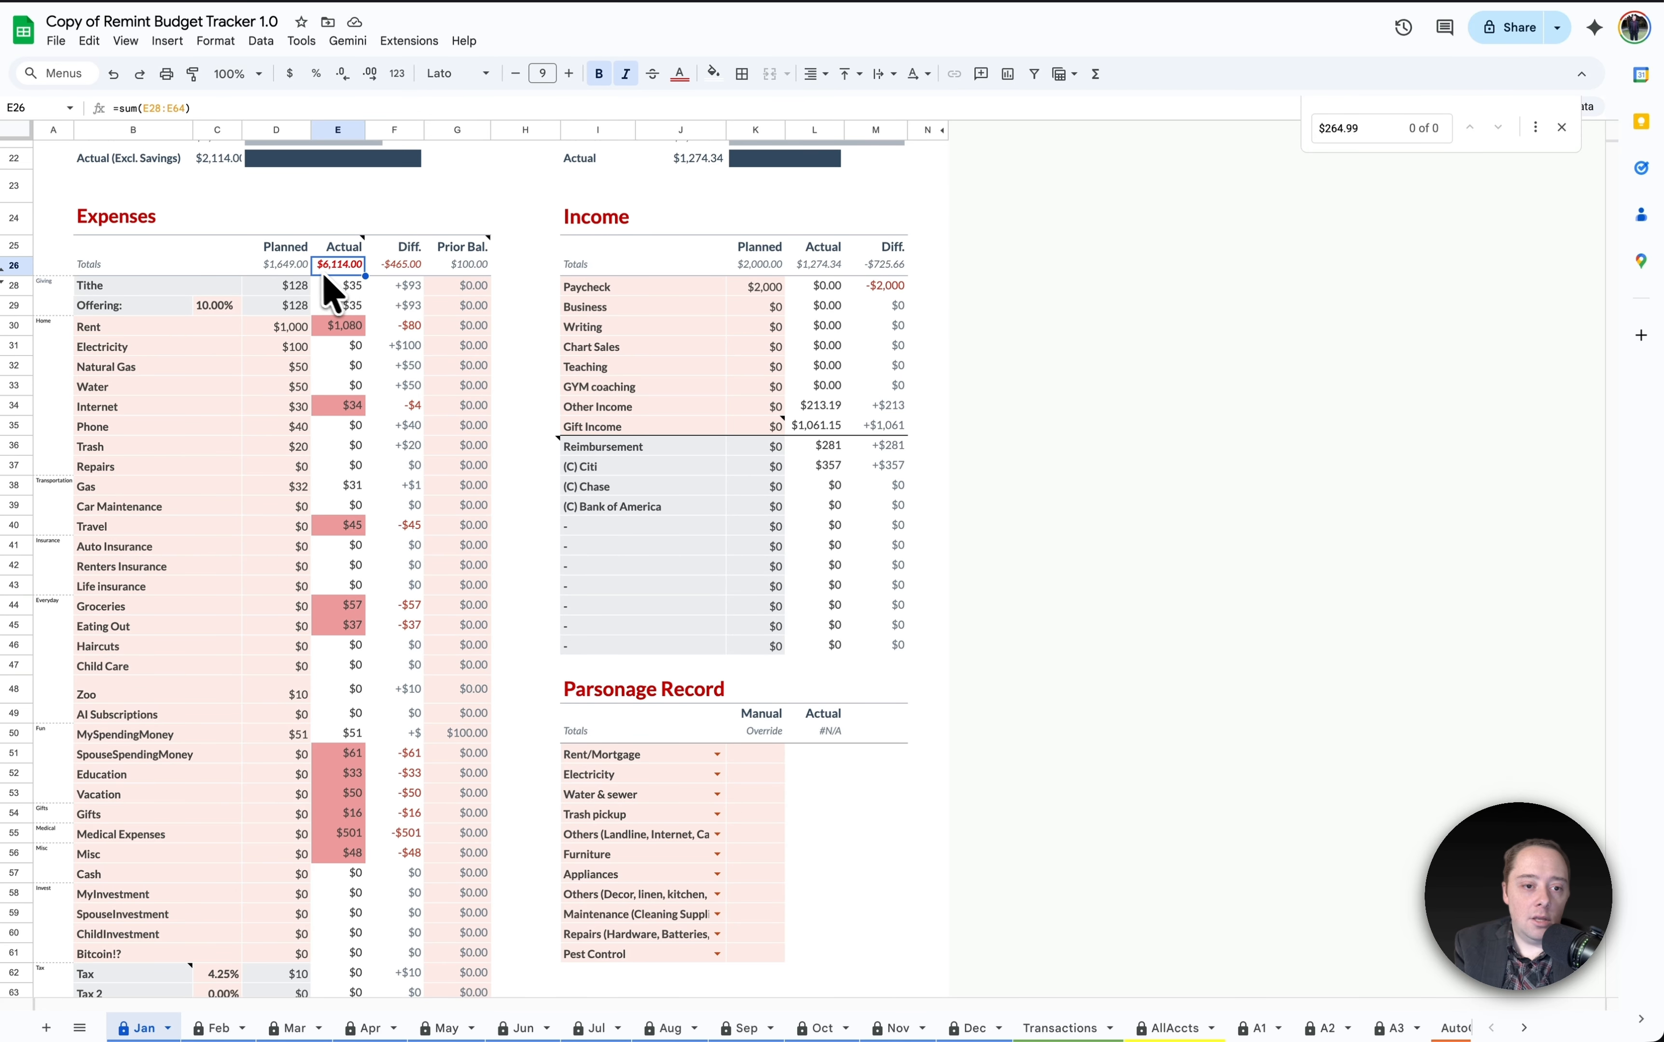
pyautogui.click(760, 269)
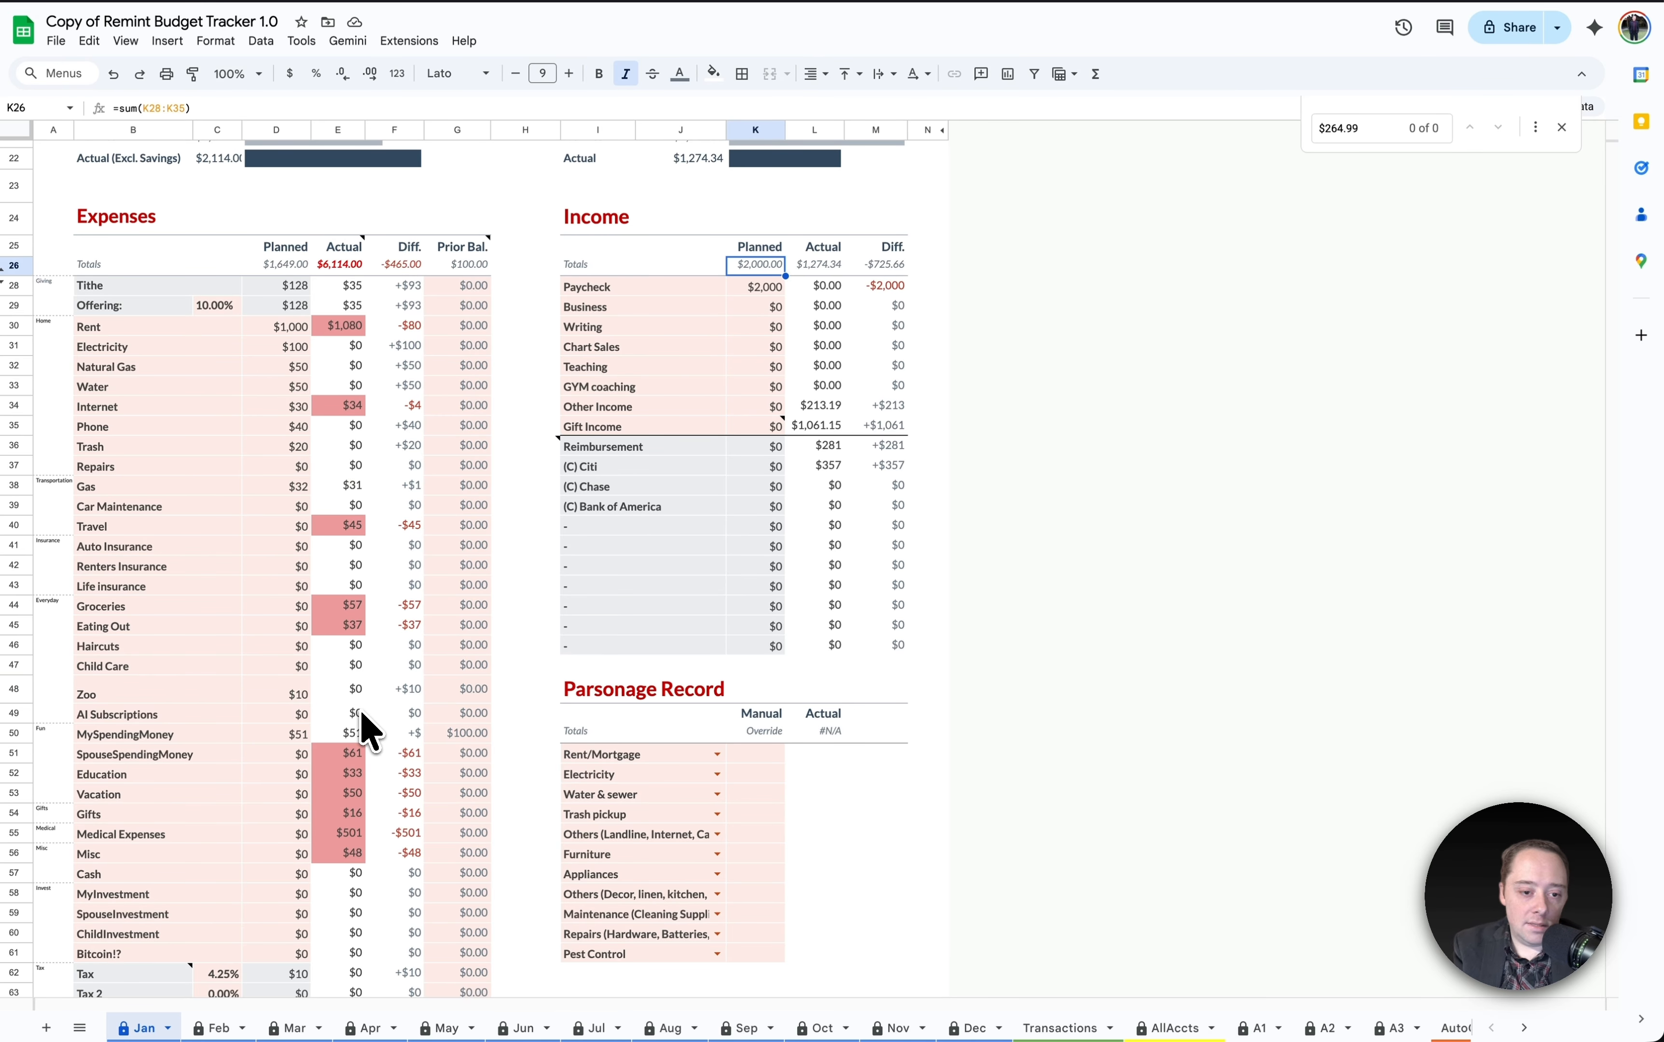
pyautogui.scroll(-5, 353, 779)
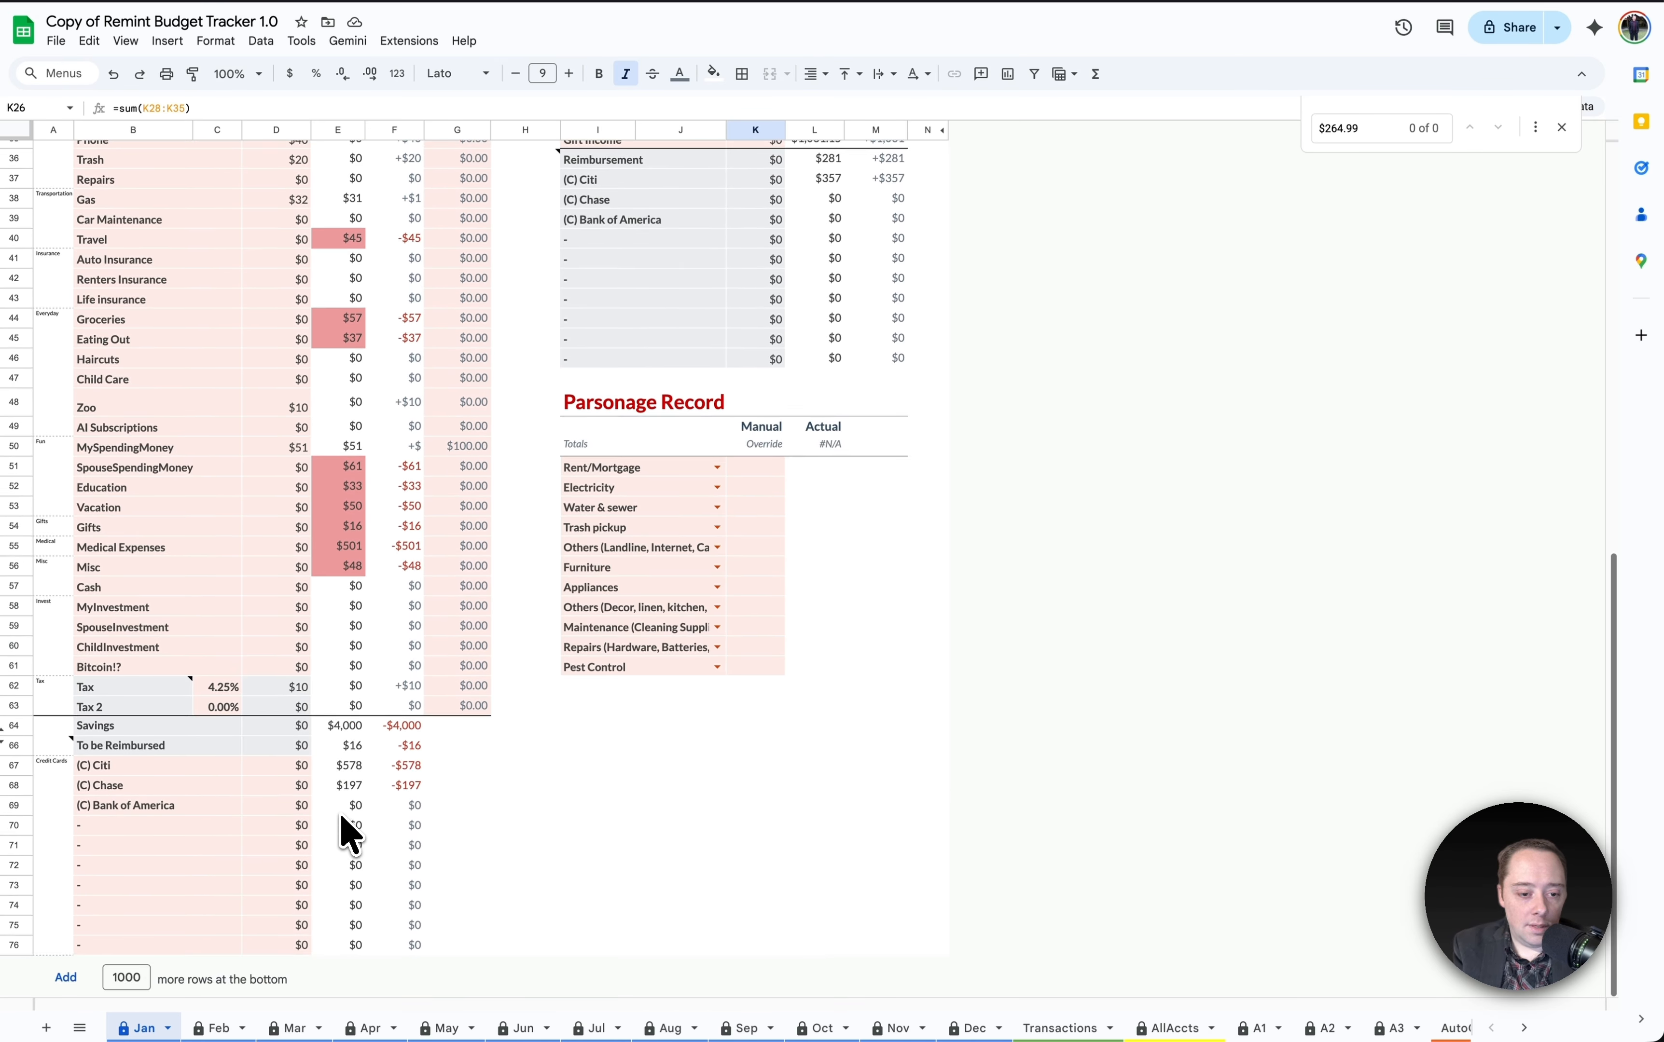
pyautogui.scroll(2, 342, 816)
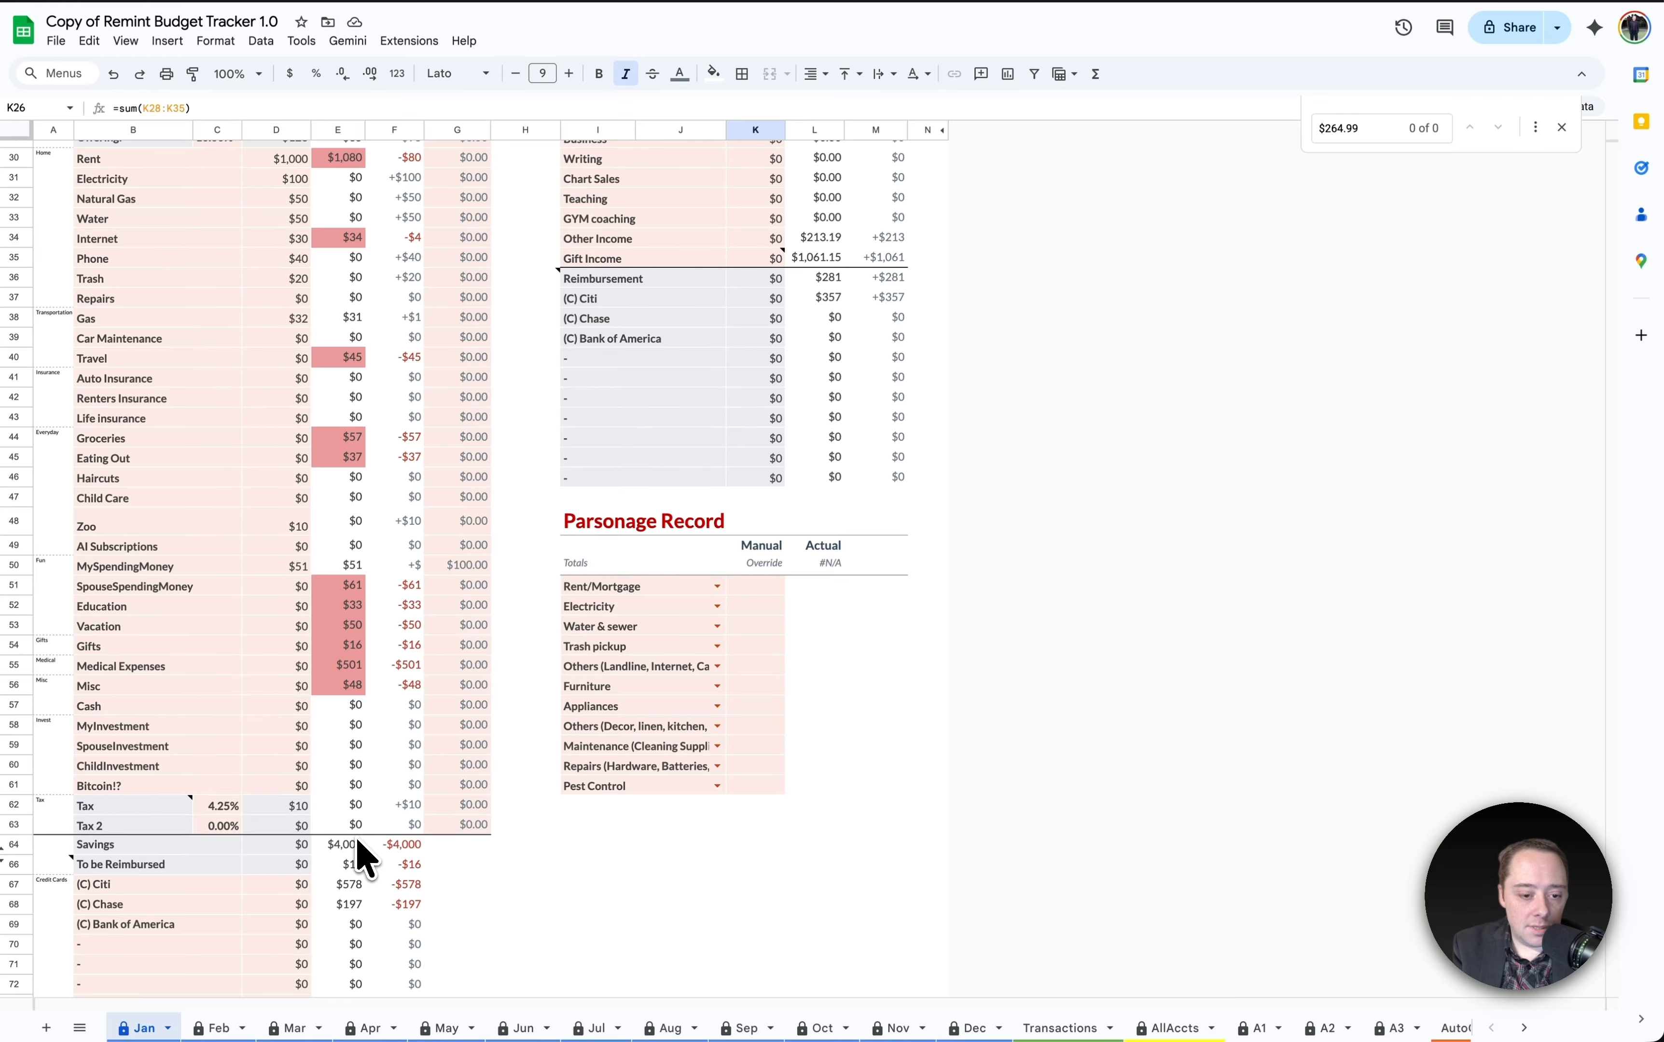
pyautogui.click(345, 847)
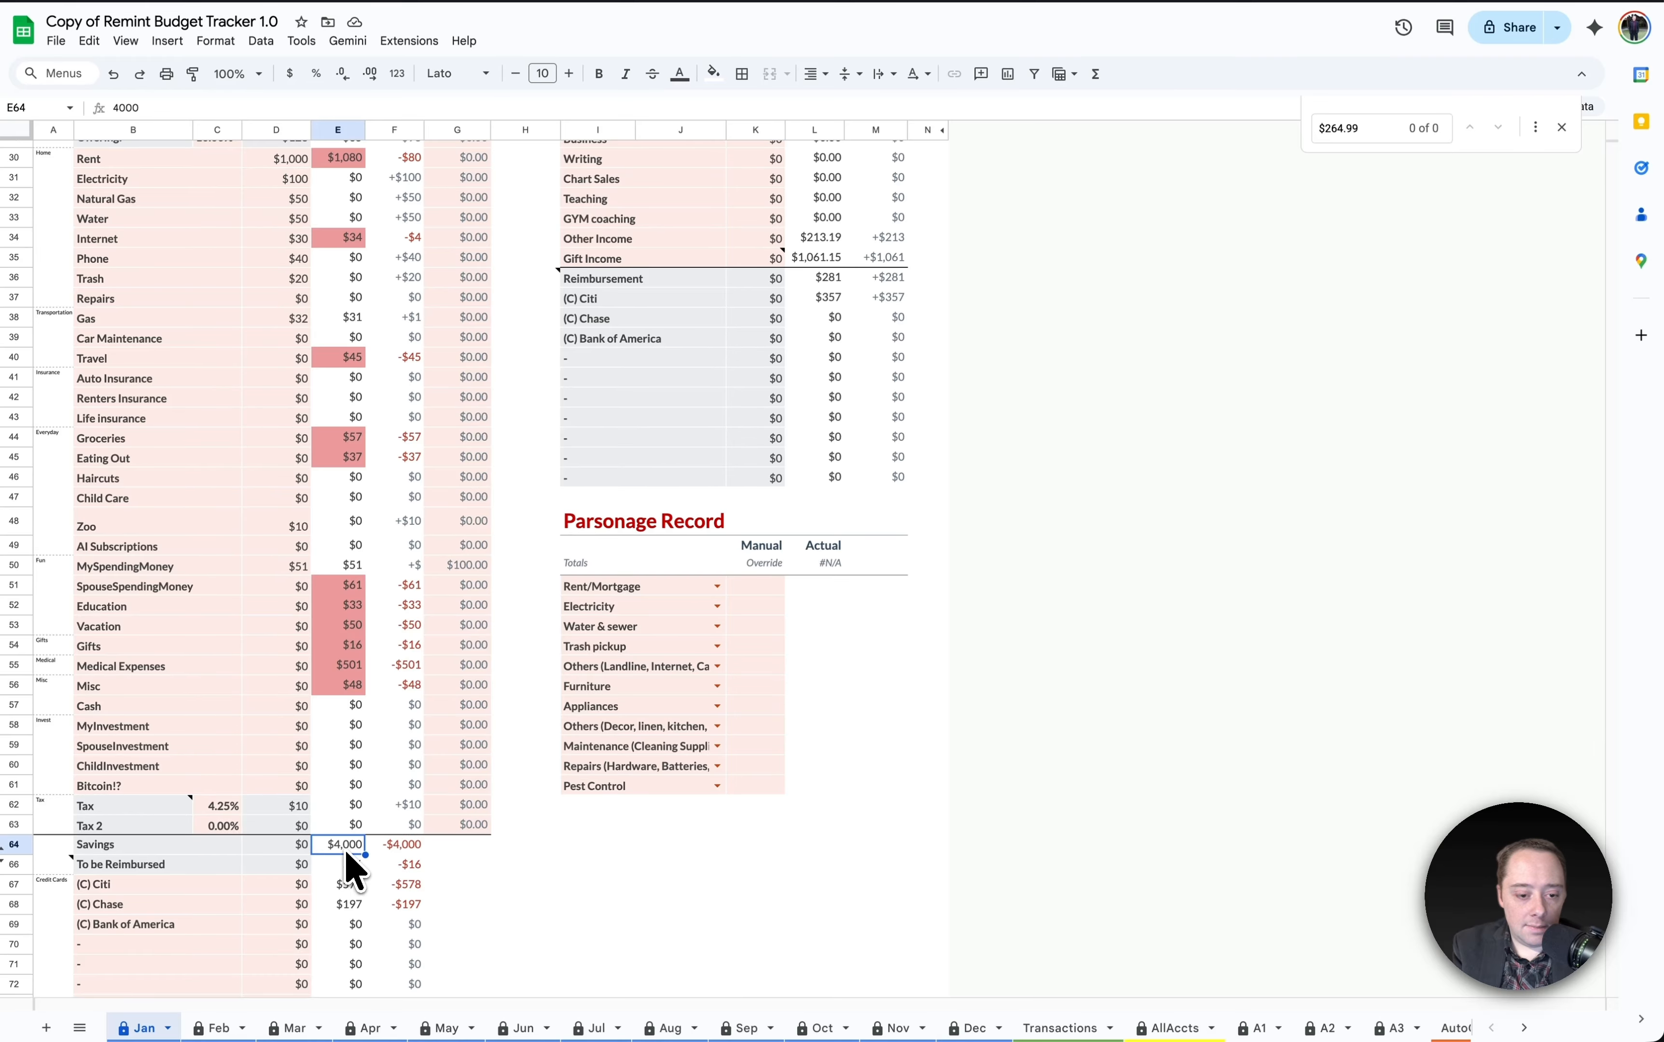
pyautogui.scroll(10, 325, 856)
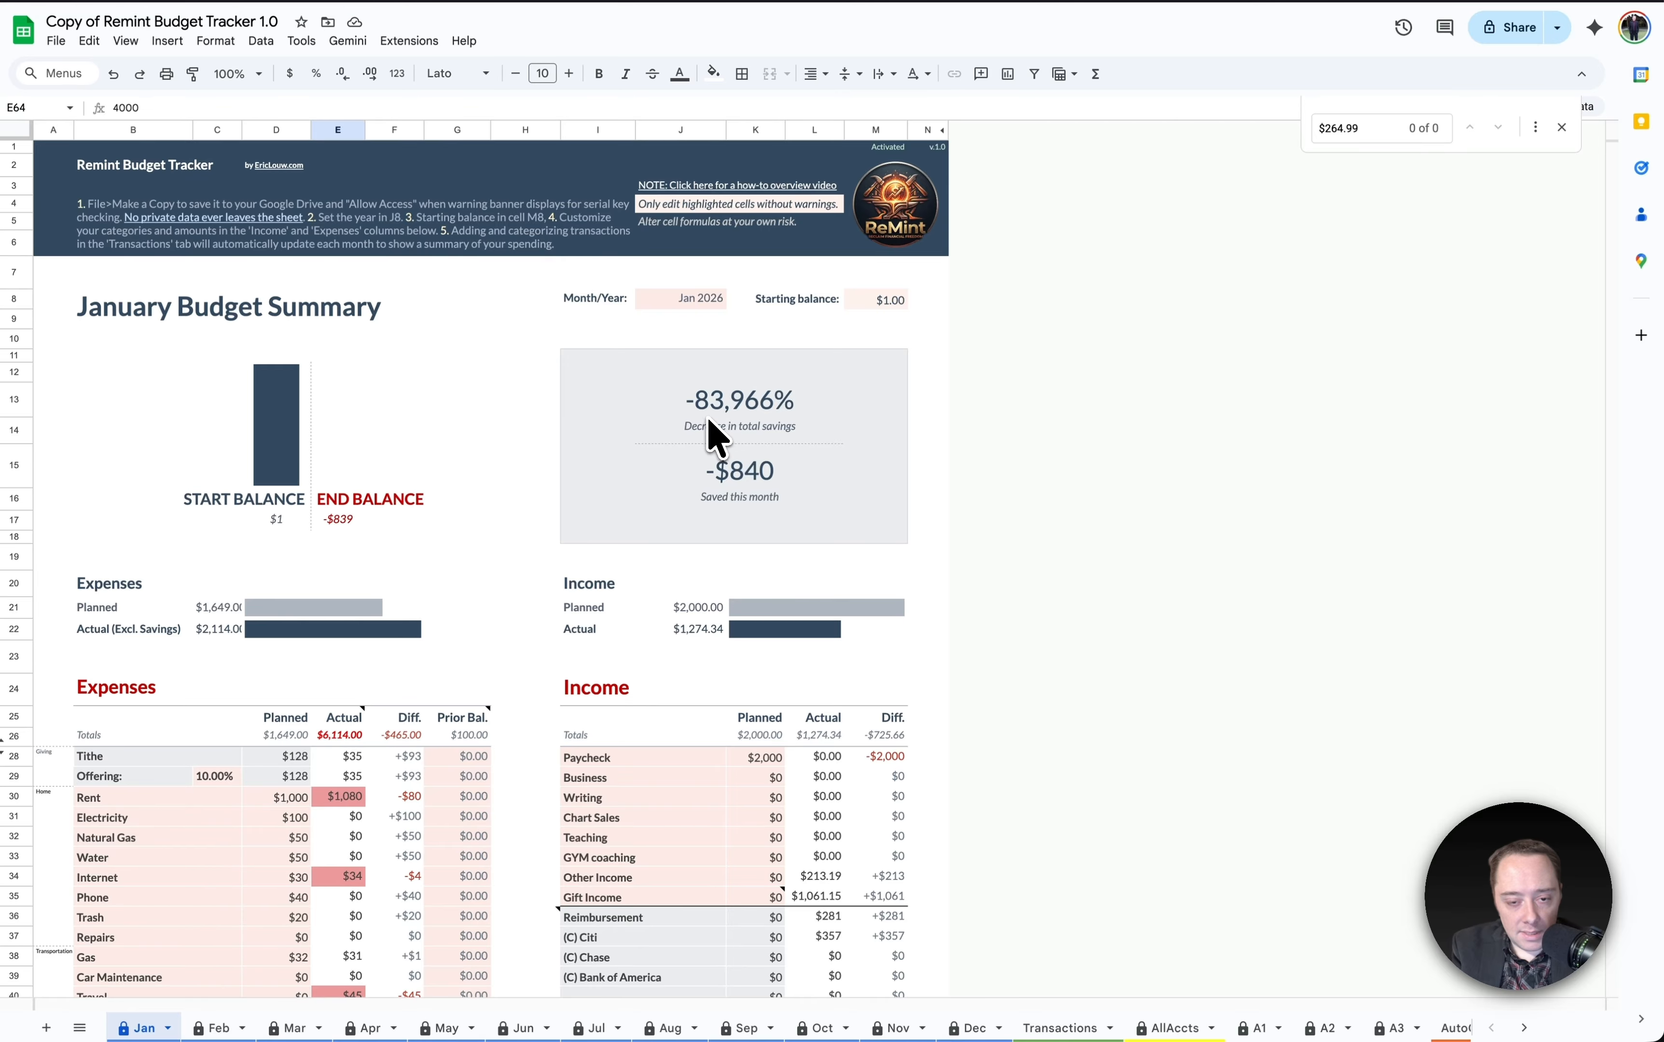
pyautogui.scroll(-3, 748, 486)
pyautogui.click(348, 627)
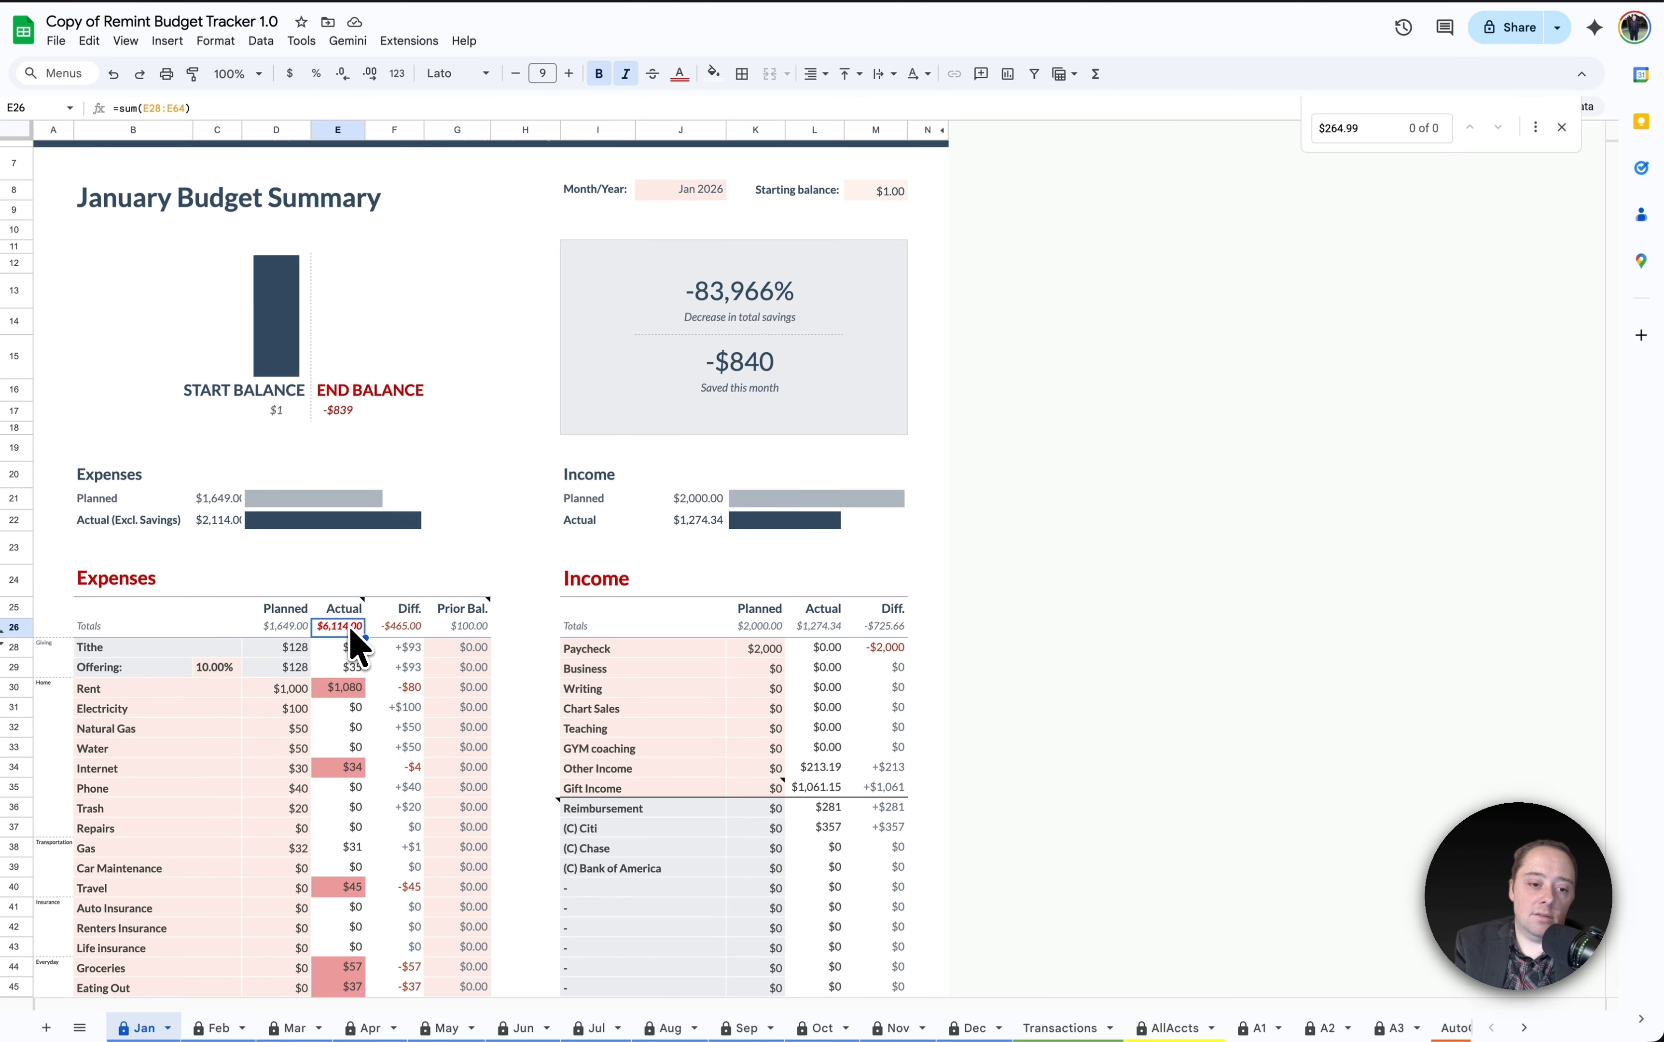
pyautogui.click(279, 628)
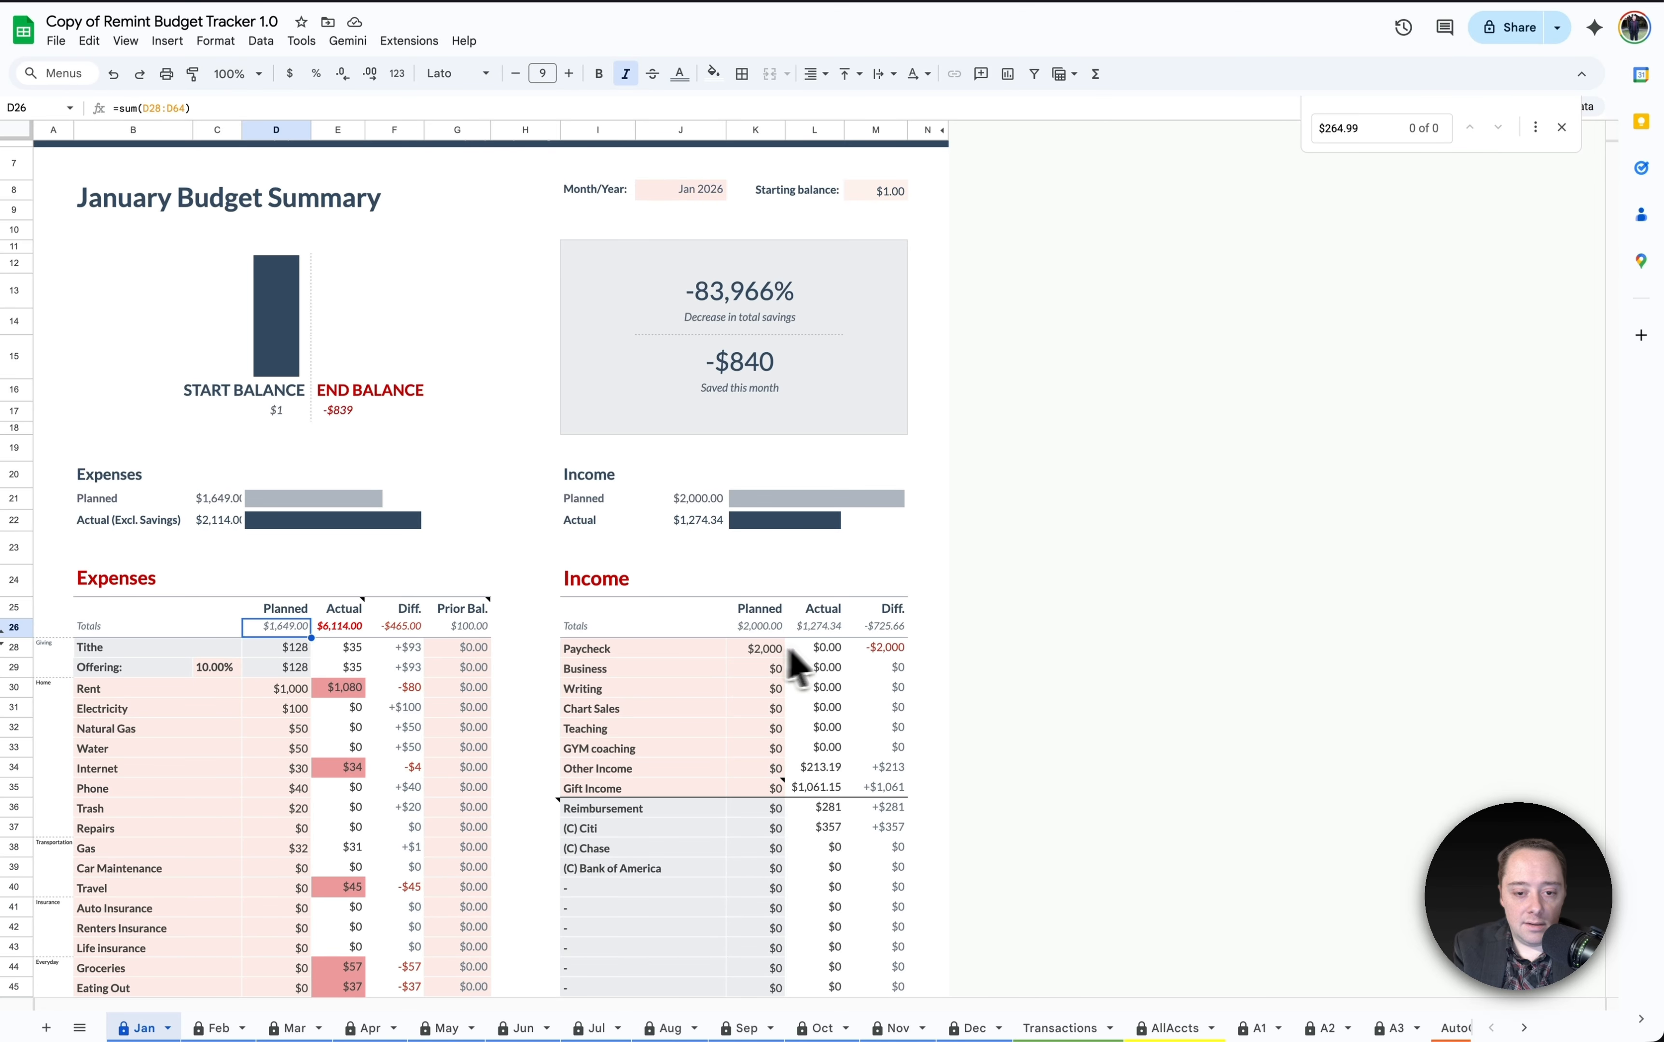
pyautogui.click(829, 649)
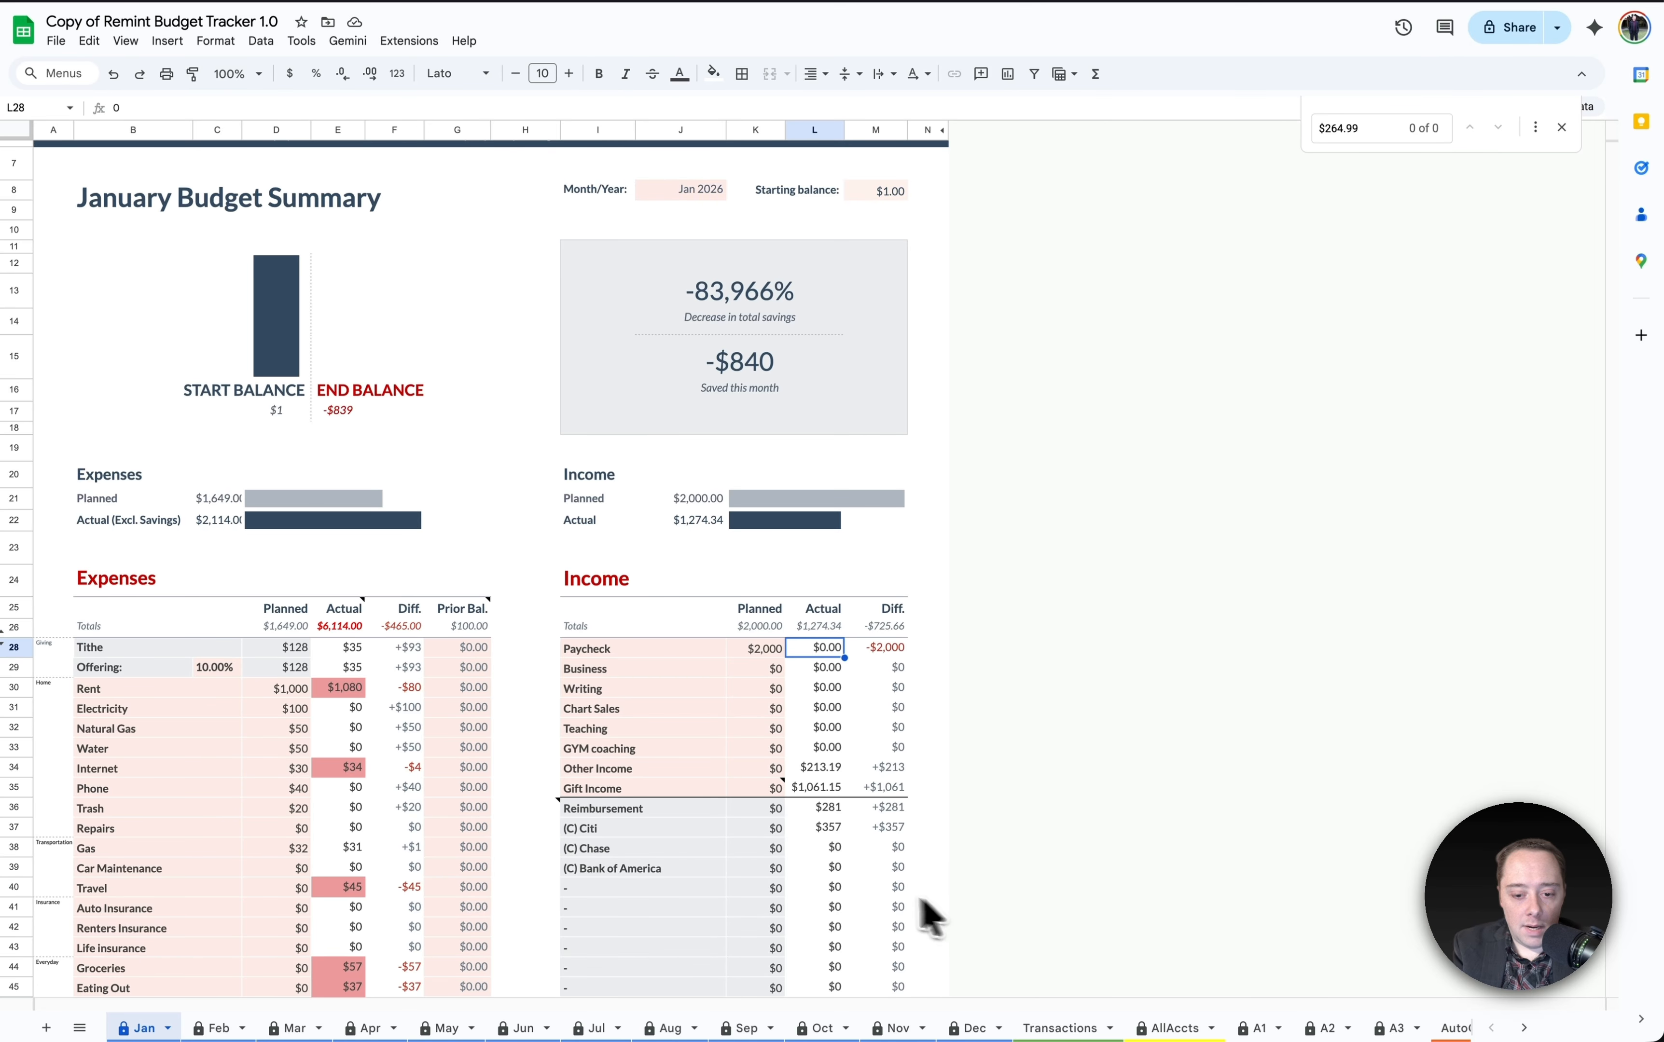
# - On the Transactions sheet, copy the 1/9/2026 date into the first empty row below the existing entries
pyautogui.click(1059, 1030)
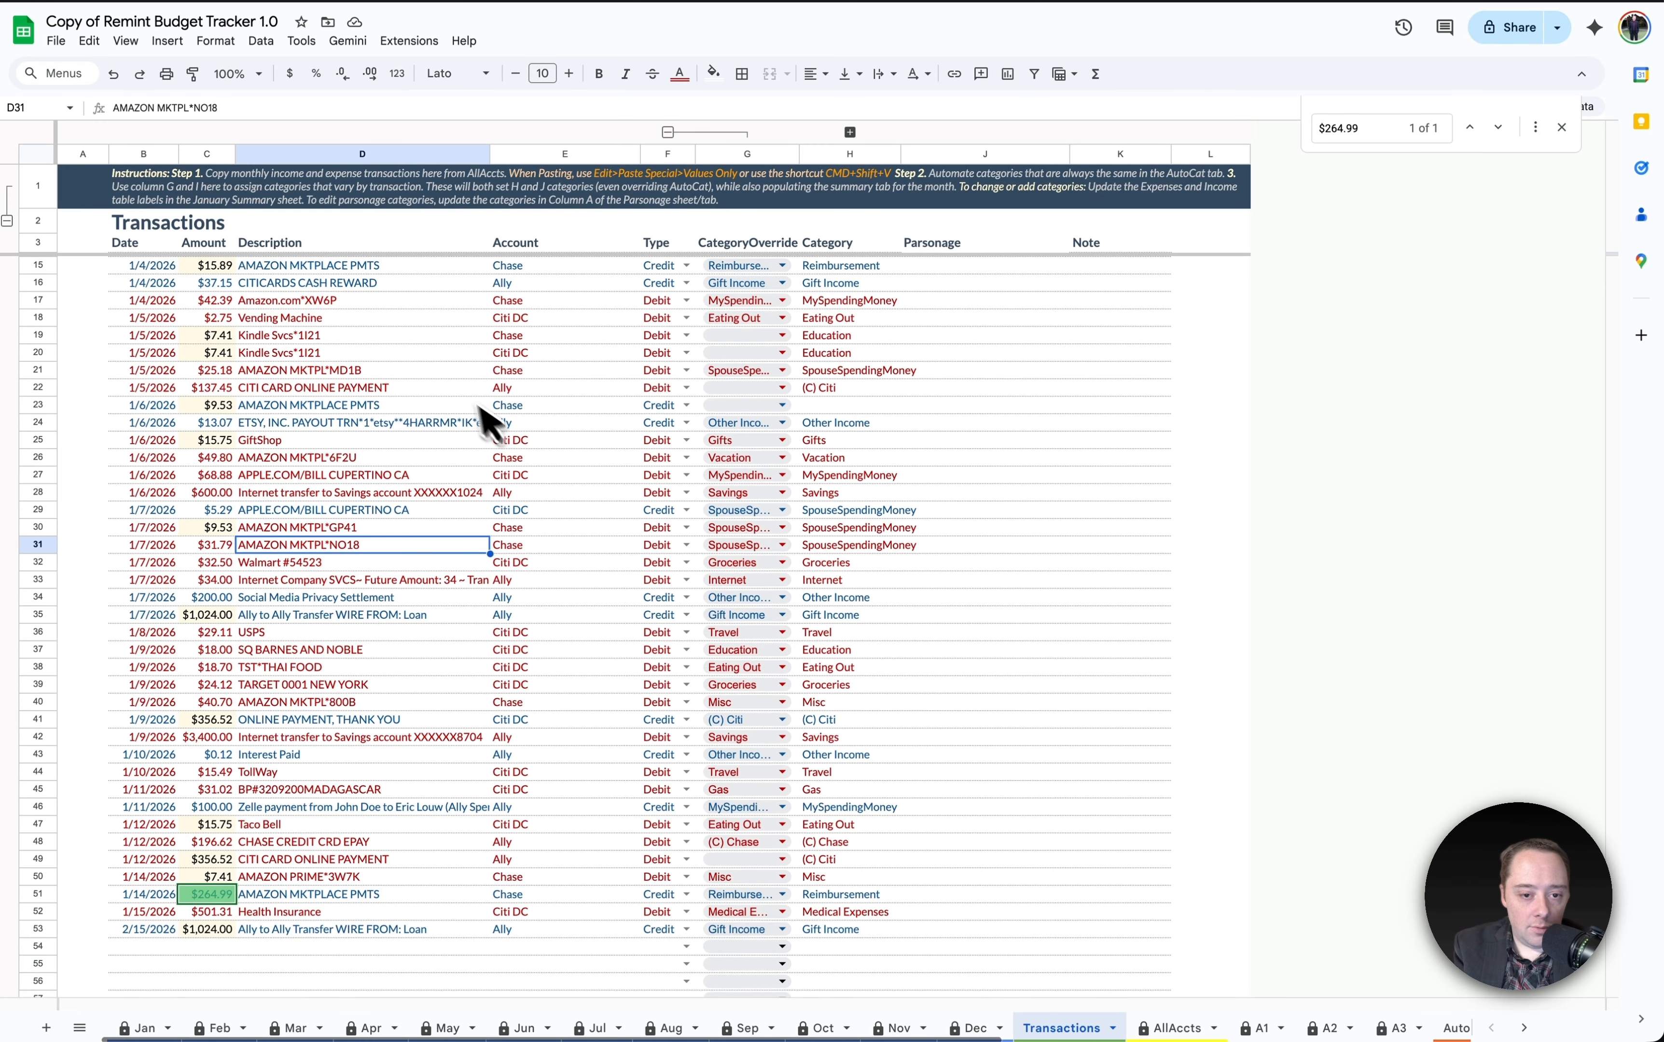
pyautogui.scroll(-3, 607, 393)
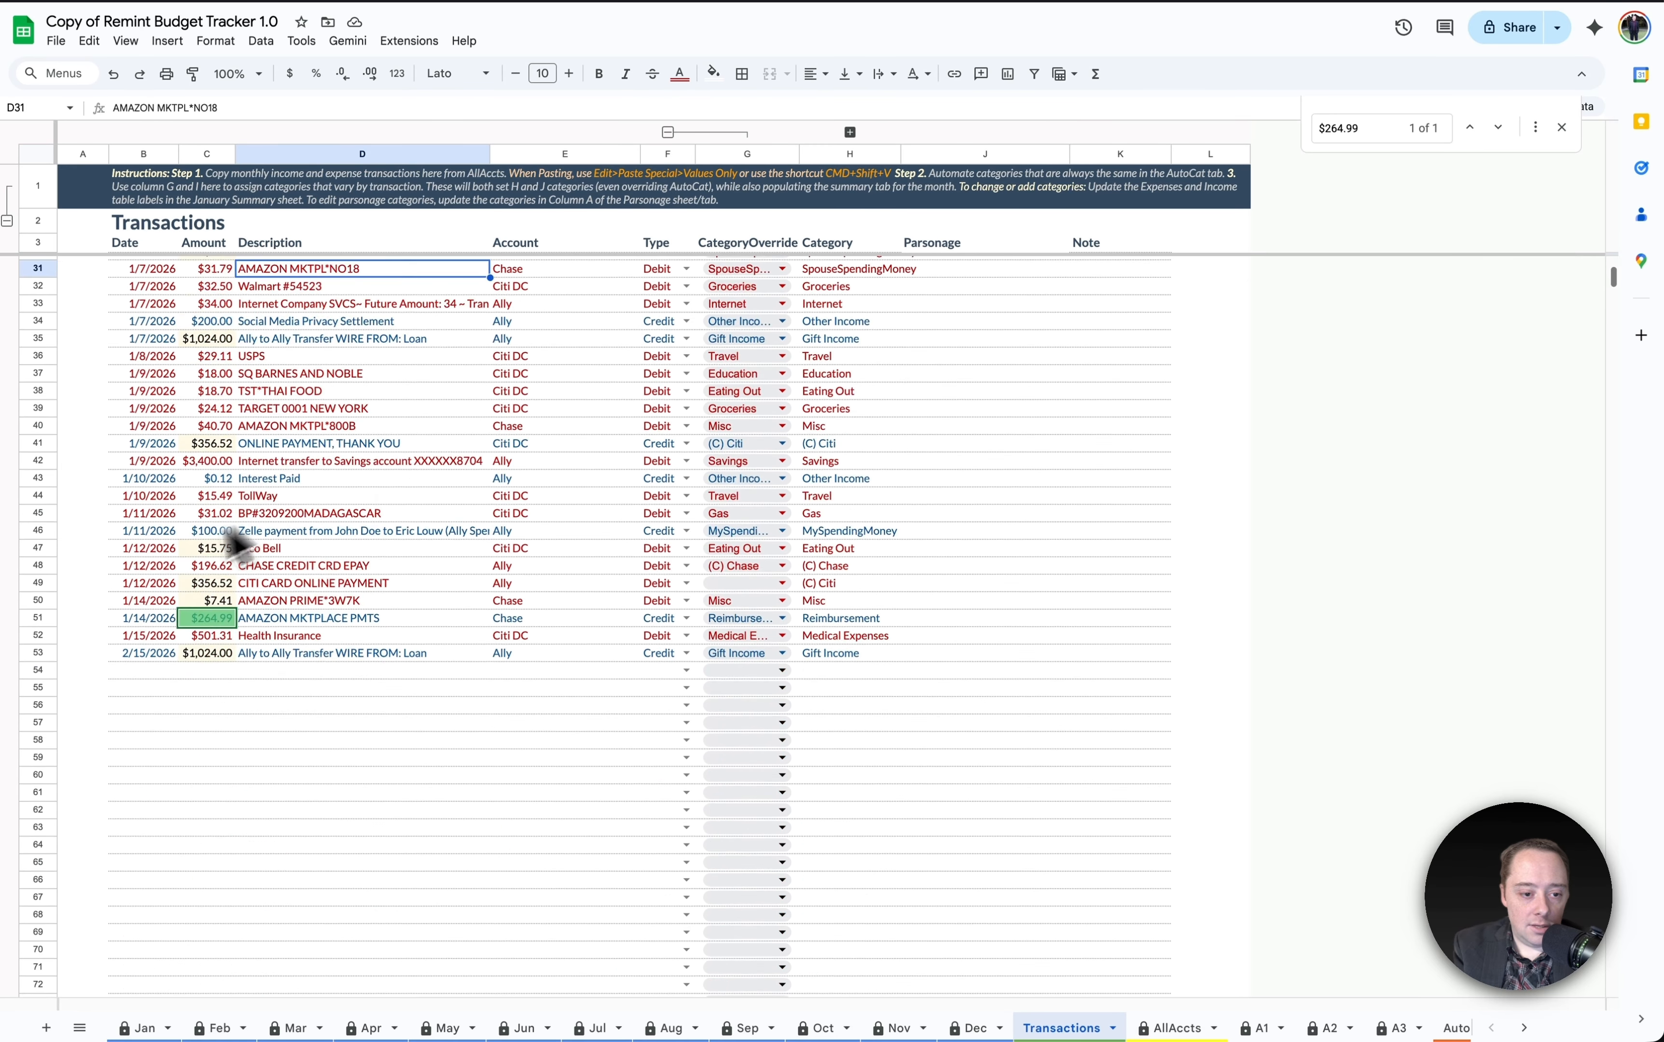
pyautogui.click(148, 408)
pyautogui.press('super+c')
pyautogui.click(149, 671)
pyautogui.press('super+v')
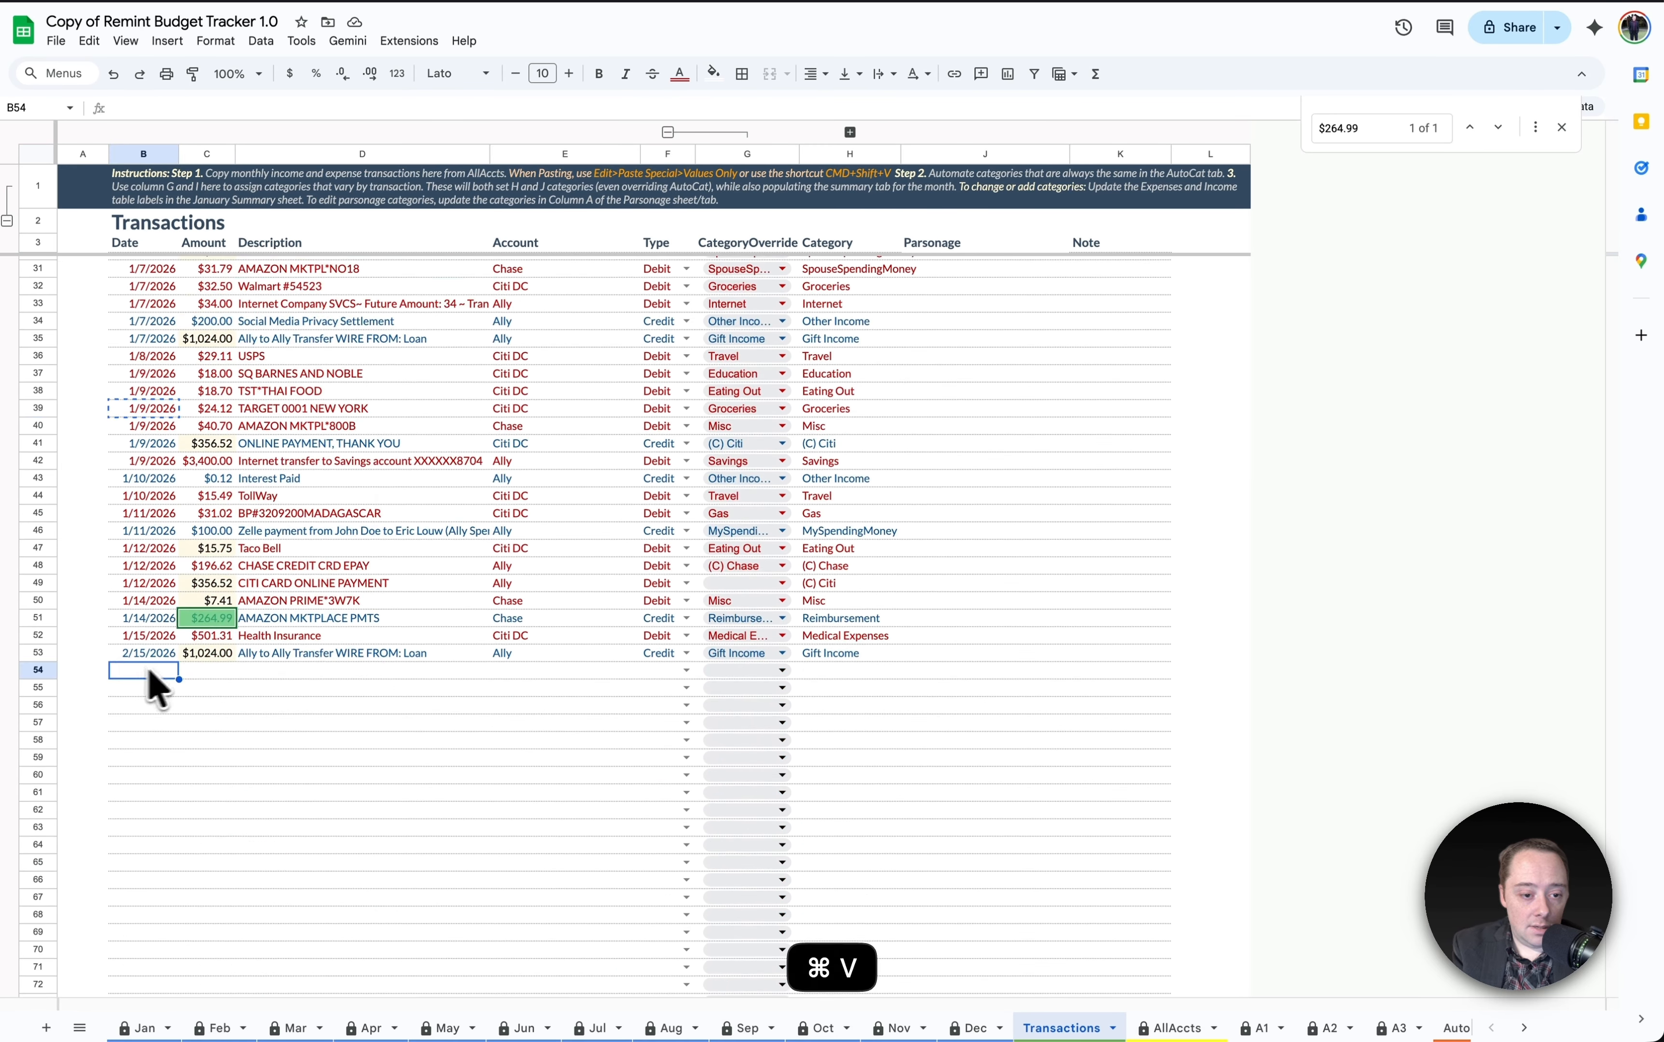
# - Fill in the new transaction with the amount 5000, the description Paycheck and the account Ally
pyautogui.click(203, 658)
pyautogui.press('Down')
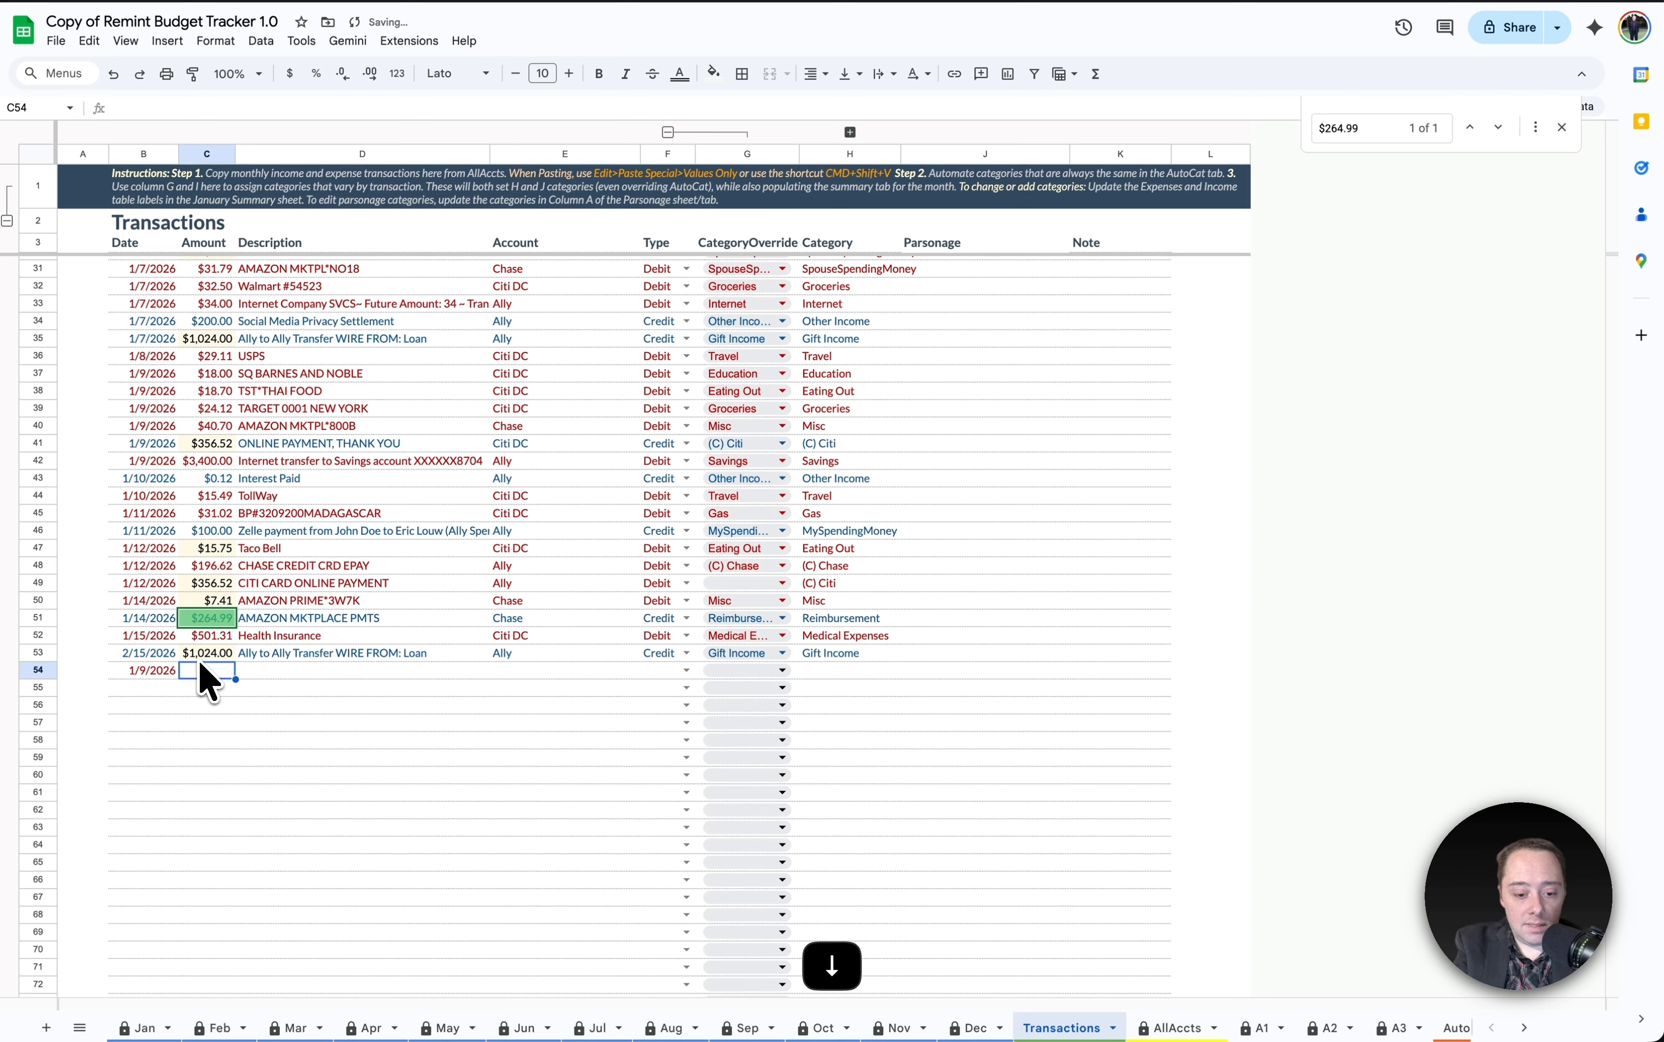
pyautogui.write('5000')
pyautogui.press('Right')
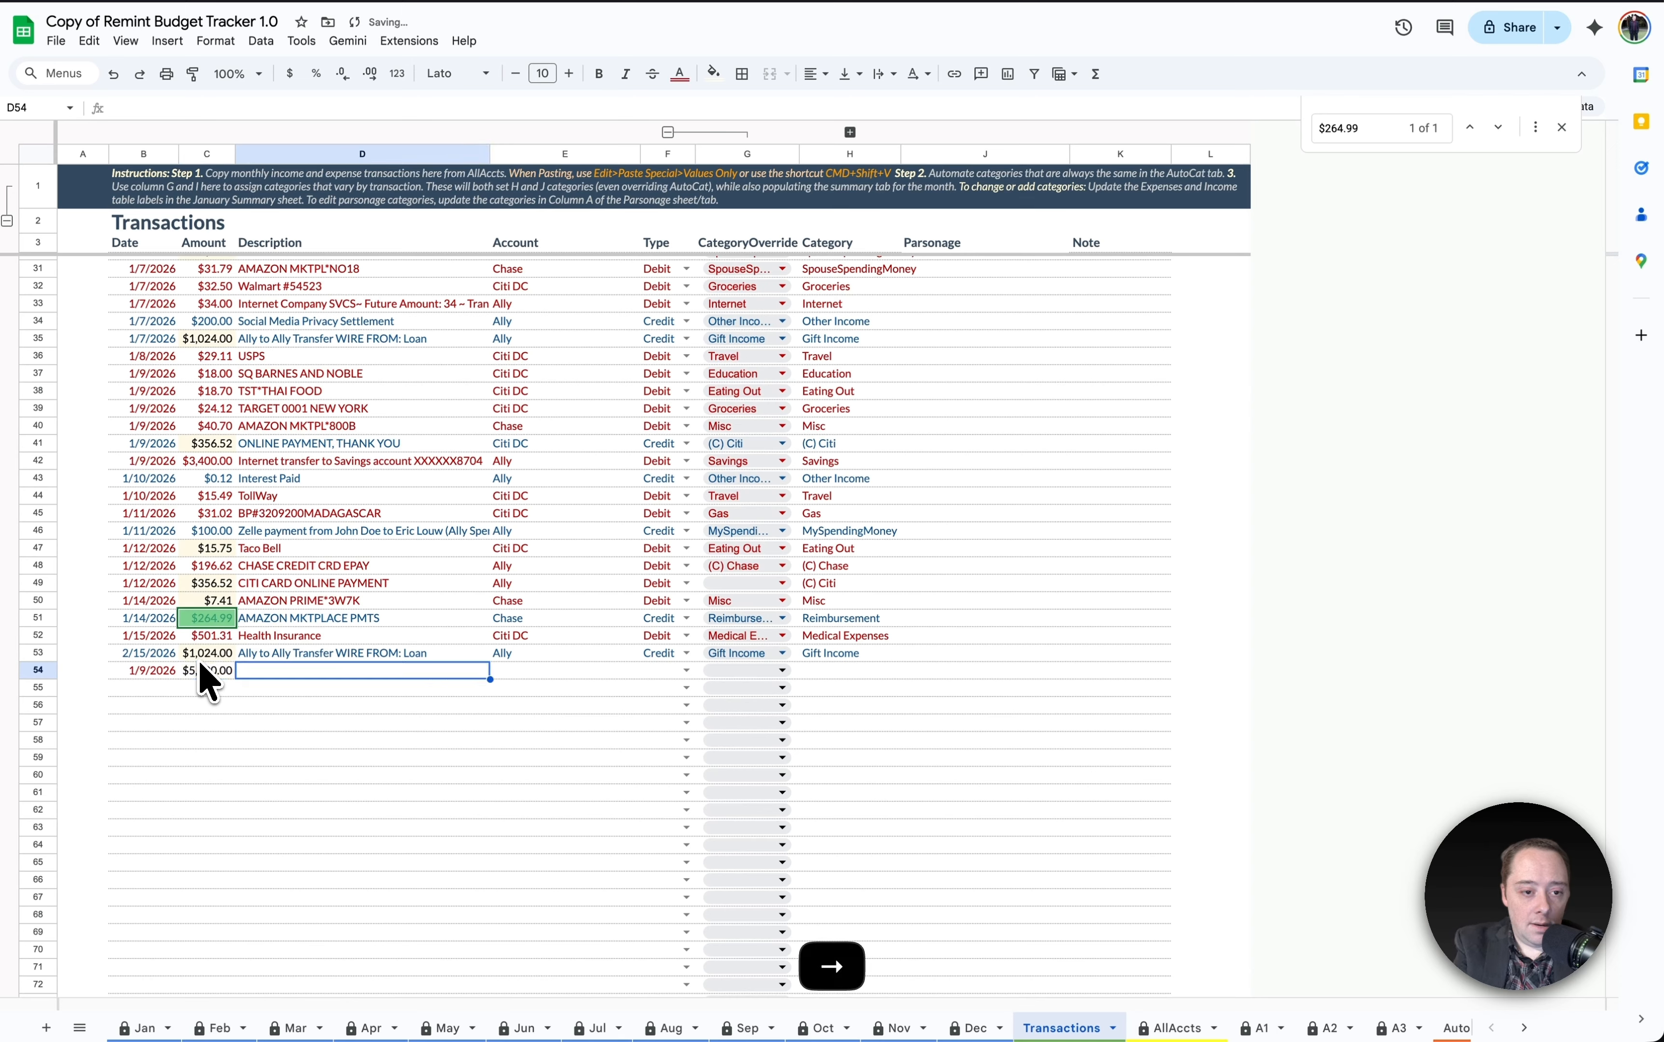
pyautogui.write('Paycheck')
pyautogui.press('Right')
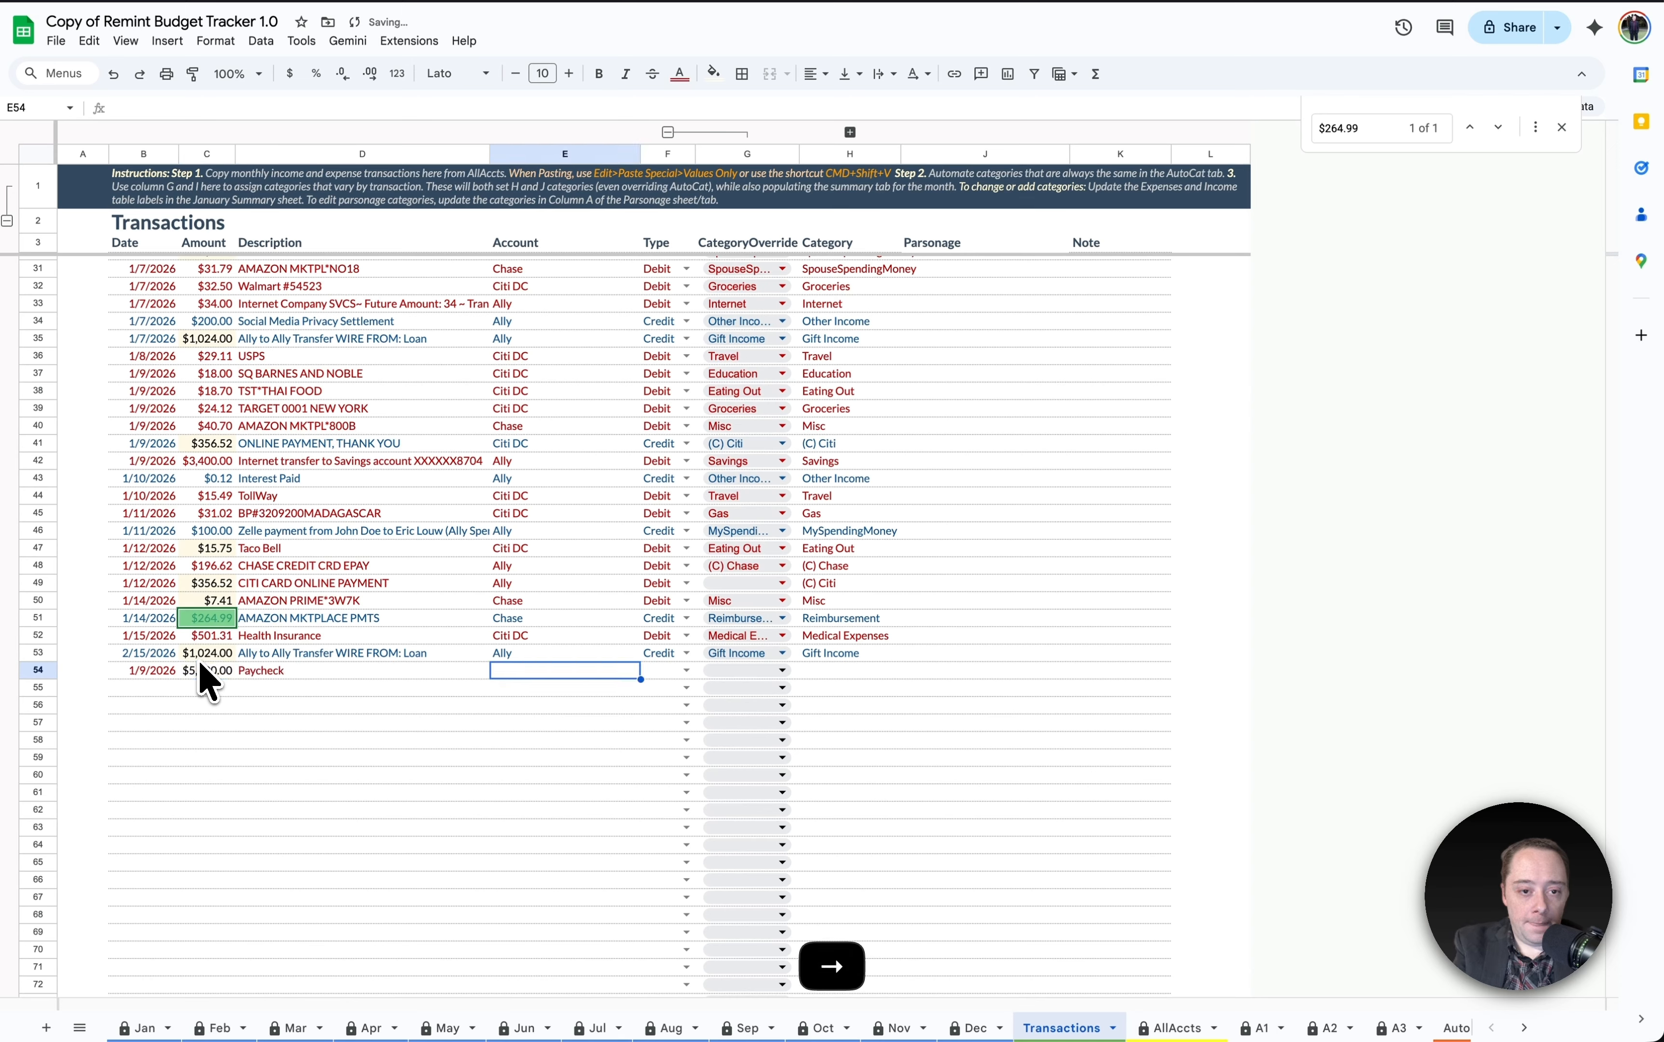
pyautogui.write('Ally')
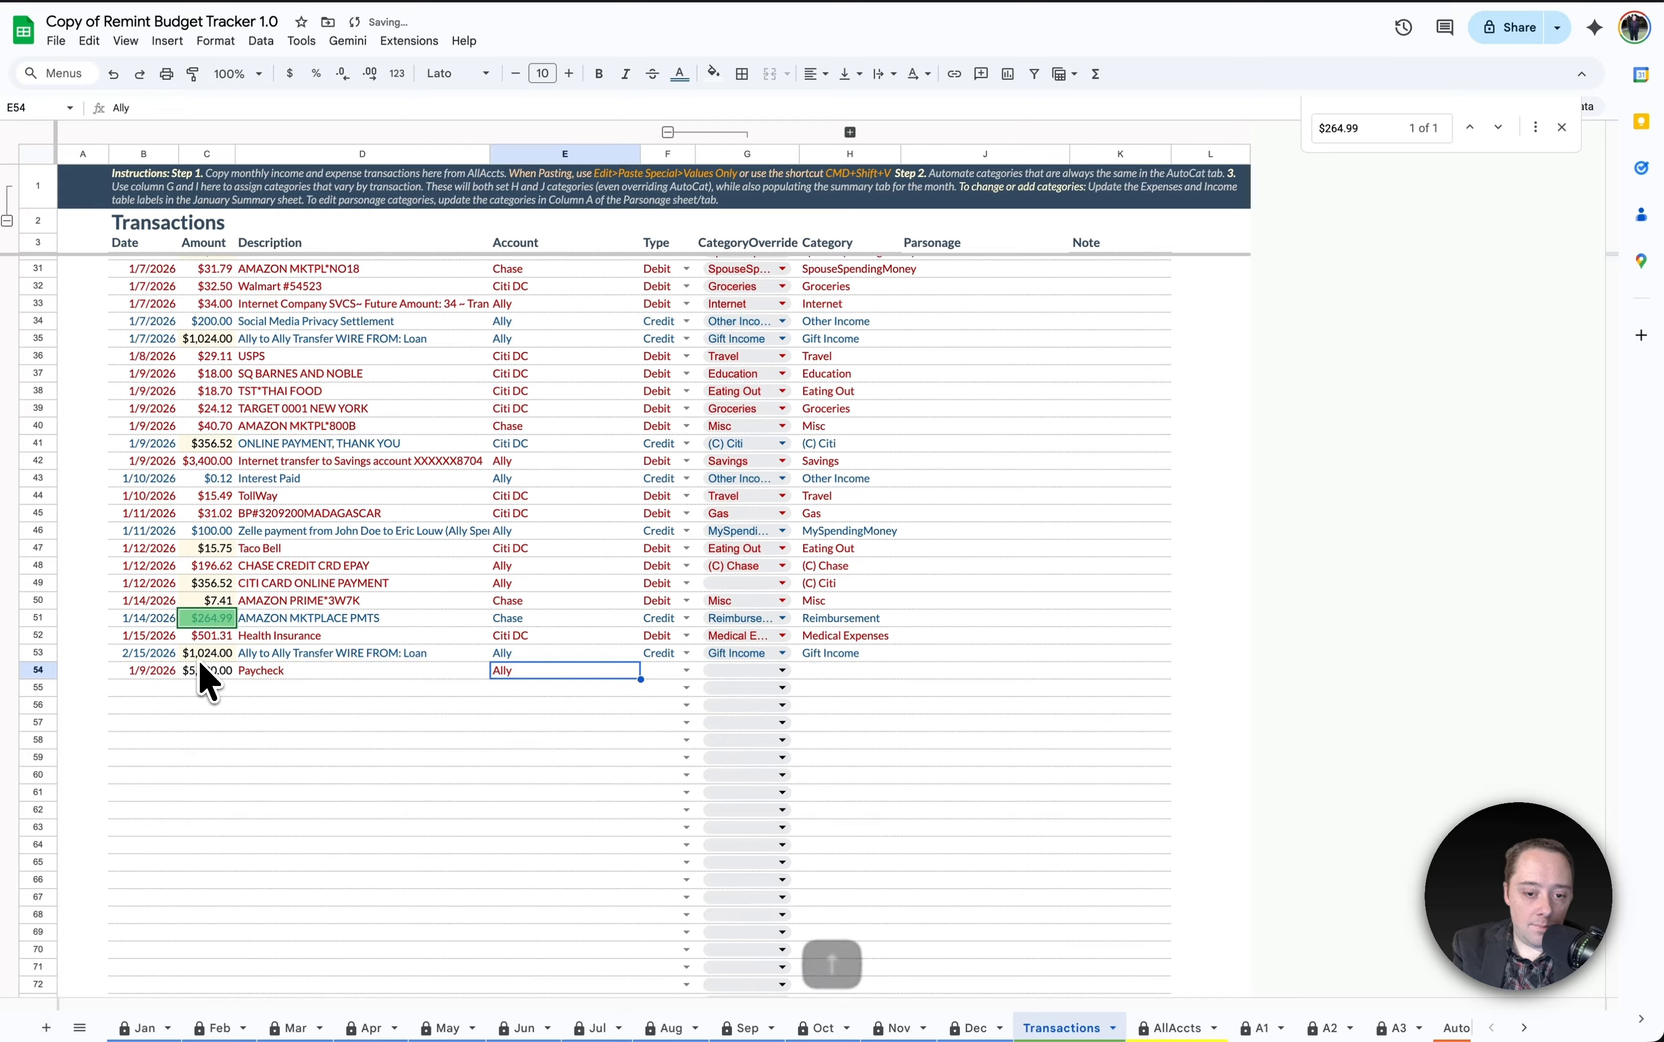
# - Set the new transaction's type to Credit and its category override to Paycheck
pyautogui.press('Right')
pyautogui.write('Credit')
pyautogui.press('Right')
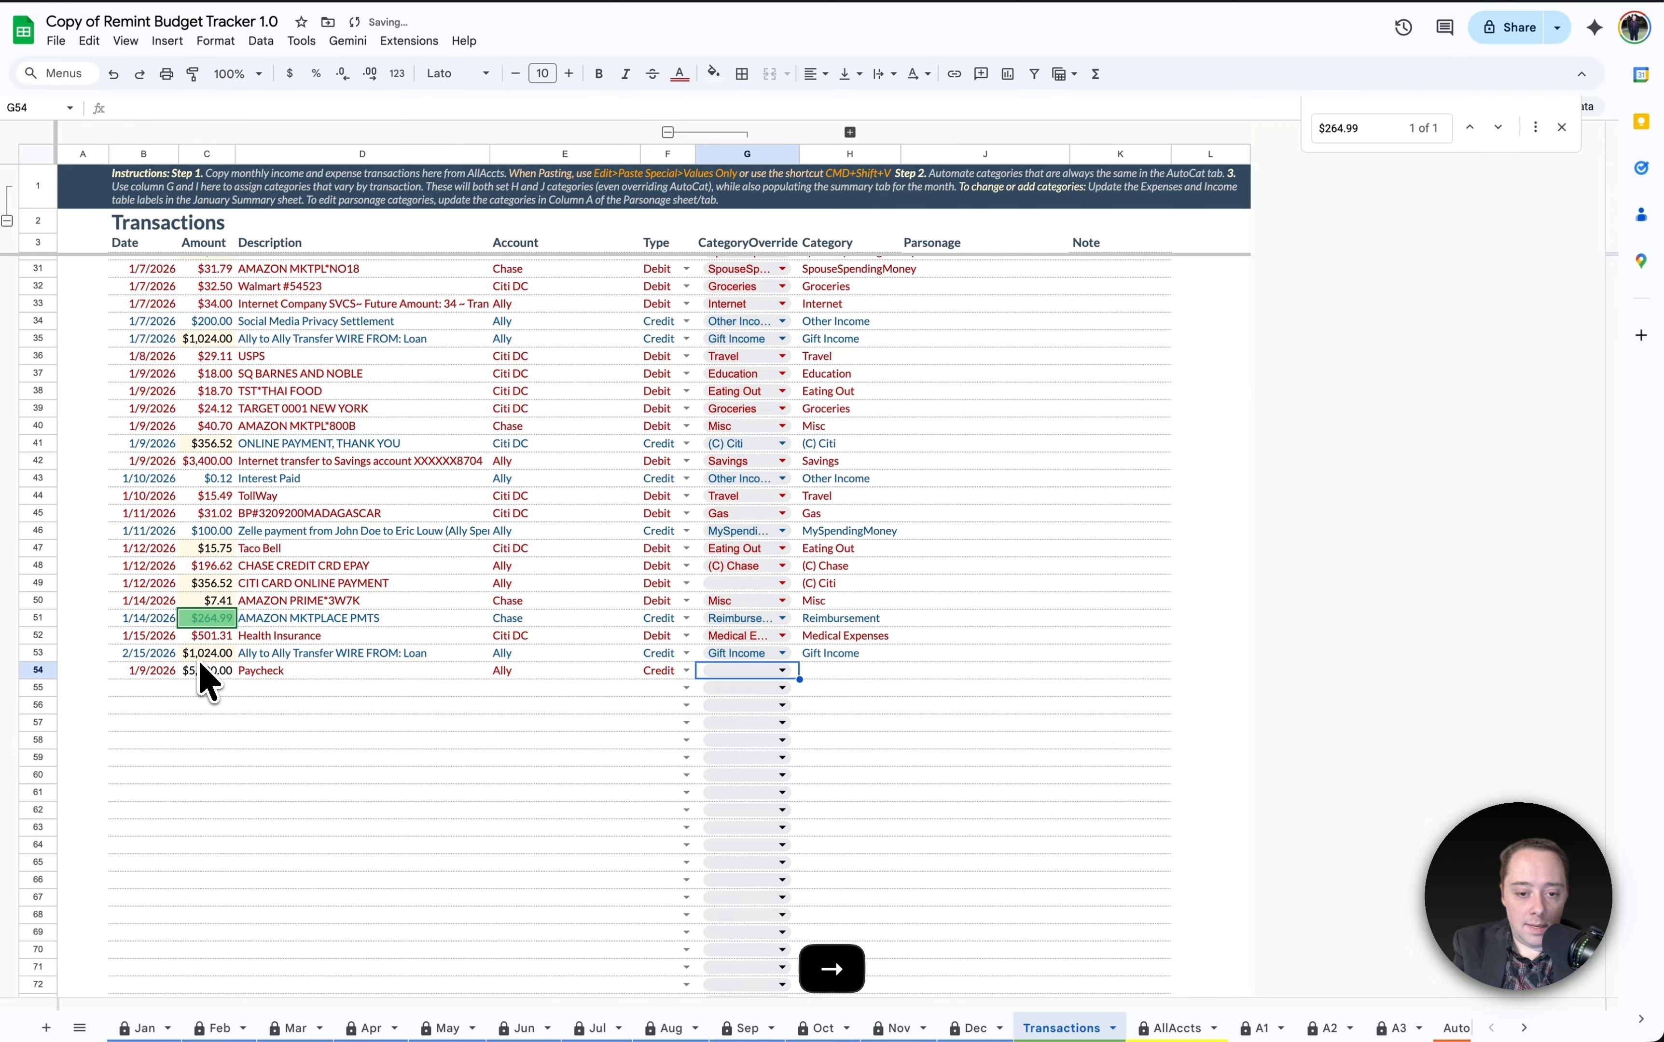
pyautogui.write('Paycheck')
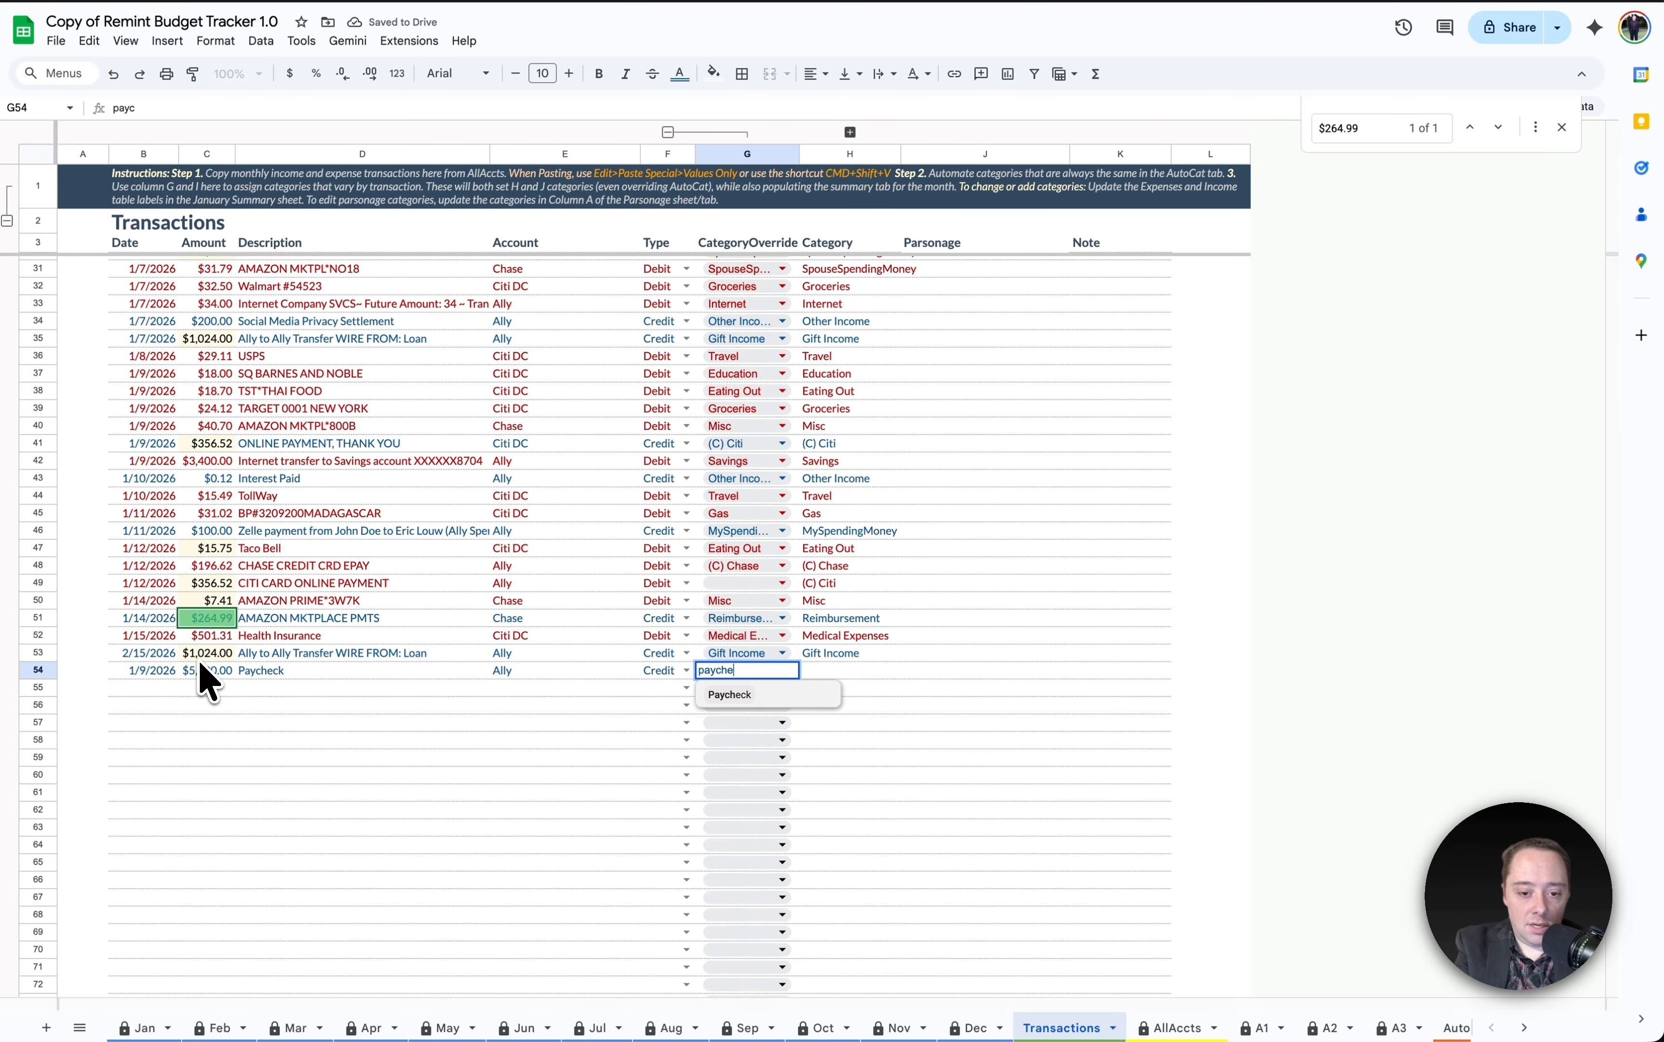
pyautogui.press('Return')
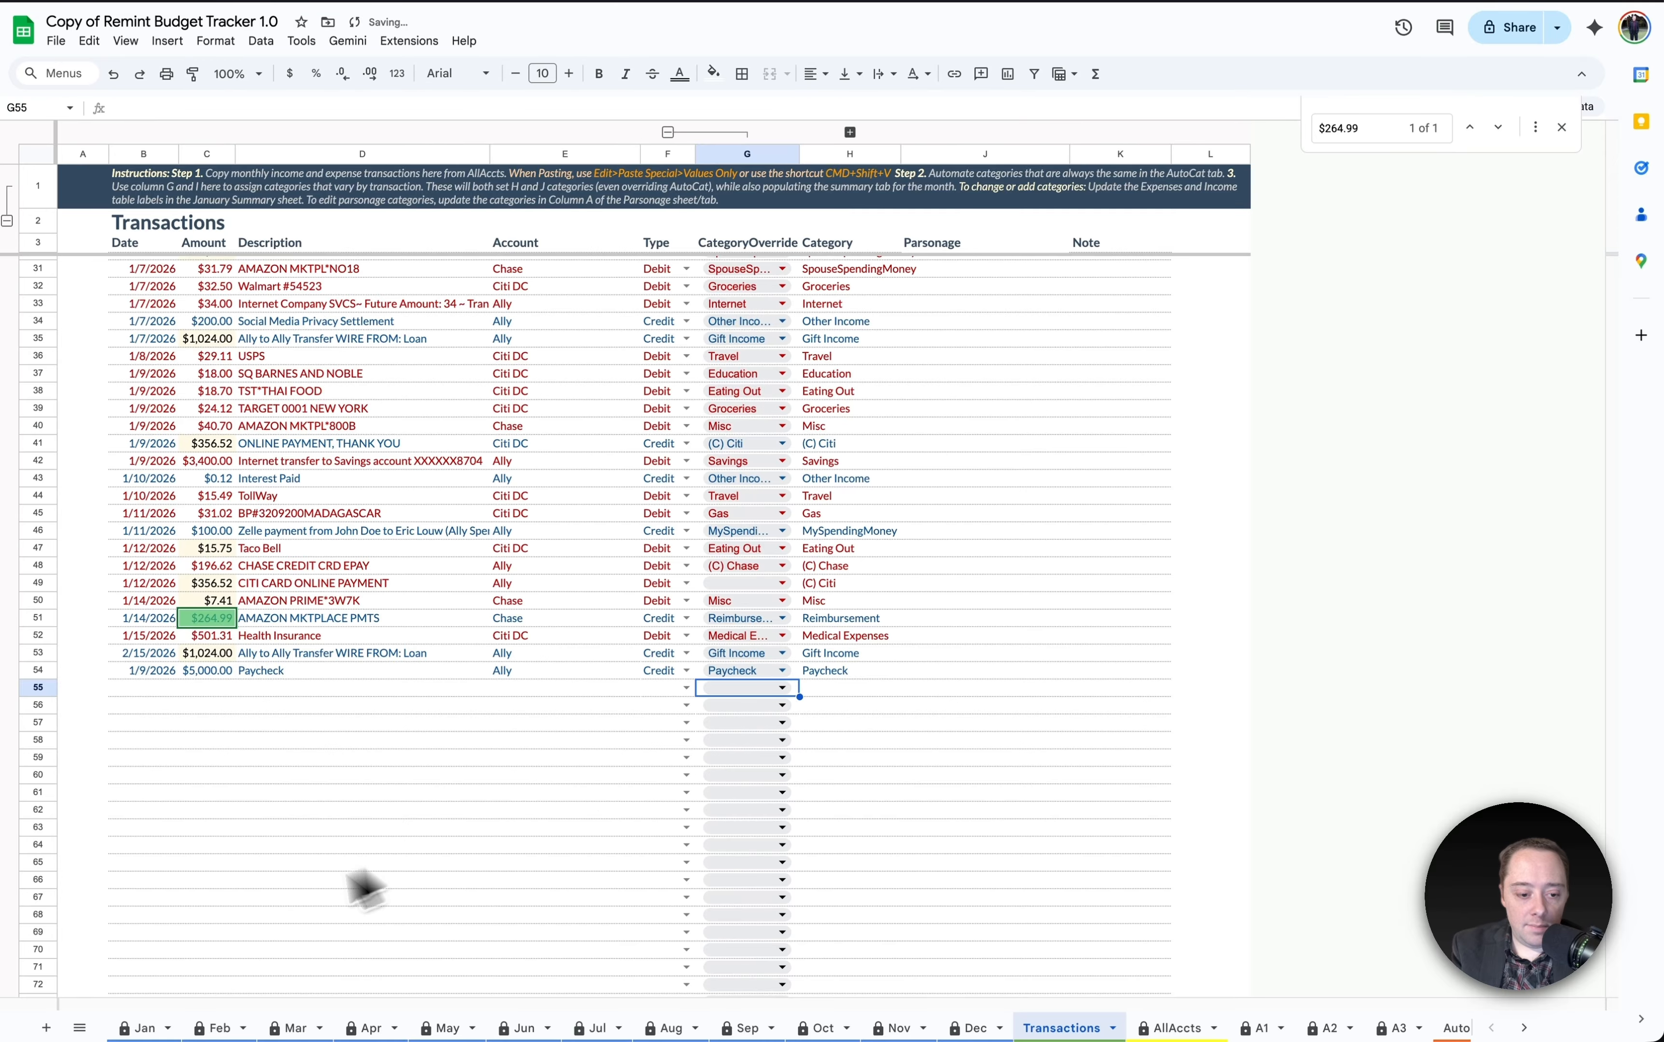
# - Try a starting balance of $1,000 on the Jan sheet, then settle on $5,000
pyautogui.click(145, 1029)
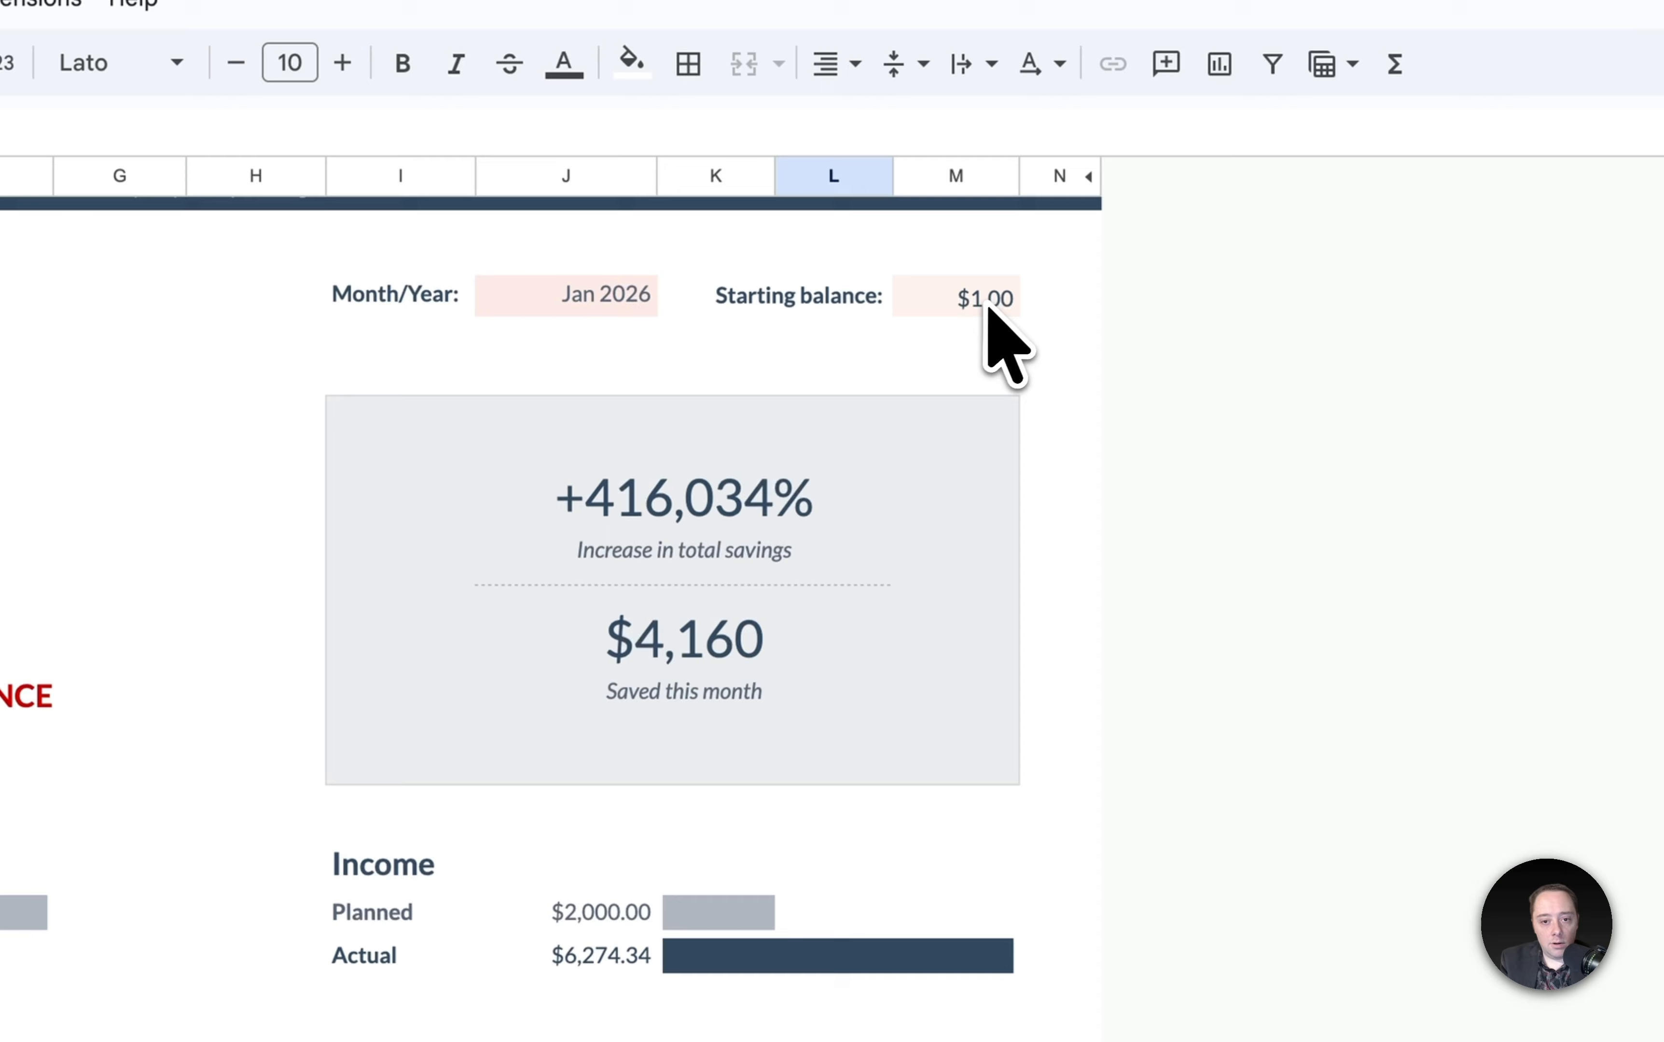
pyautogui.click(890, 196)
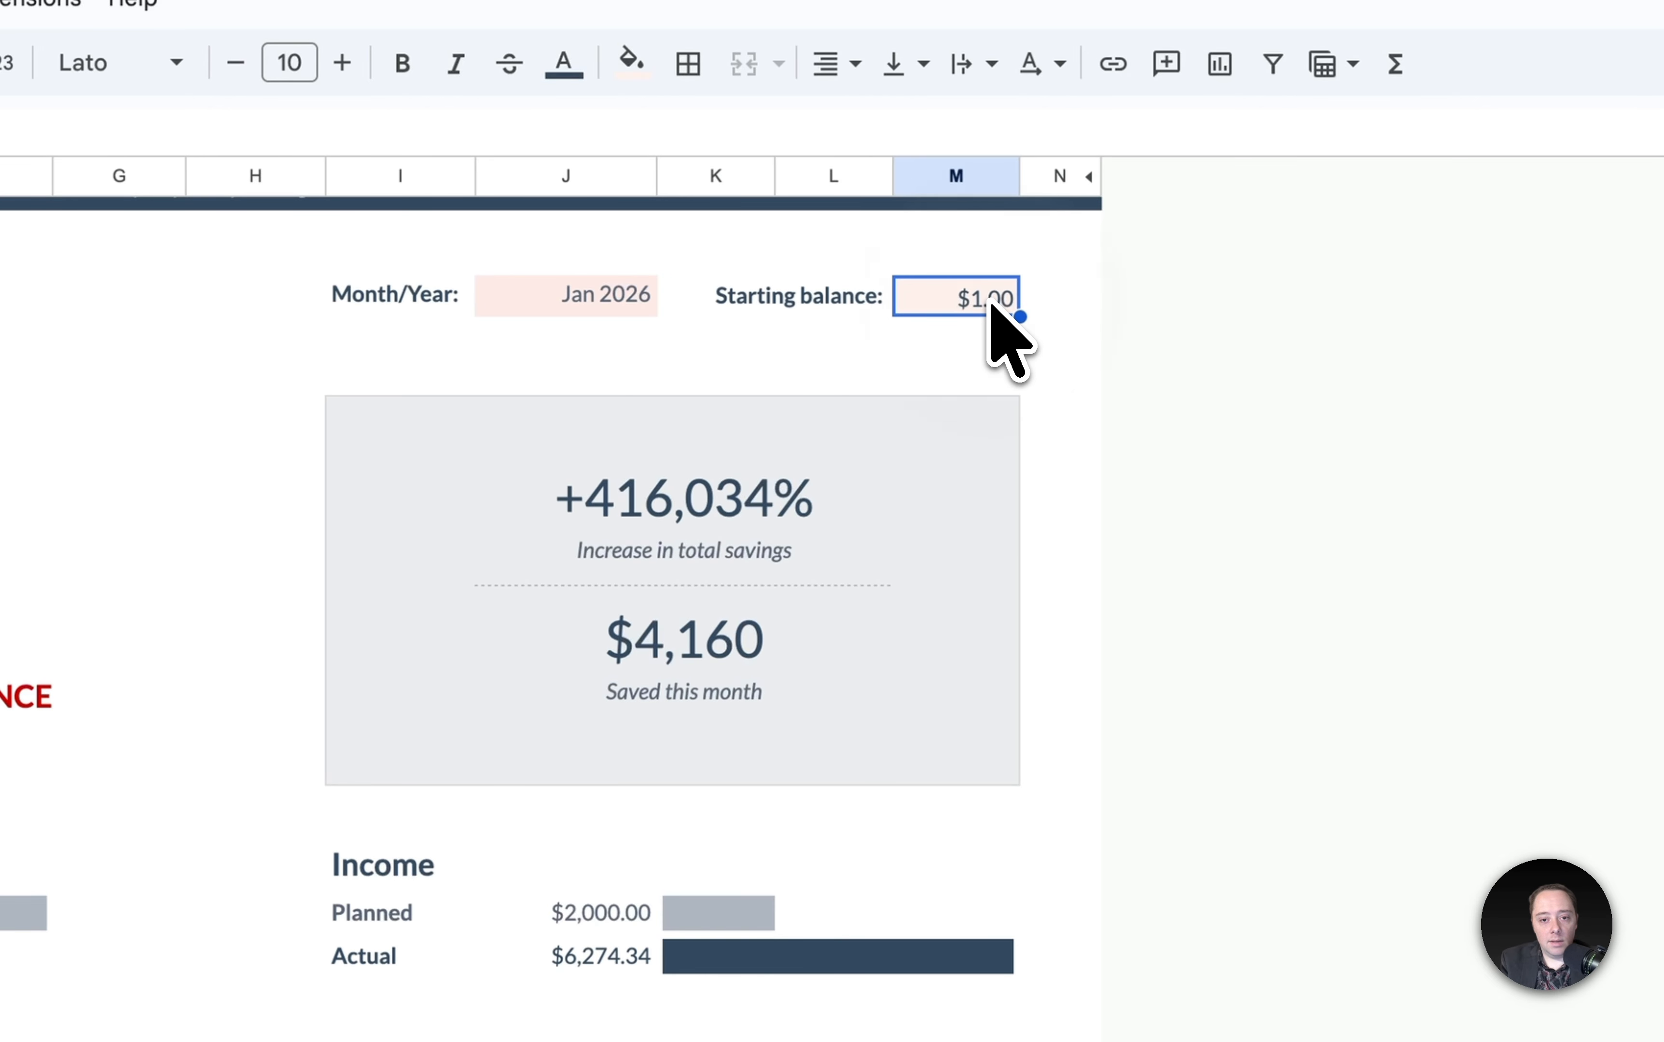
pyautogui.write('1000')
pyautogui.press('Return')
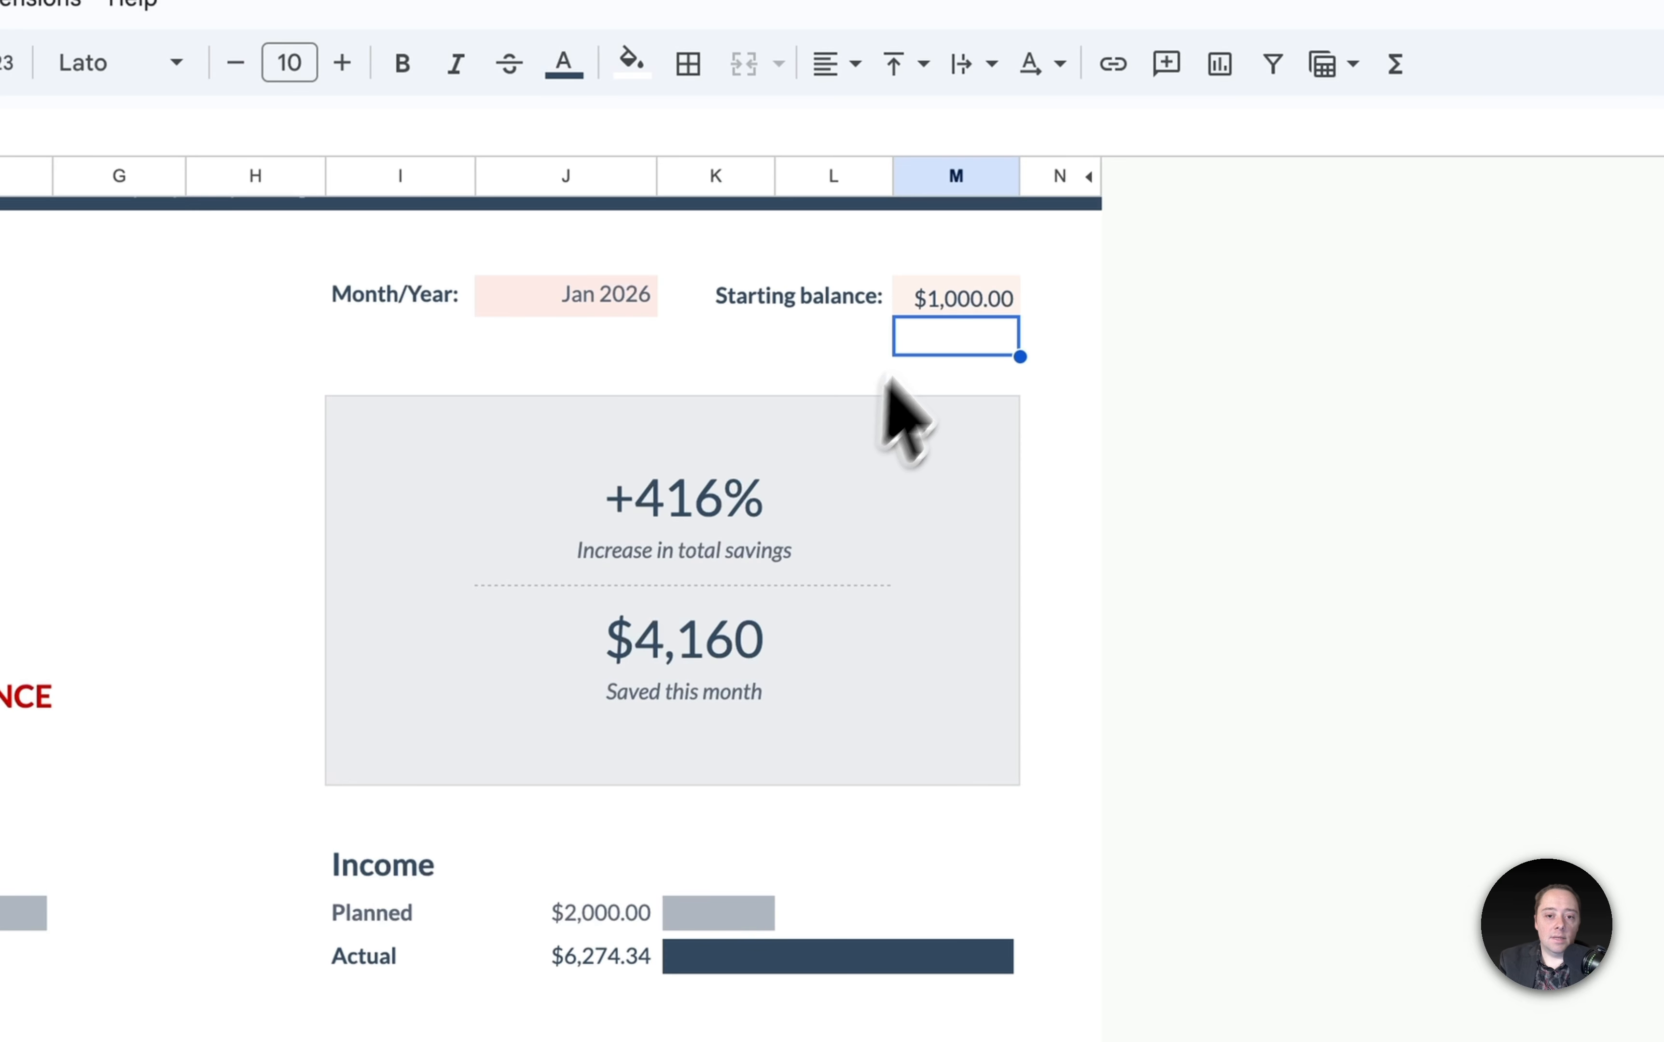
pyautogui.click(951, 299)
pyautogui.write('5,')
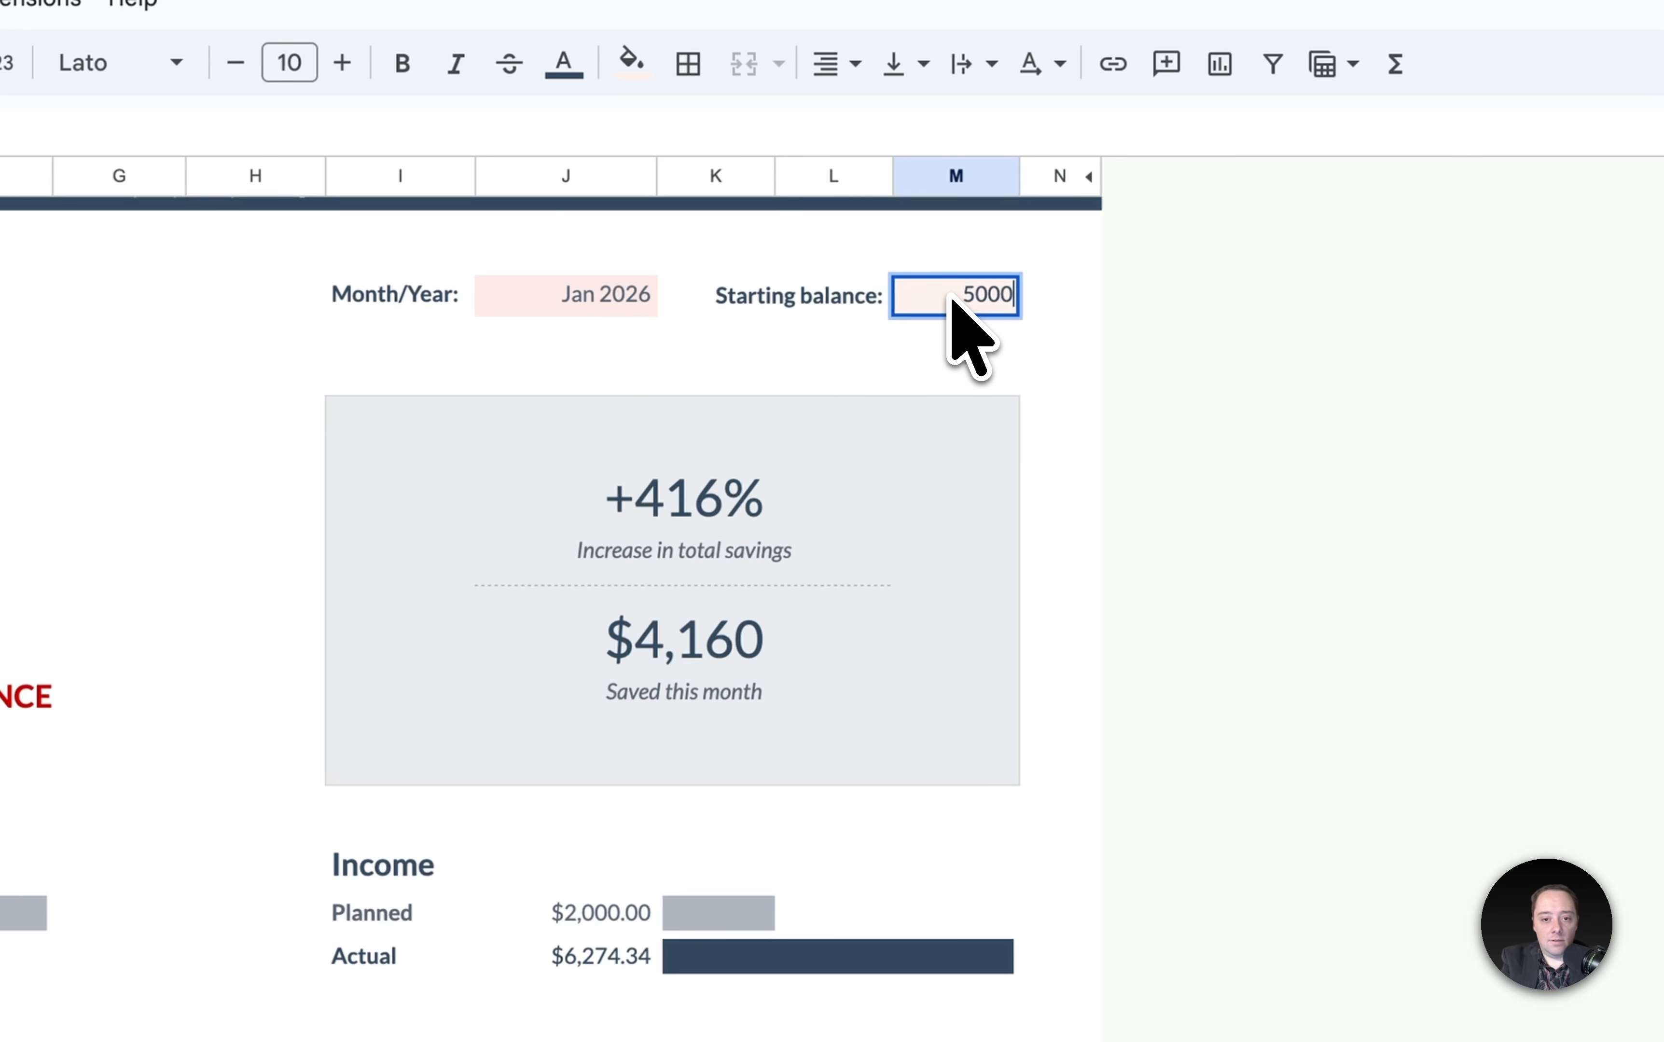
pyautogui.write('000')
pyautogui.press('Return')
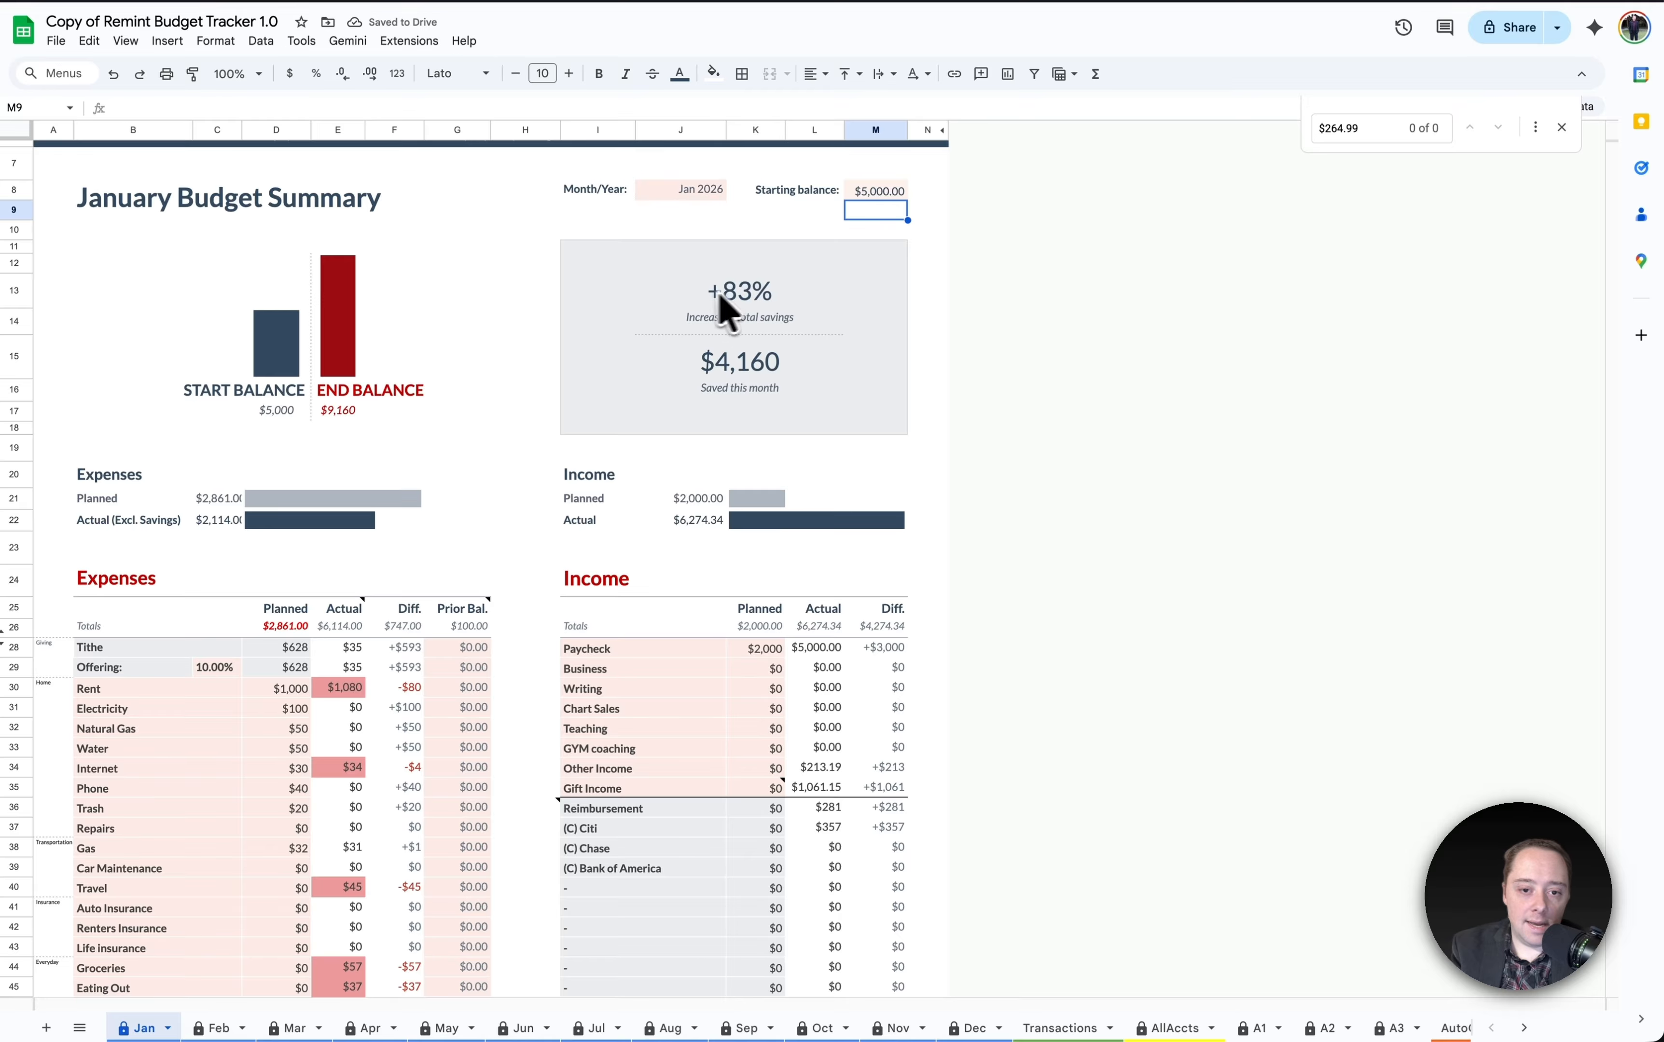
# - Inspect the formula for the percentage increase in total savings and review January's expense and income tables
pyautogui.click(745, 302)
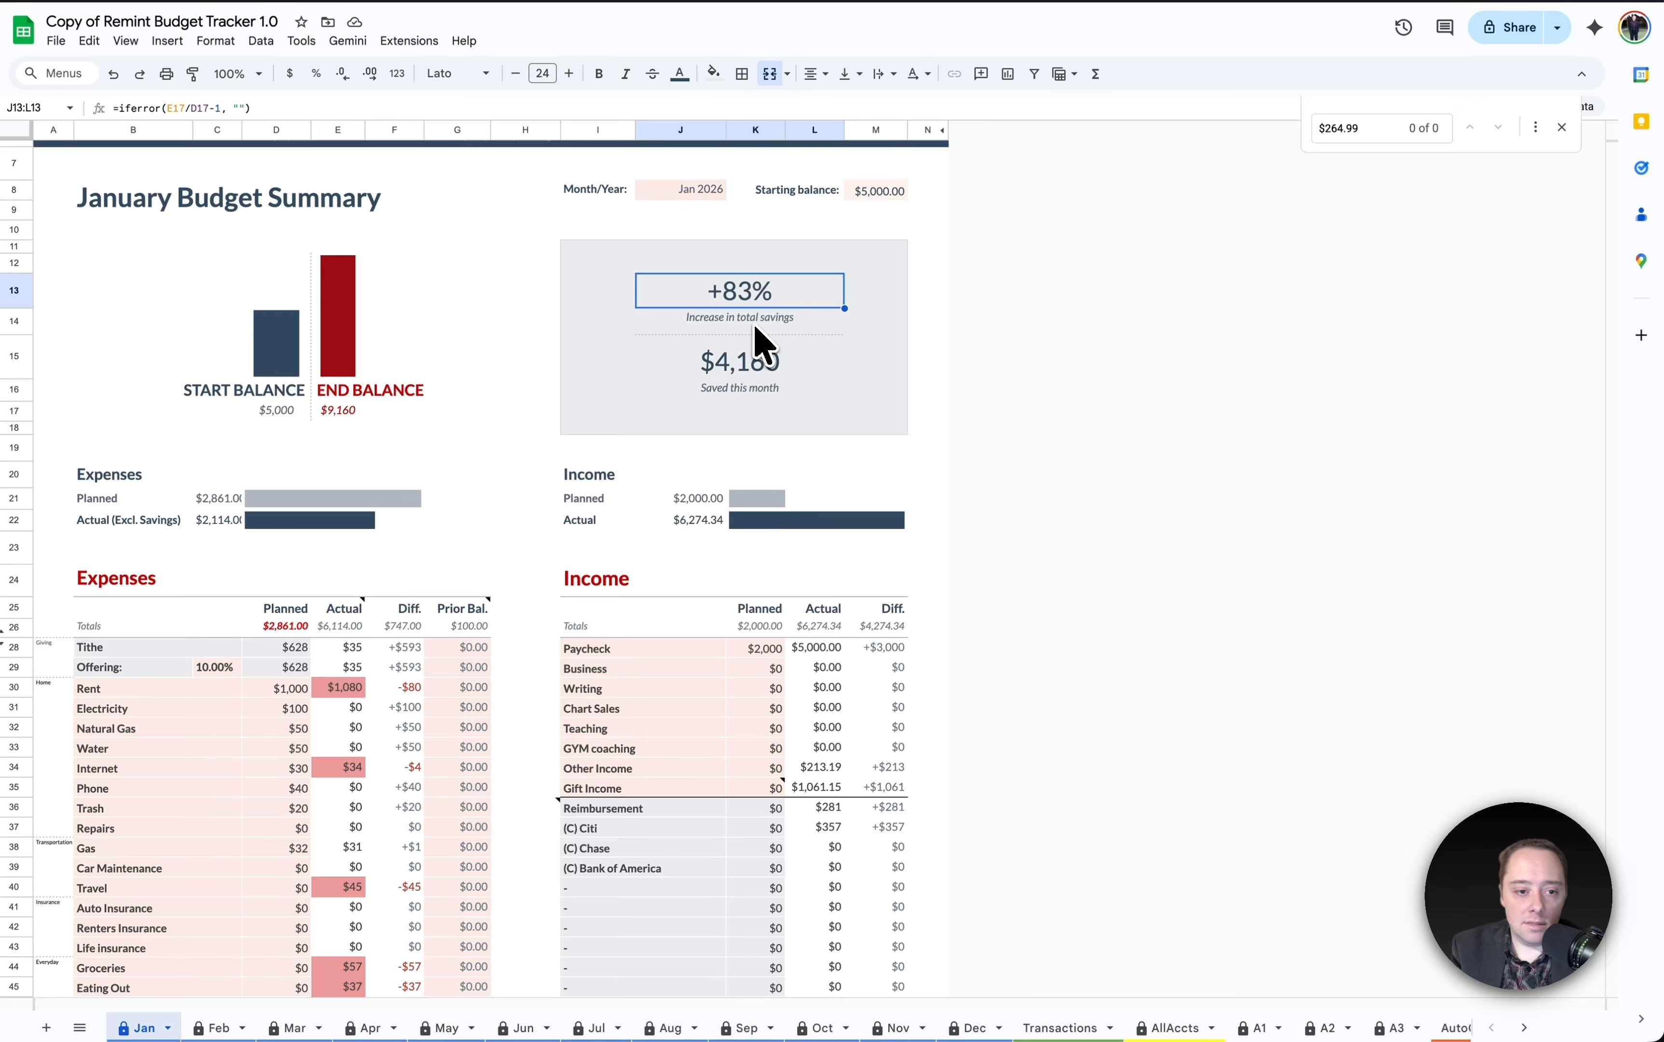
pyautogui.scroll(-10, 655, 758)
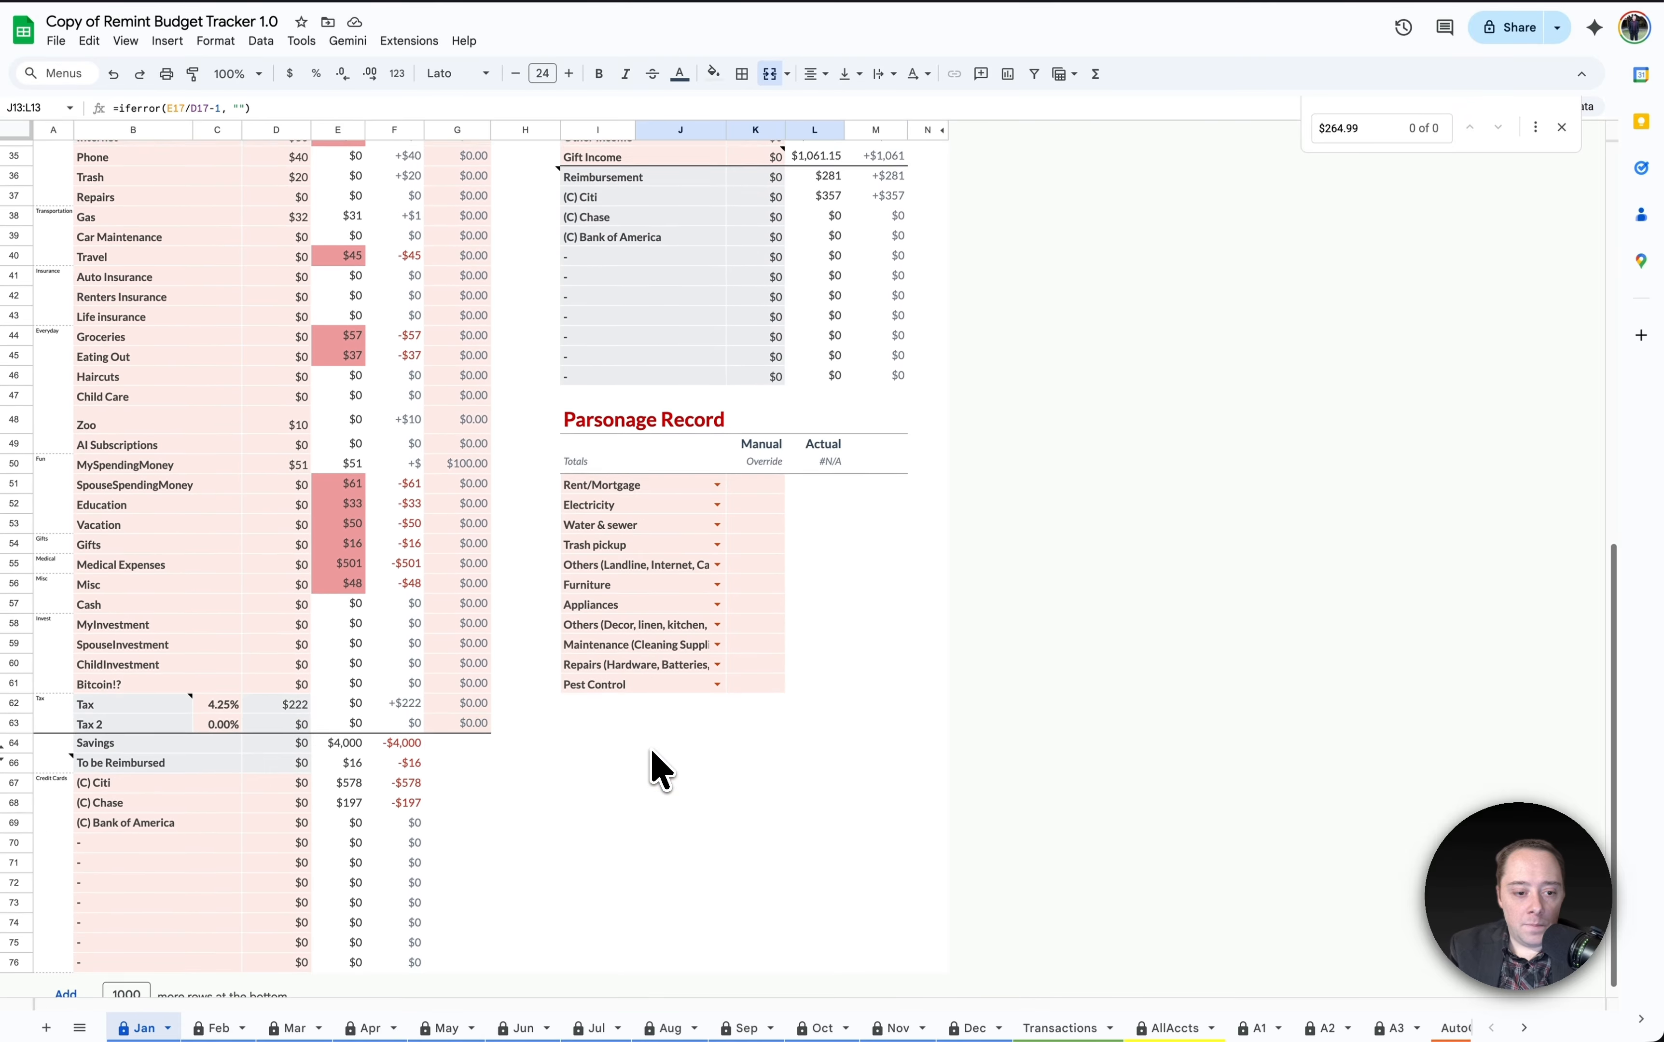
pyautogui.scroll(8, 652, 751)
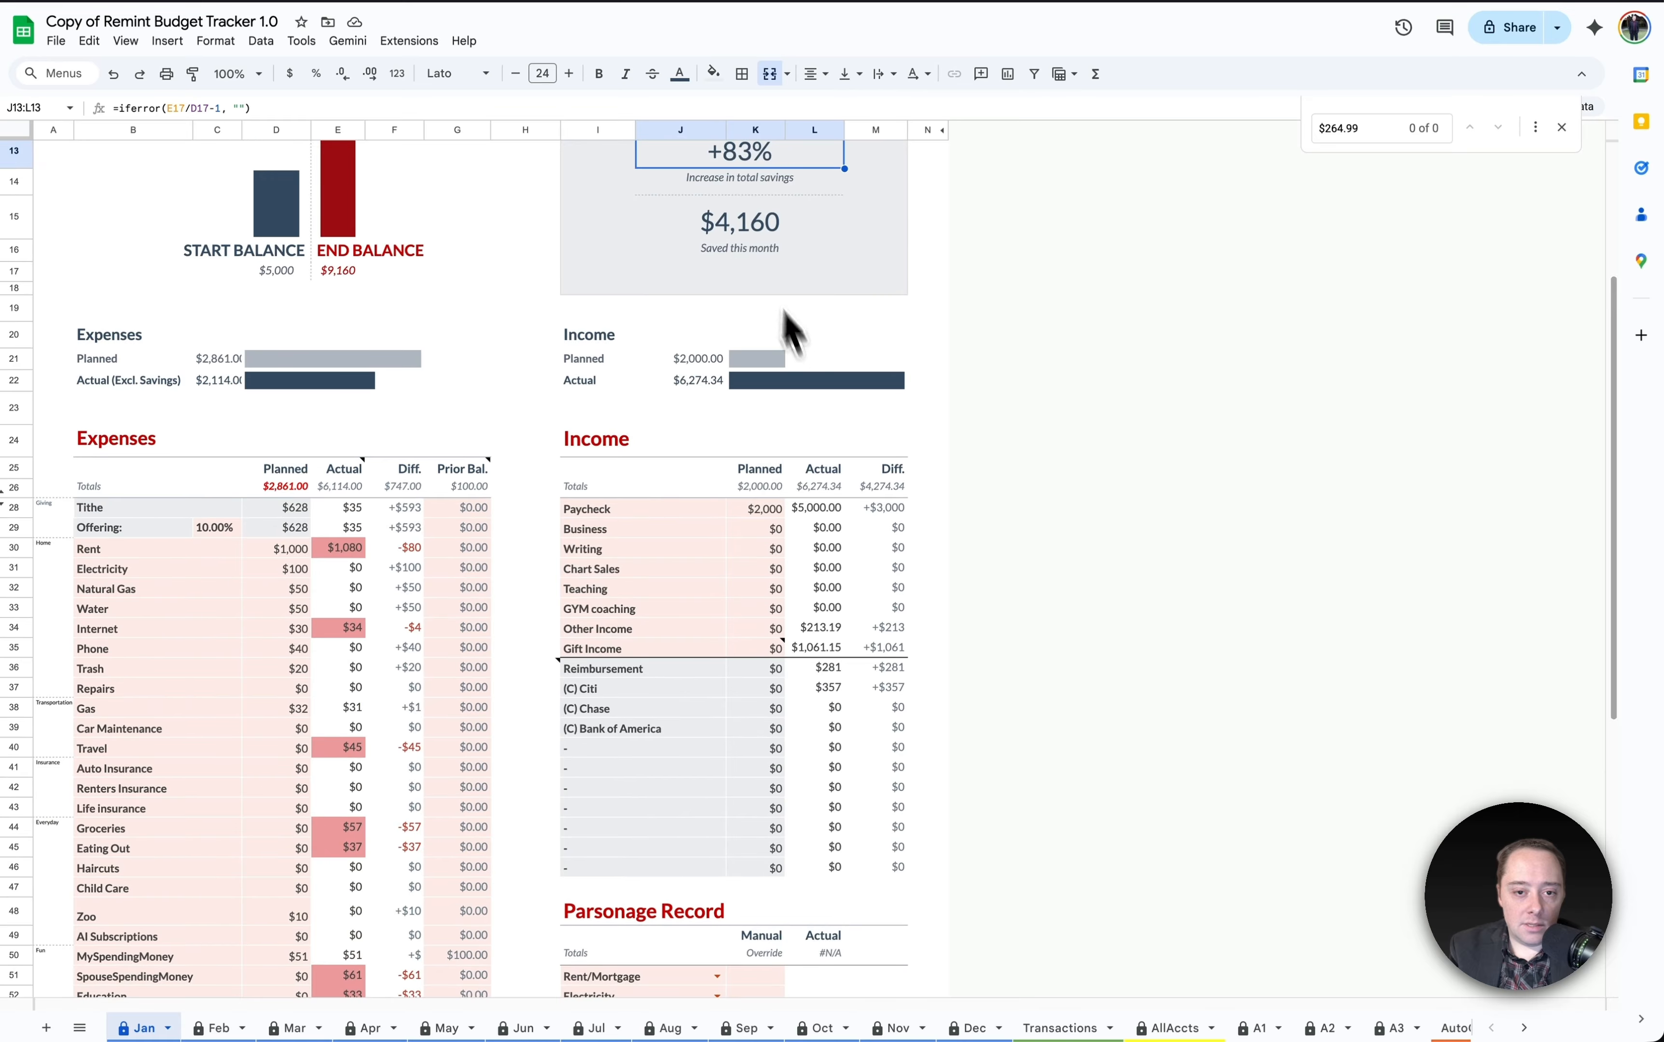
pyautogui.scroll(3, 748, 248)
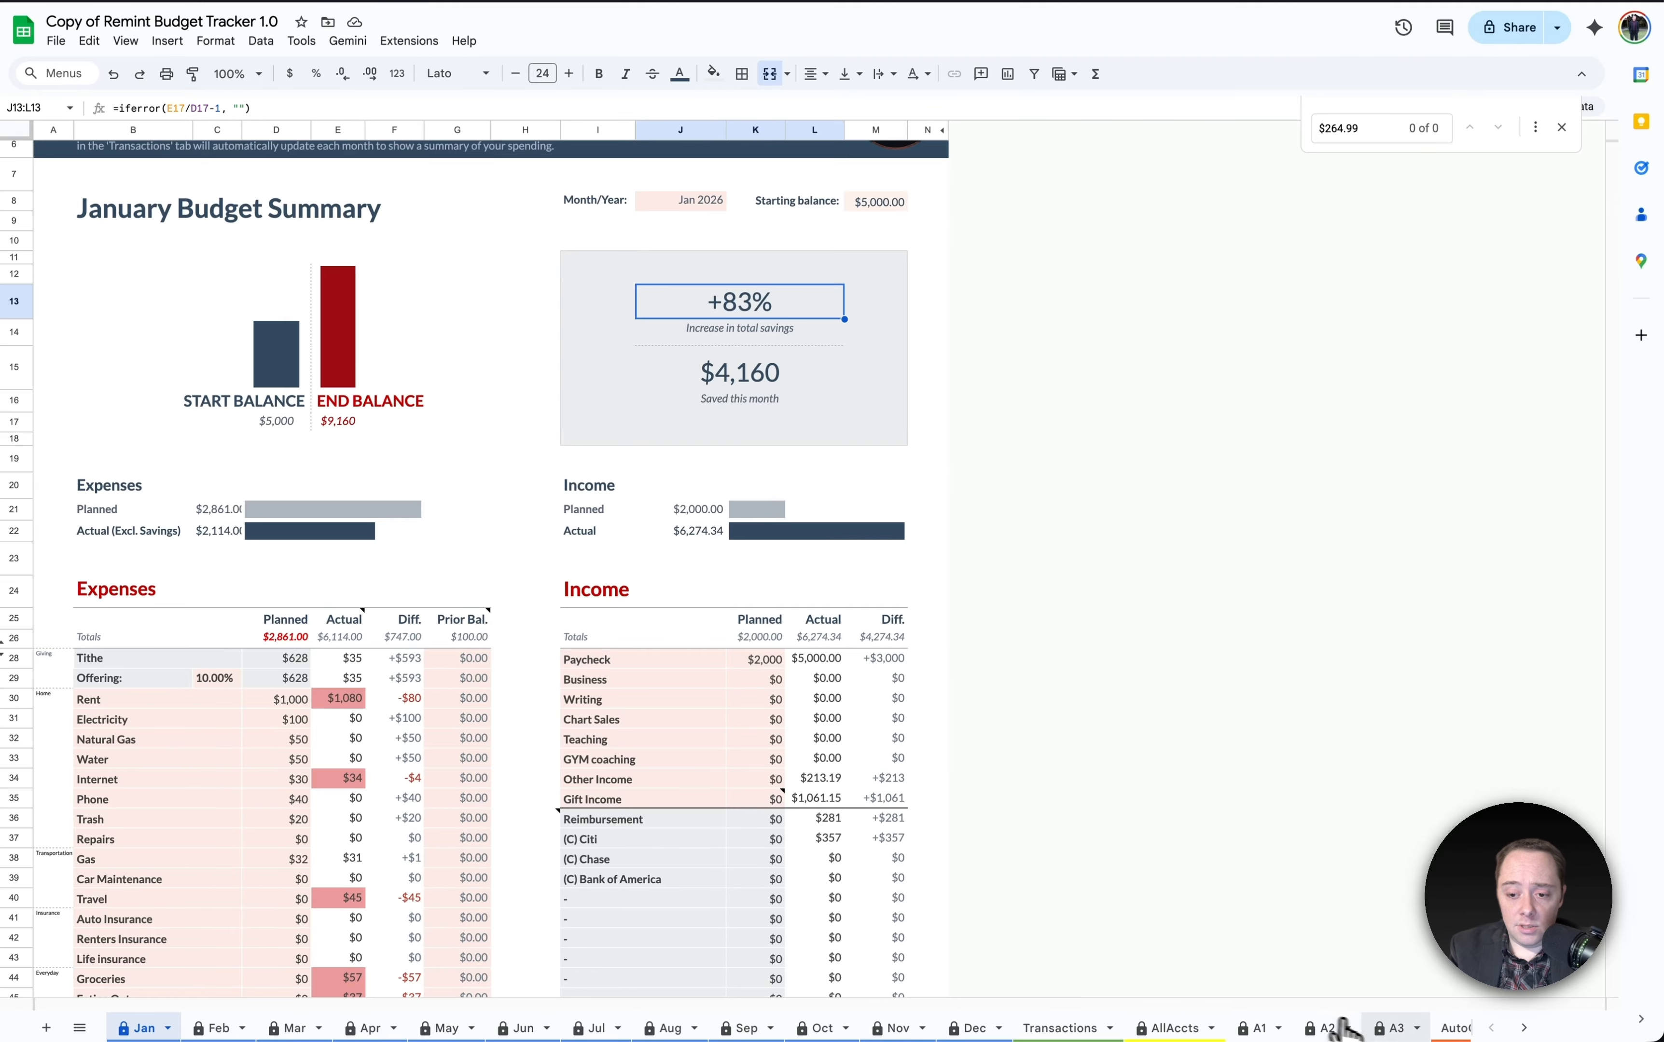
# - Review the A3, AllAccts and Transactions sheets in turn, then look over the January budget summary again
pyautogui.click(1393, 1028)
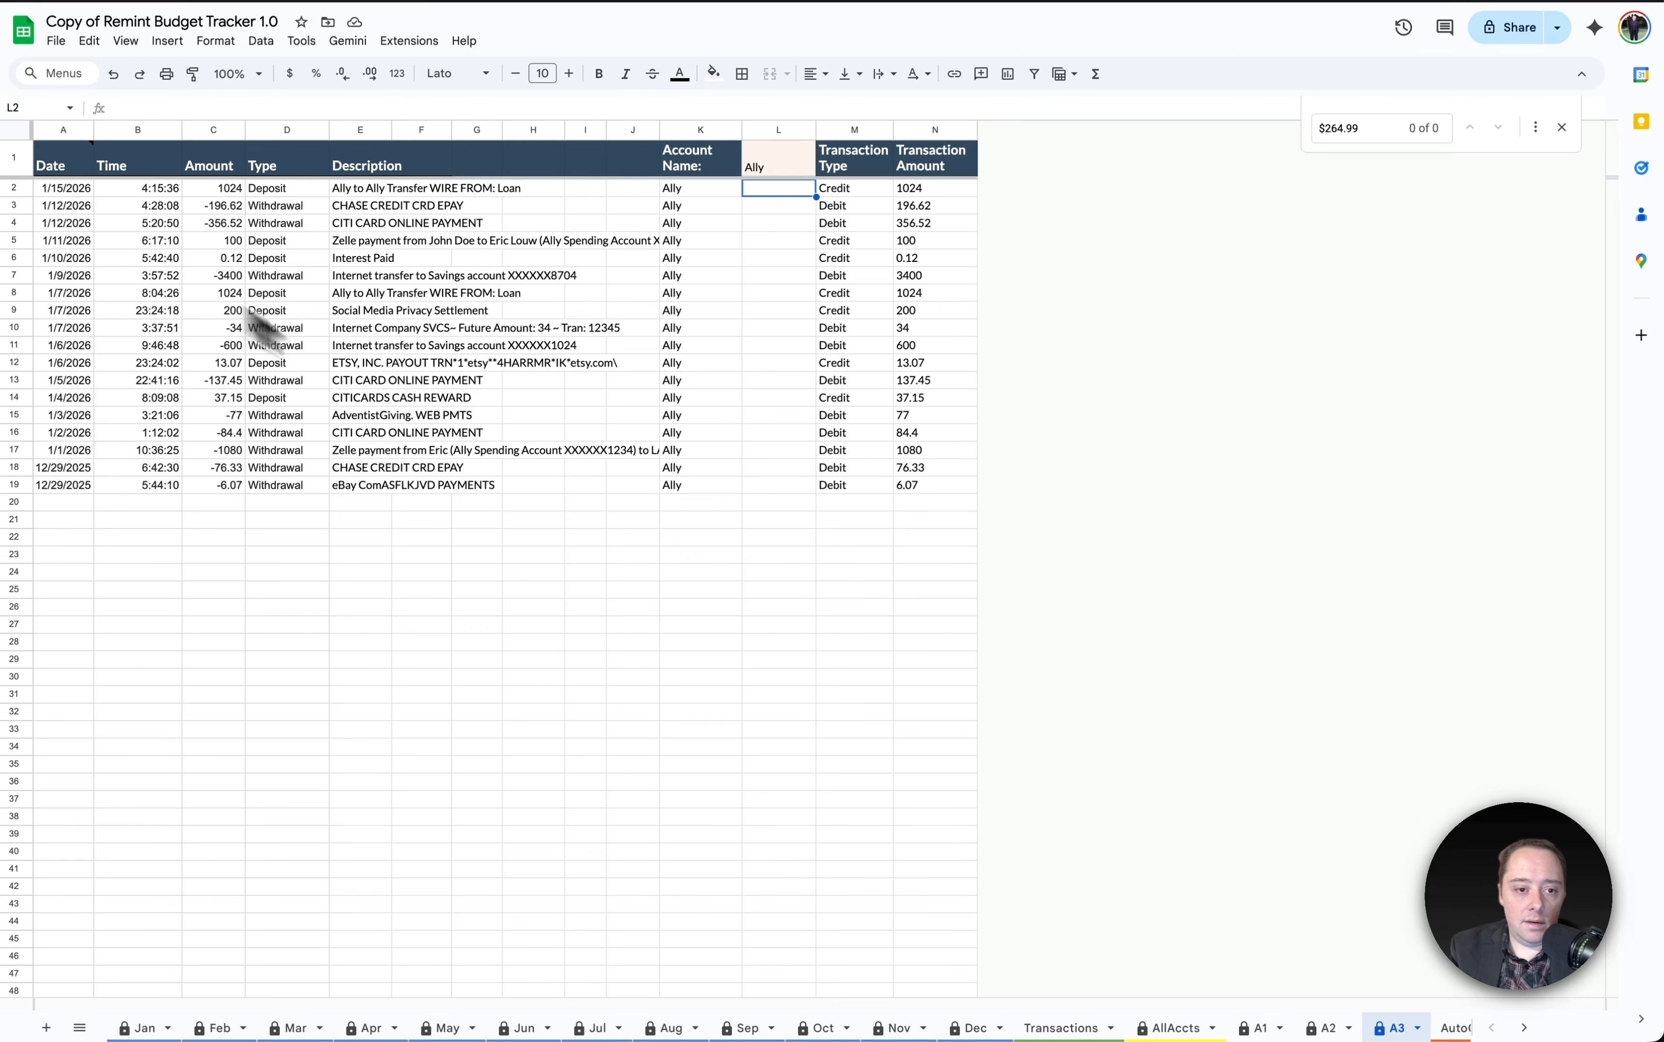
pyautogui.click(1165, 1028)
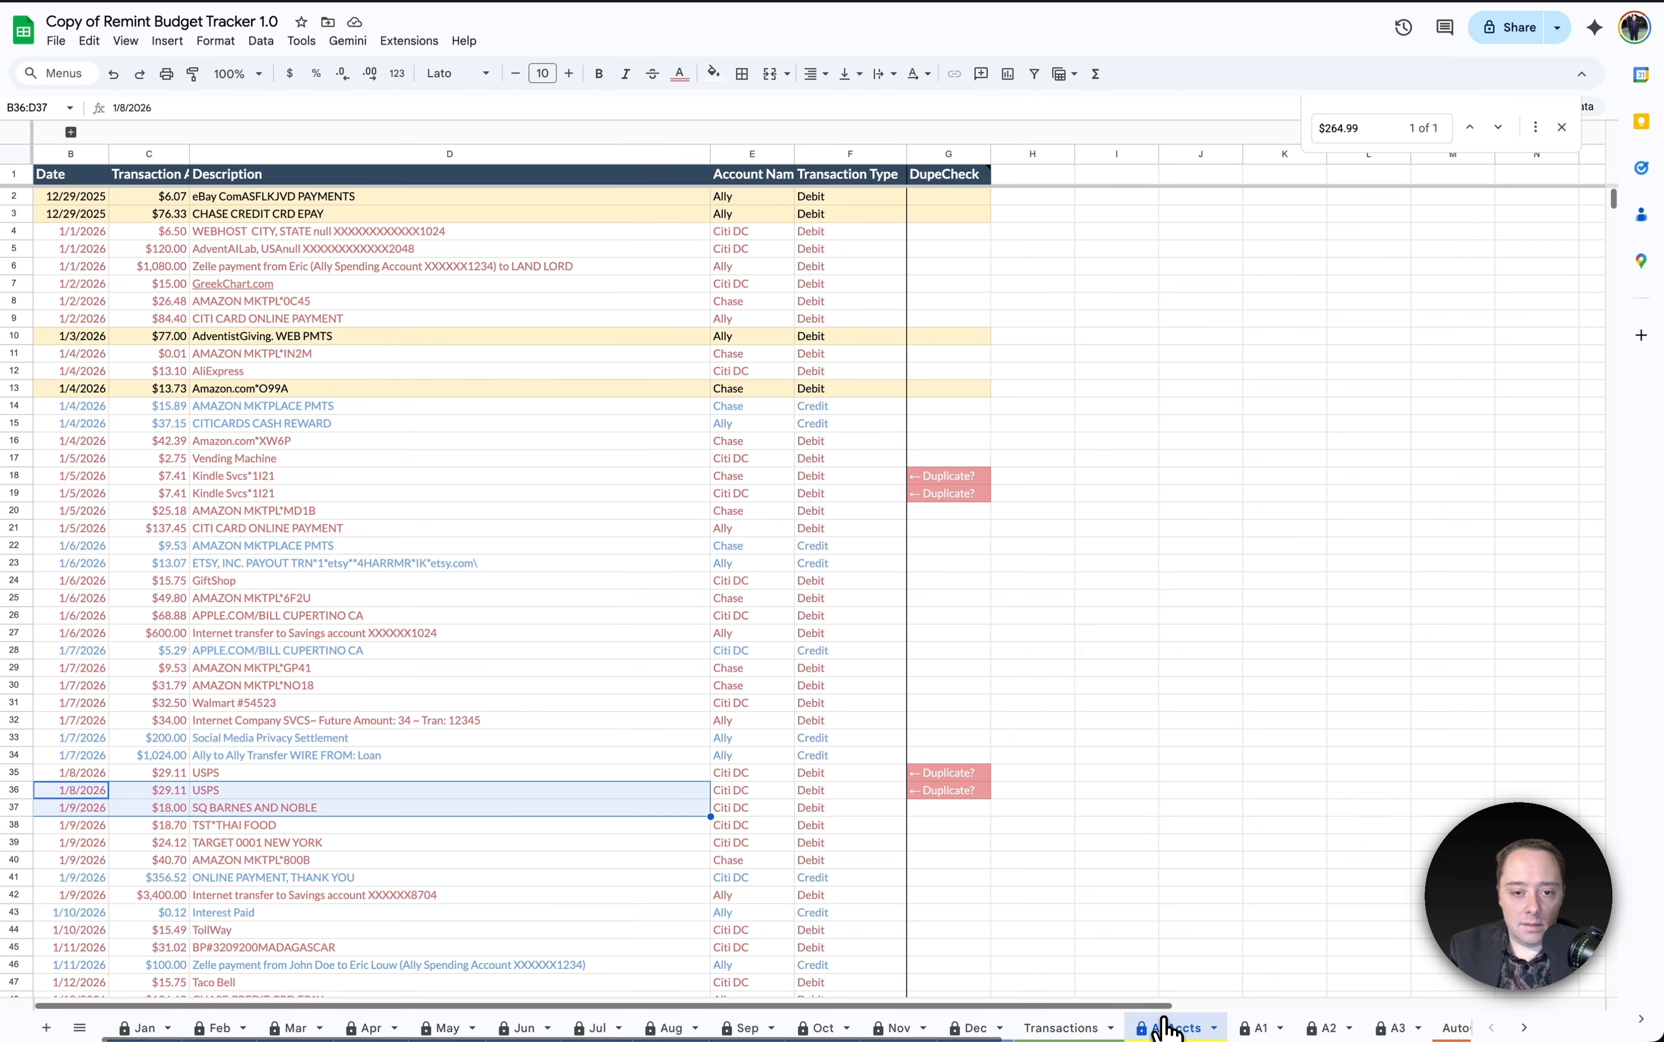
pyautogui.click(1054, 1028)
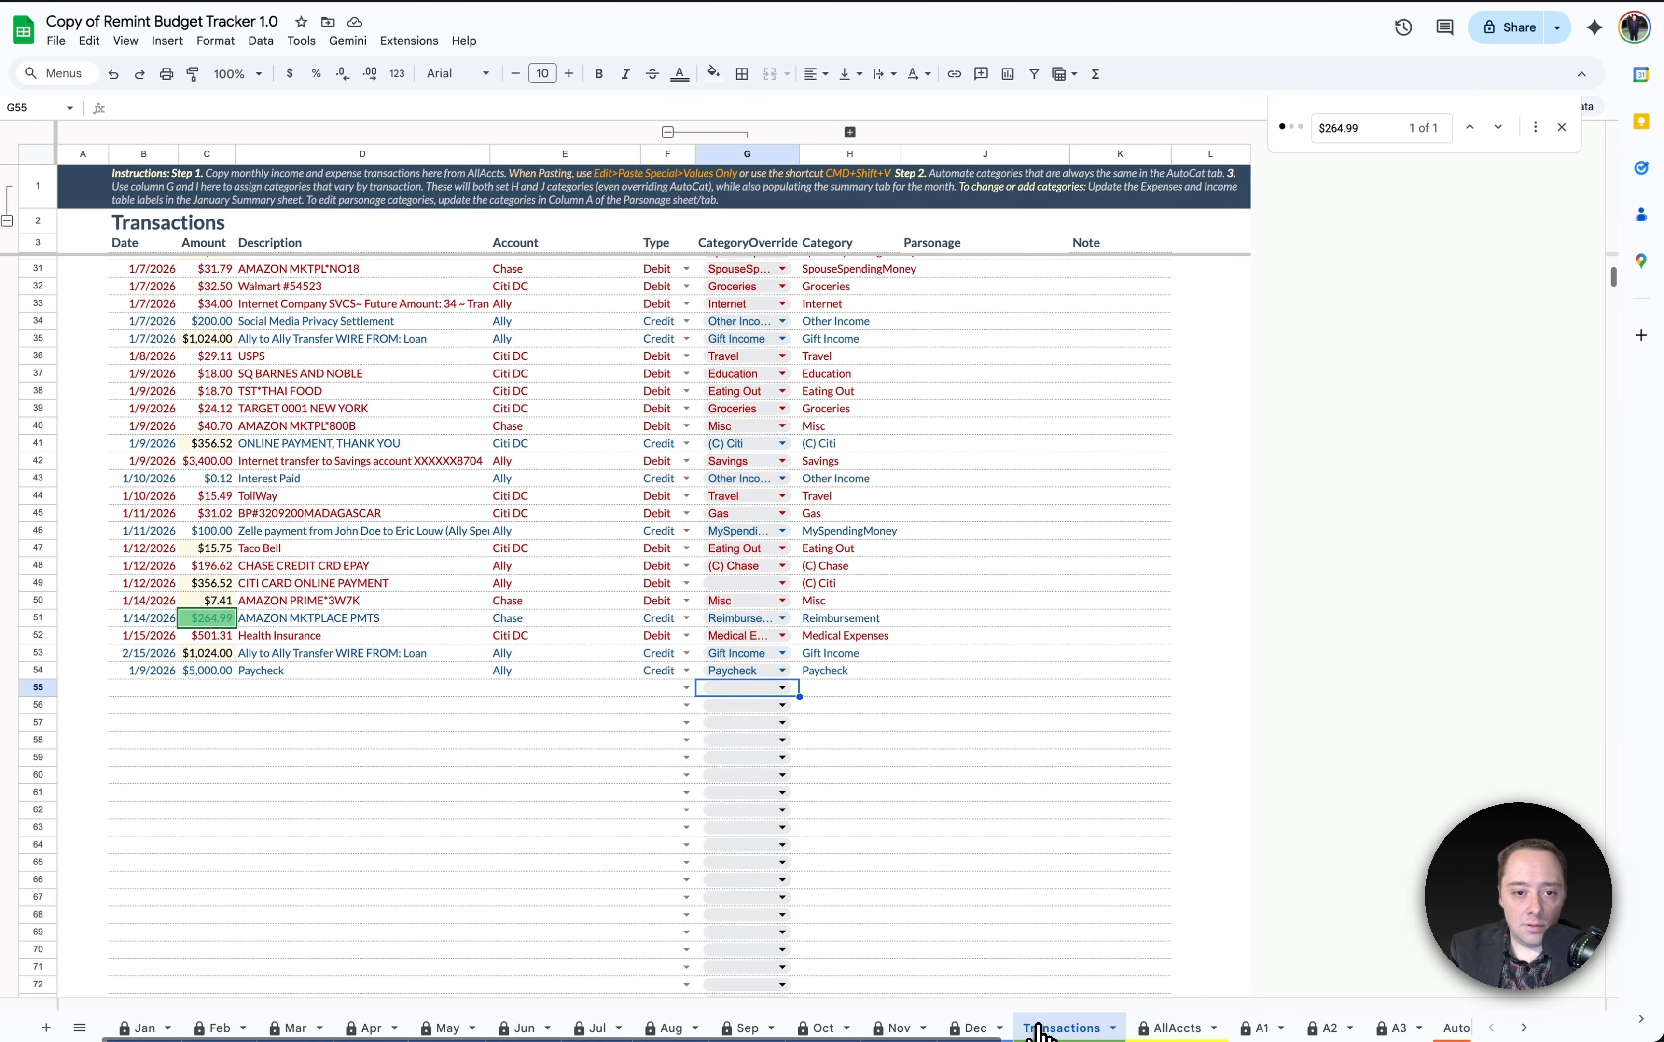
pyautogui.scroll(10, 717, 466)
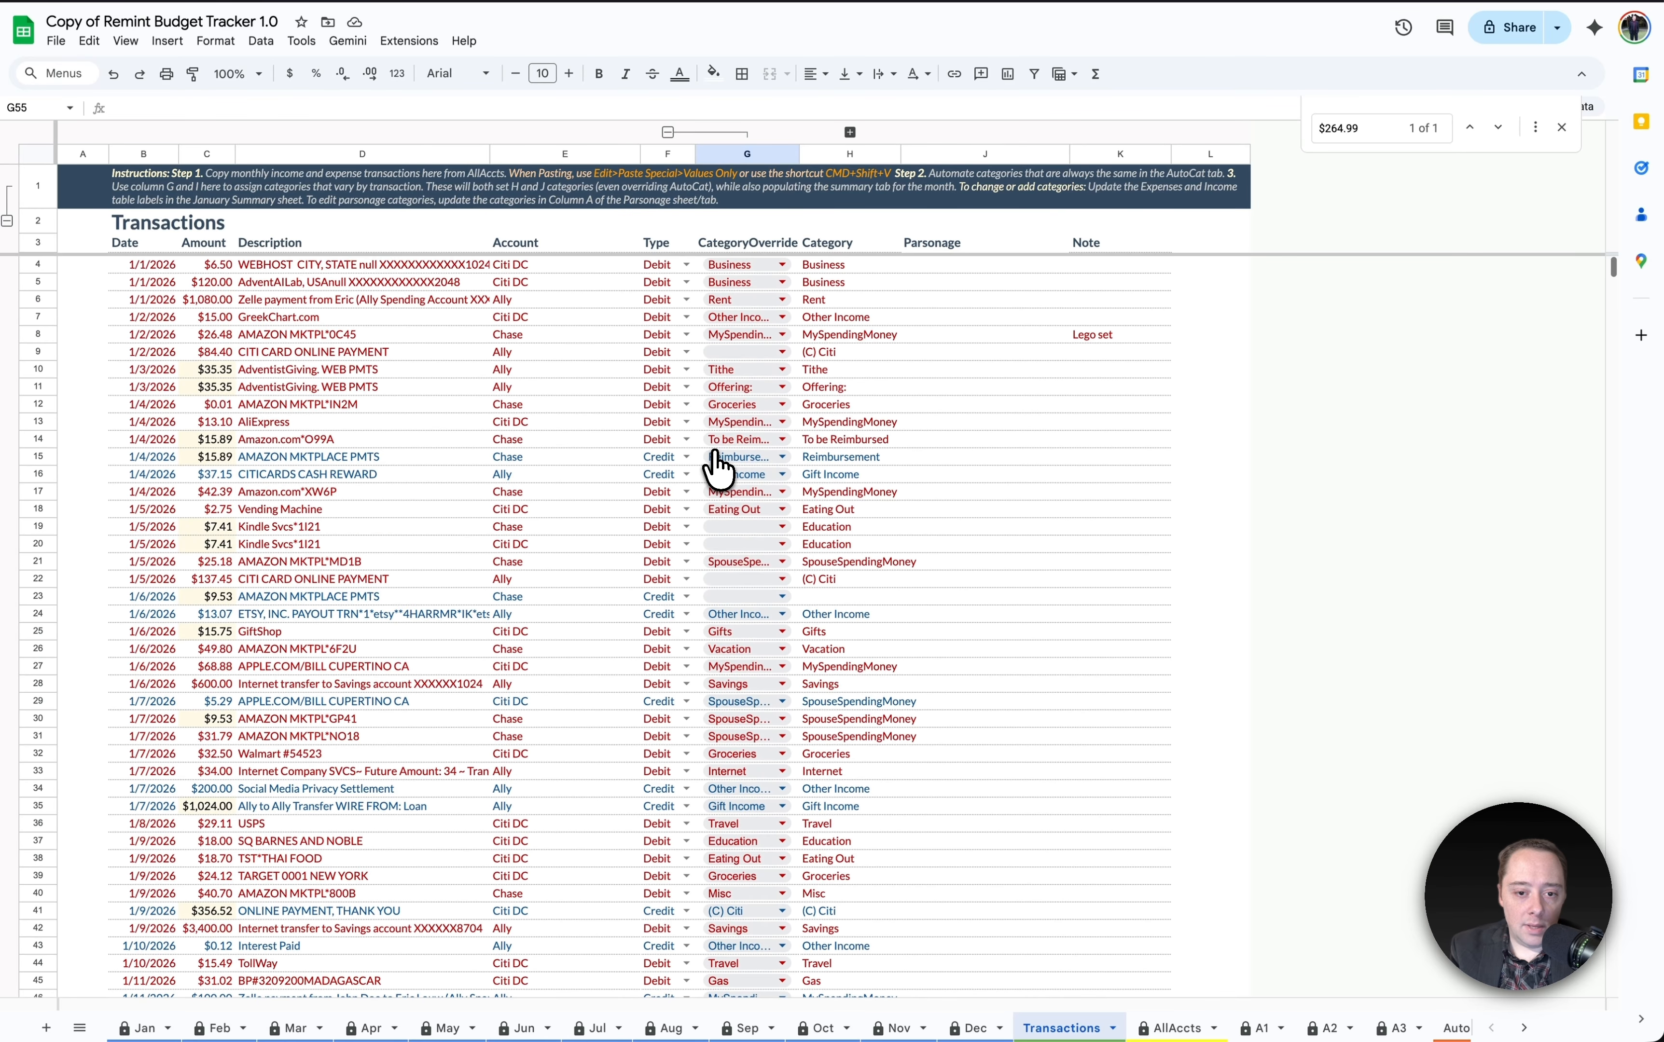
pyautogui.click(140, 1028)
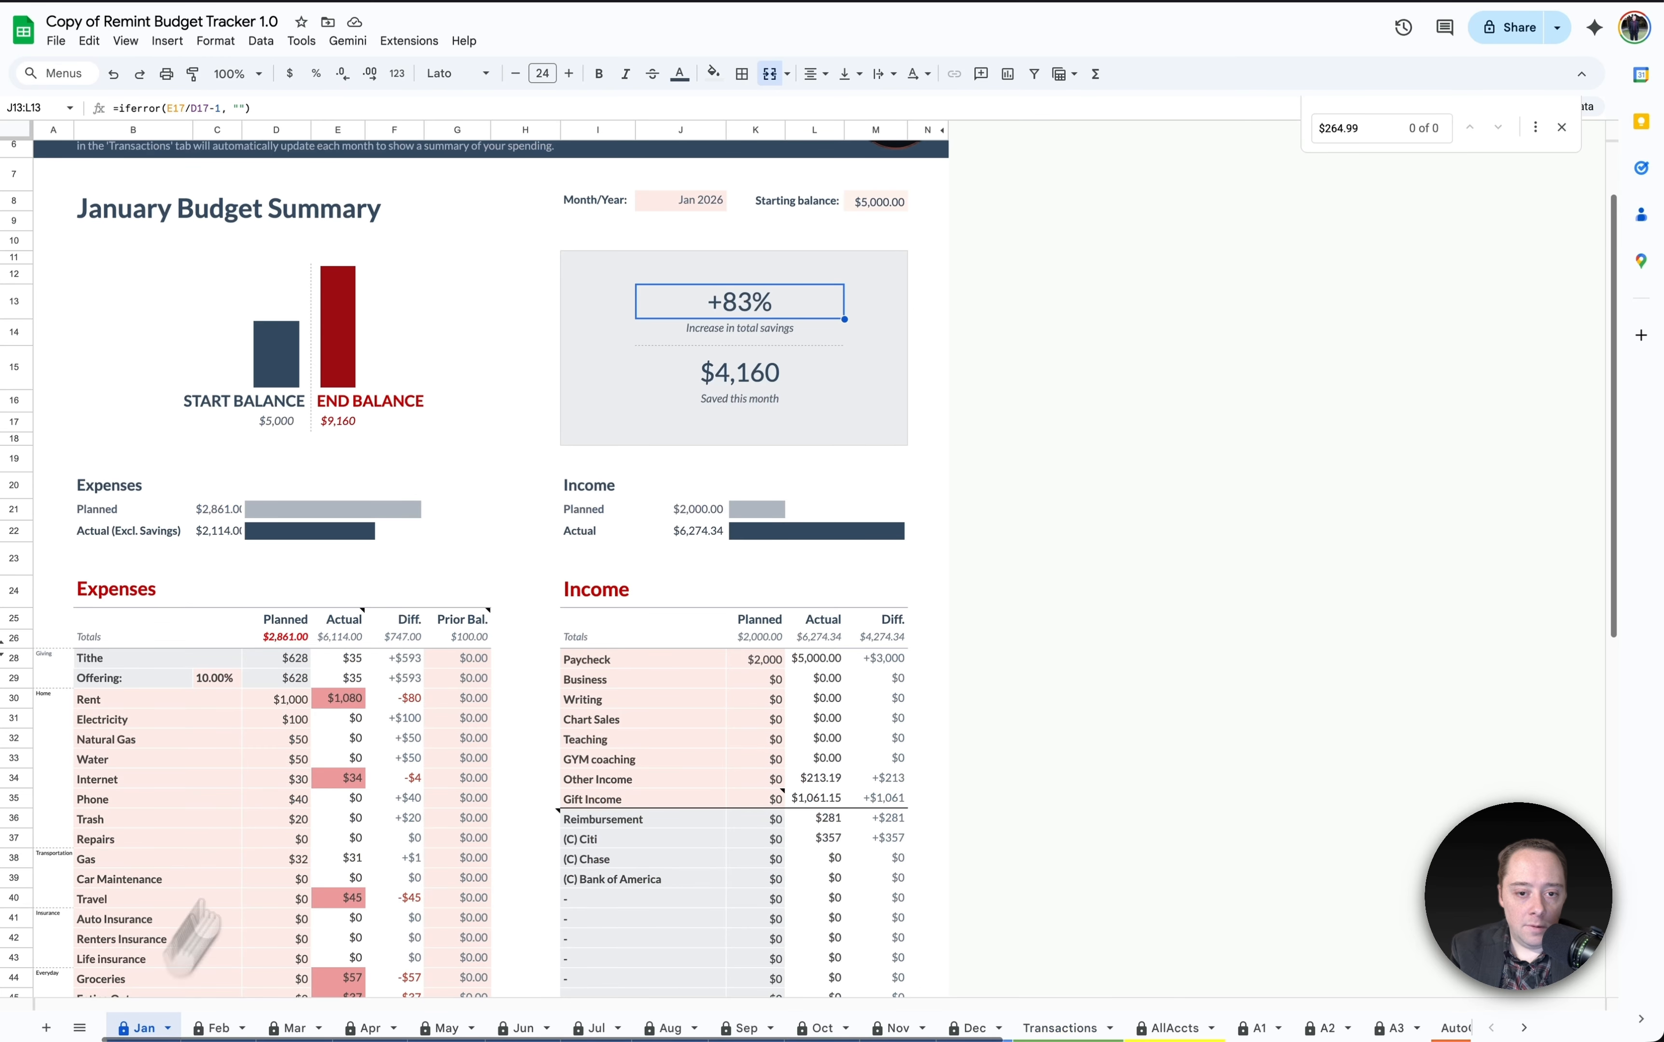
pyautogui.scroll(-7, 897, 604)
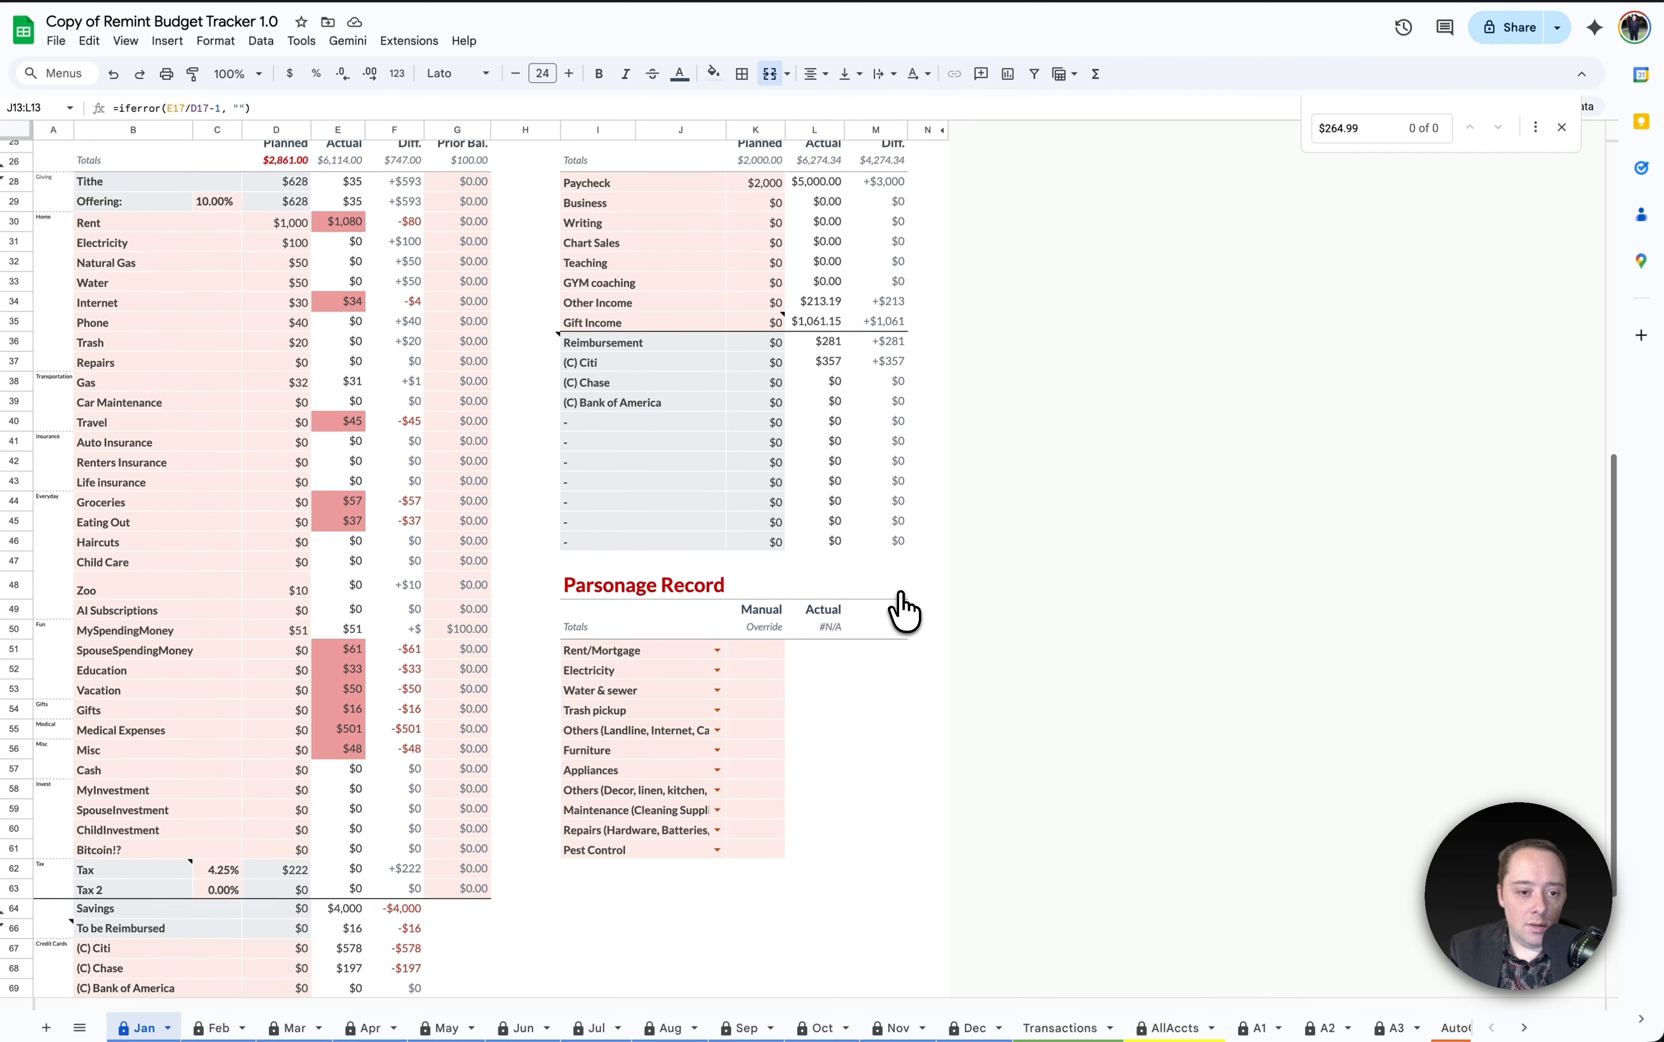
pyautogui.scroll(8, 899, 610)
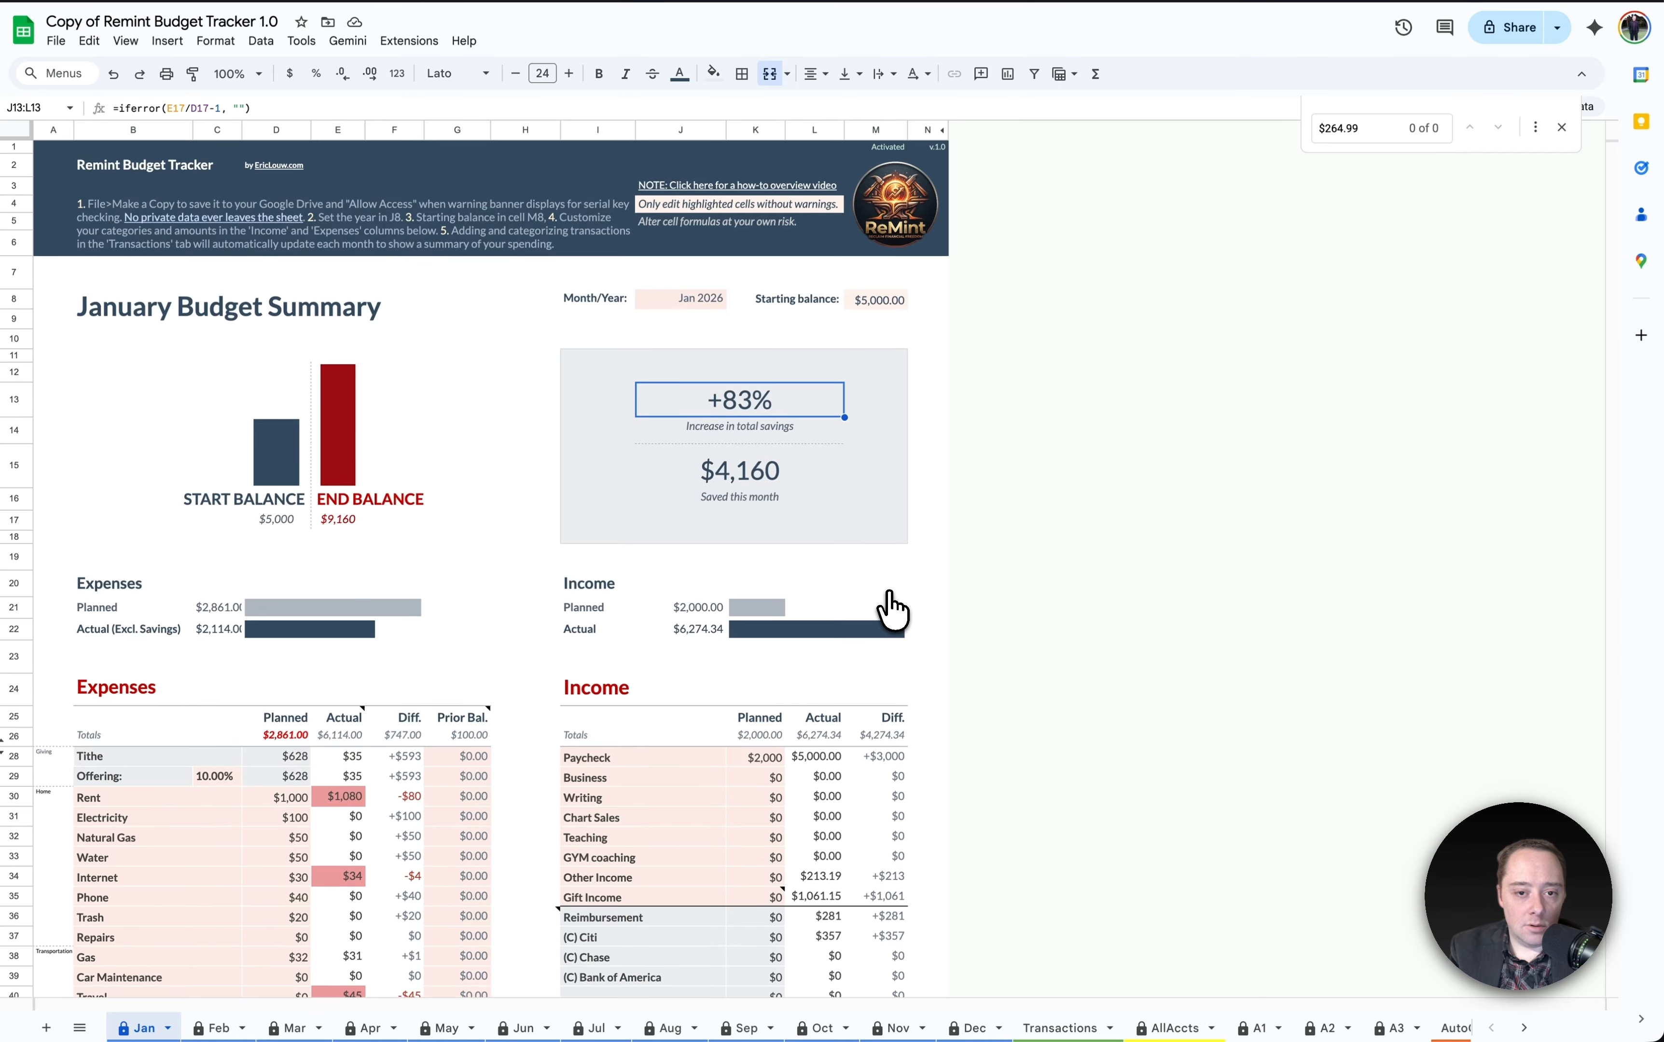
# - Review January's expense and income tables, check the latest entries on the Transactions sheet, and return to January's start and end balances
pyautogui.scroll(-8, 743, 760)
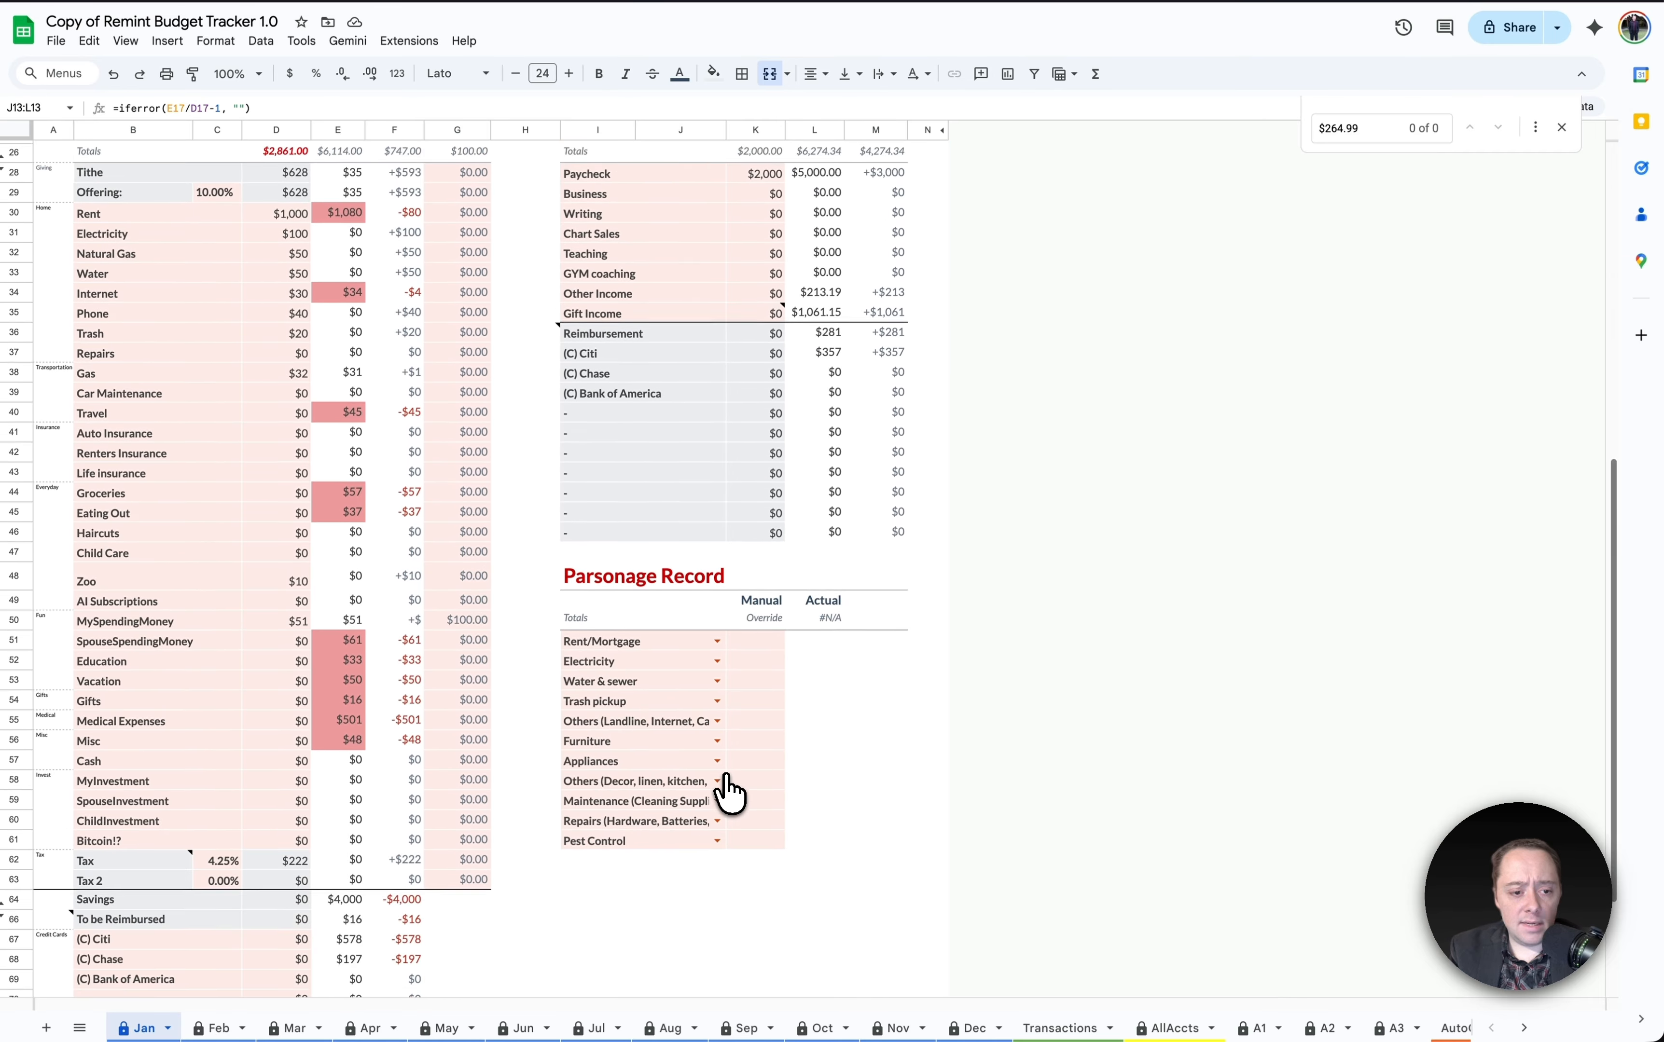
pyautogui.scroll(2, 728, 793)
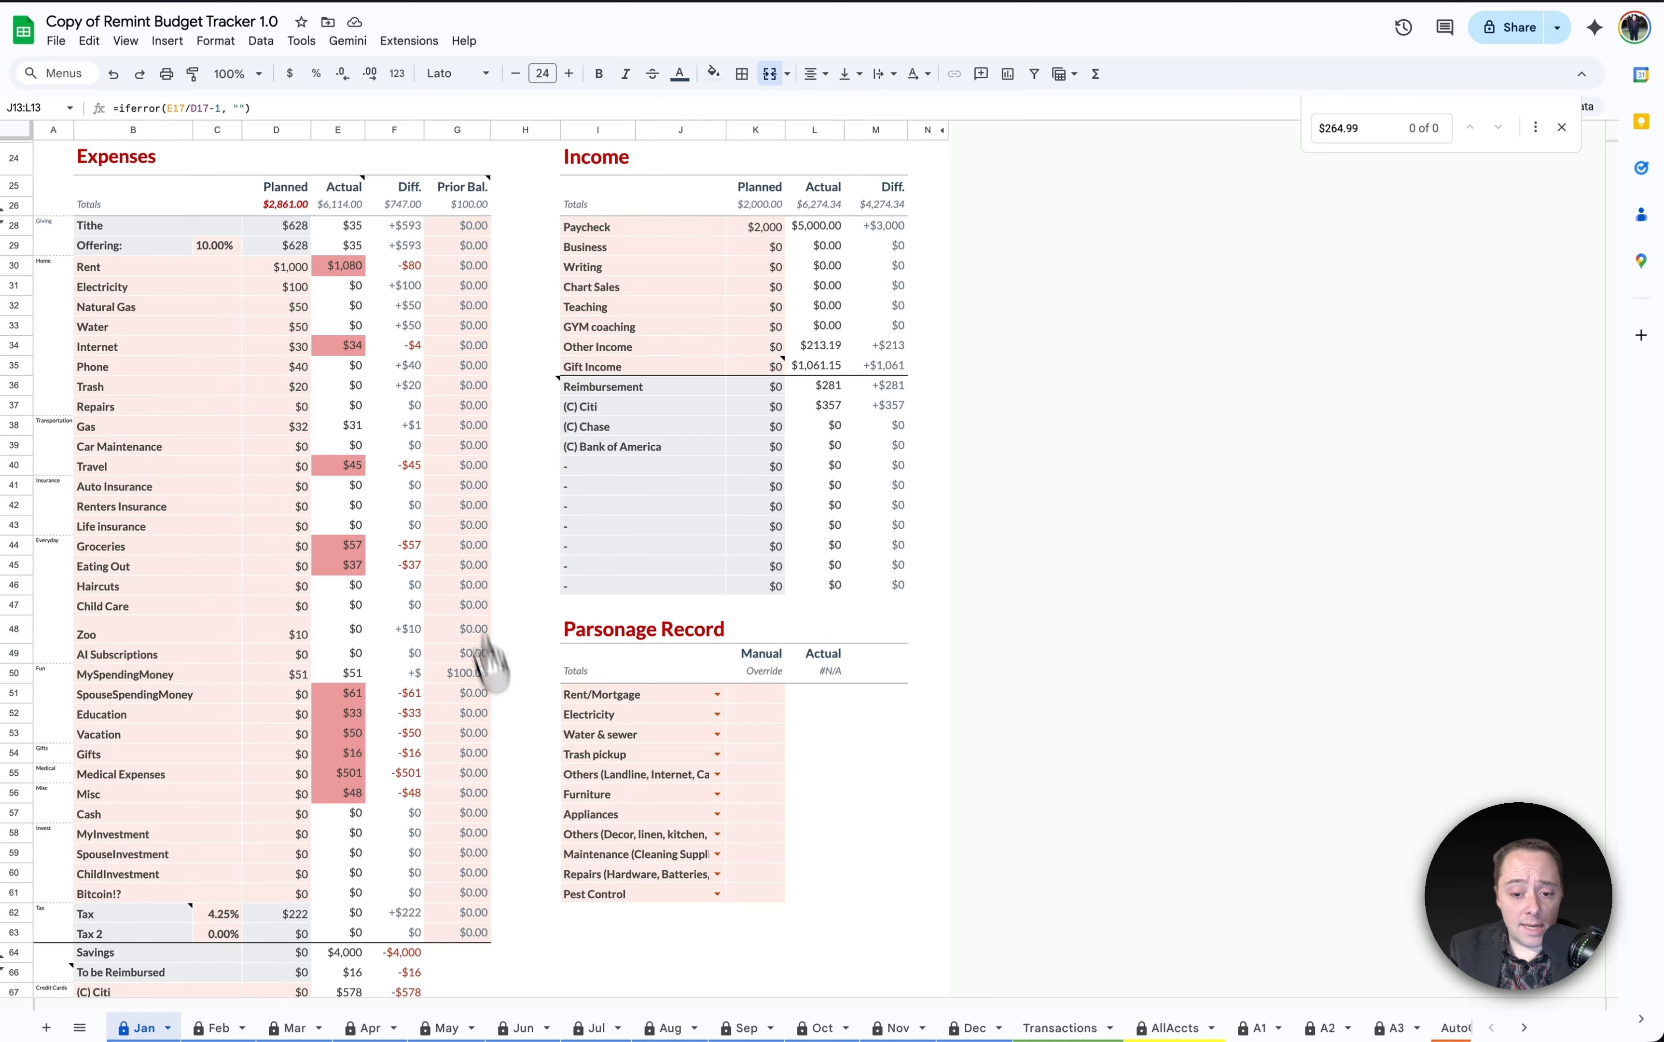
pyautogui.click(1066, 1028)
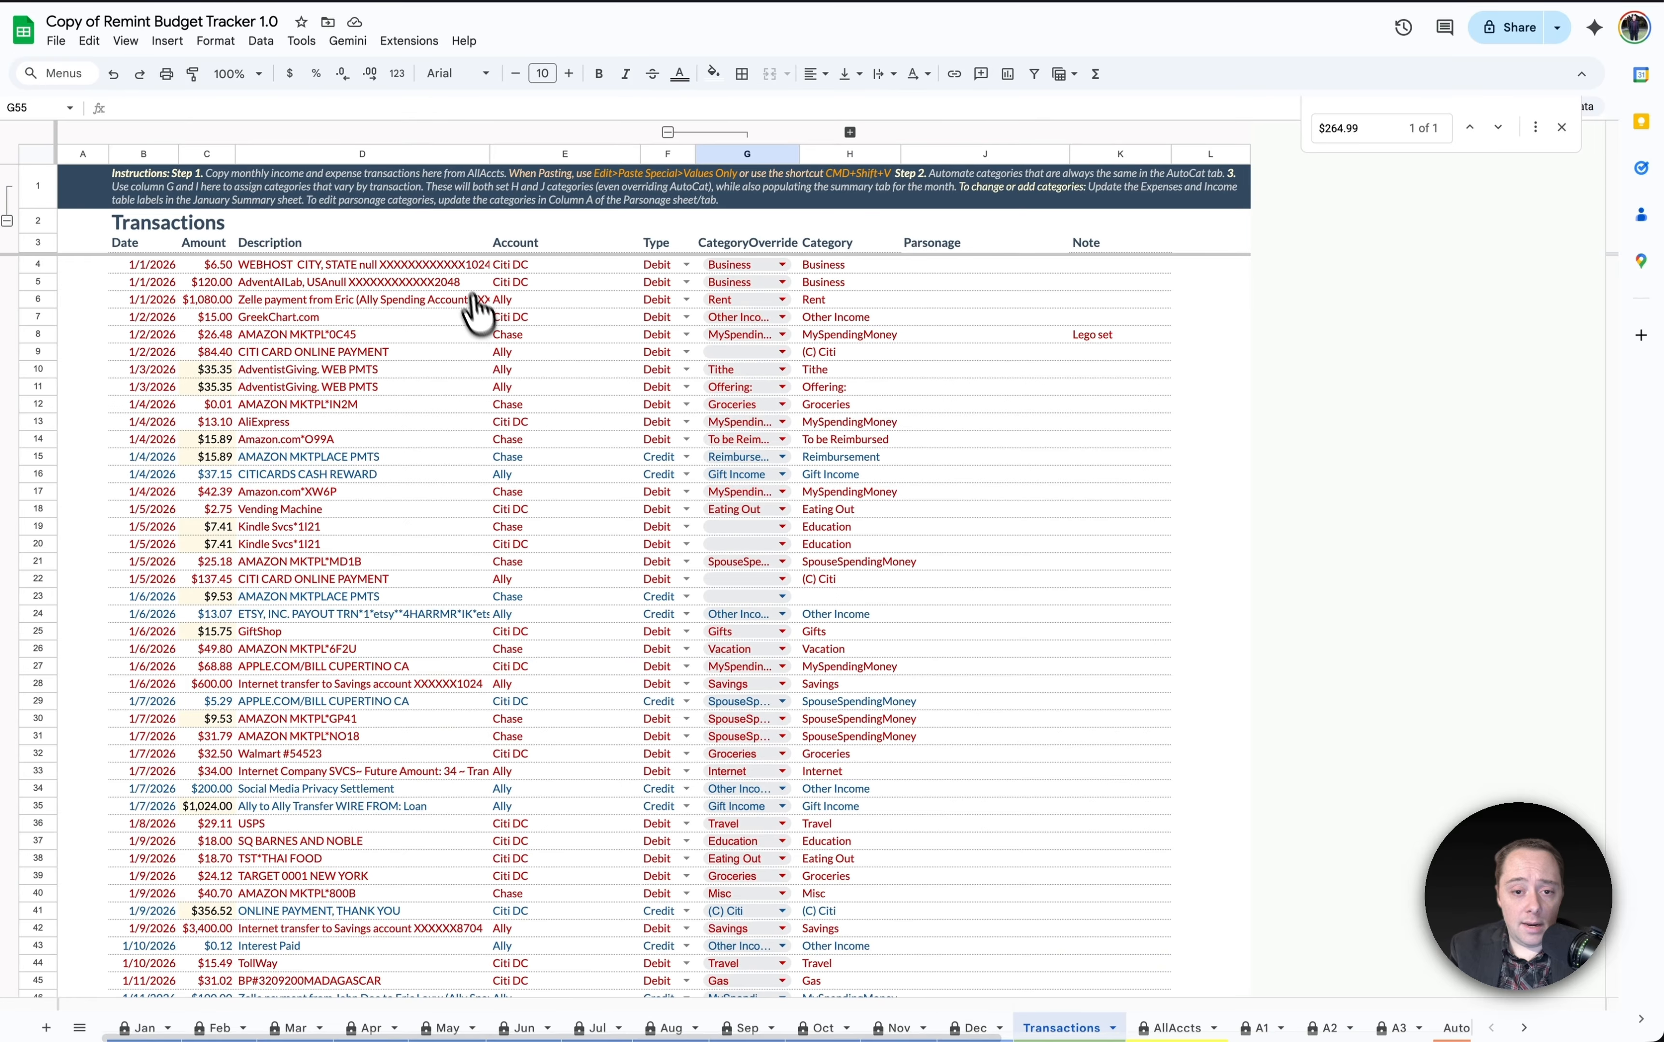
pyautogui.scroll(-5, 544, 878)
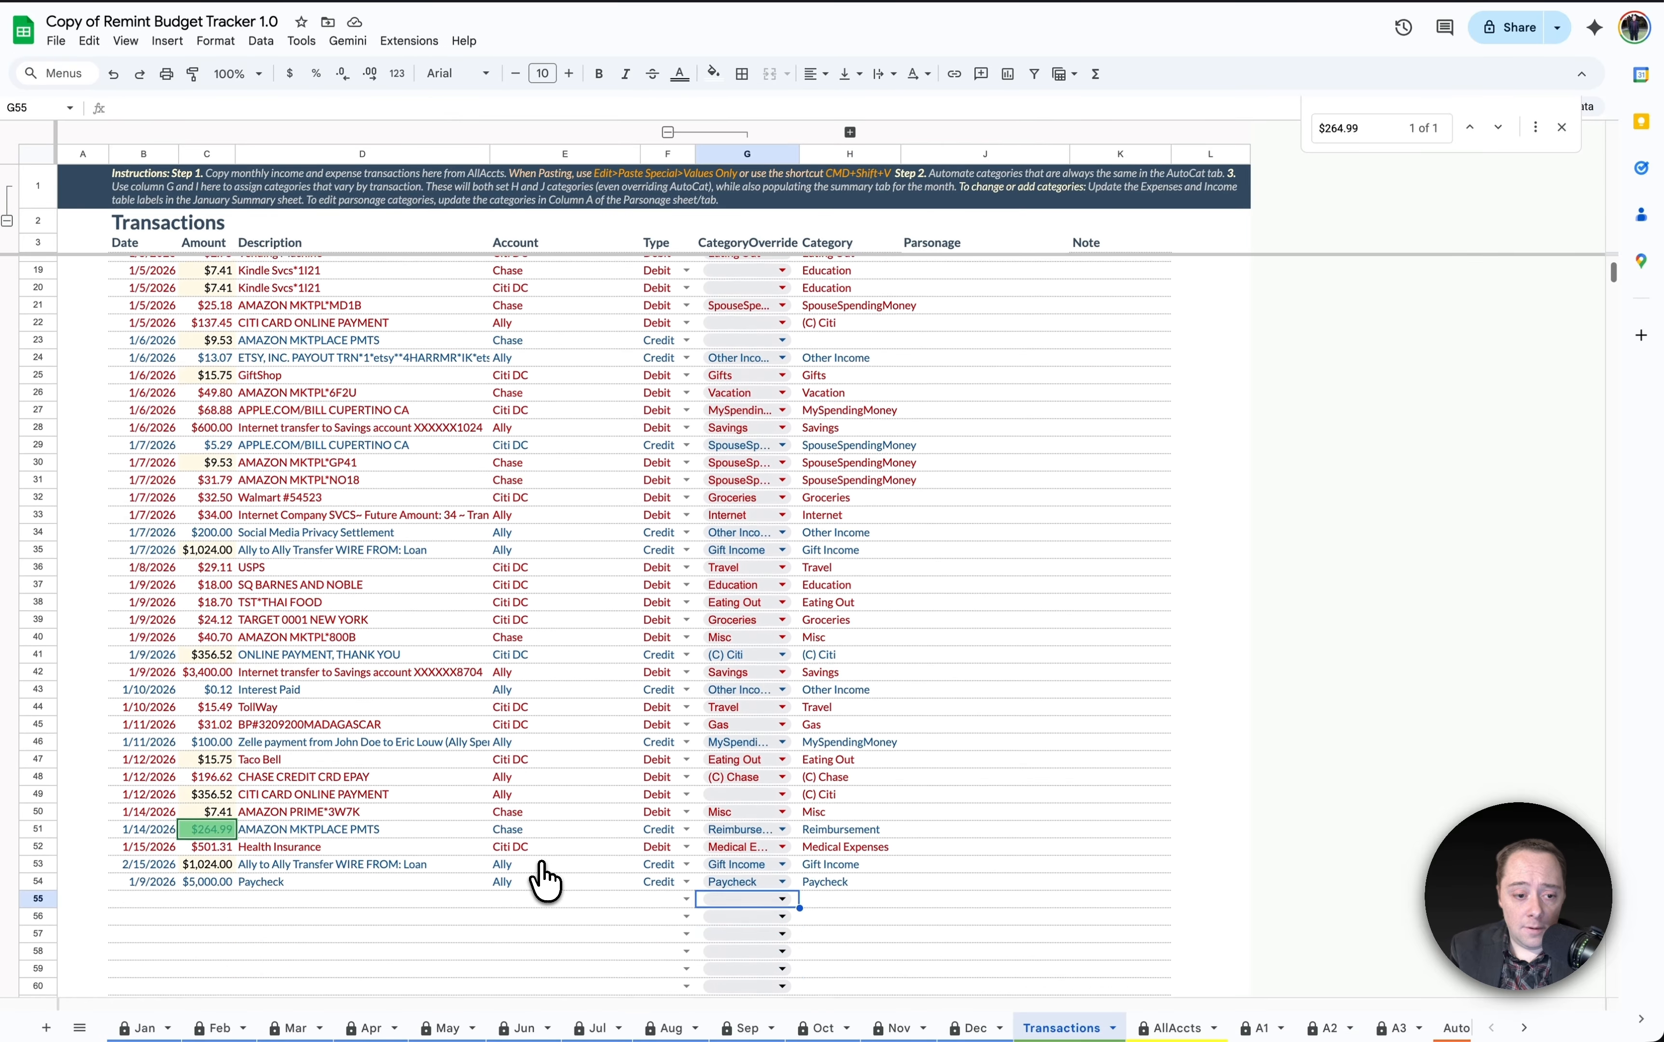
pyautogui.click(142, 1028)
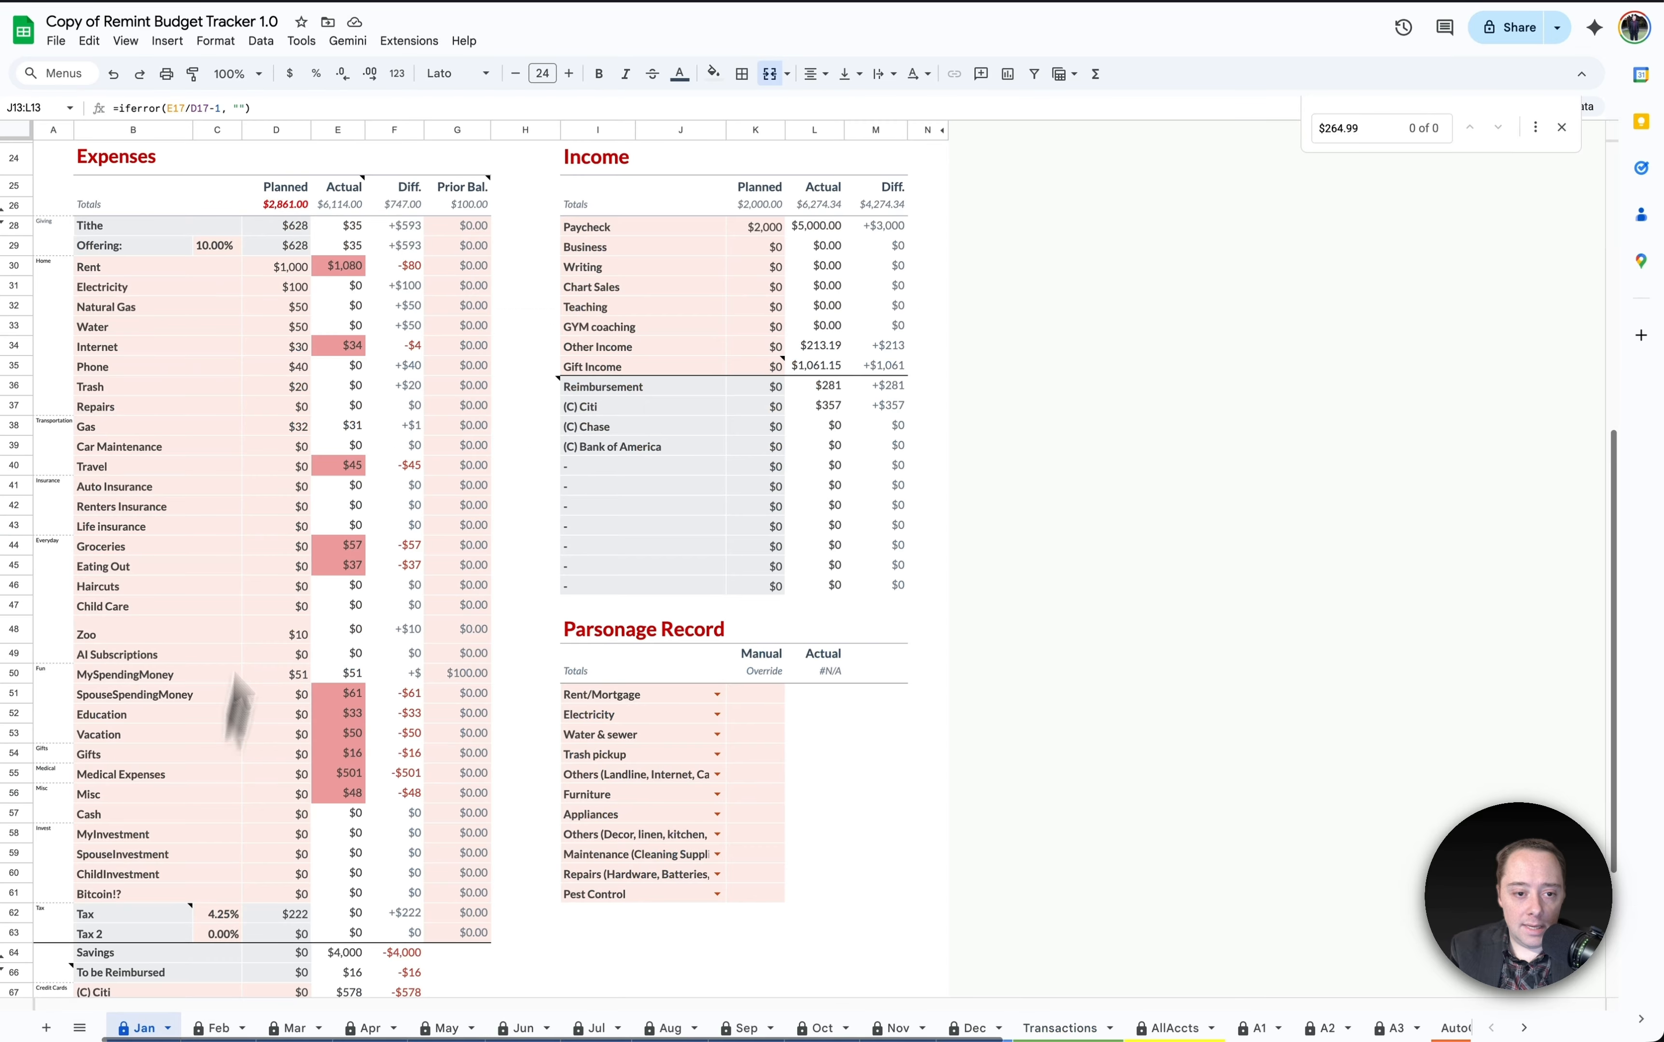
pyautogui.scroll(4, 333, 283)
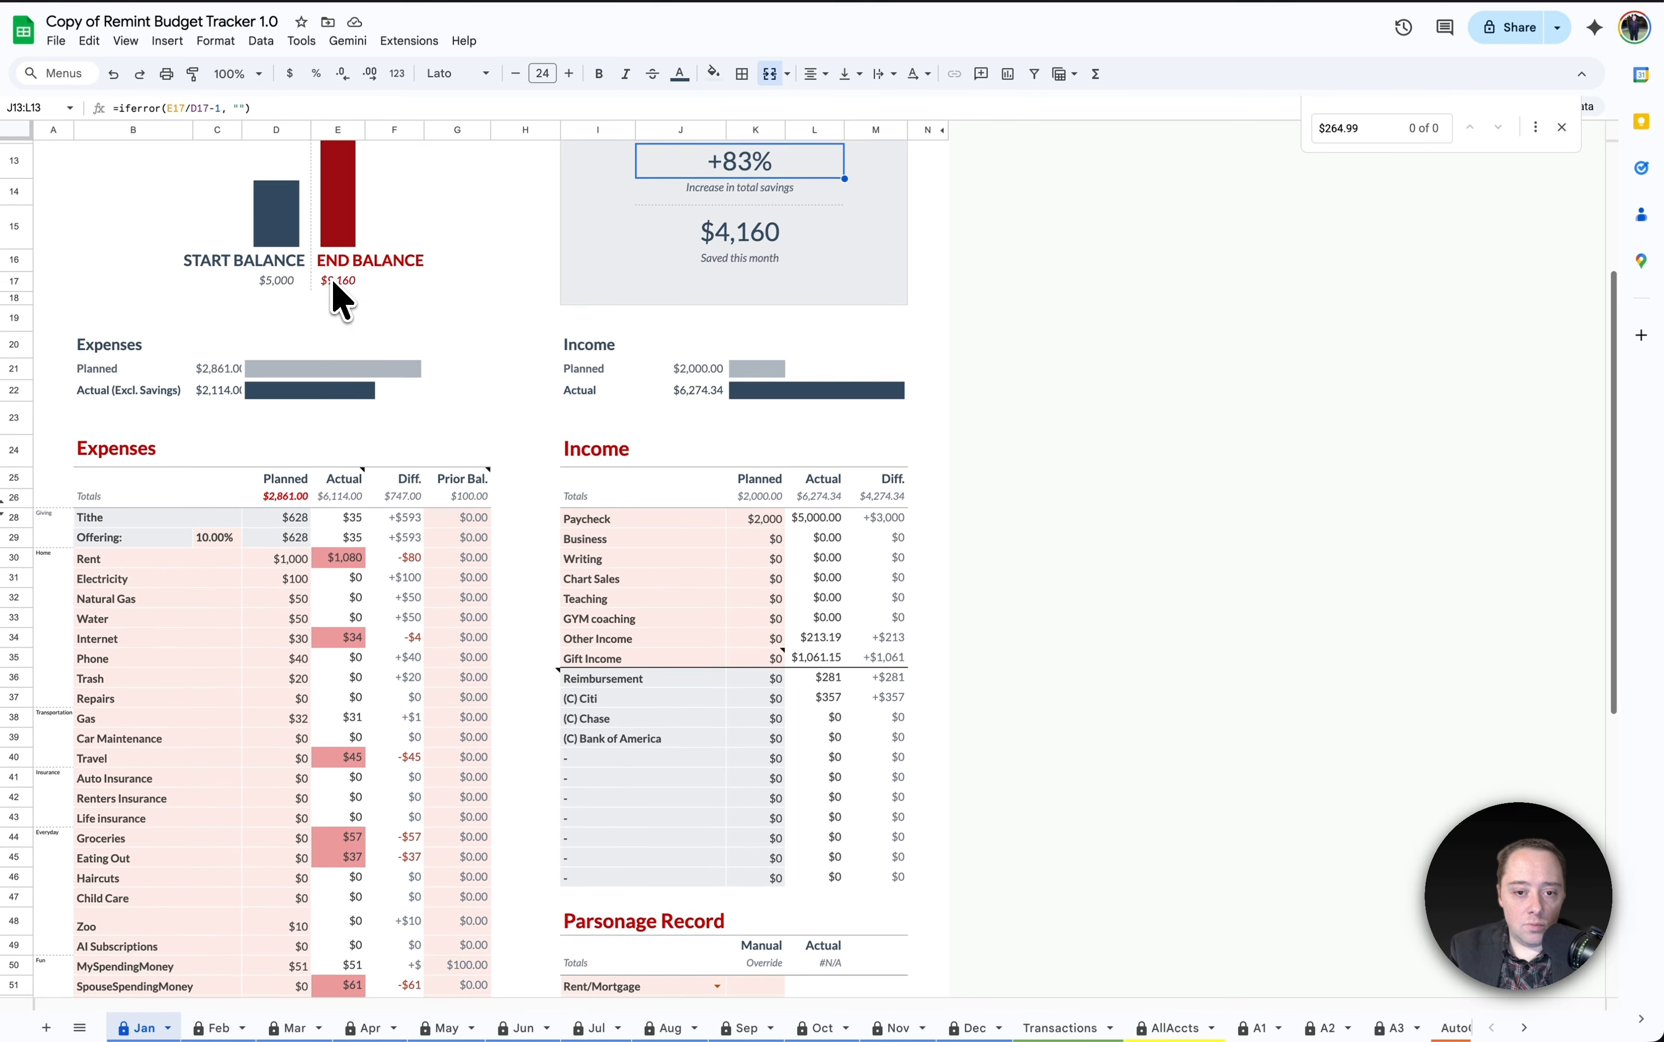
pyautogui.scroll(5, 332, 278)
# - Compare the planned amount, actual amount and difference for the Internet expense on the Jan sheet
pyautogui.scroll(-8, 332, 278)
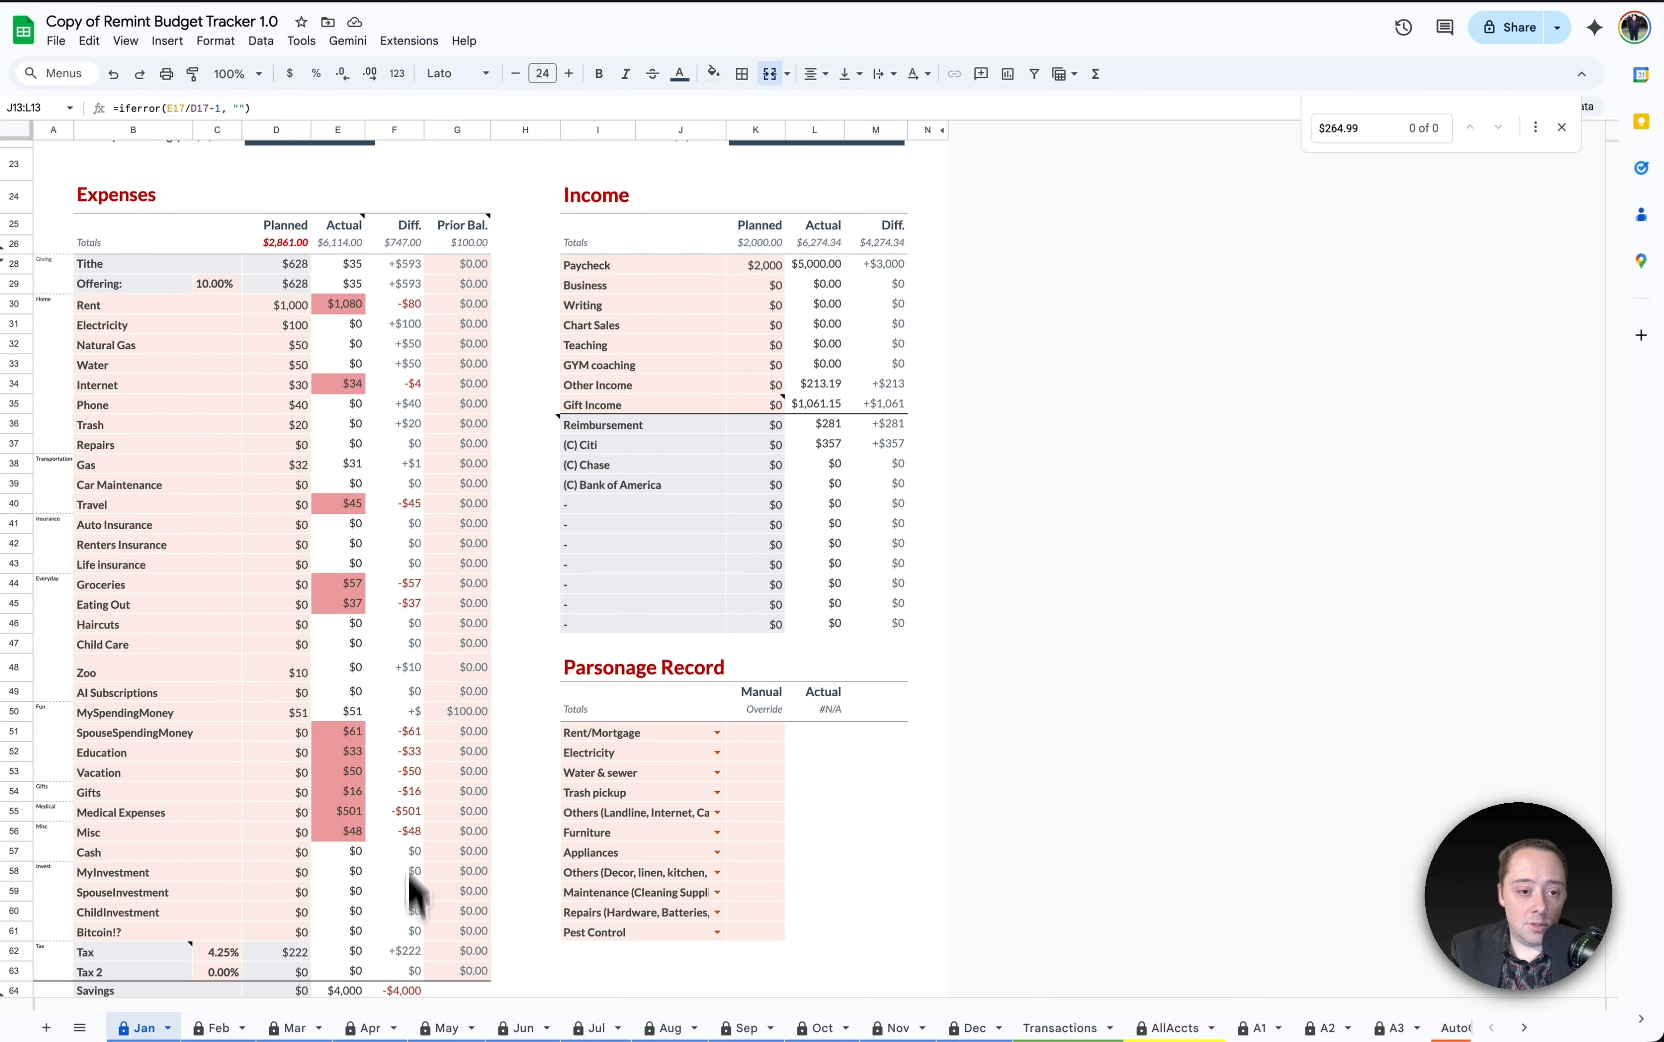
pyautogui.click(206, 390)
pyautogui.keyDown('shift'); pyautogui.click(298, 386); pyautogui.keyUp('shift')
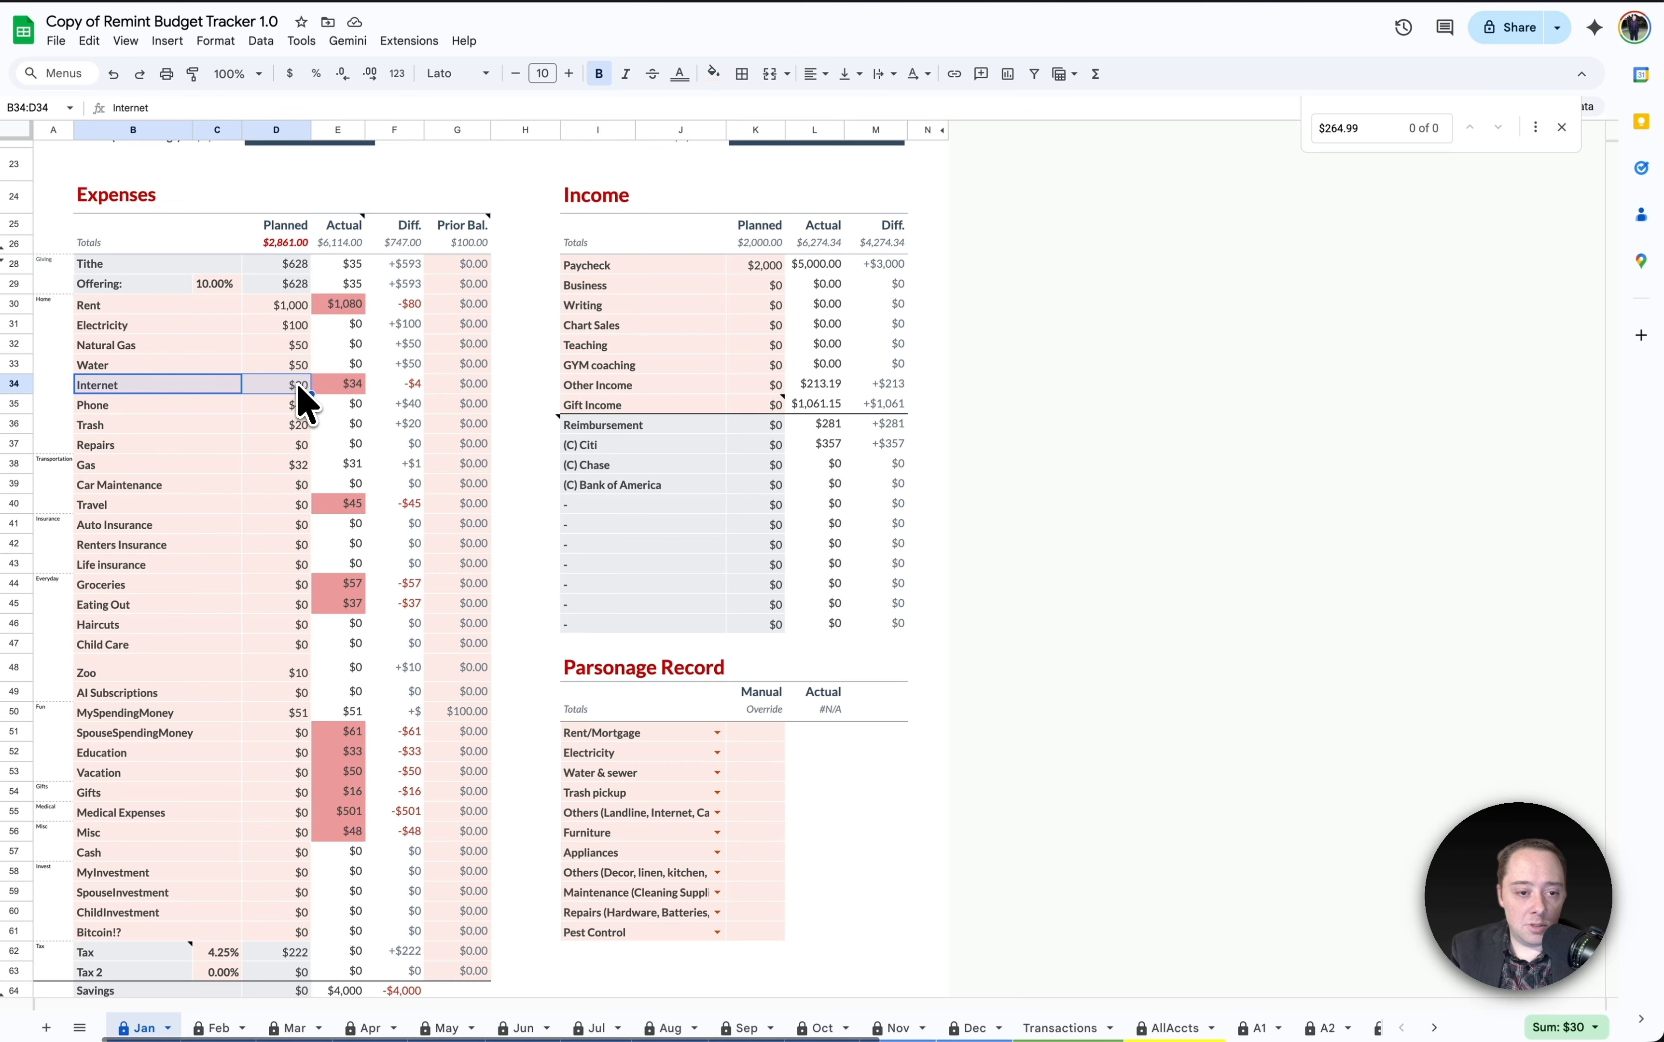
pyautogui.click(350, 391)
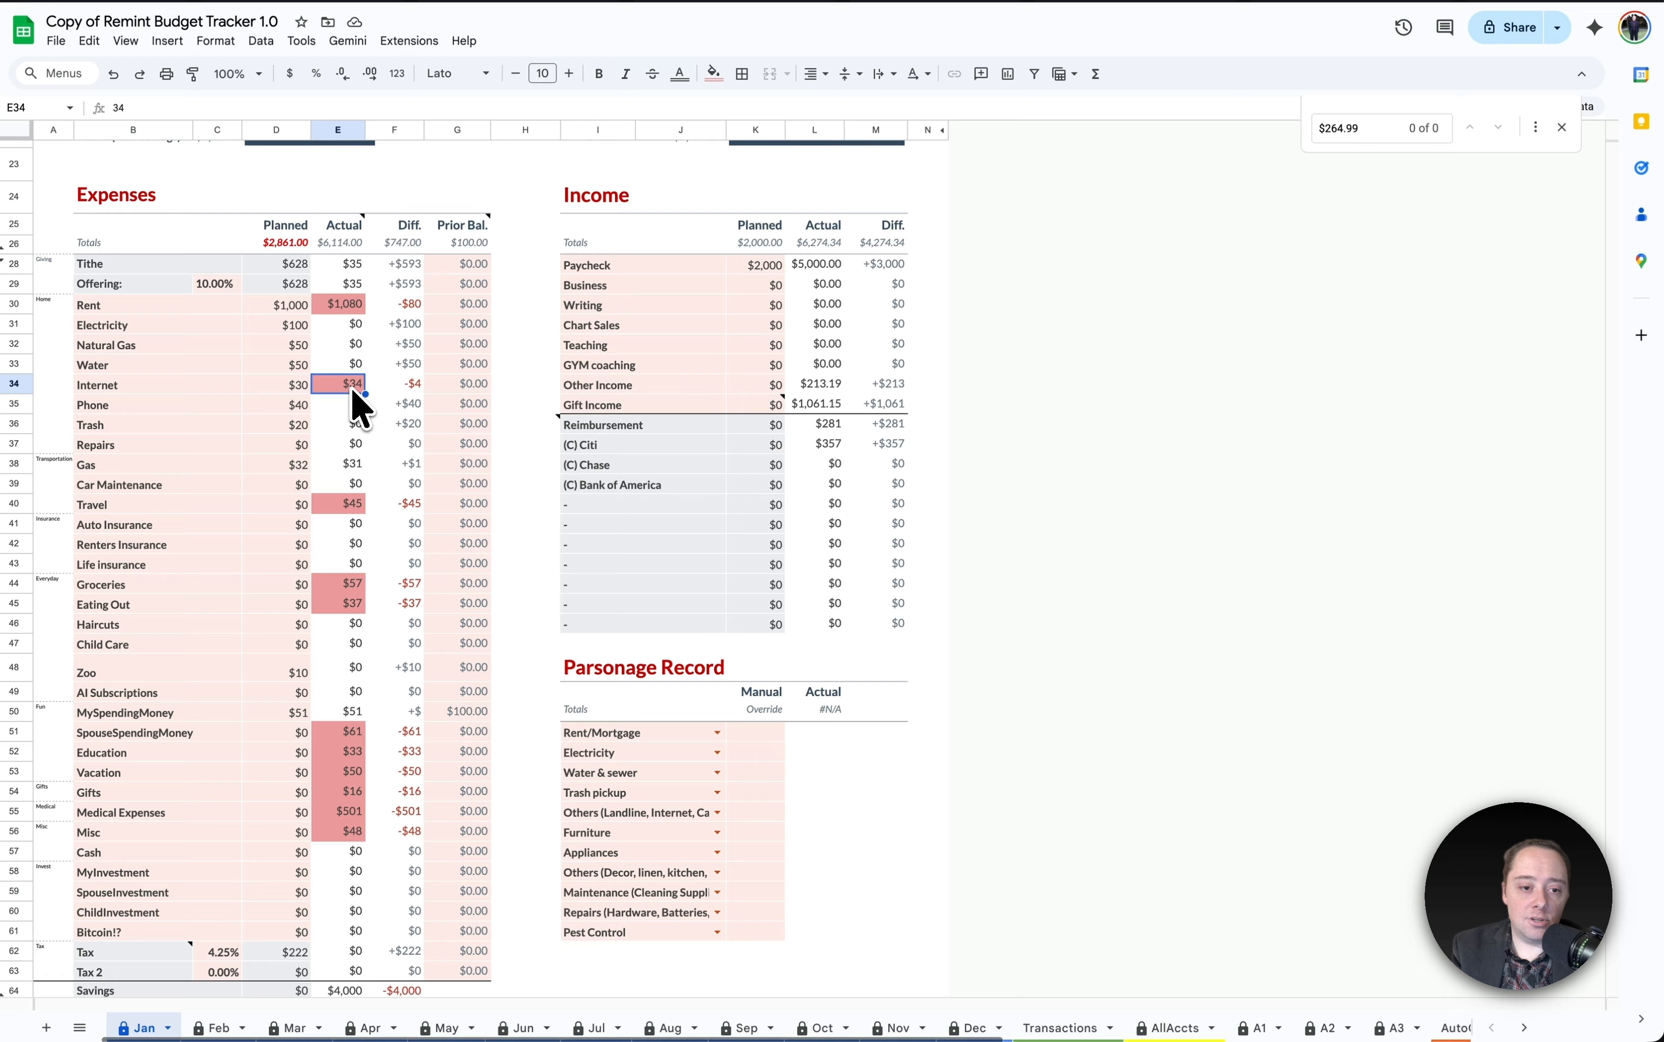
pyautogui.click(399, 391)
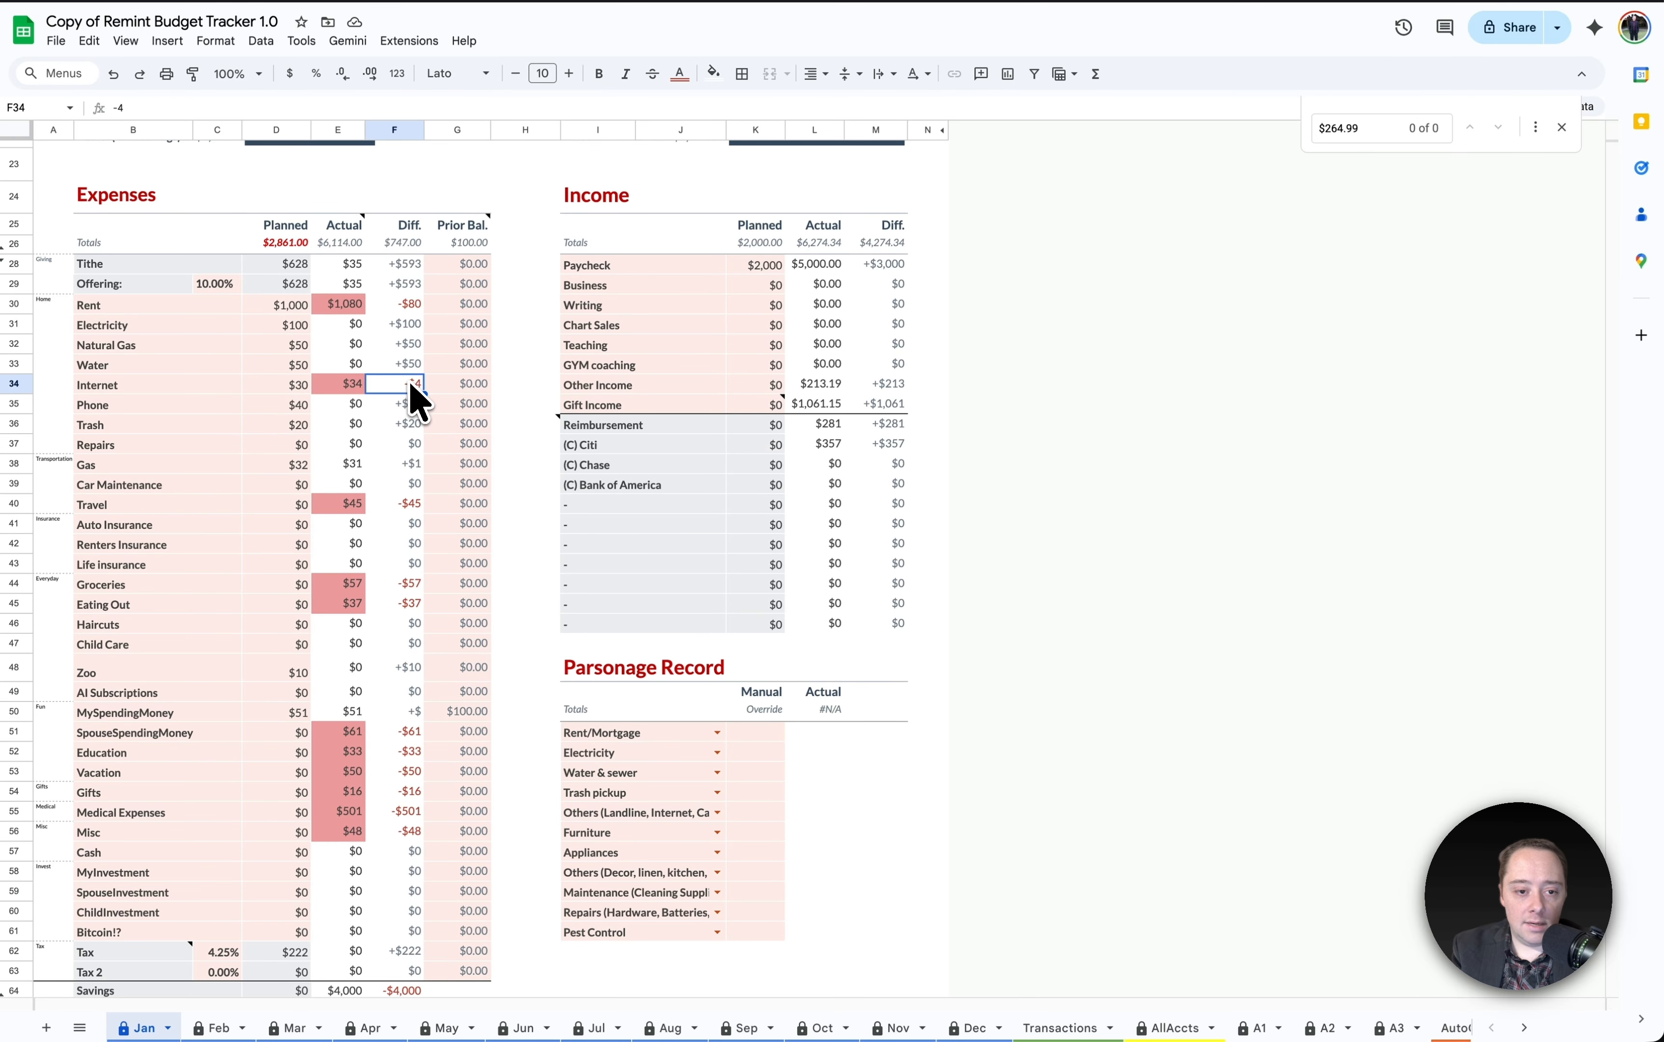
pyautogui.scroll(3, 417, 390)
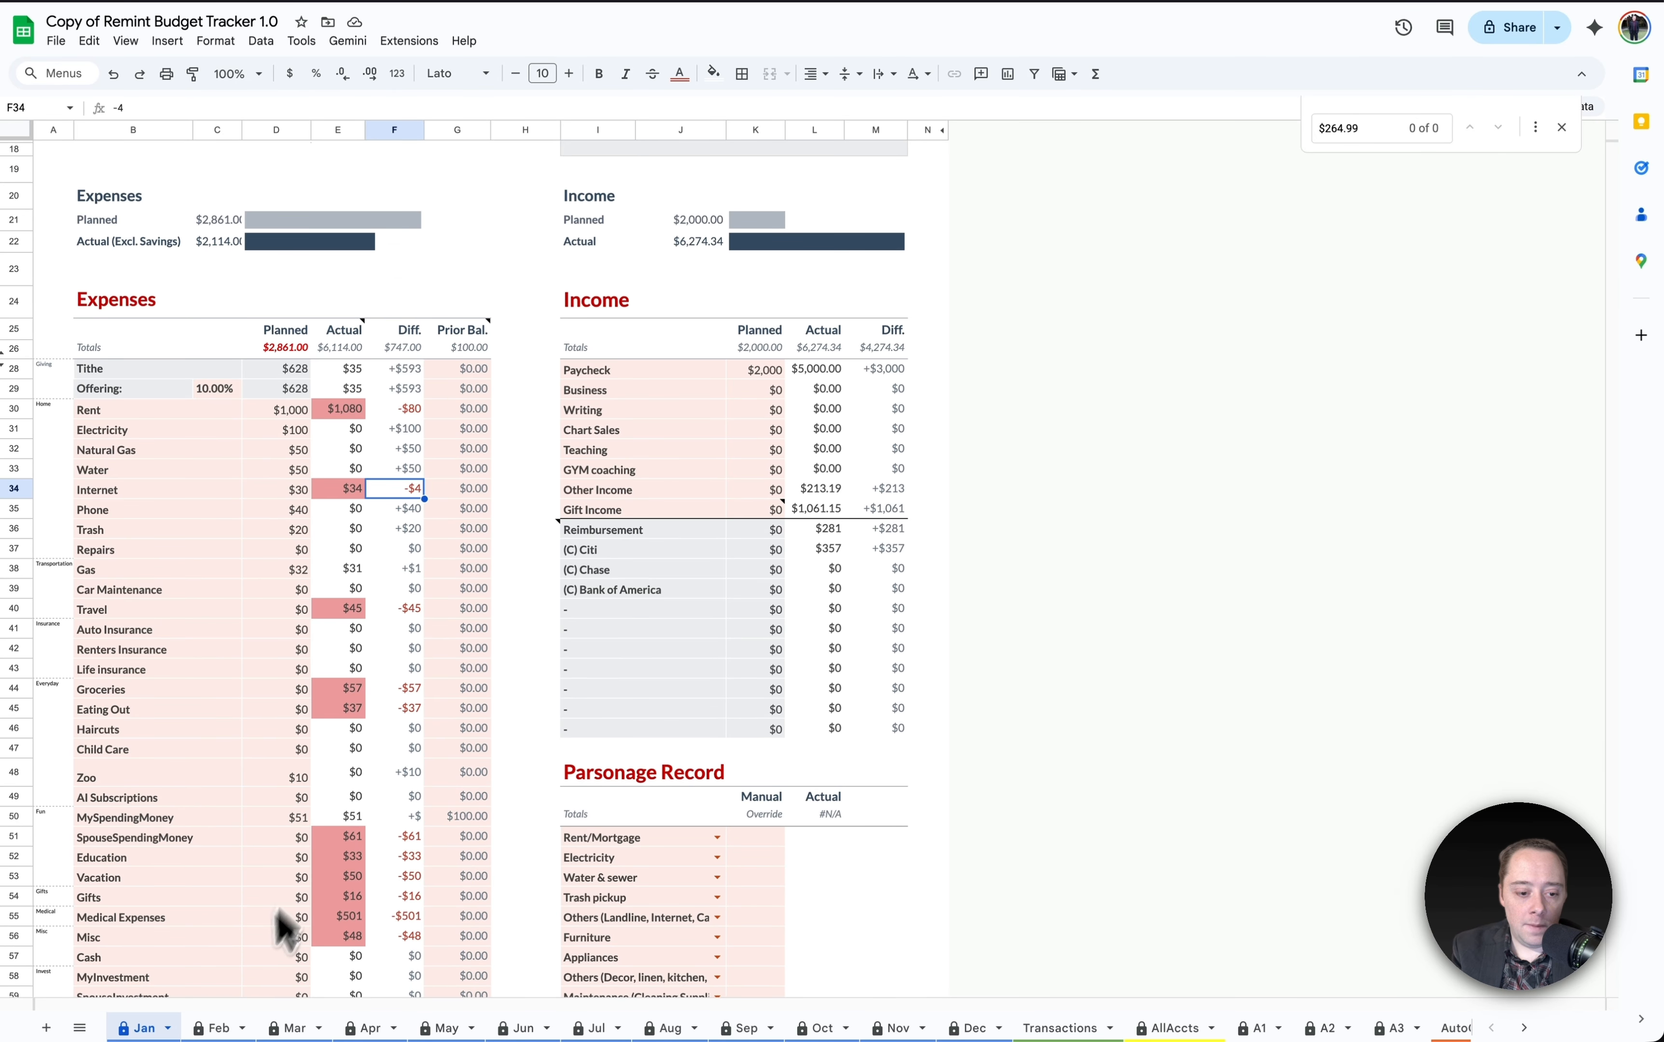
# - Open the Feb sheet and inspect the Travel category's rollover and the formula behind its planned amount
pyautogui.click(207, 1028)
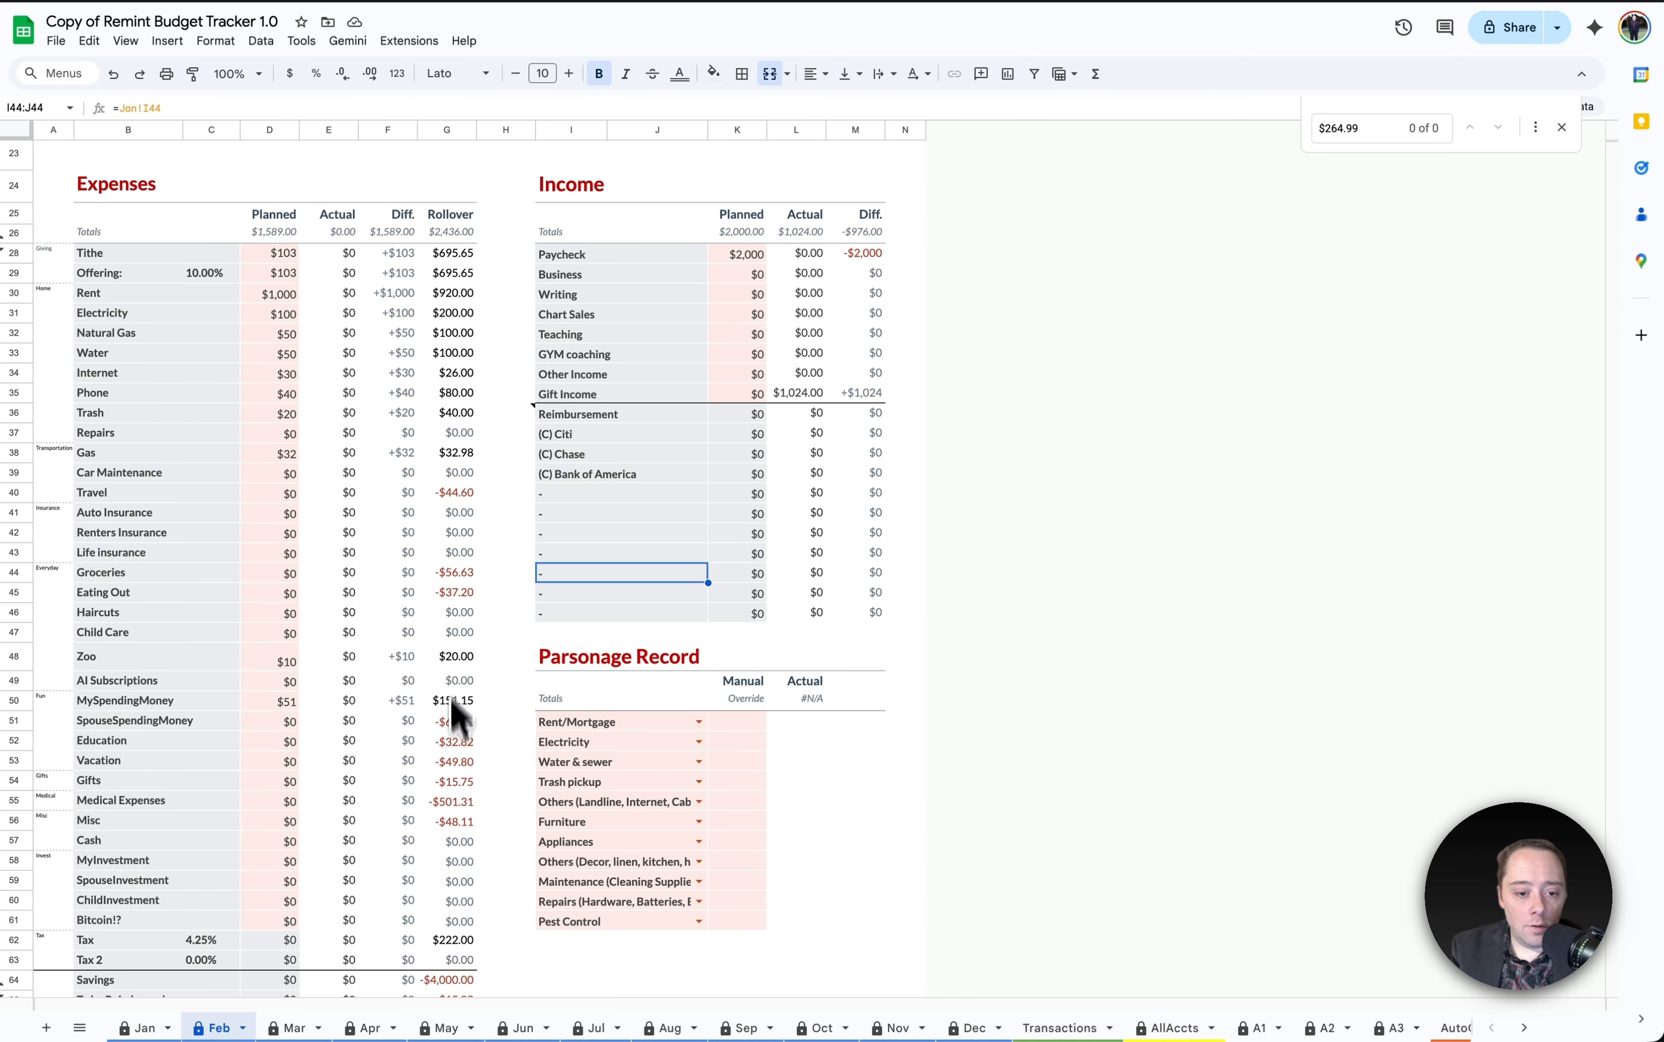
pyautogui.click(459, 495)
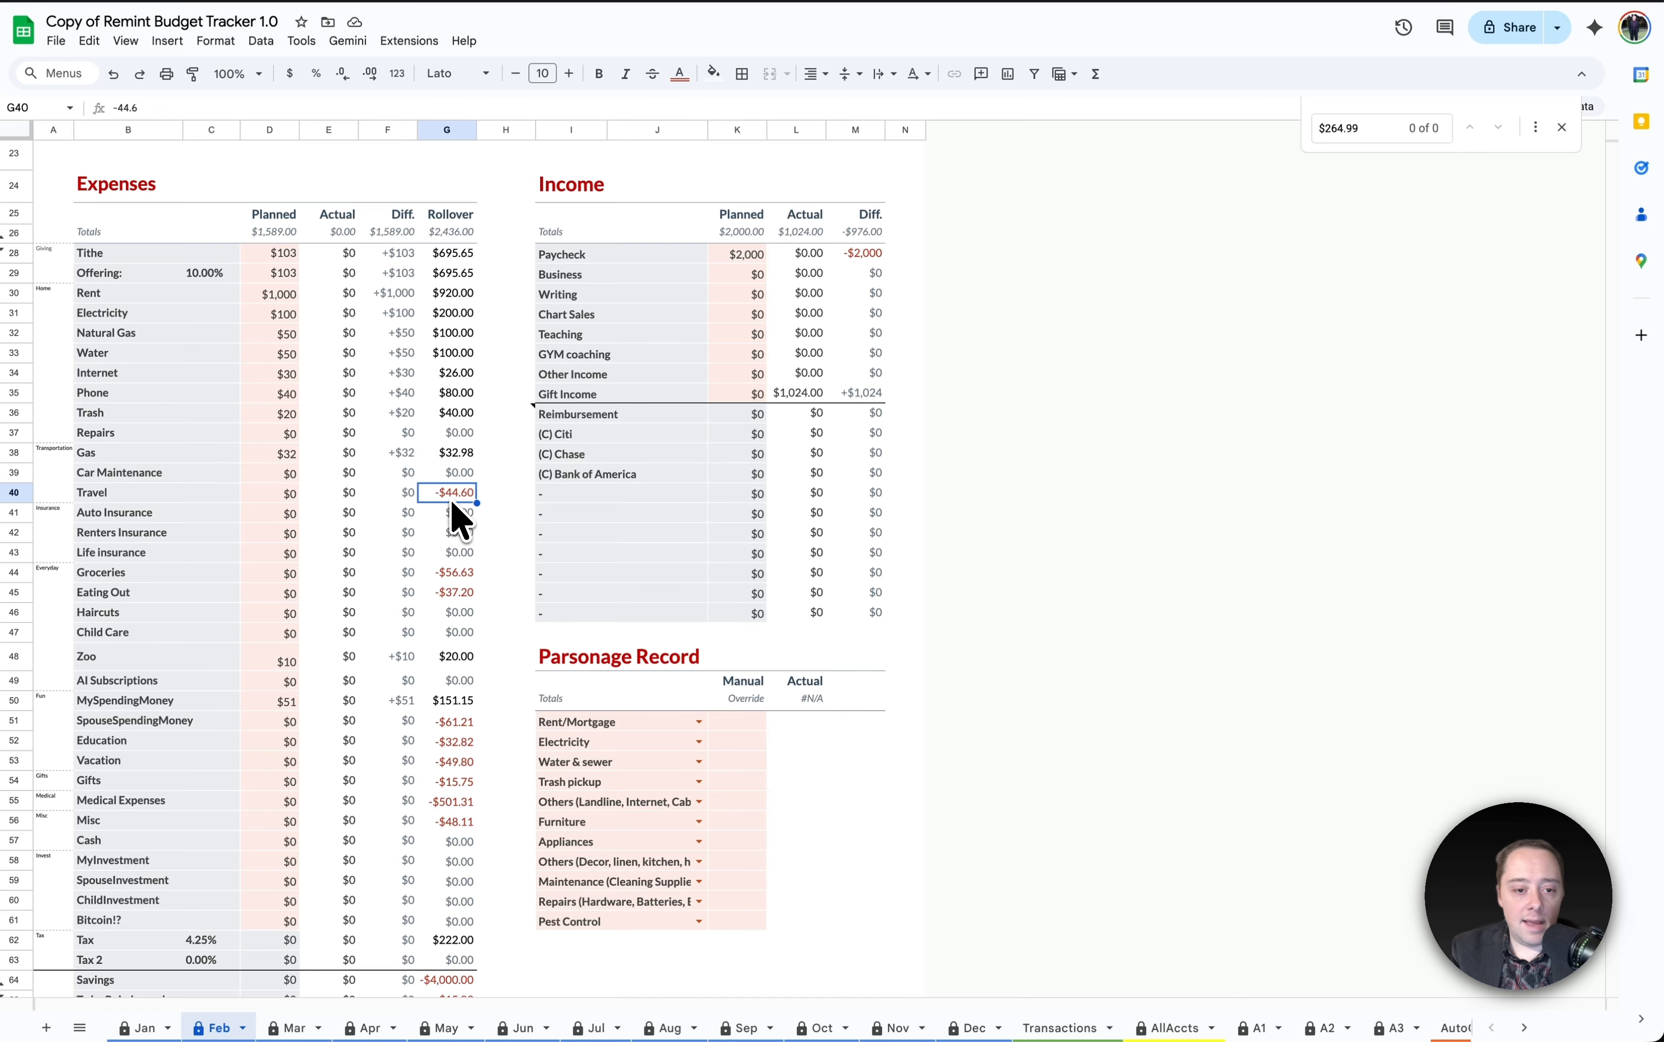
pyautogui.click(288, 510)
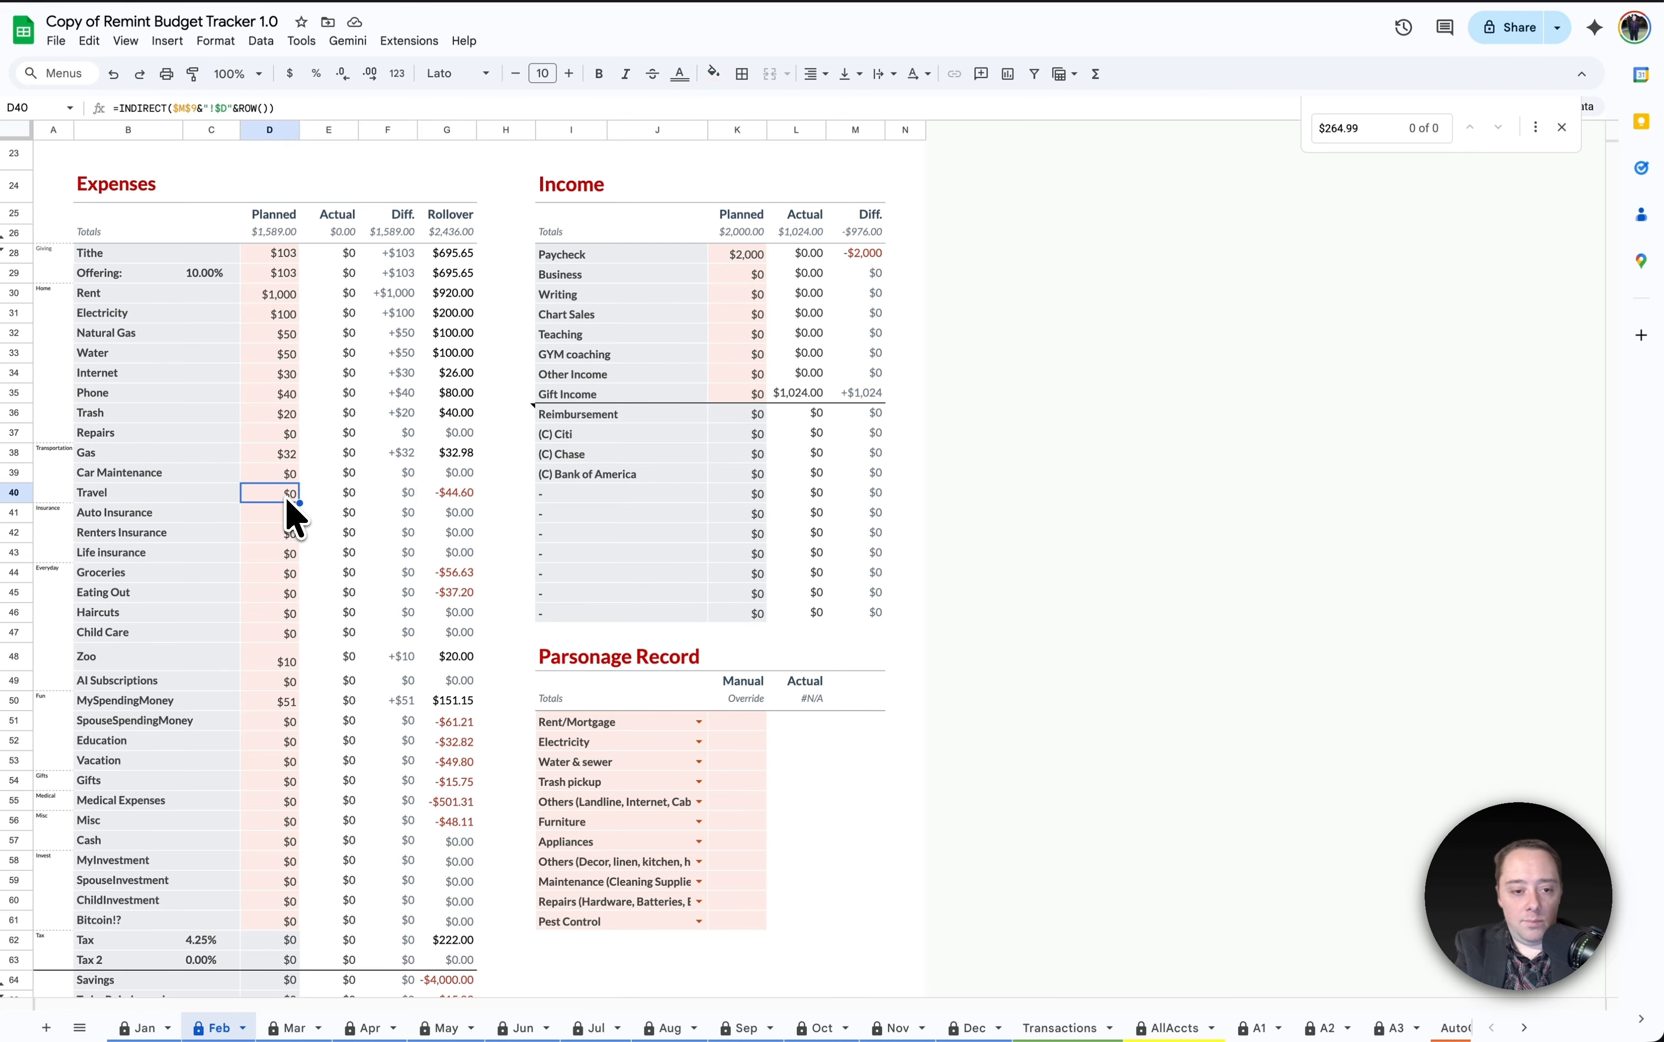
# - Try a planned Travel amount of $40 in February, allowing the protected-cell edit, then undo it
pyautogui.doubleClick(289, 514)
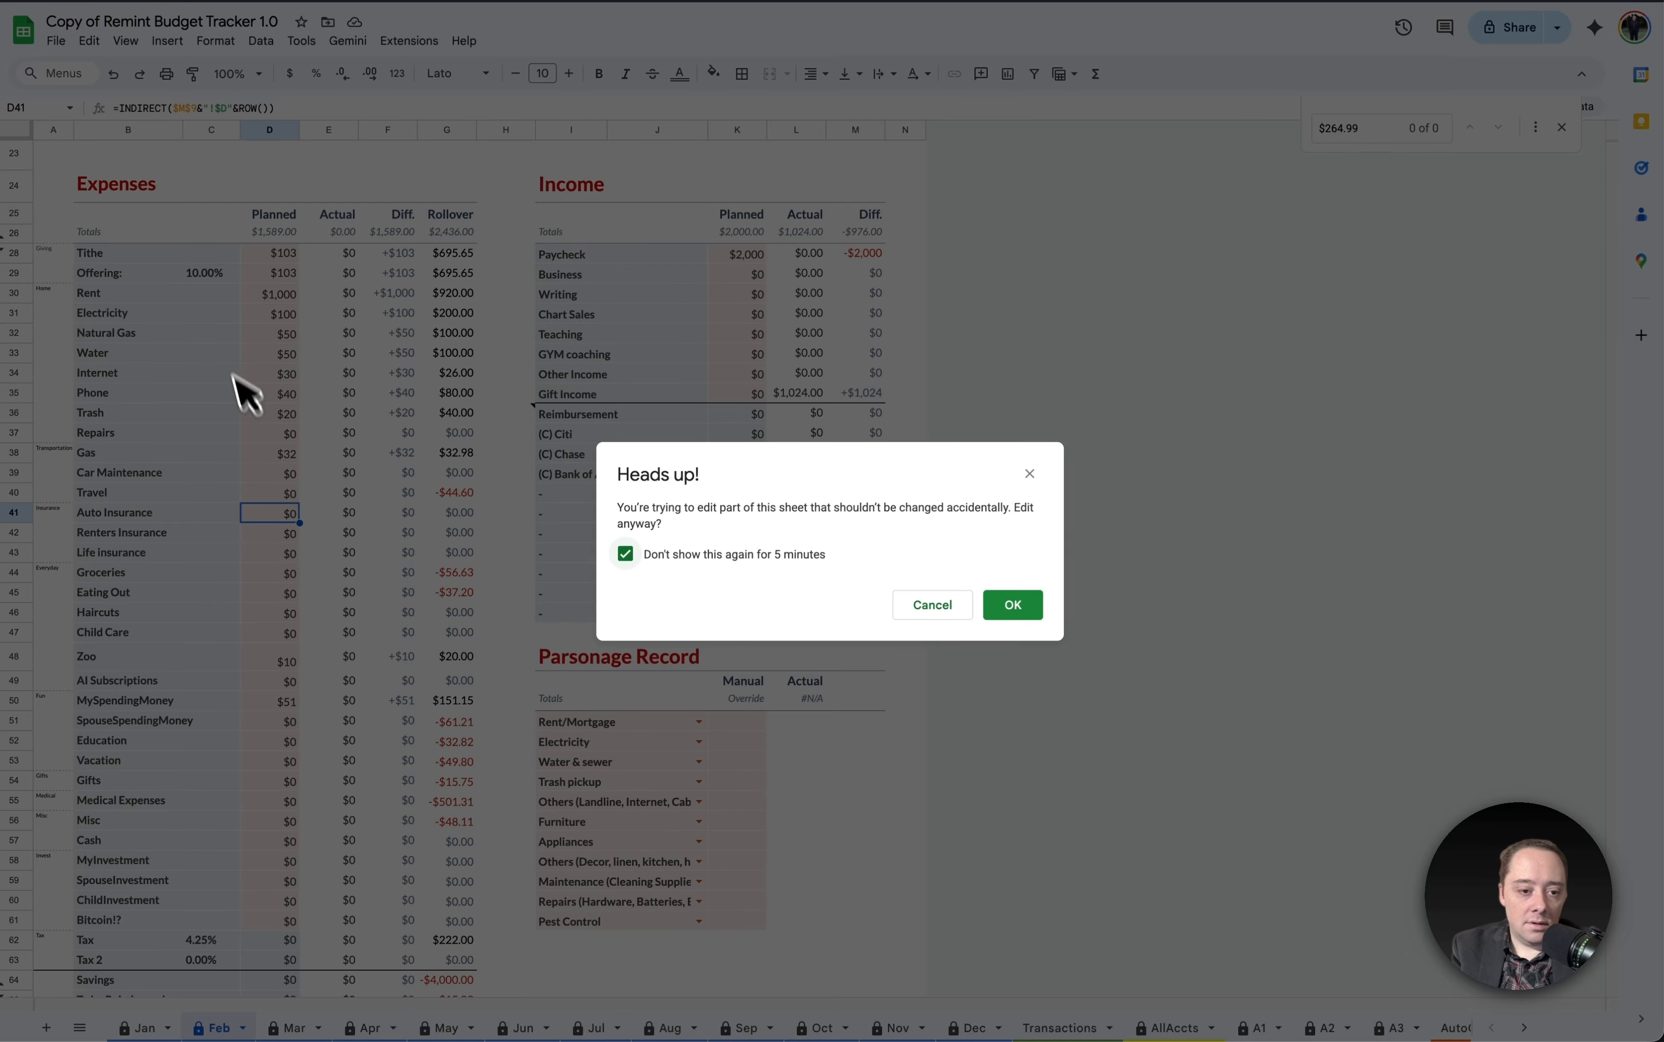
pyautogui.click(1018, 610)
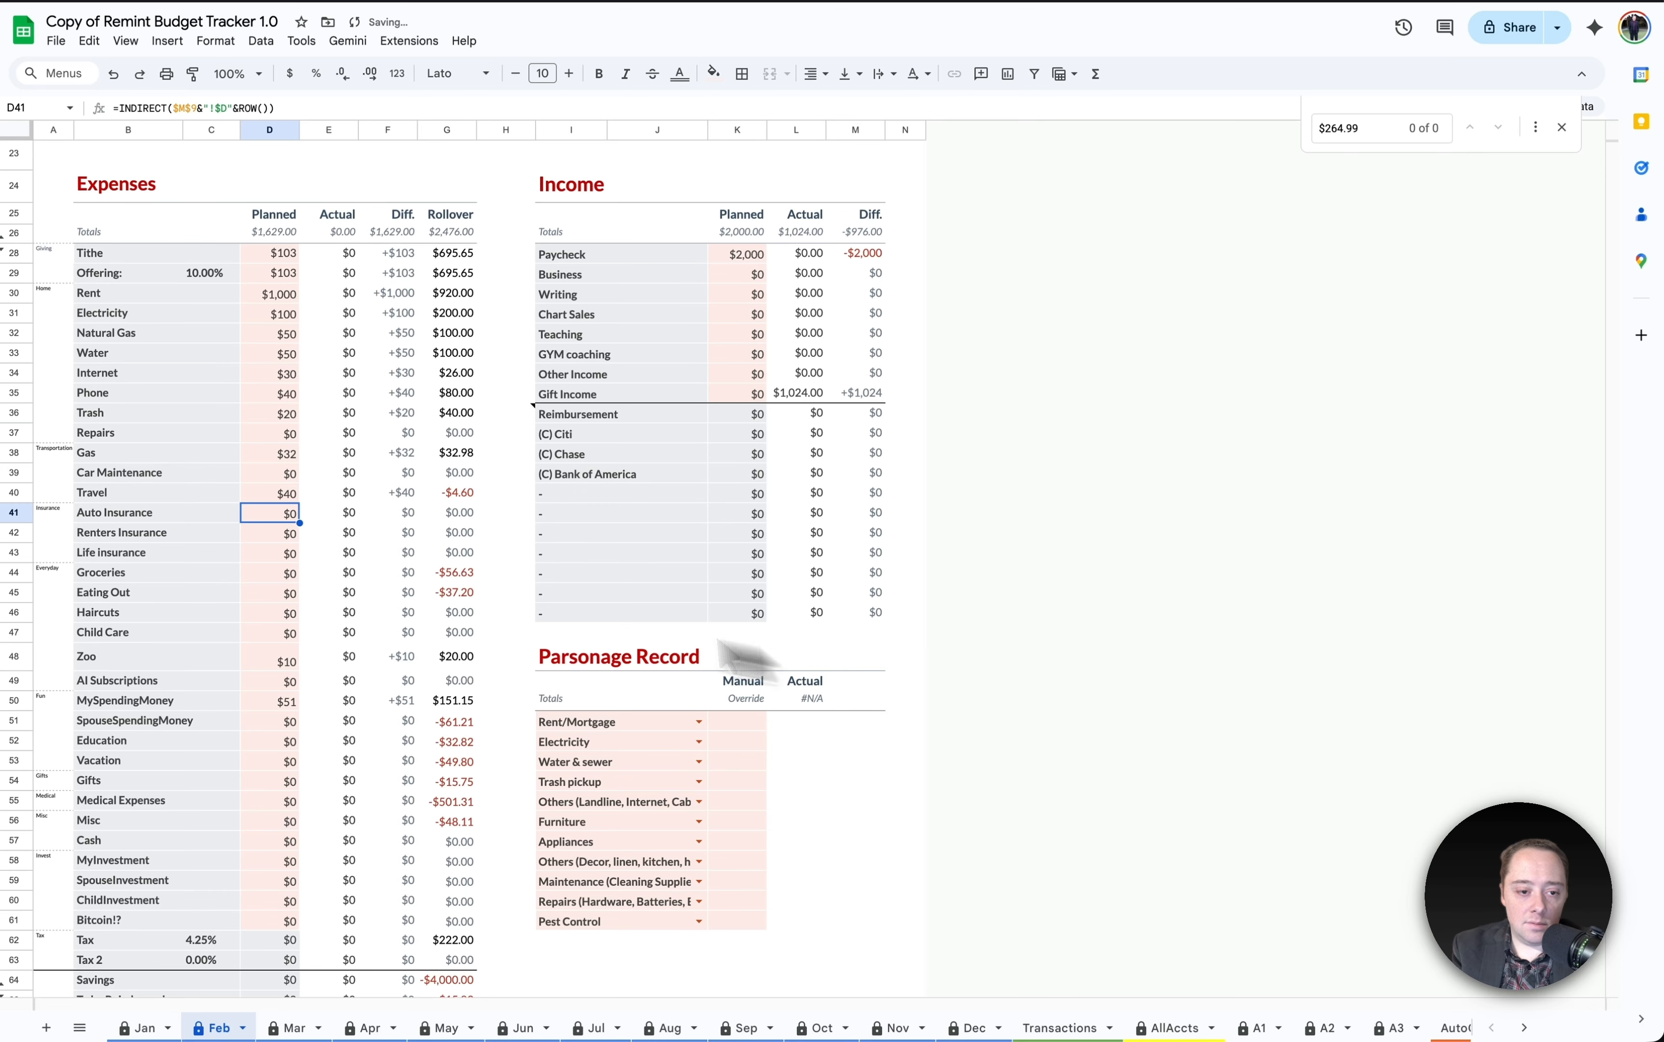
pyautogui.click(284, 497)
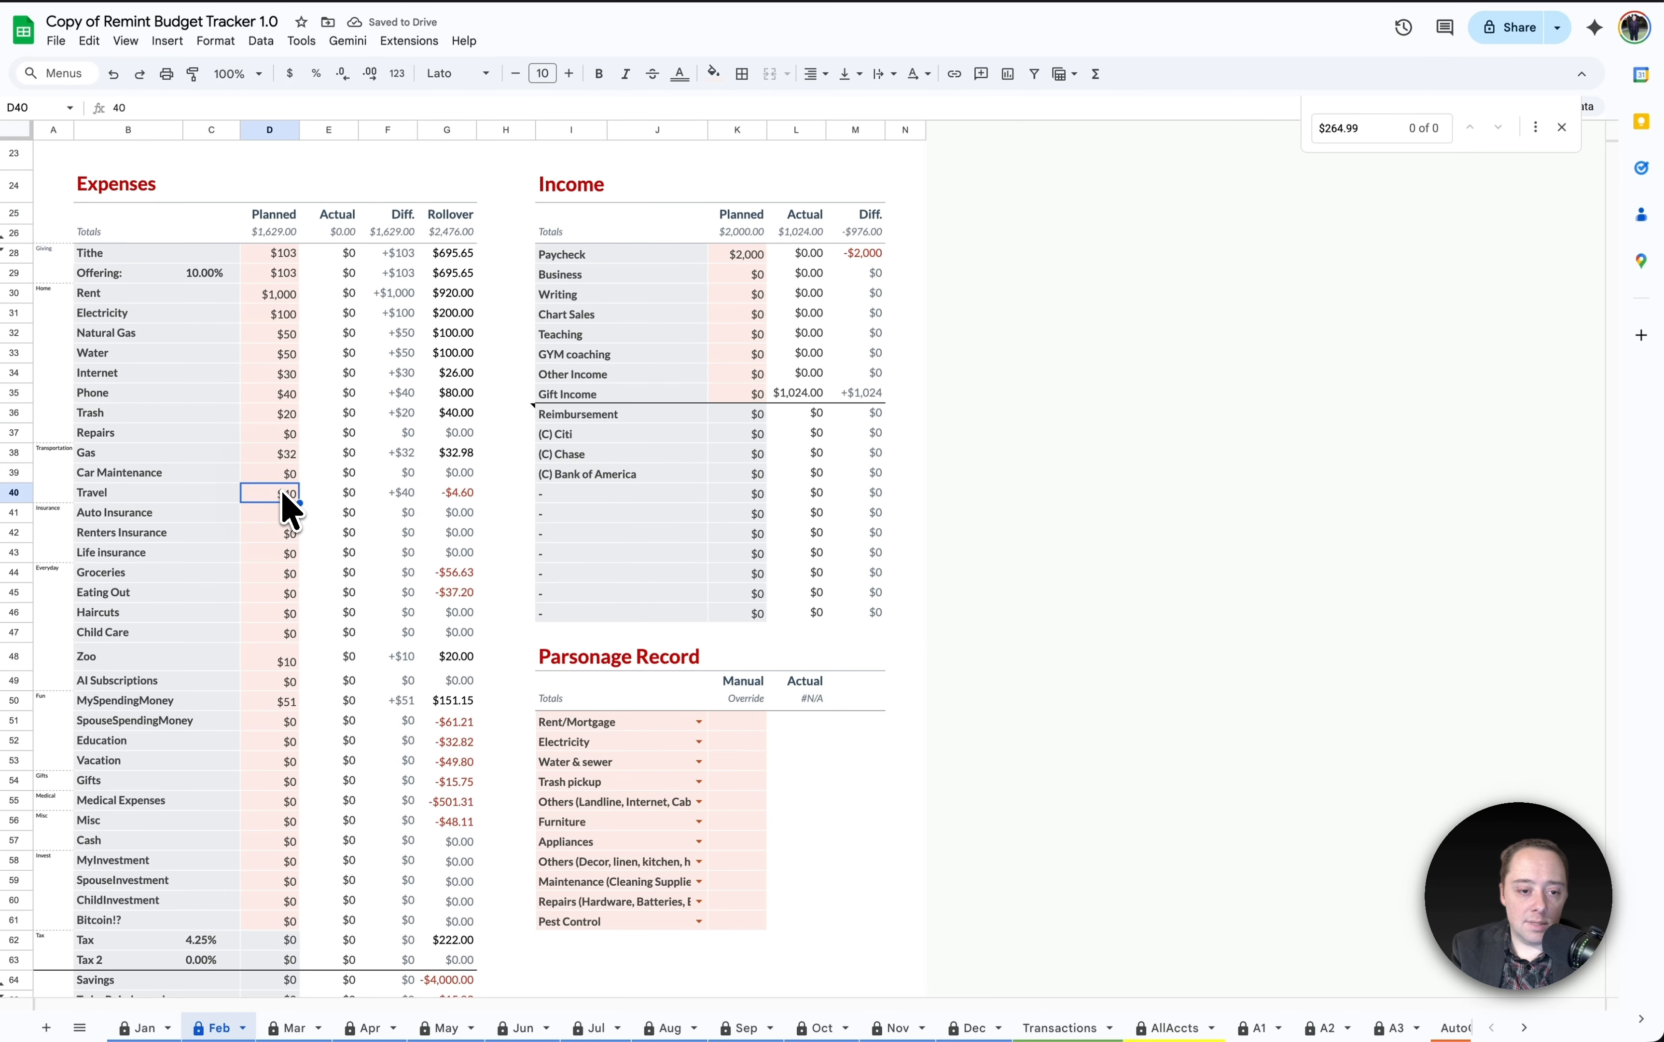
pyautogui.press('super+z')
# - Set February's planned Travel amount to $40 and check the rollover and monthly summary
pyautogui.click(282, 493)
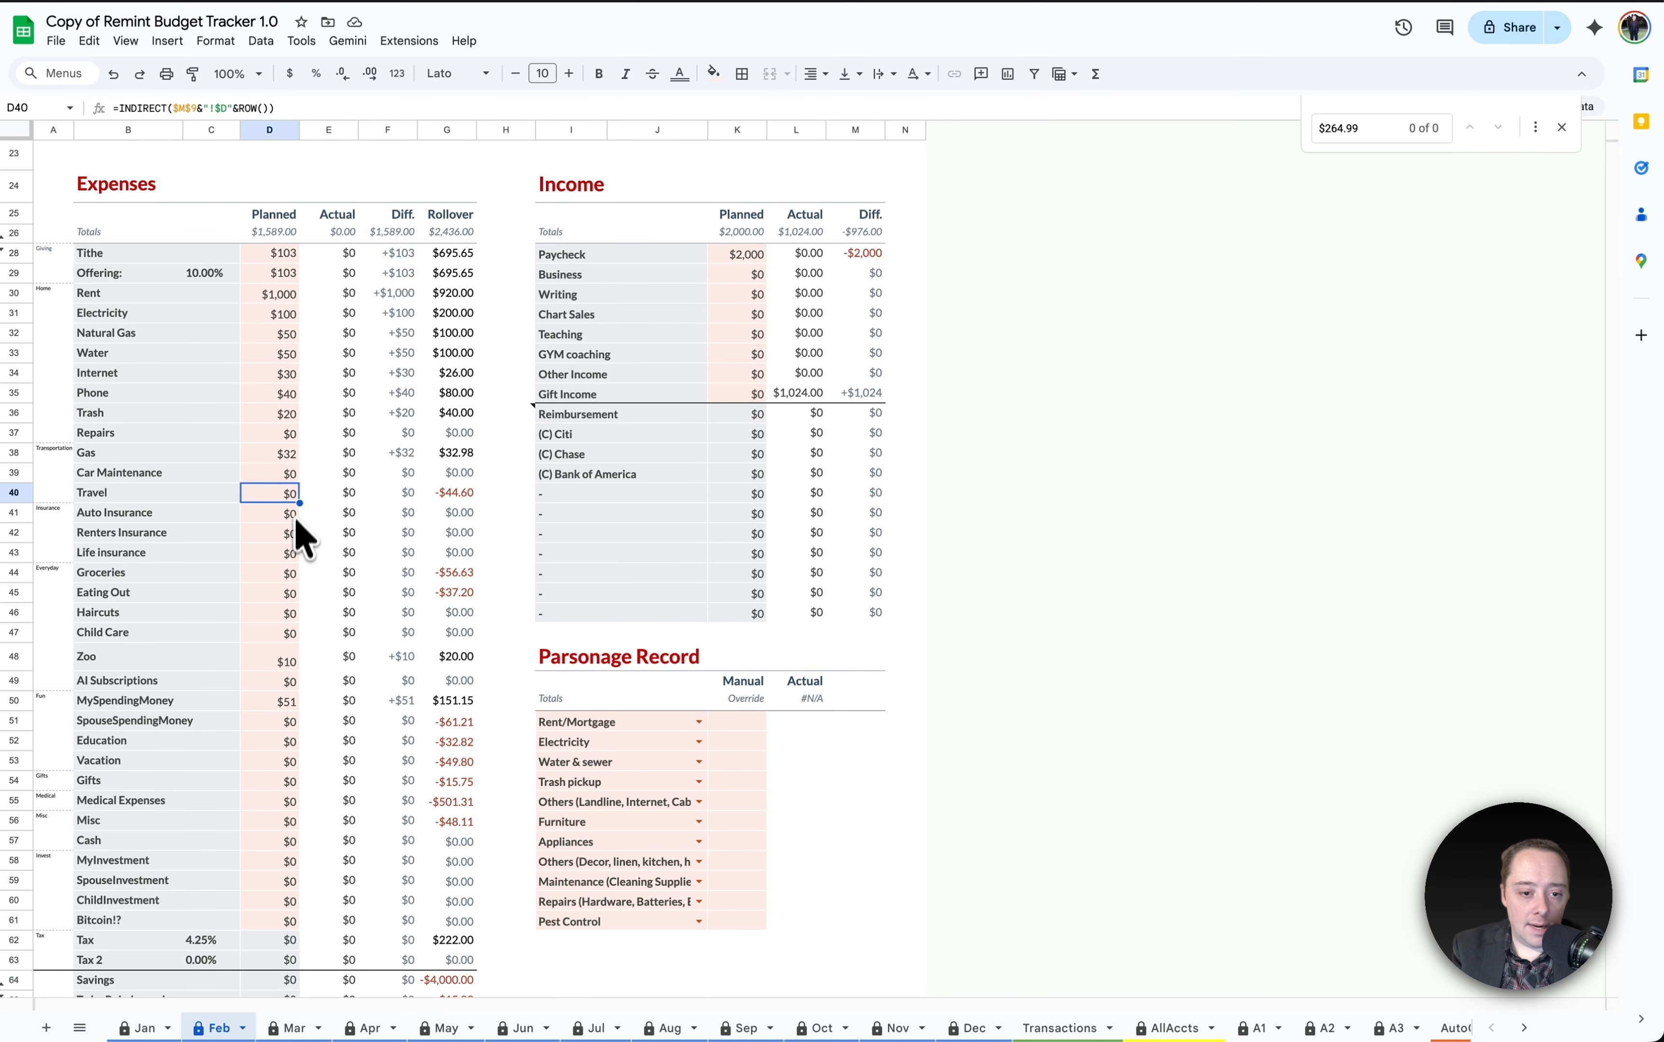
pyautogui.write('40')
pyautogui.press('Return')
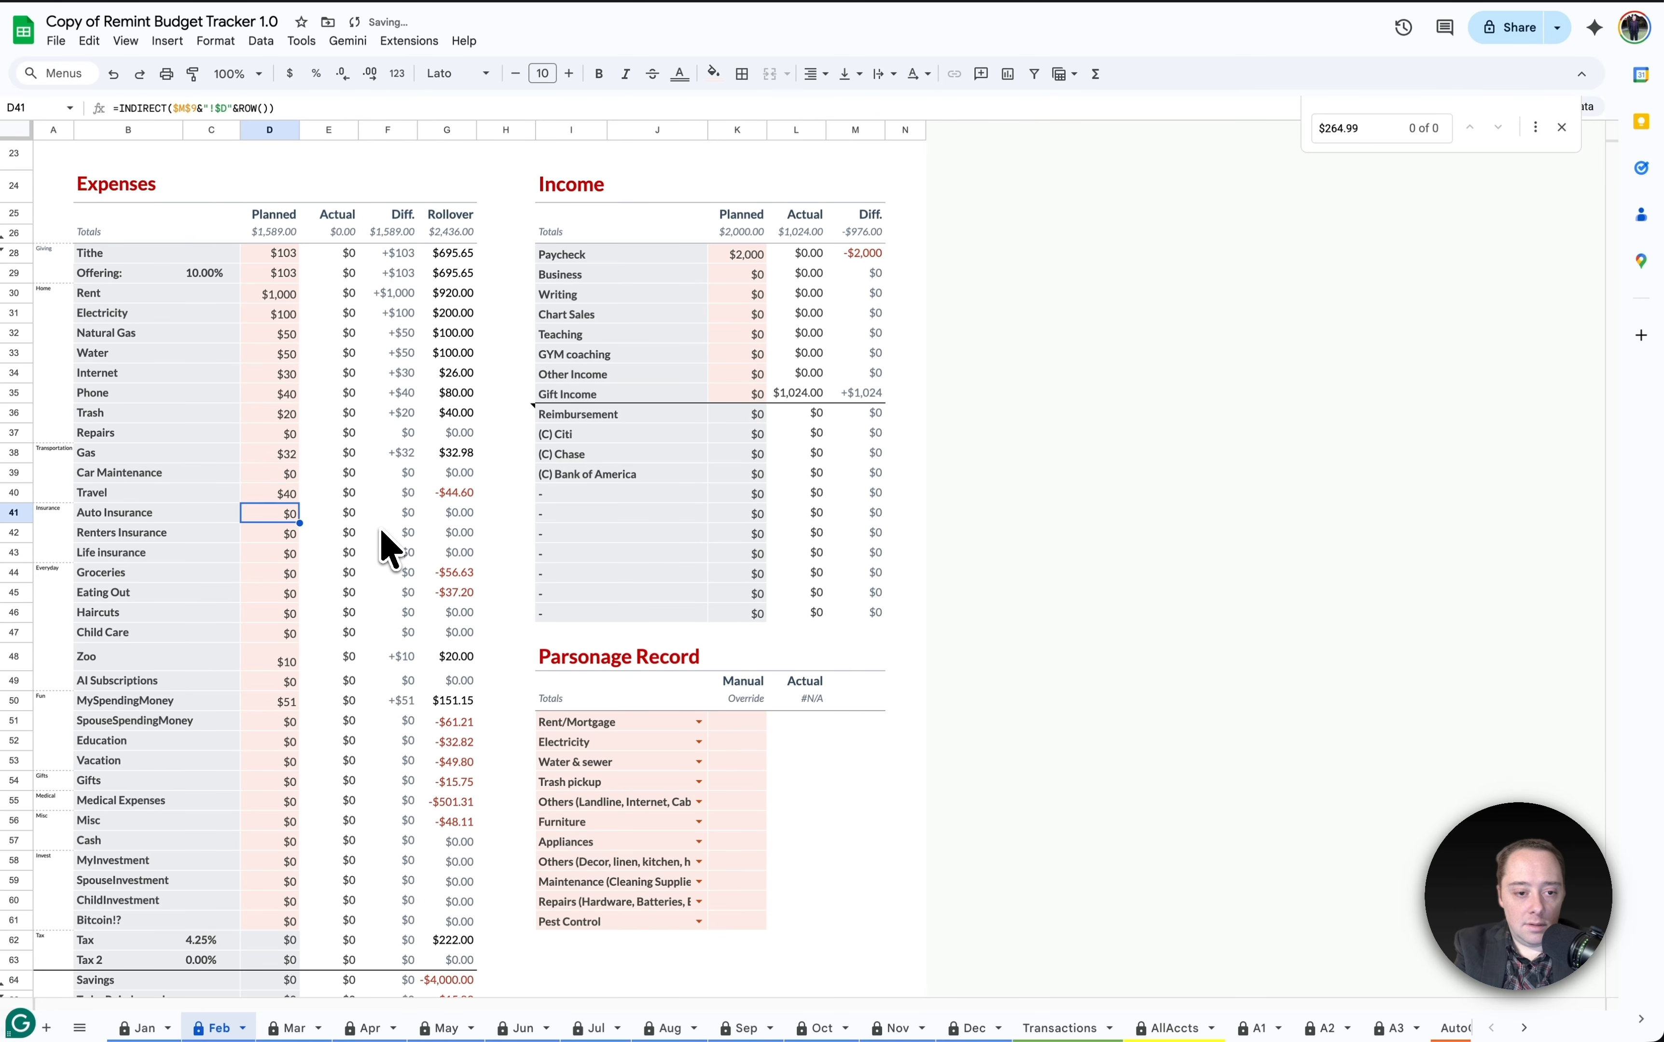
pyautogui.click(283, 494)
pyautogui.scroll(5, 513, 528)
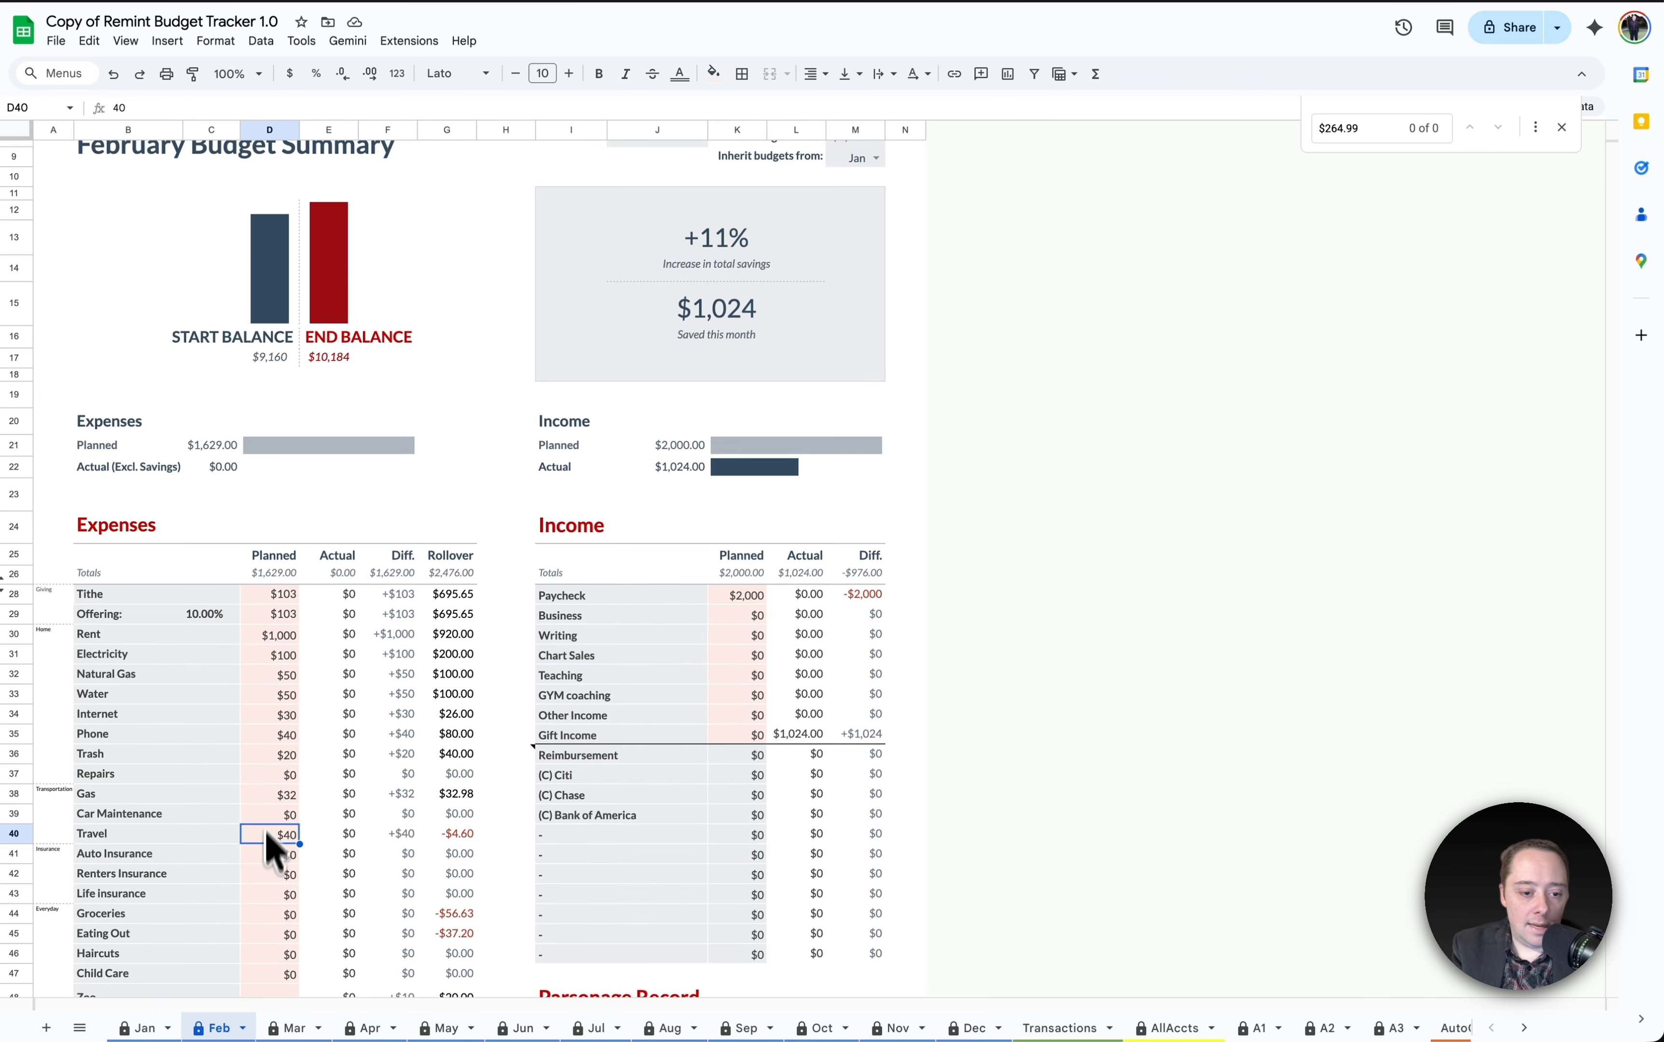
pyautogui.scroll(-3, 266, 833)
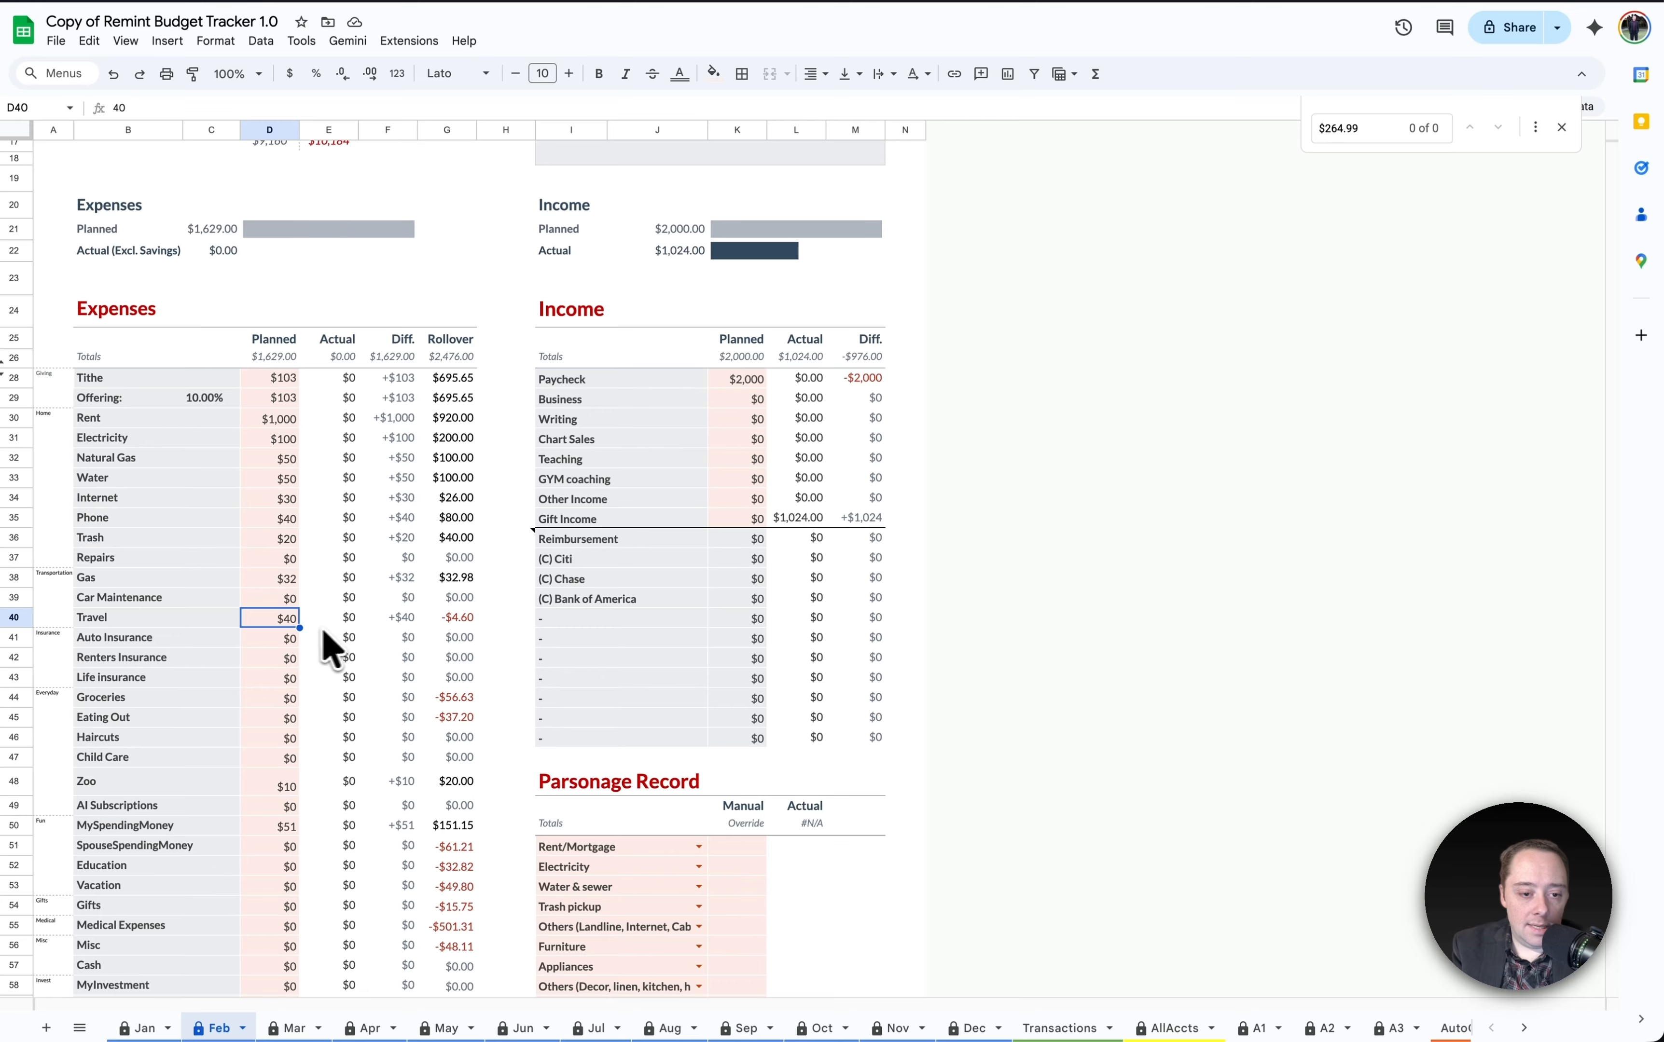
# - Check the inherited planned amount and rollover for Travel on the Mar sheet
pyautogui.click(305, 1026)
pyautogui.scroll(-3, 296, 828)
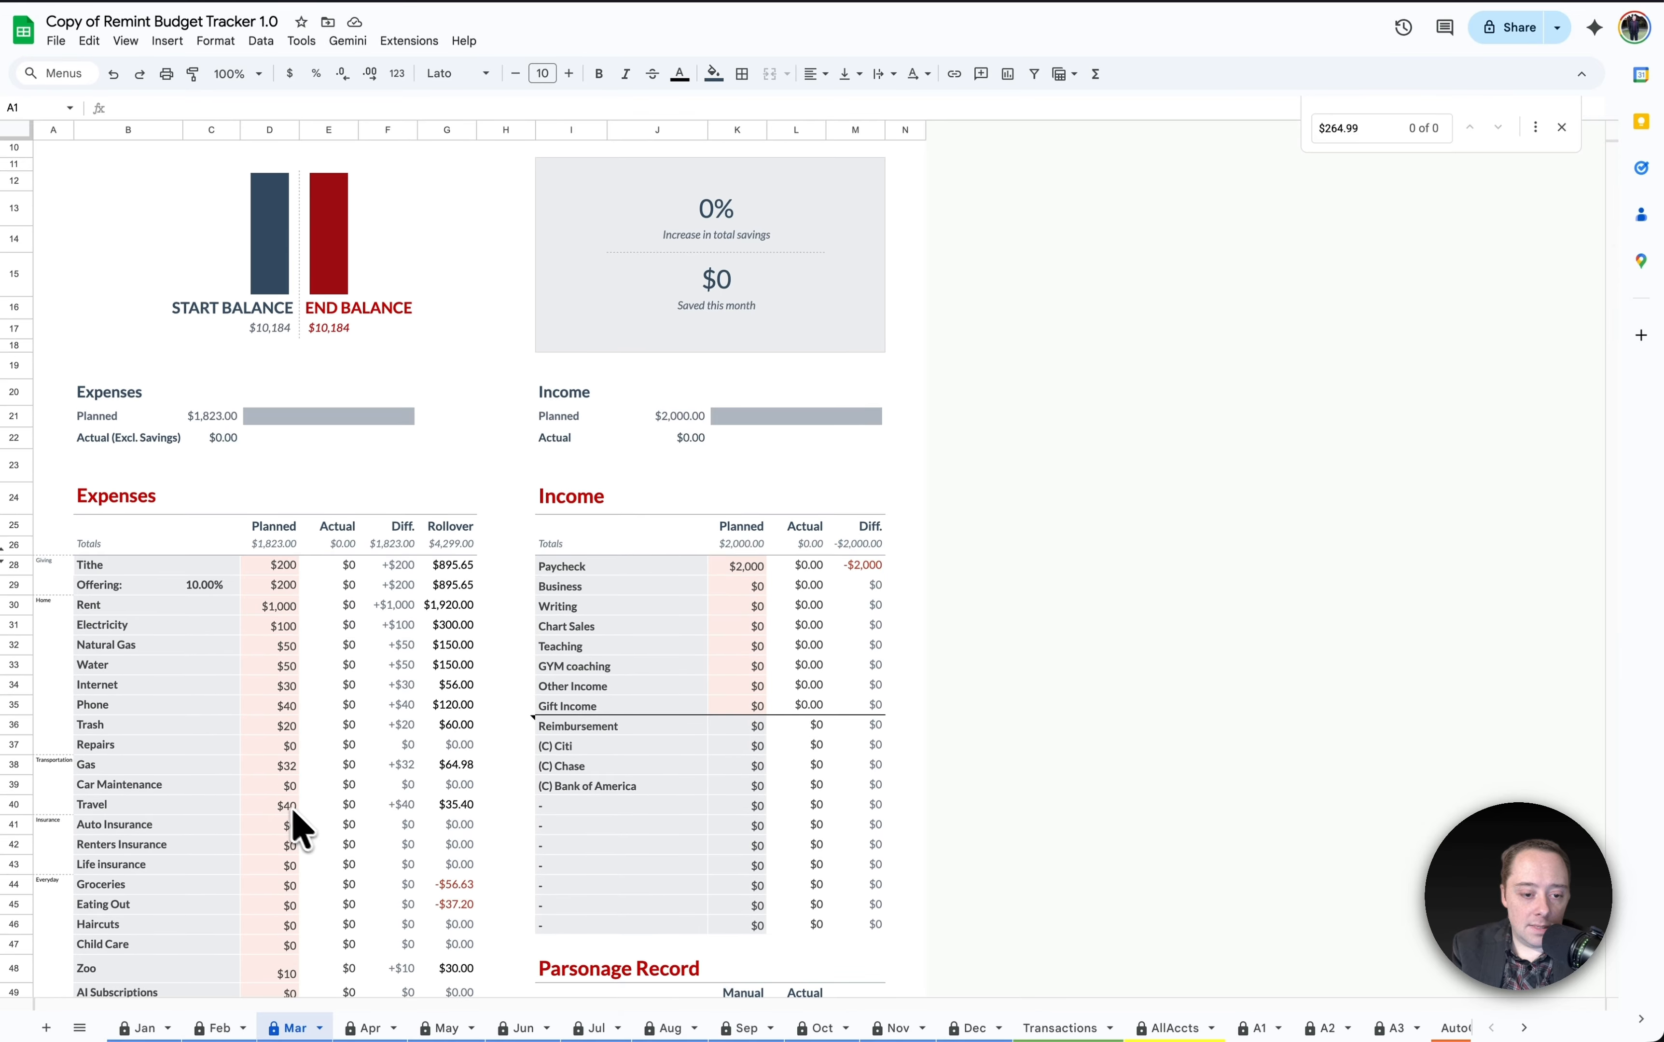
pyautogui.click(290, 807)
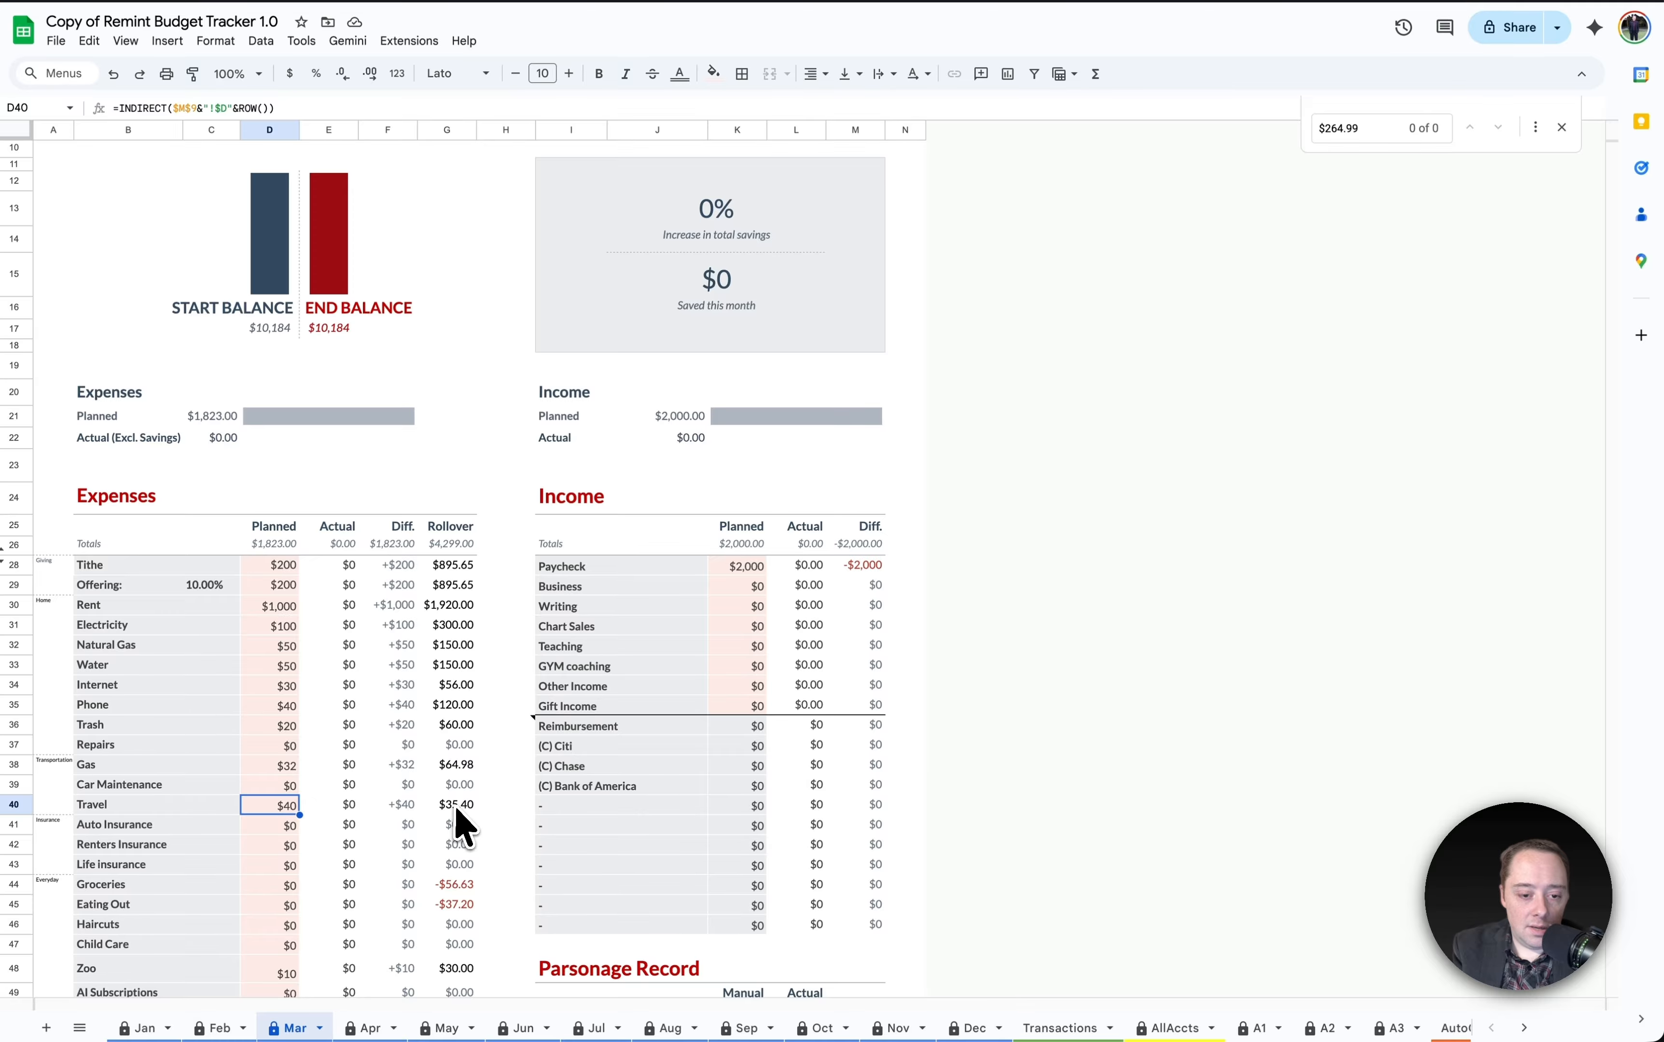
# - Return to the Feb sheet and review its budget summary, expense rollovers and income table
pyautogui.click(219, 1028)
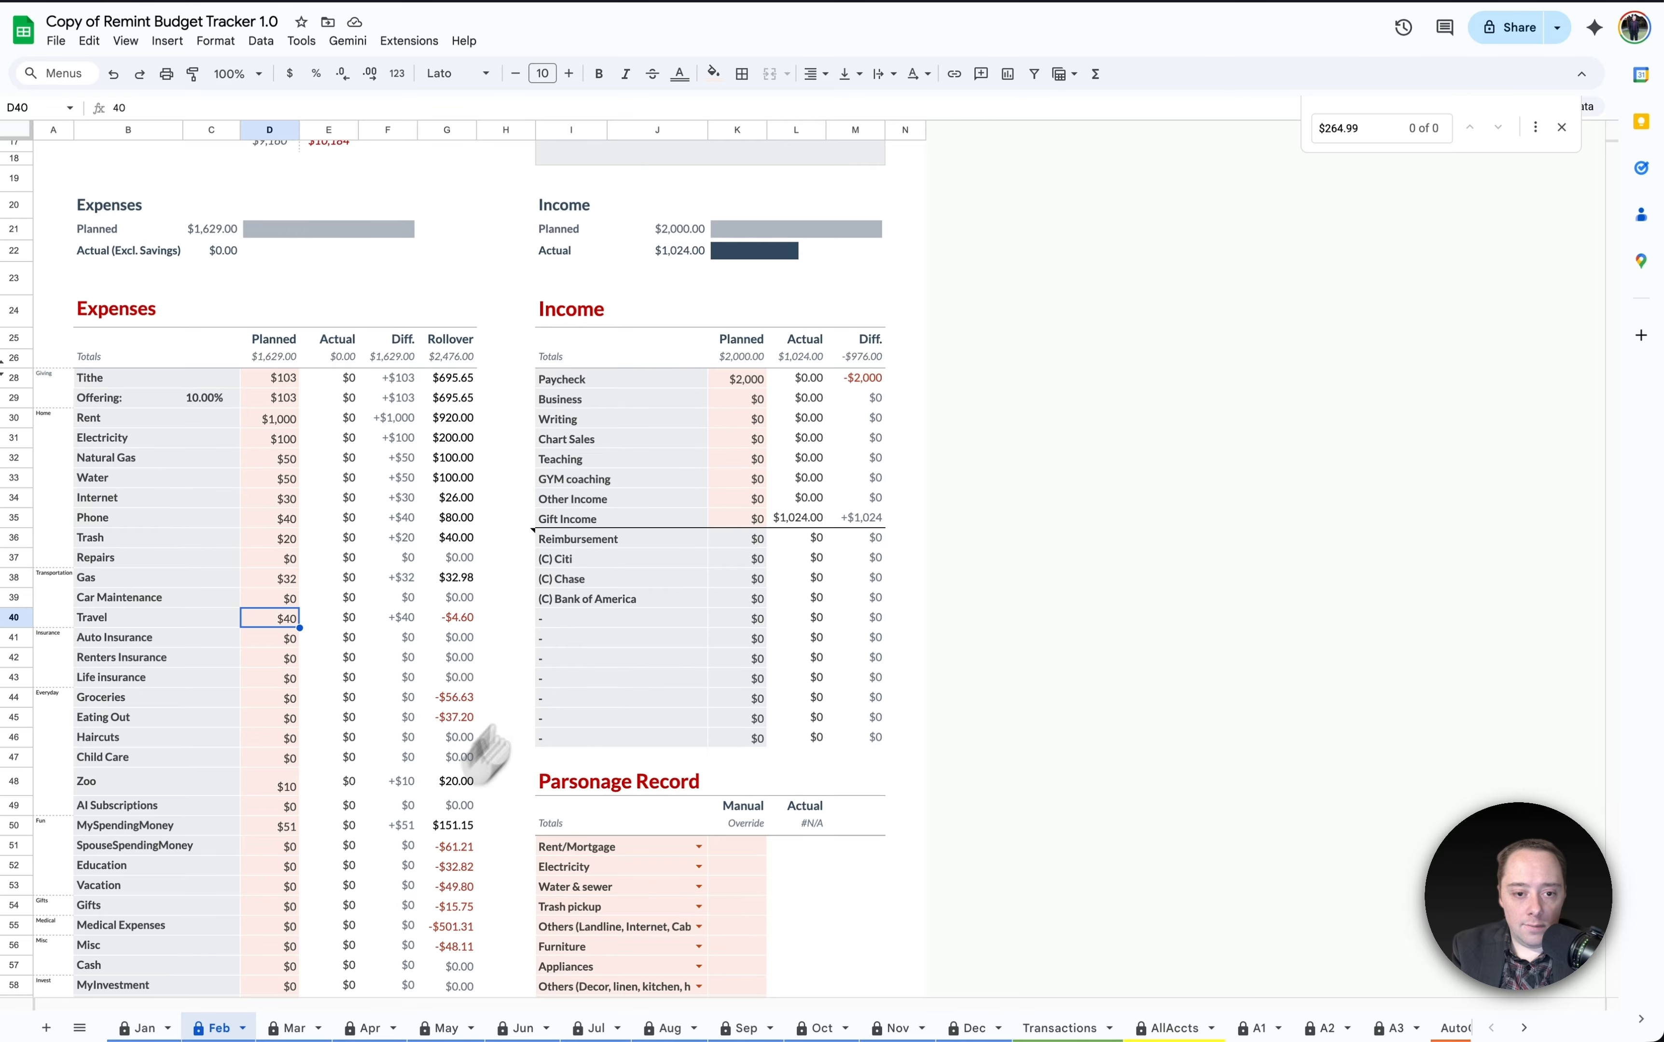
pyautogui.scroll(5, 620, 537)
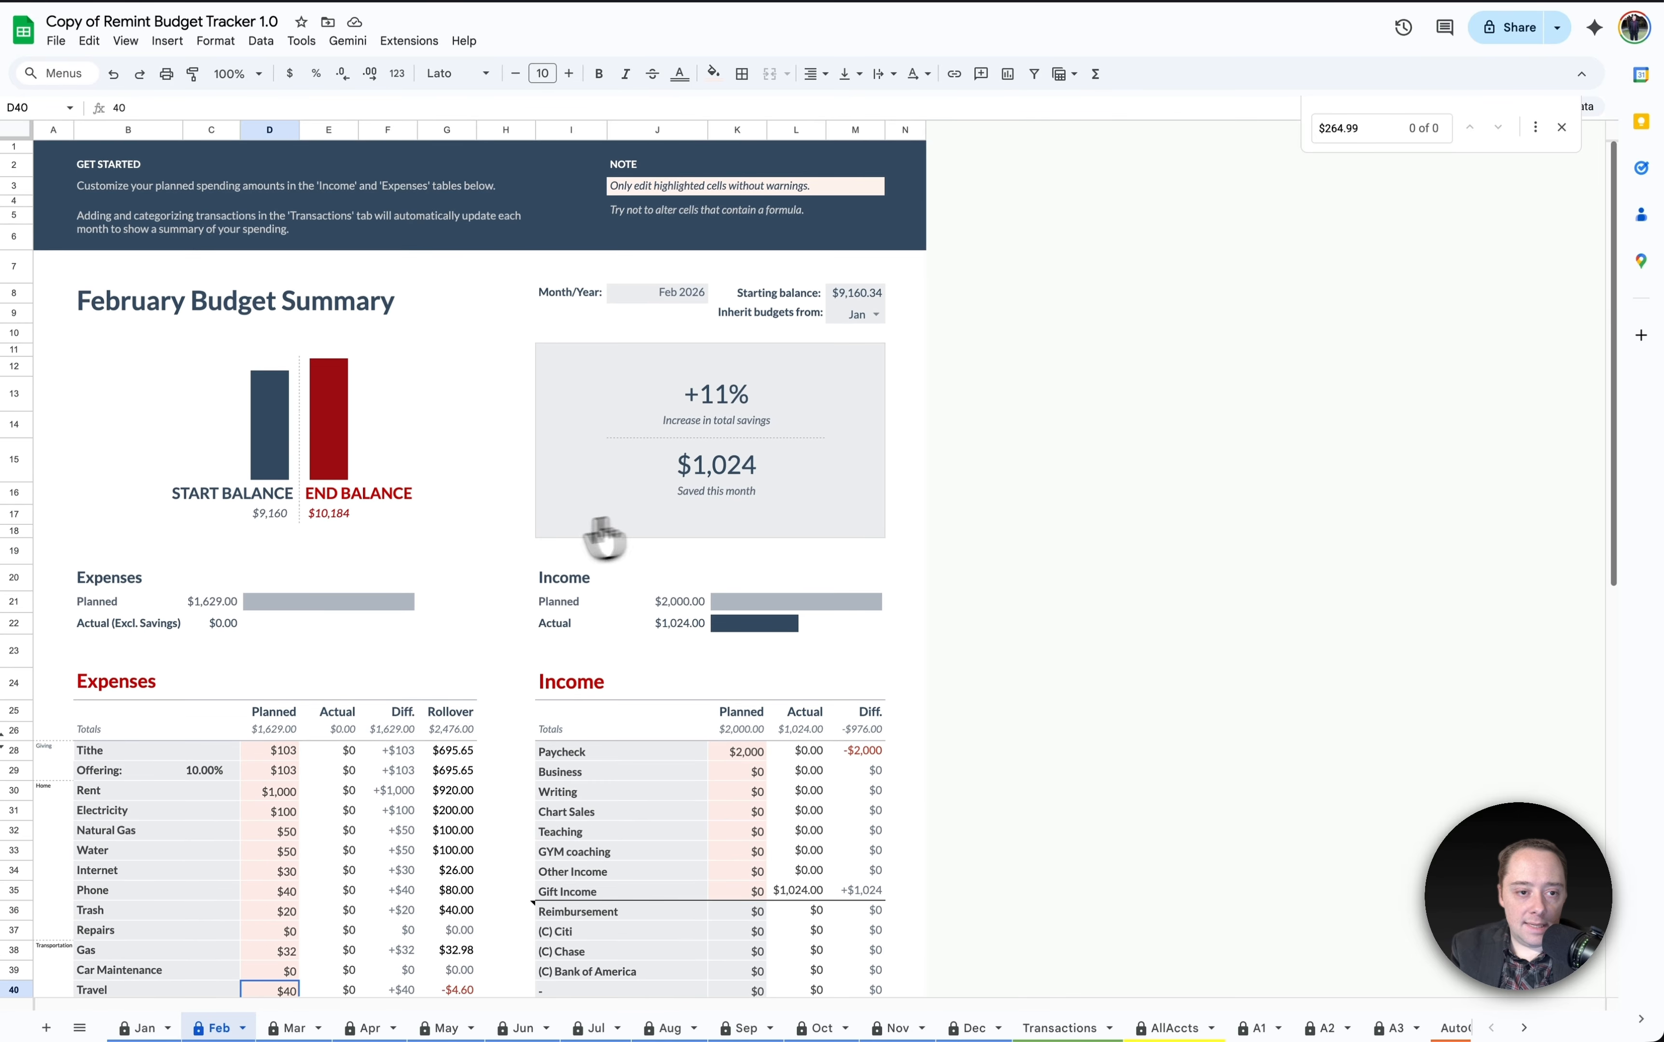
pyautogui.scroll(-9, 513, 818)
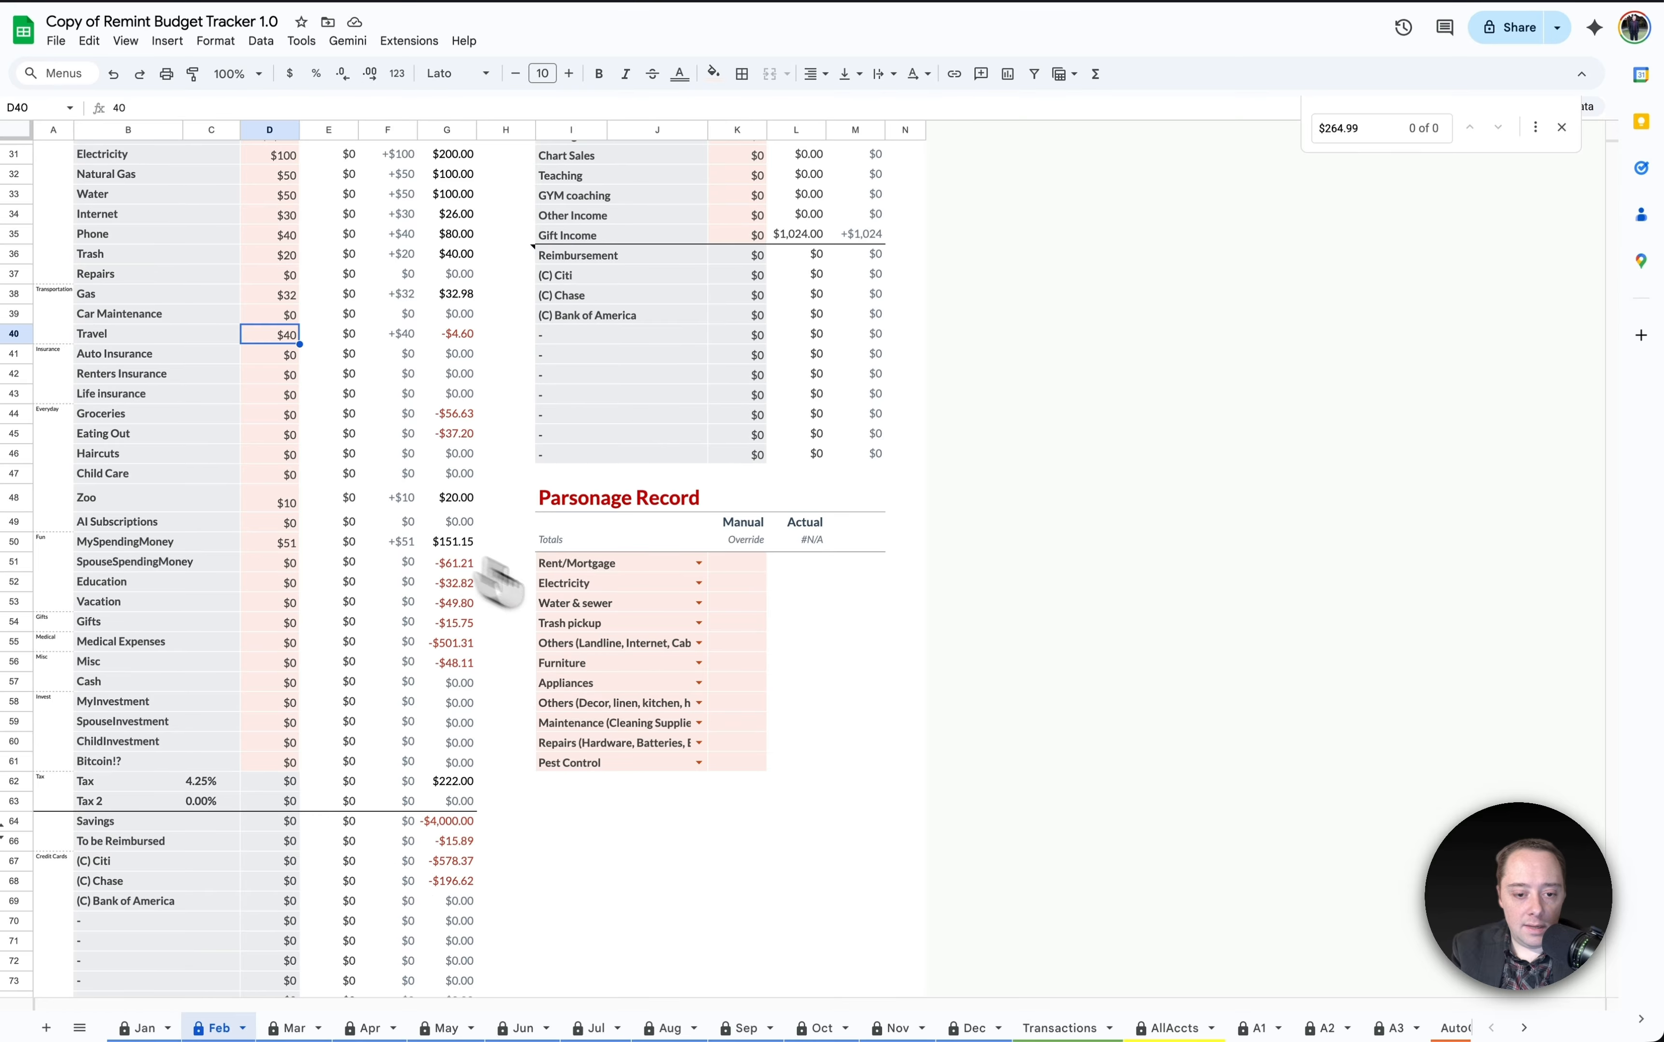
pyautogui.scroll(10, 861, 820)
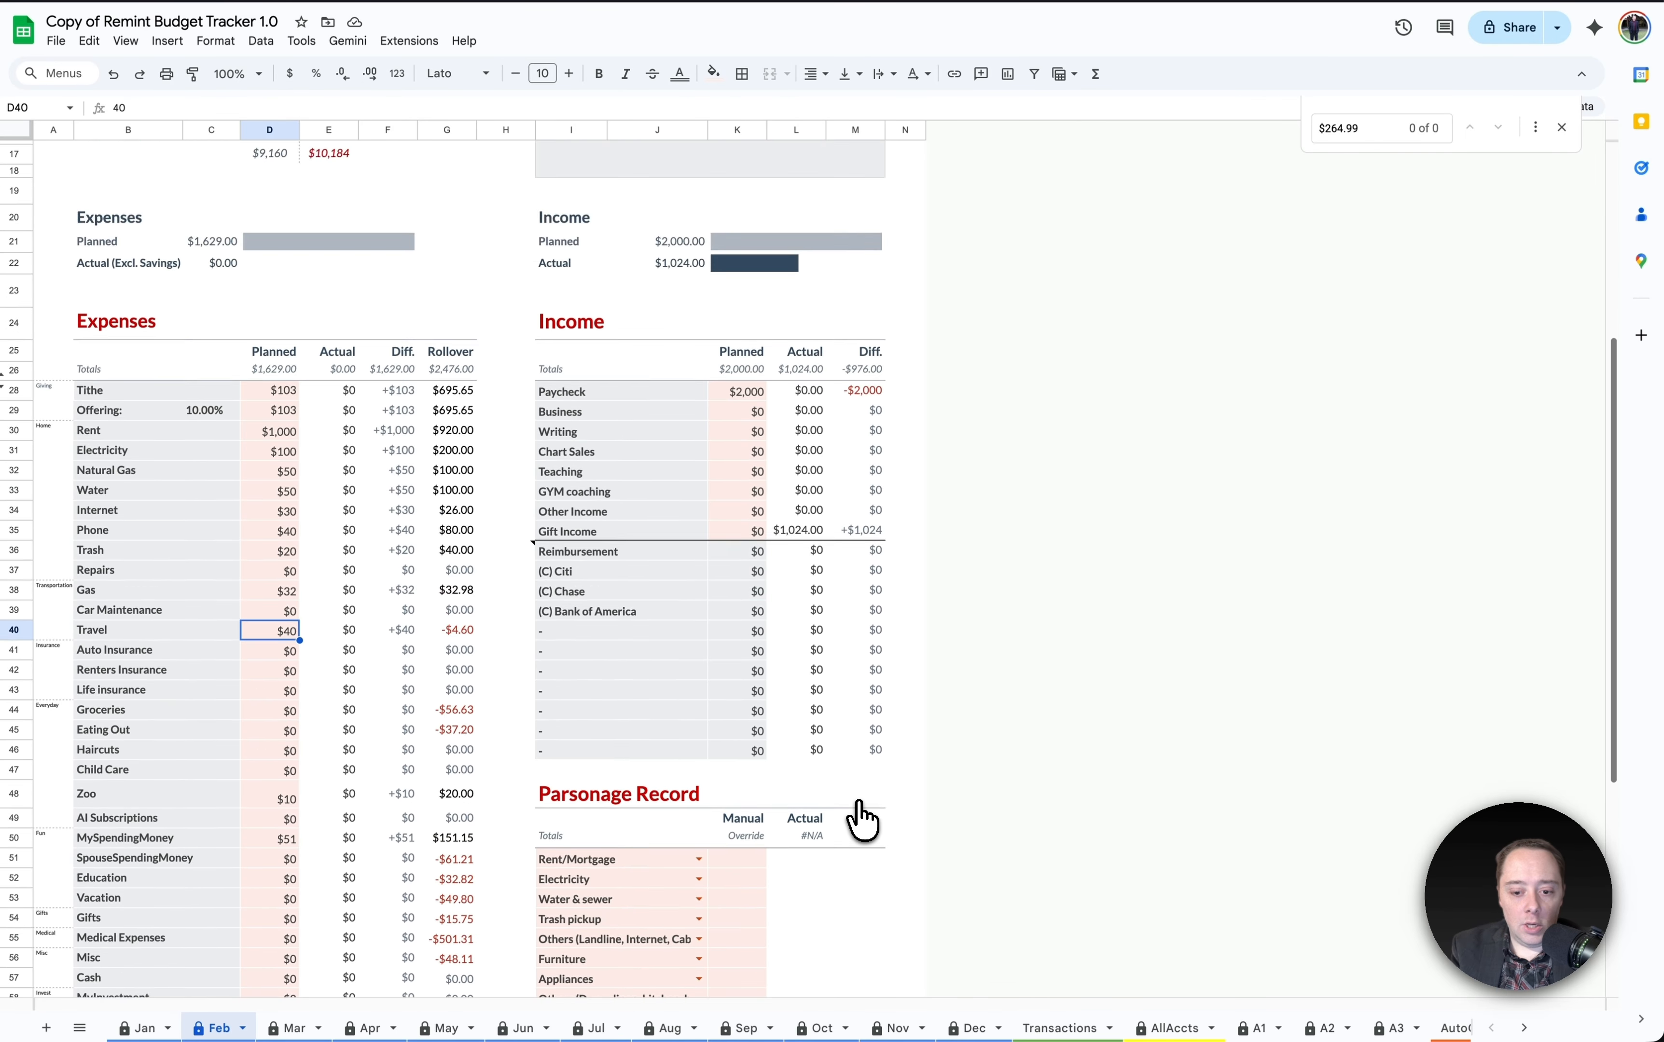